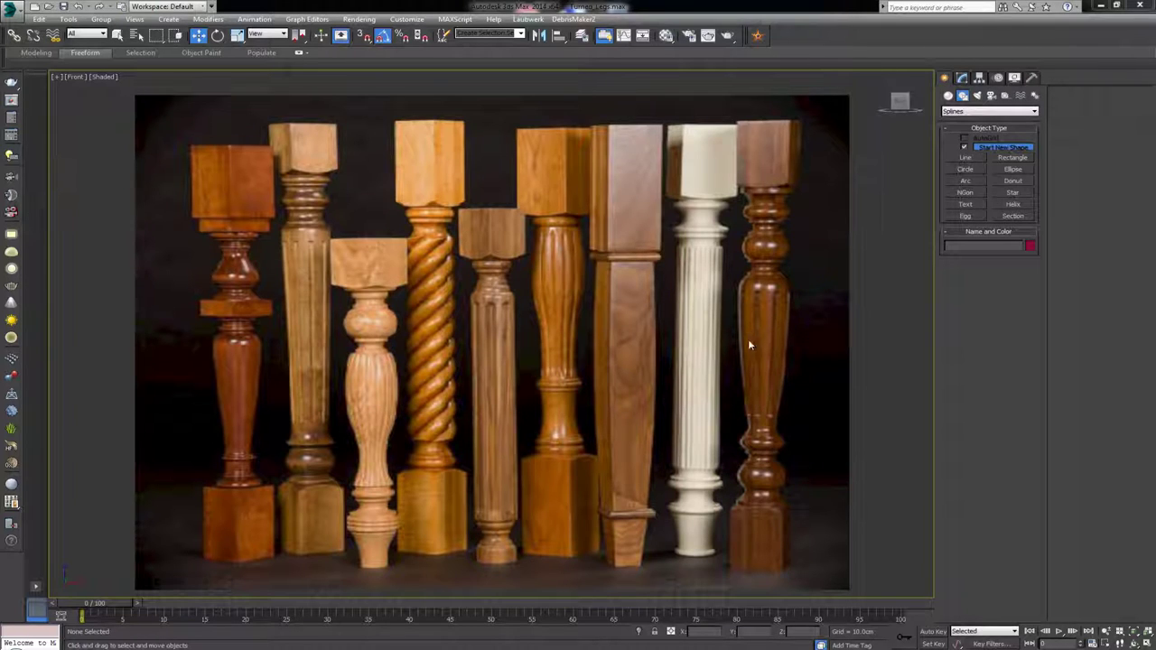
- Trace the upper outline of the far-right dark leg with a Line, from its centre beneath the top block to the upper ball
middle_drag(753, 347, 732, 338)
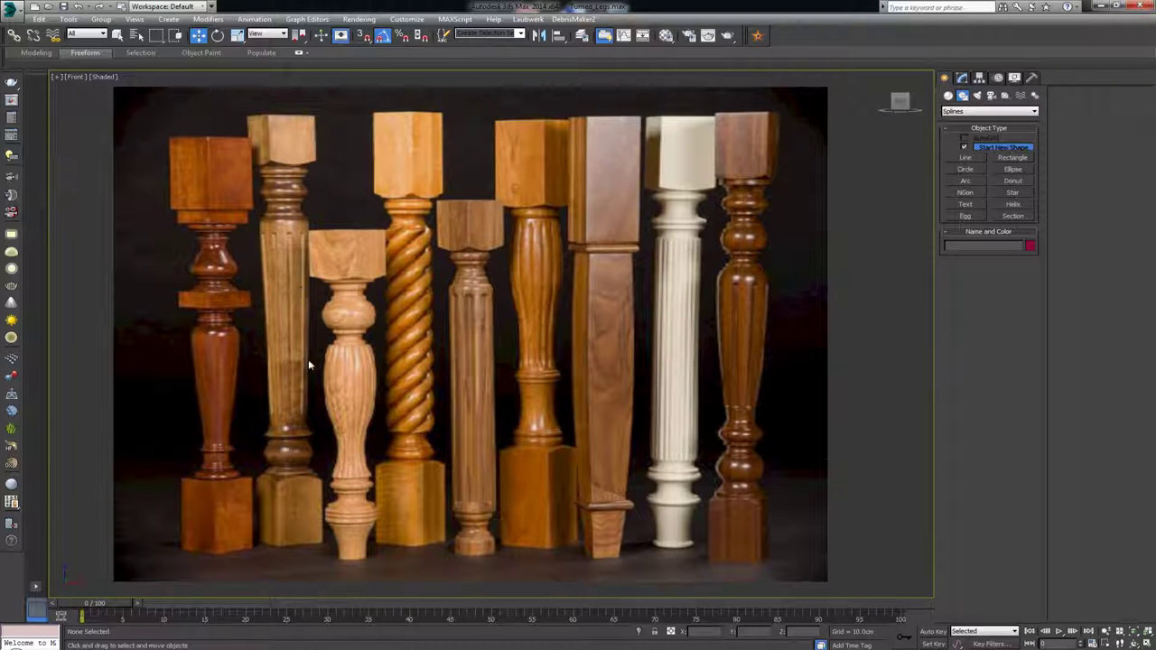
middle_drag(746, 233, 697, 246)
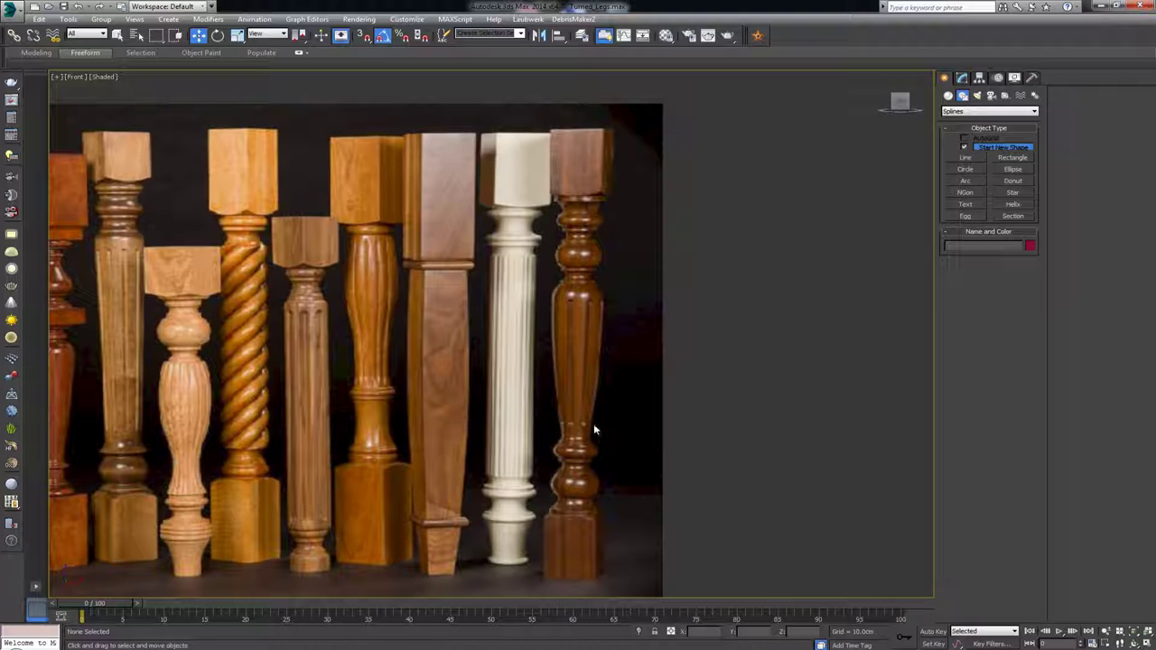
scroll(589, 397, up, 3)
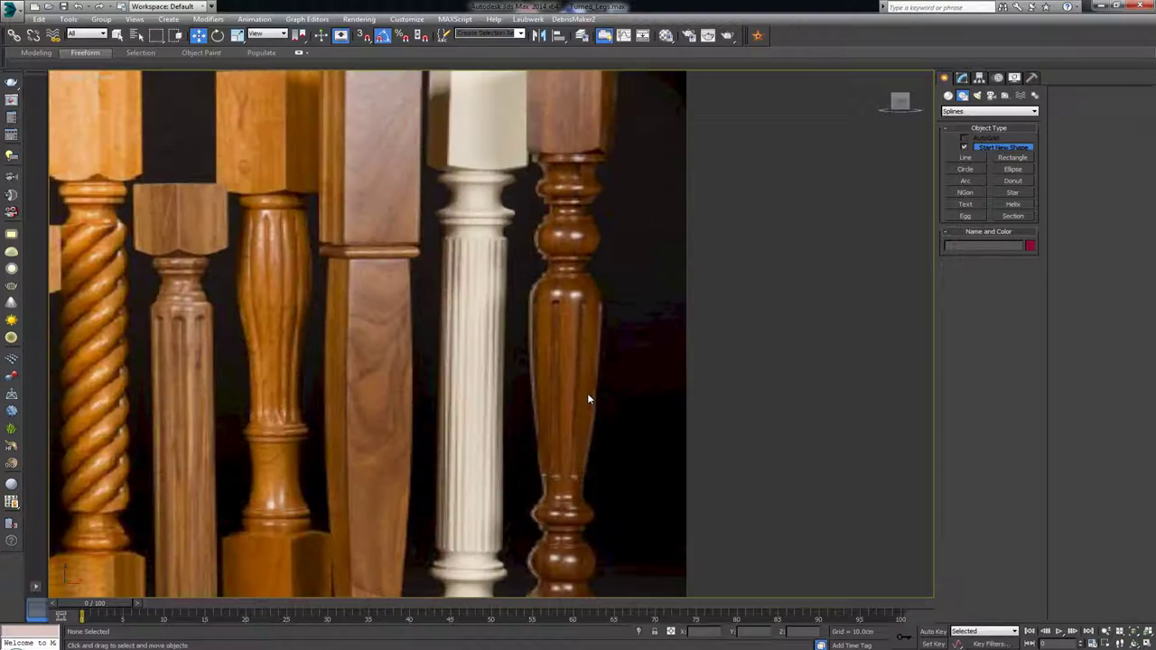
scroll(588, 384, up, 2)
middle_drag(587, 383, 576, 440)
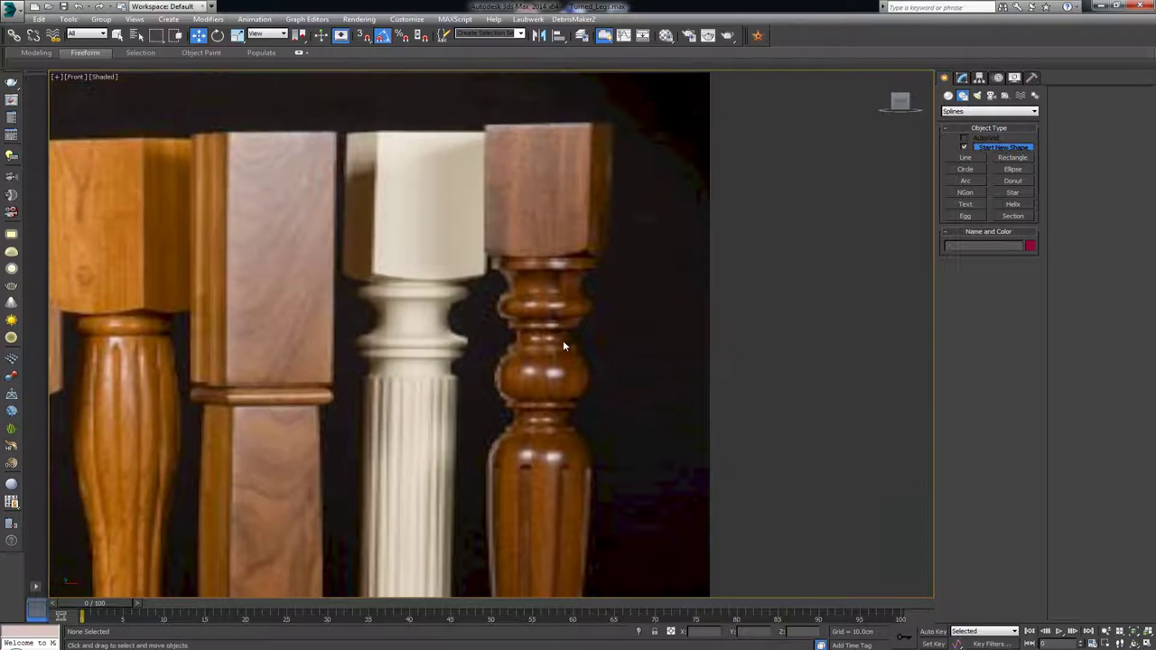
middle_drag(562, 344, 541, 240)
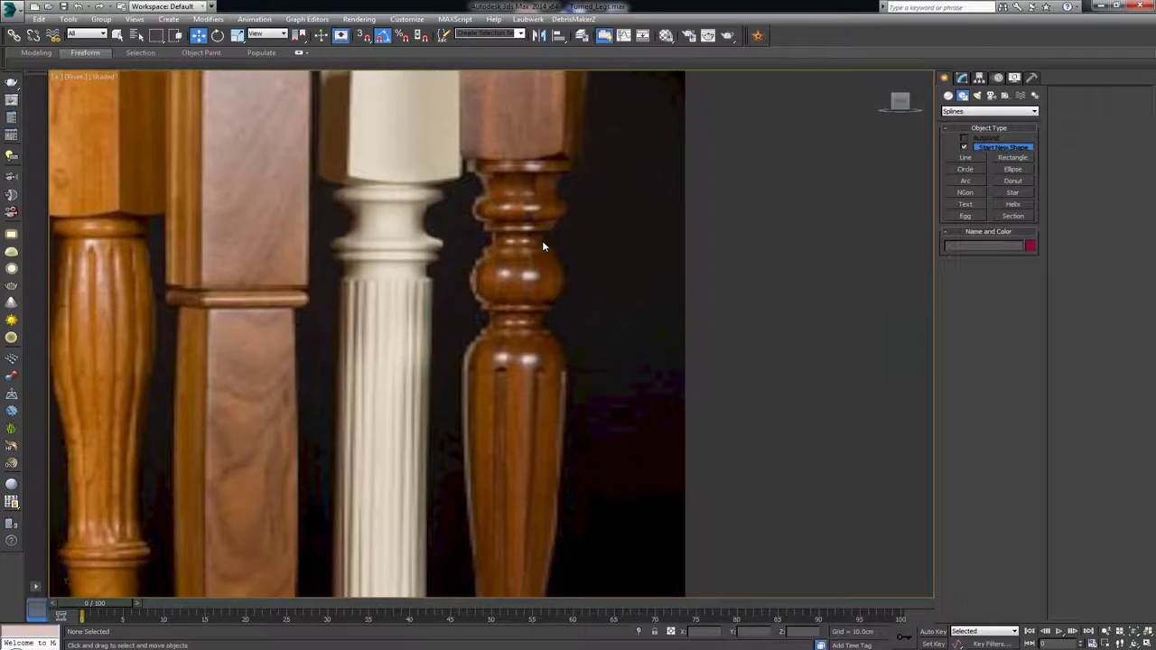
scroll(541, 240, down, 2)
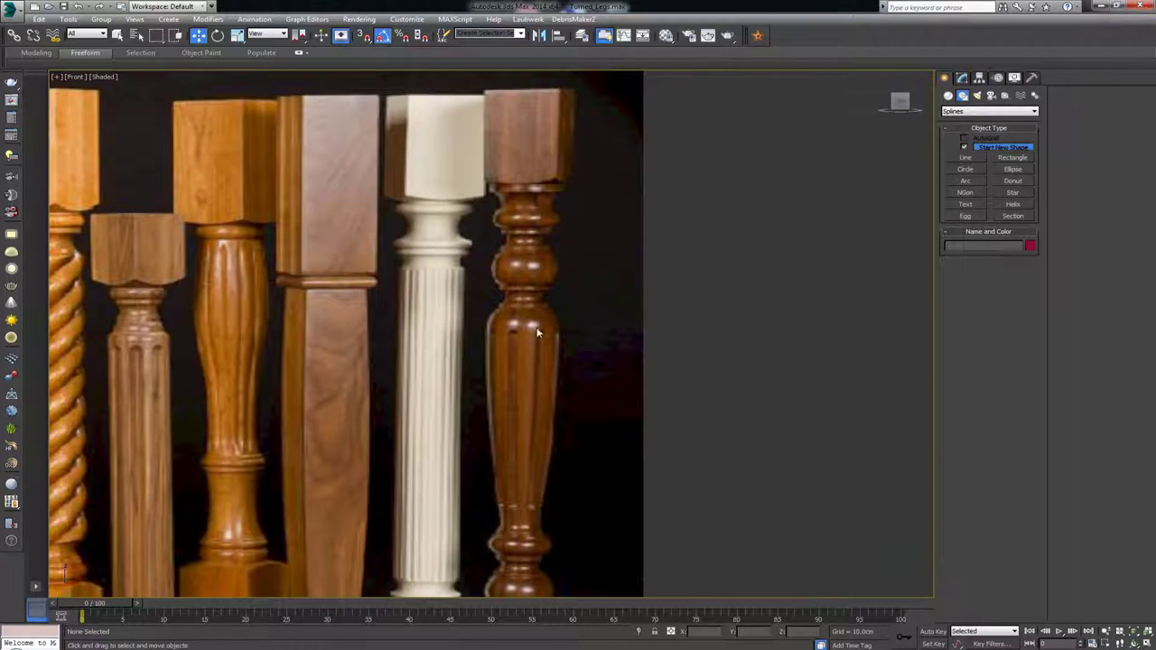
middle_drag(536, 342, 542, 425)
scroll(547, 325, up, 2)
right_click(558, 250)
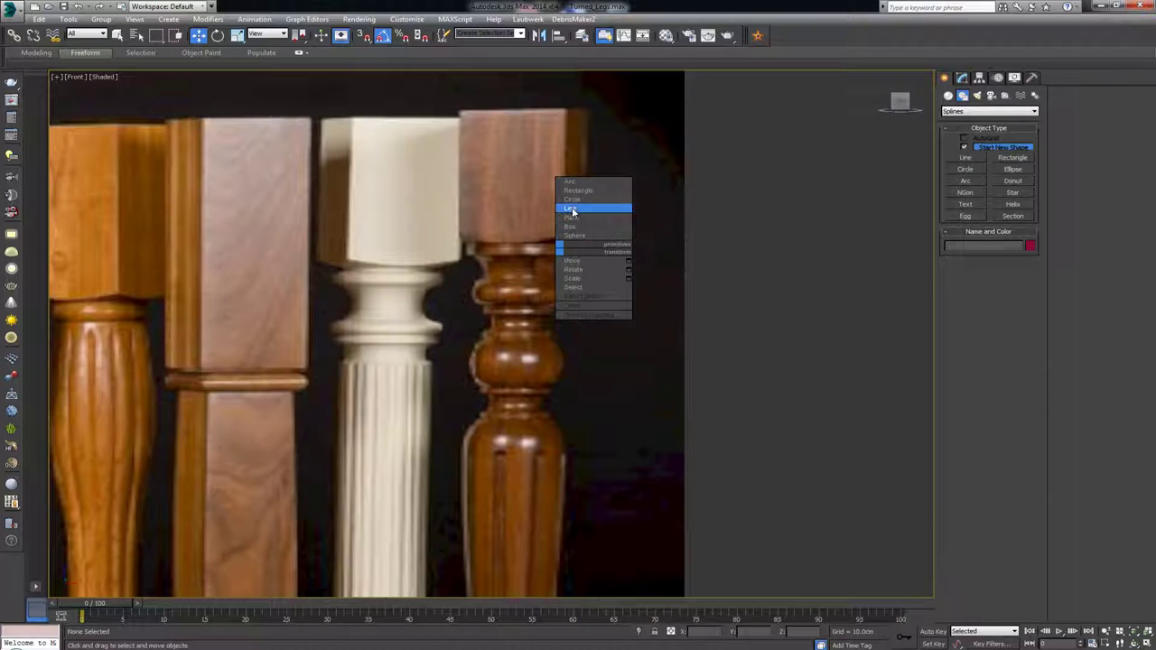
click(572, 213)
click(518, 242)
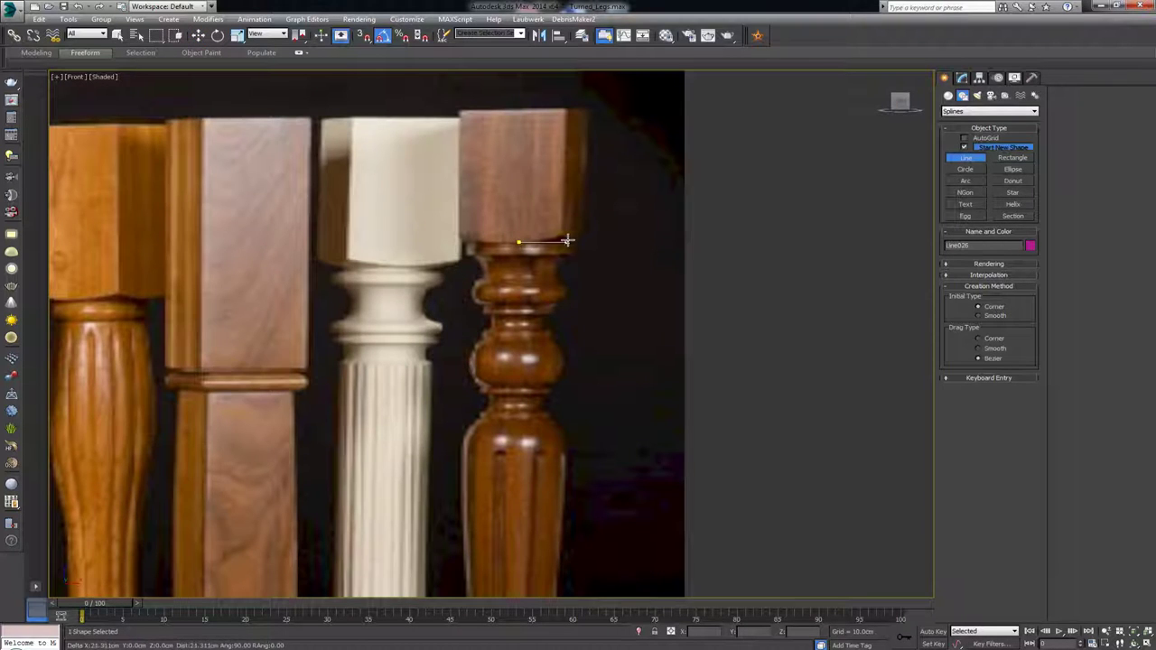
click(574, 243)
click(554, 261)
click(567, 295)
click(553, 308)
click(542, 318)
click(546, 329)
click(551, 337)
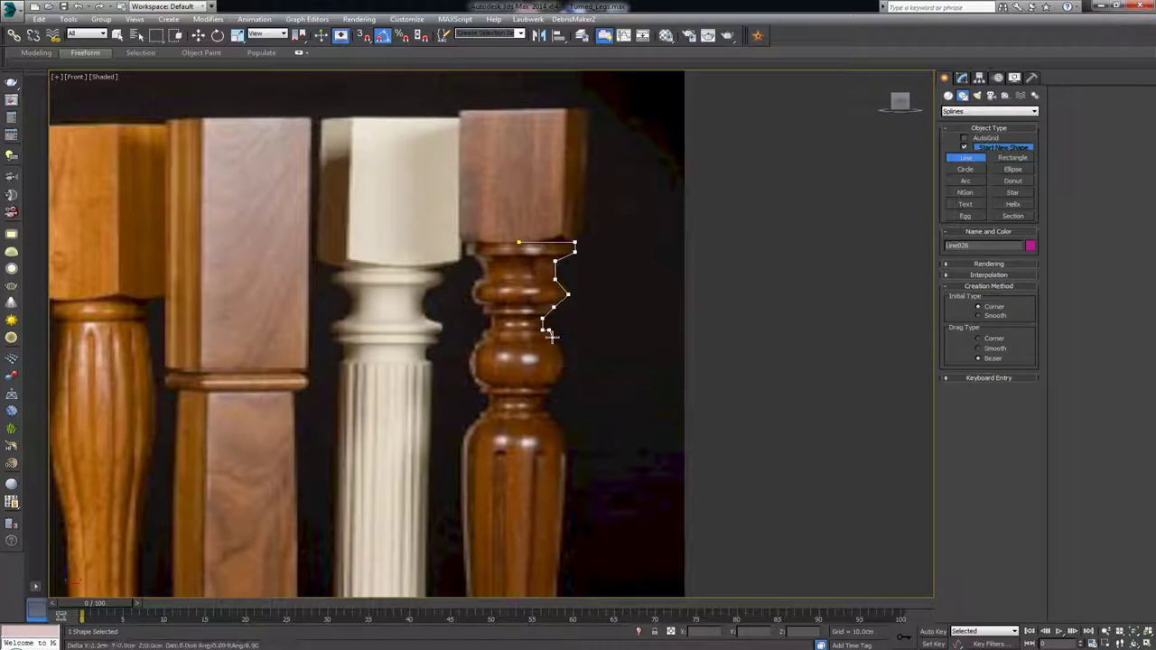
- Continue the line past the upper ball and narrow neck, along the long fluted body, to the lower ring's underside
click(552, 389)
click(539, 397)
click(544, 404)
middle_drag(582, 464, 568, 265)
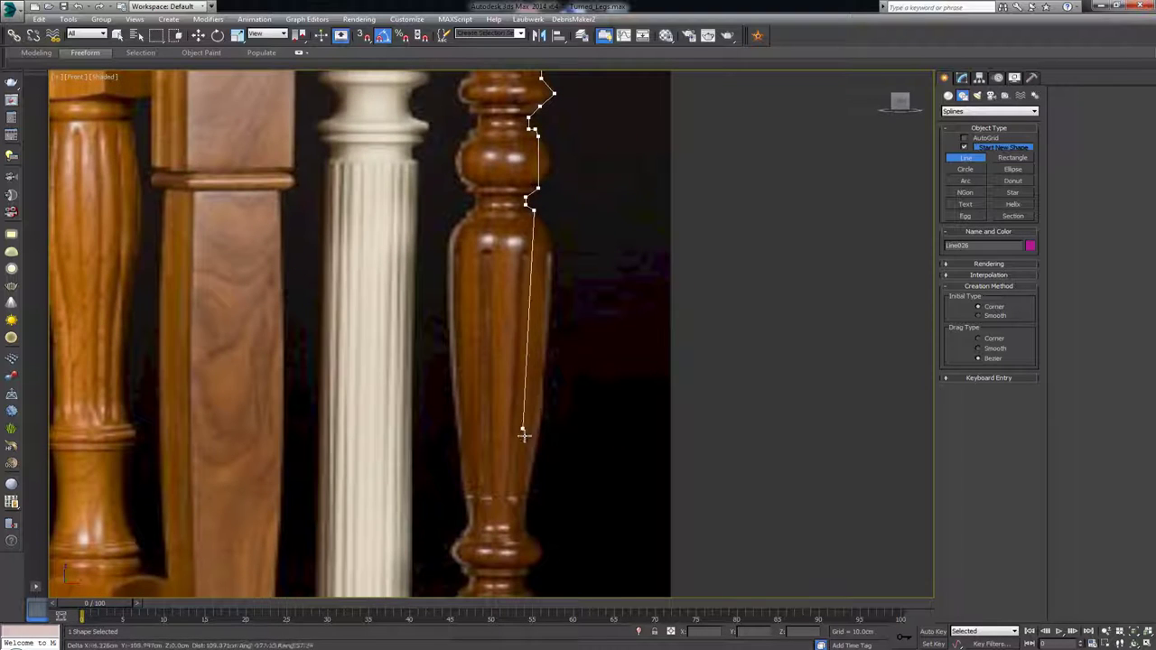
click(523, 529)
middle_drag(523, 528, 530, 412)
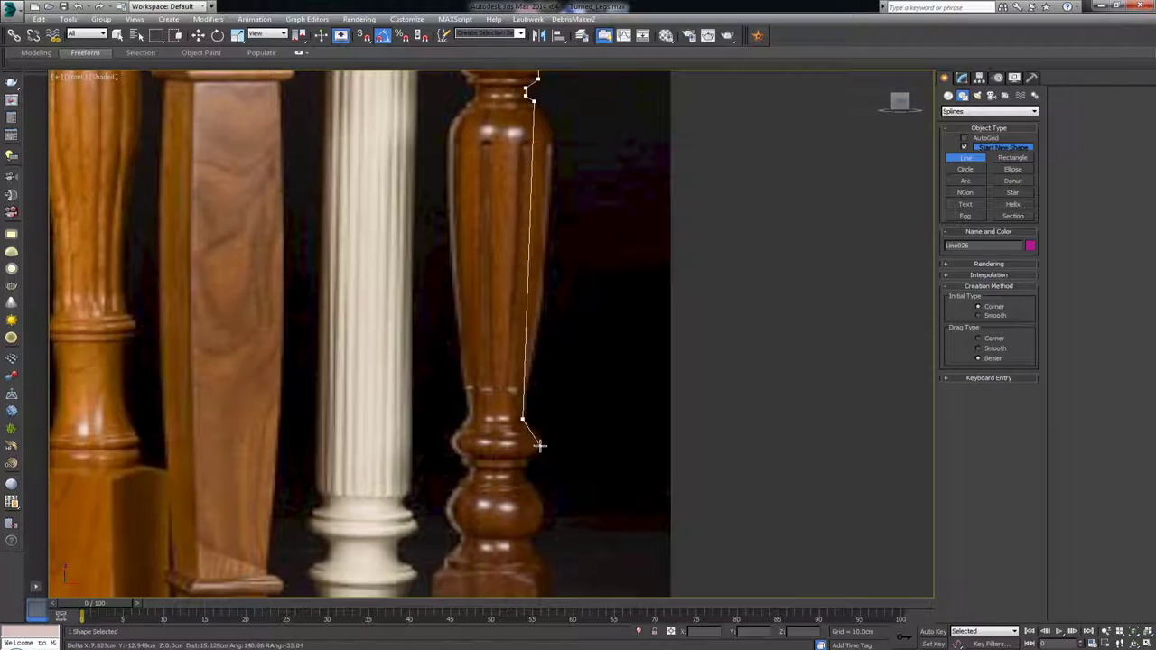
click(525, 459)
- Trace the small neck, lower ball and flare down to the base block, and finish the line there
middle_drag(525, 459, 518, 371)
click(511, 384)
click(522, 392)
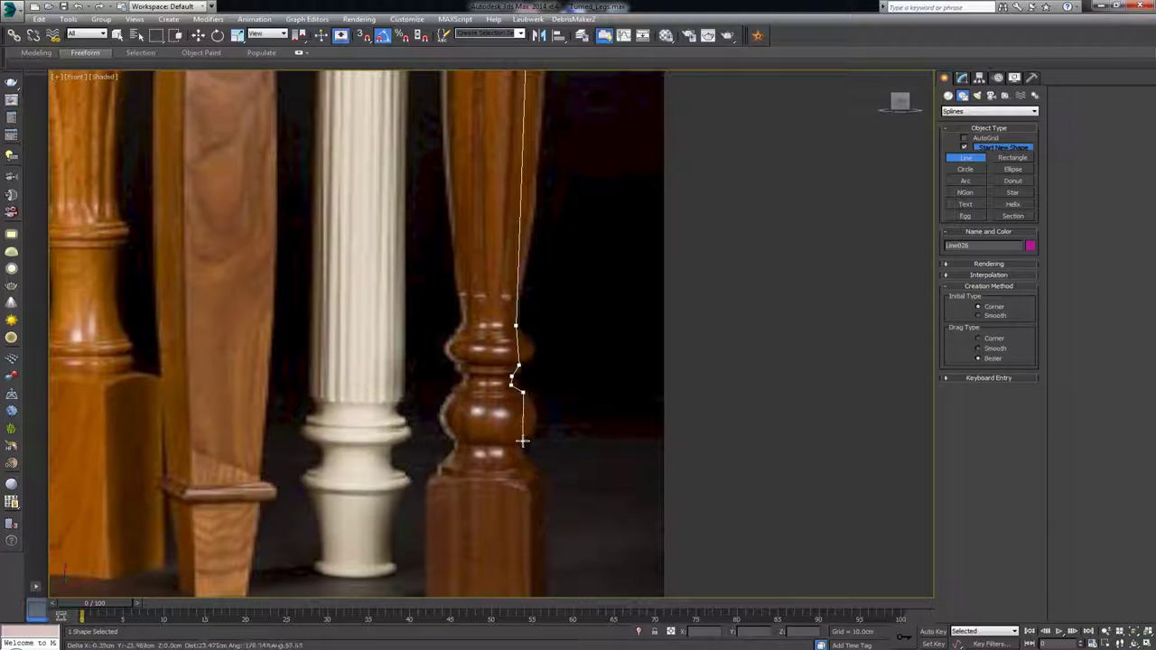
click(522, 442)
middle_drag(522, 442, 545, 361)
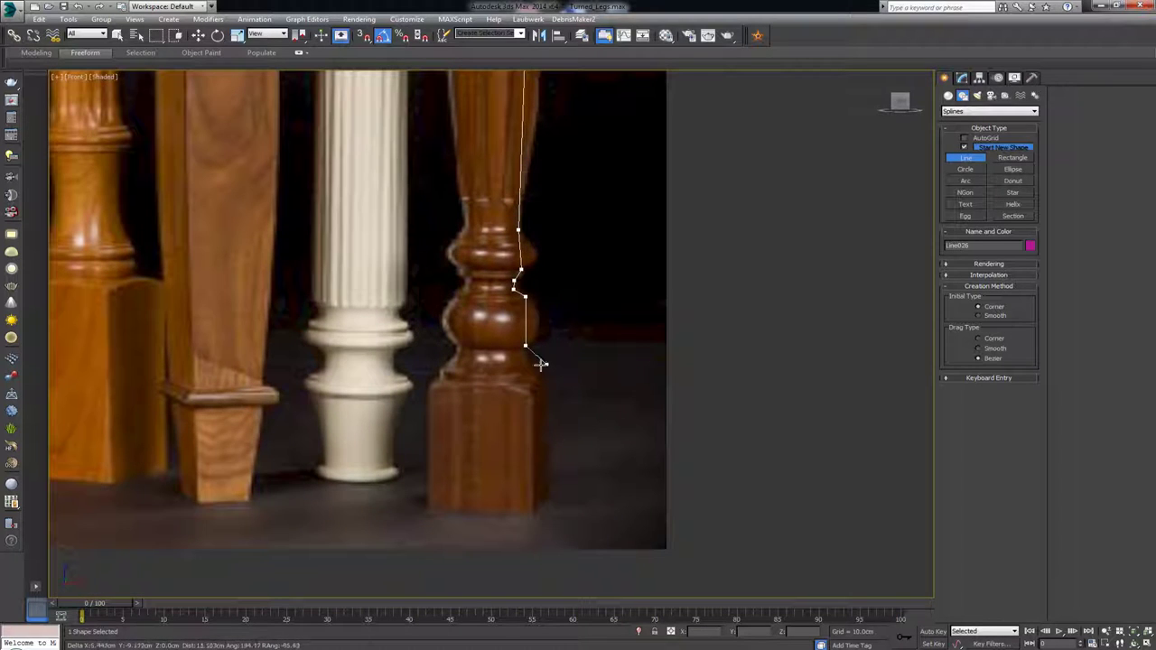
click(535, 366)
right_click(552, 373)
middle_drag(555, 262, 550, 329)
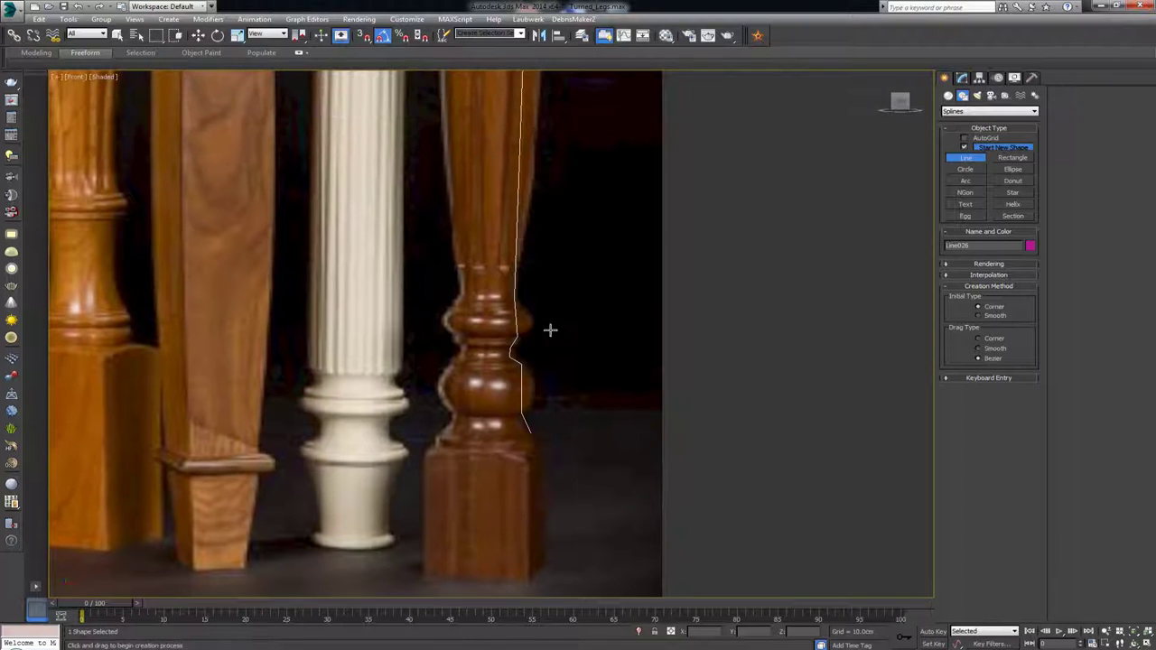
- Select all vertices of the profile line and convert them to Bezier Corner
key(1)
key(ctrl+a)
key(ctrl+a)
right_click(524, 357)
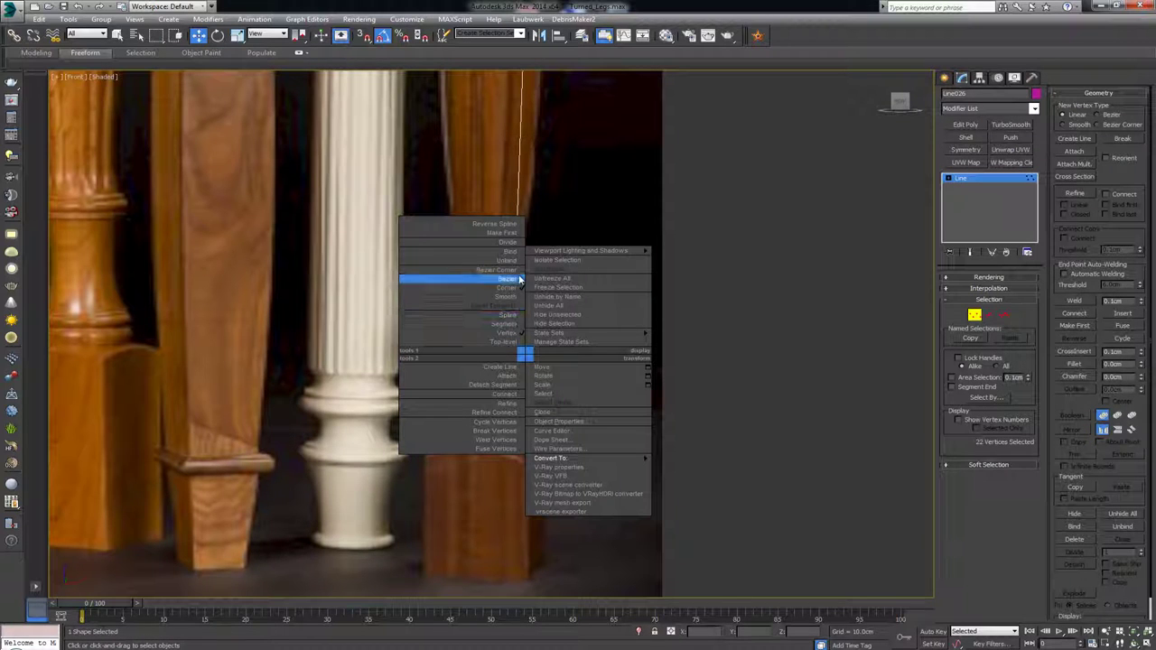
click(690, 335)
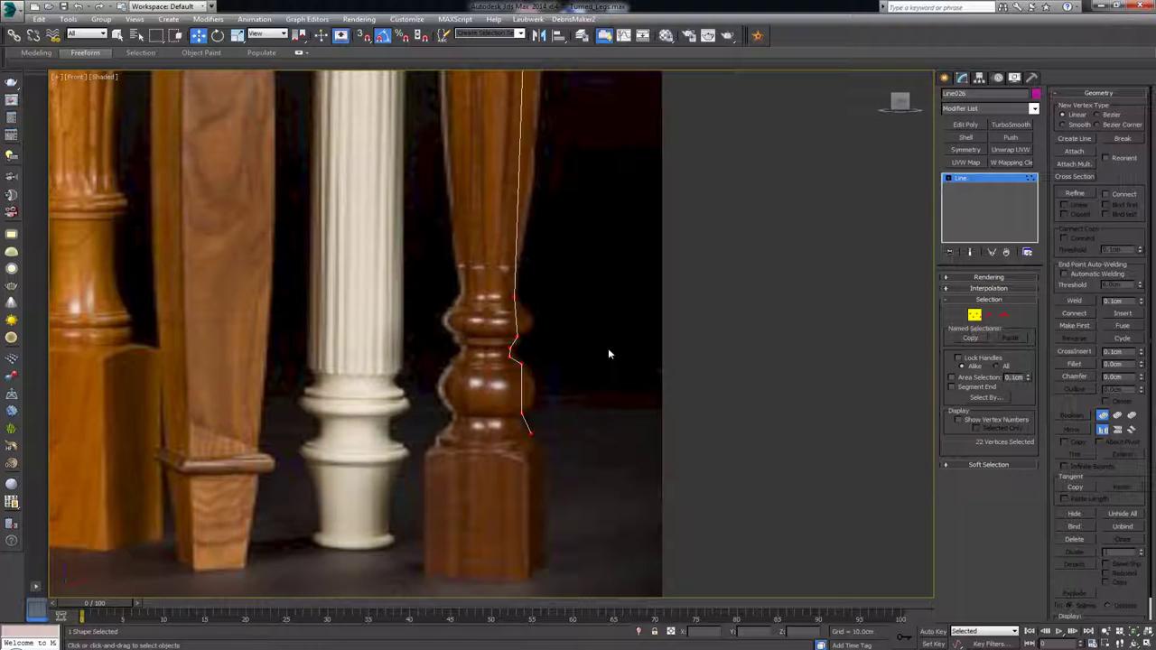
right_click(548, 300)
click(516, 216)
scroll(528, 283, up, 6)
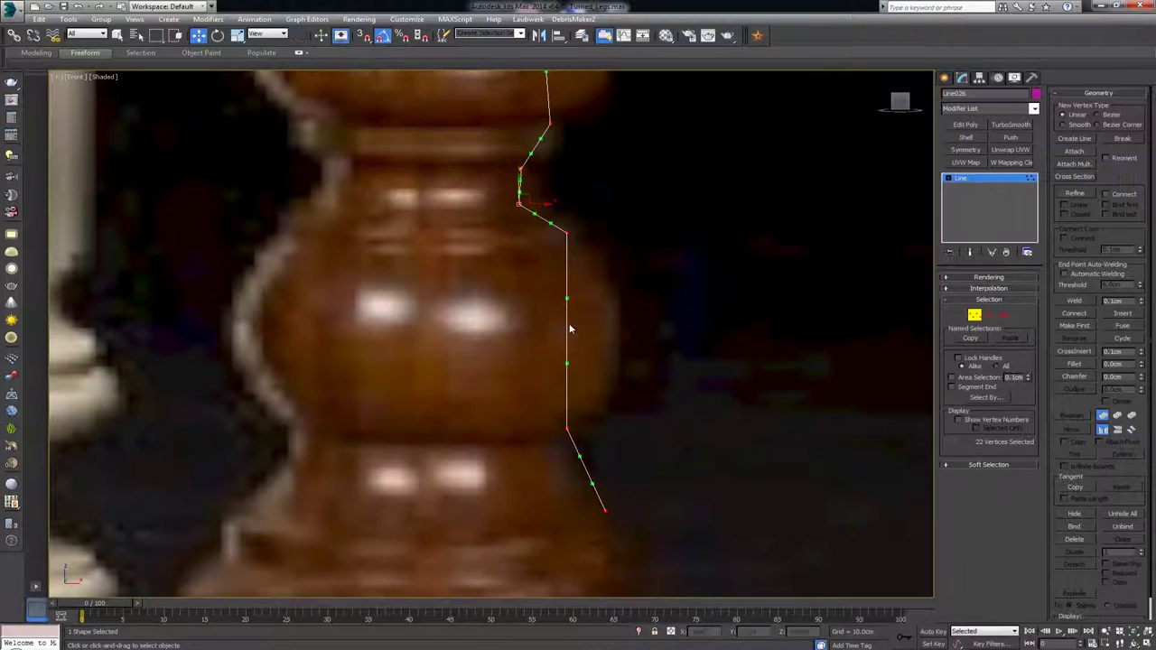
- Pull out the Bezier handles beside the lower ball so the segment follows its round outline
click(569, 361)
key(F8)
drag(565, 365, 621, 255)
middle_drag(600, 182, 594, 390)
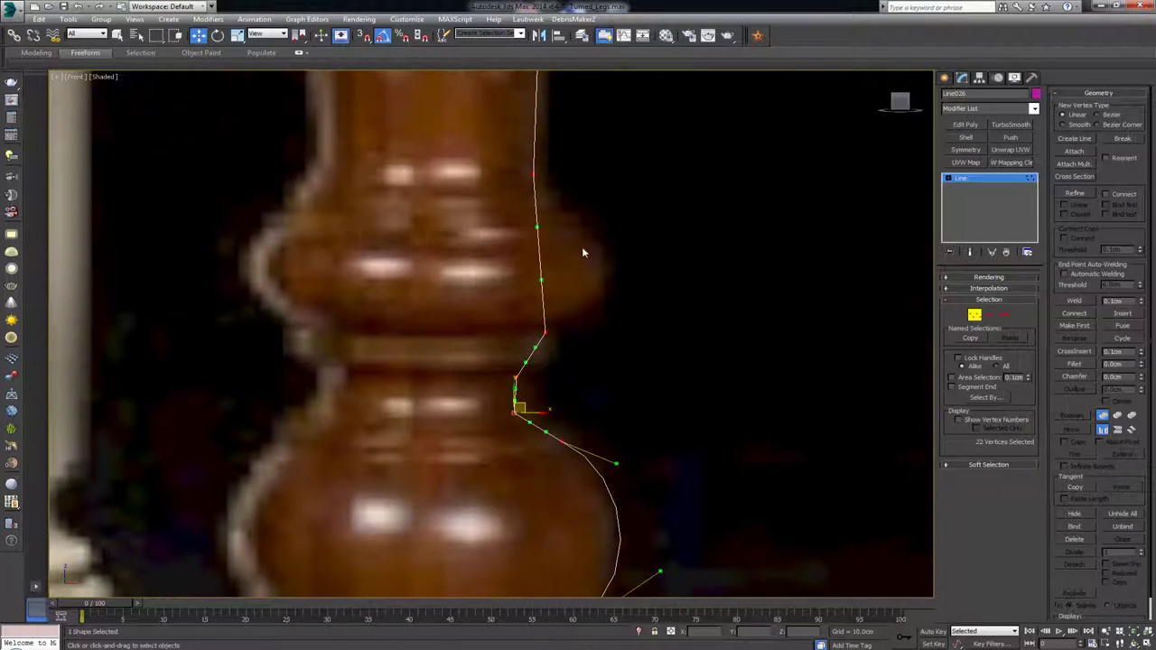
- Shape the segment around the lower ring with its two Bezier handles so it bulges out along the photo's outline
drag(541, 280, 659, 272)
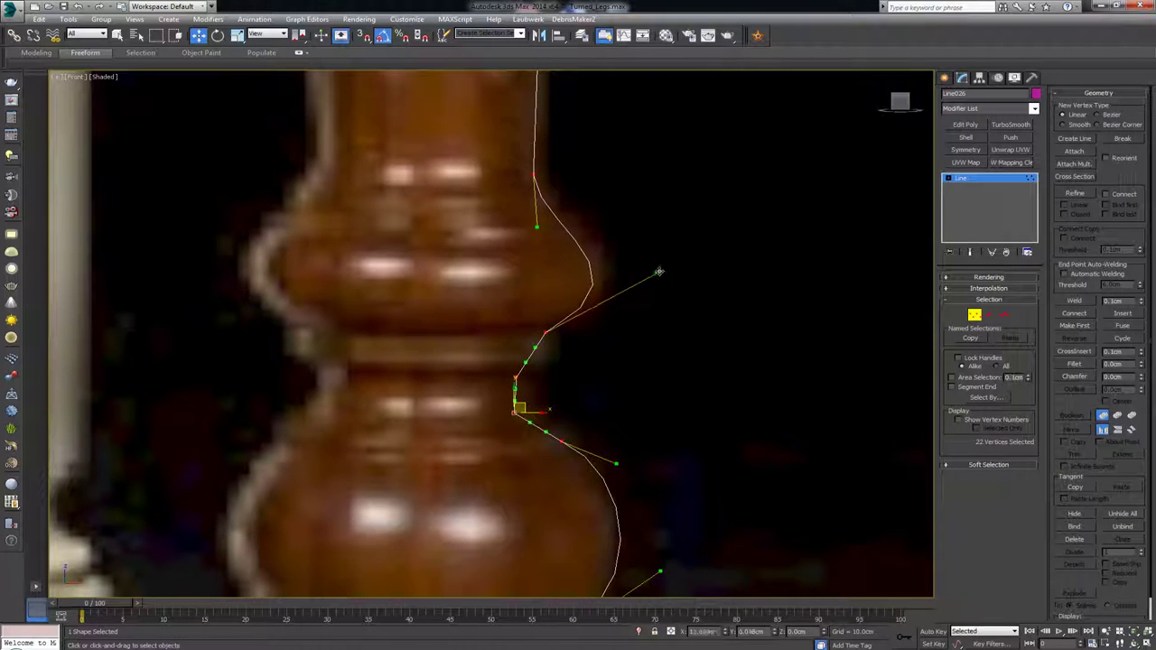
drag(536, 228, 610, 226)
click(645, 270)
key(ctrl+a)
drag(659, 274, 638, 284)
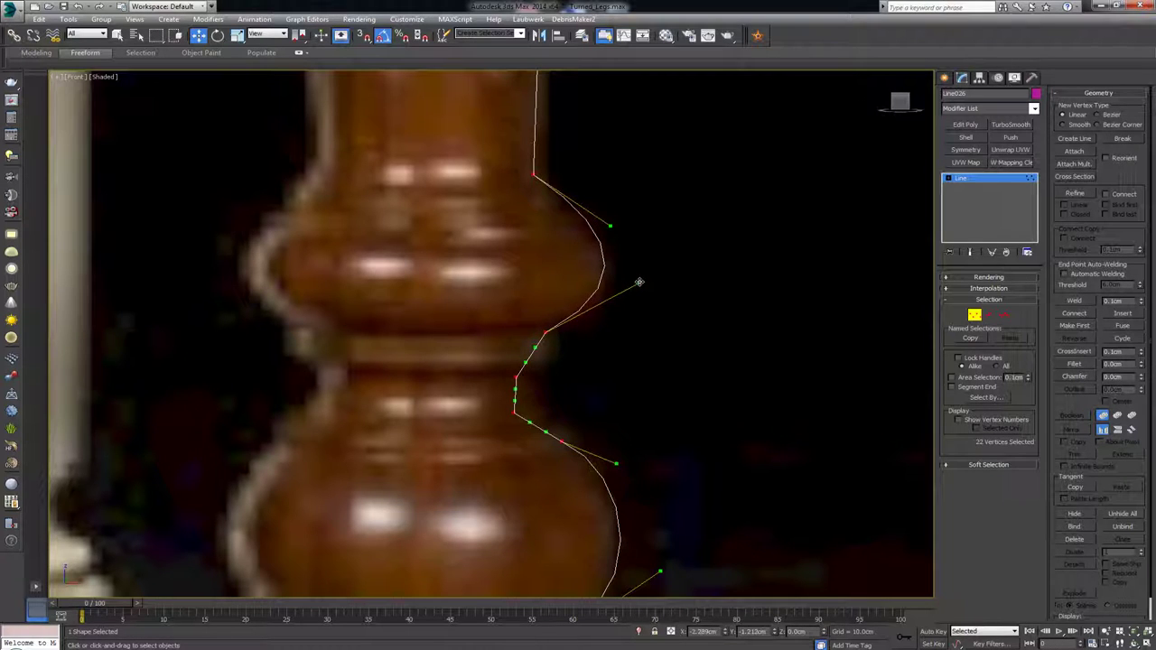
drag(610, 222, 611, 217)
middle_drag(604, 211, 601, 368)
- Curve the long segment beside the fluted body with its Bezier handles to match the swelling, tapered outline
scroll(602, 368, down, 1)
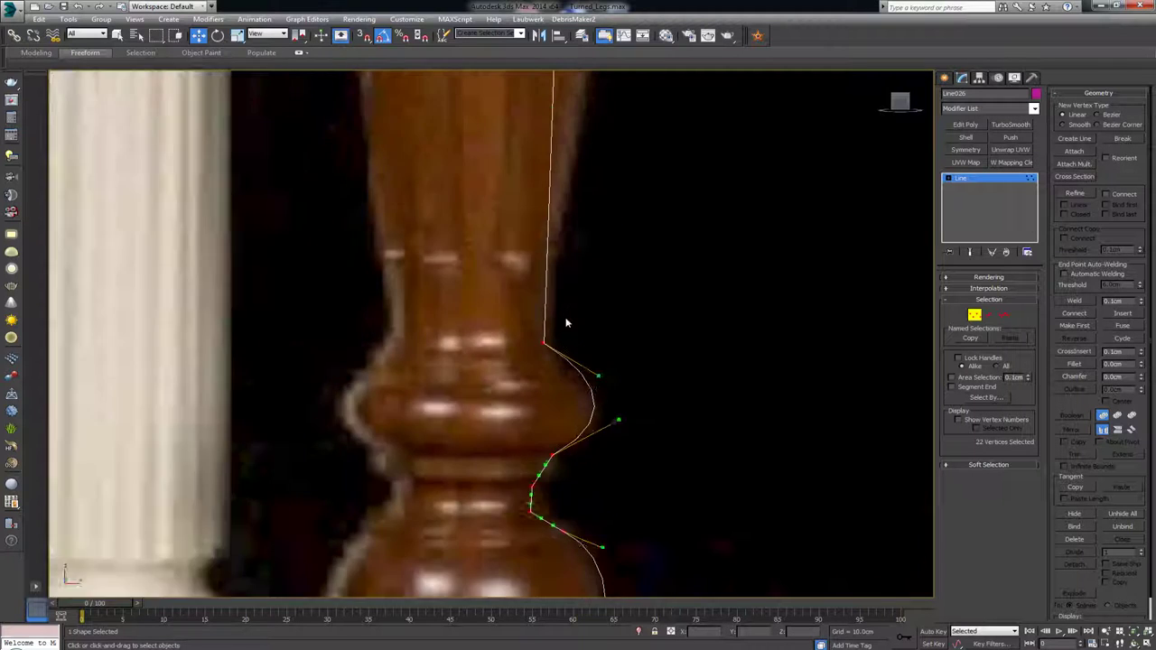
scroll(565, 322, down, 1)
middle_drag(567, 204, 547, 399)
scroll(546, 399, down, 1)
drag(546, 346, 568, 343)
middle_drag(566, 197, 560, 324)
drag(546, 322, 597, 198)
middle_drag(597, 198, 579, 411)
- Bulge the segment beside the upper ball outward with both Bezier handles to match its round outline
scroll(552, 410, up, 5)
middle_drag(513, 341, 506, 560)
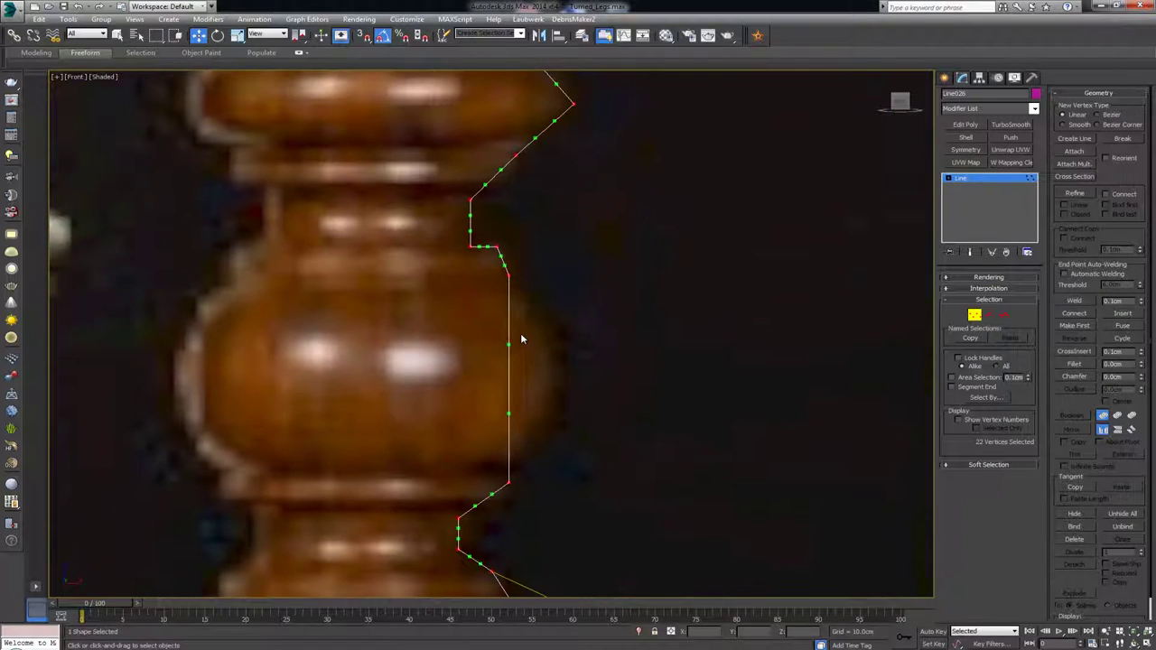
drag(509, 344, 596, 336)
drag(508, 413, 581, 417)
middle_drag(524, 290, 532, 400)
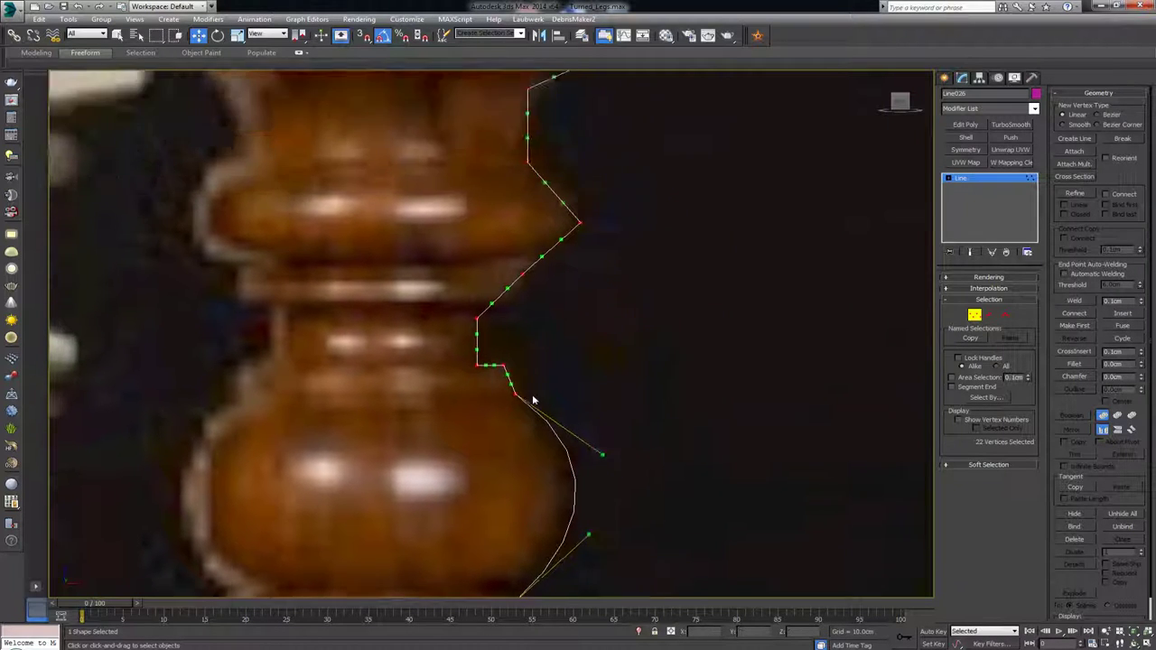
- Curve the cove beneath the top collar and round the upper half of the ring below with Bezier handles
scroll(531, 398, up, 5)
middle_drag(488, 315, 504, 395)
scroll(505, 394, up, 2)
scroll(504, 397, down, 8)
middle_drag(521, 297, 525, 391)
scroll(525, 390, up, 2)
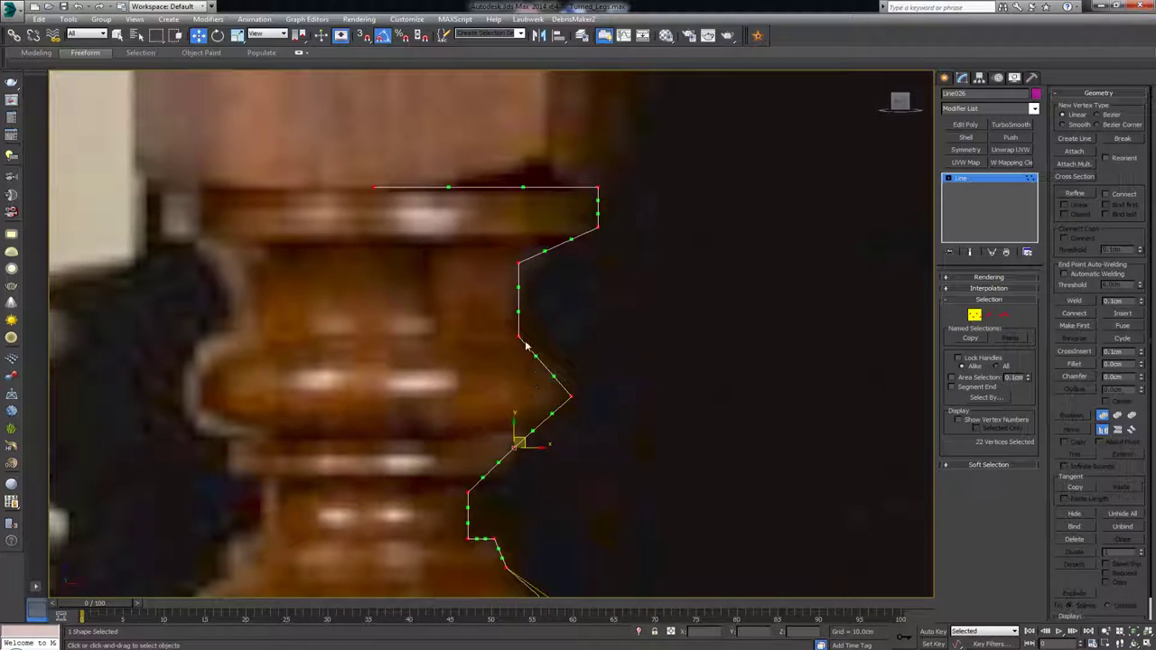
drag(547, 250, 567, 229)
middle_drag(556, 311, 557, 263)
scroll(557, 264, up, 2)
drag(527, 335, 542, 319)
drag(555, 365, 572, 352)
click(576, 391)
- Round the underside of the upper ring and the small bead beneath it with their Bezier handles
middle_drag(576, 391, 585, 298)
scroll(585, 298, down, 2)
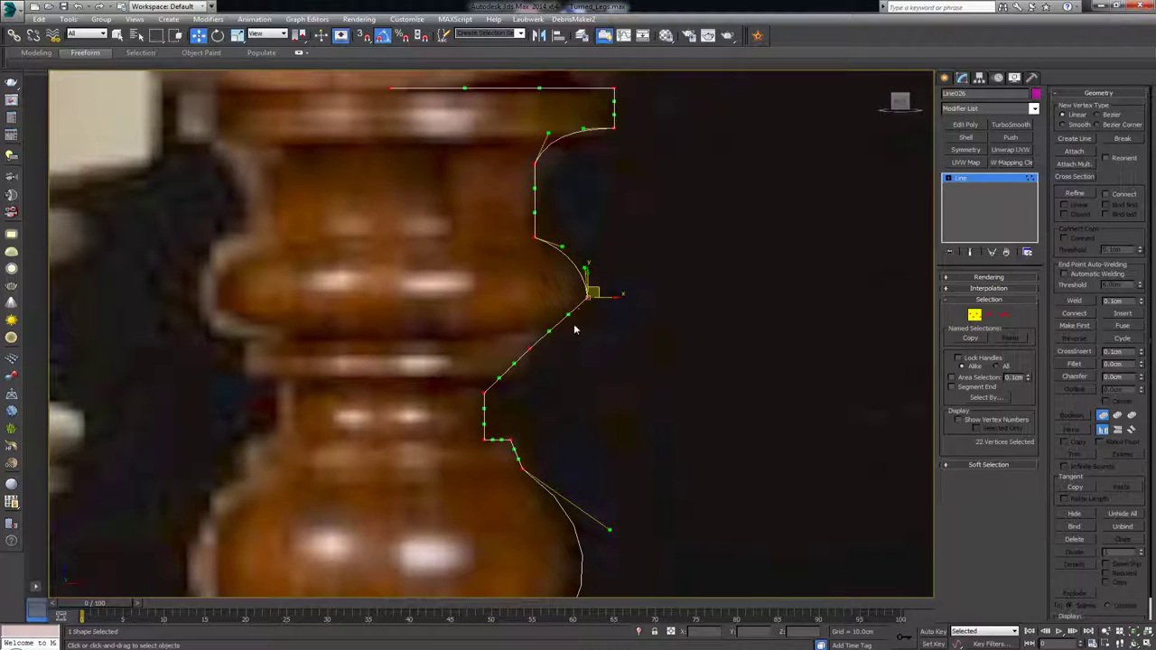
drag(547, 332, 580, 350)
middle_drag(569, 353, 569, 290)
scroll(569, 290, up, 2)
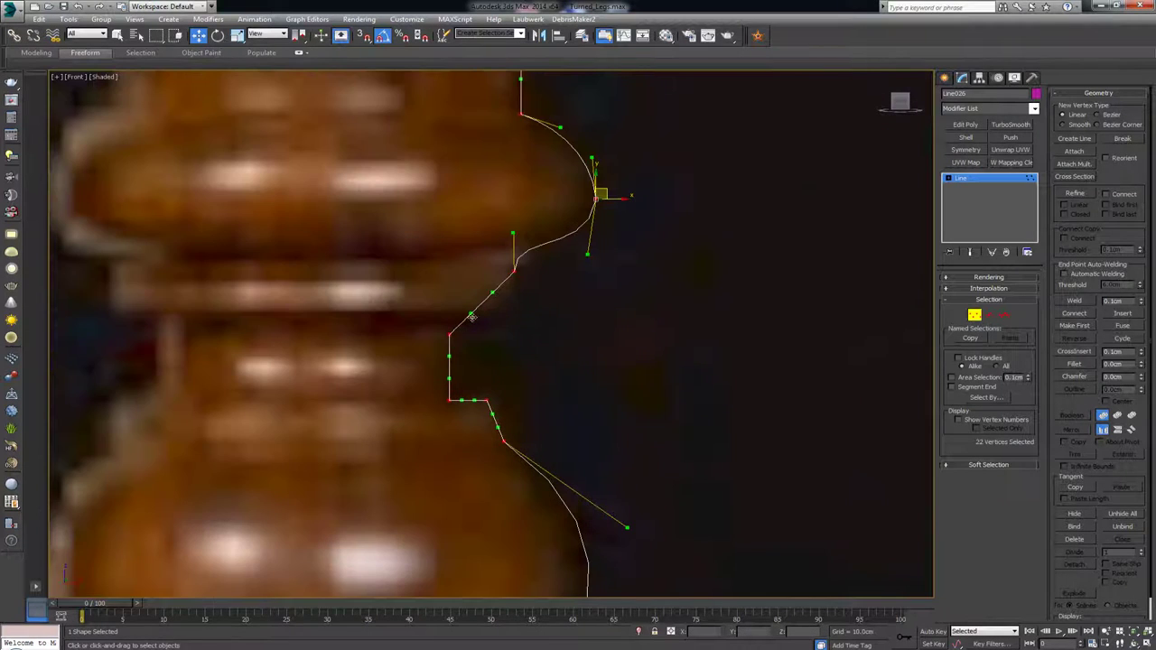
drag(470, 314, 489, 333)
drag(492, 291, 518, 310)
- Leave vertex editing and check the traced profile against the reference leg along its full length
middle_drag(512, 343, 515, 270)
scroll(515, 270, up, 2)
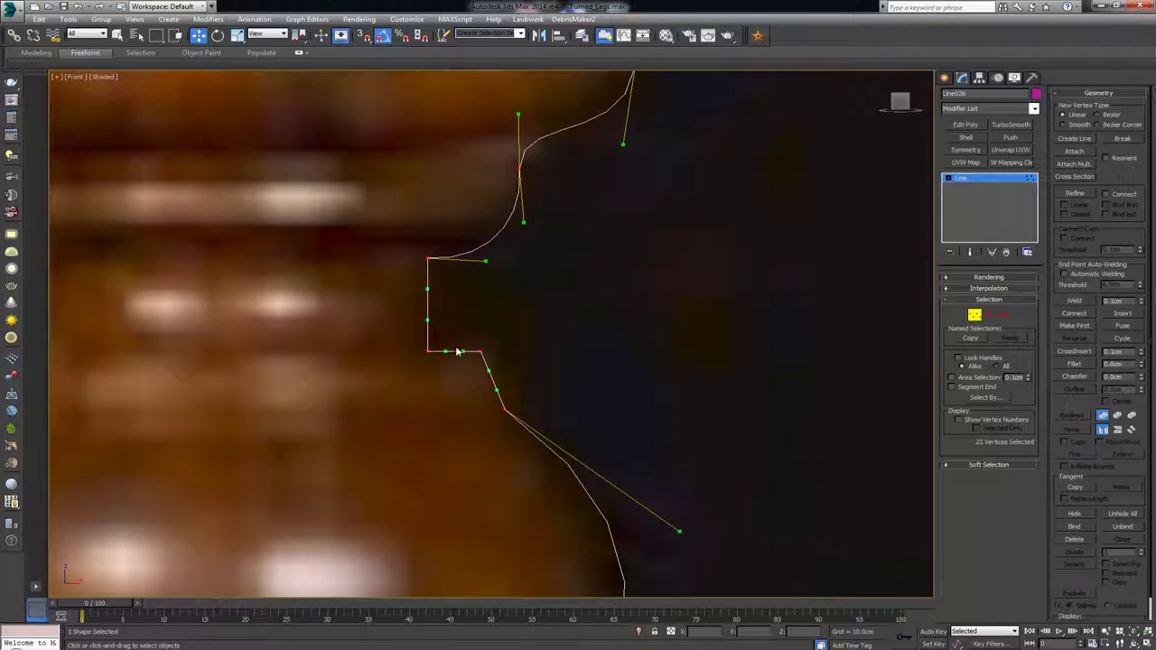
middle_drag(456, 334, 468, 276)
scroll(469, 277, down, 2)
click(485, 288)
scroll(517, 310, down, 2)
click(563, 302)
middle_drag(534, 307, 546, 268)
key(1)
middle_drag(539, 307, 549, 244)
scroll(549, 244, down, 3)
scroll(548, 244, down, 2)
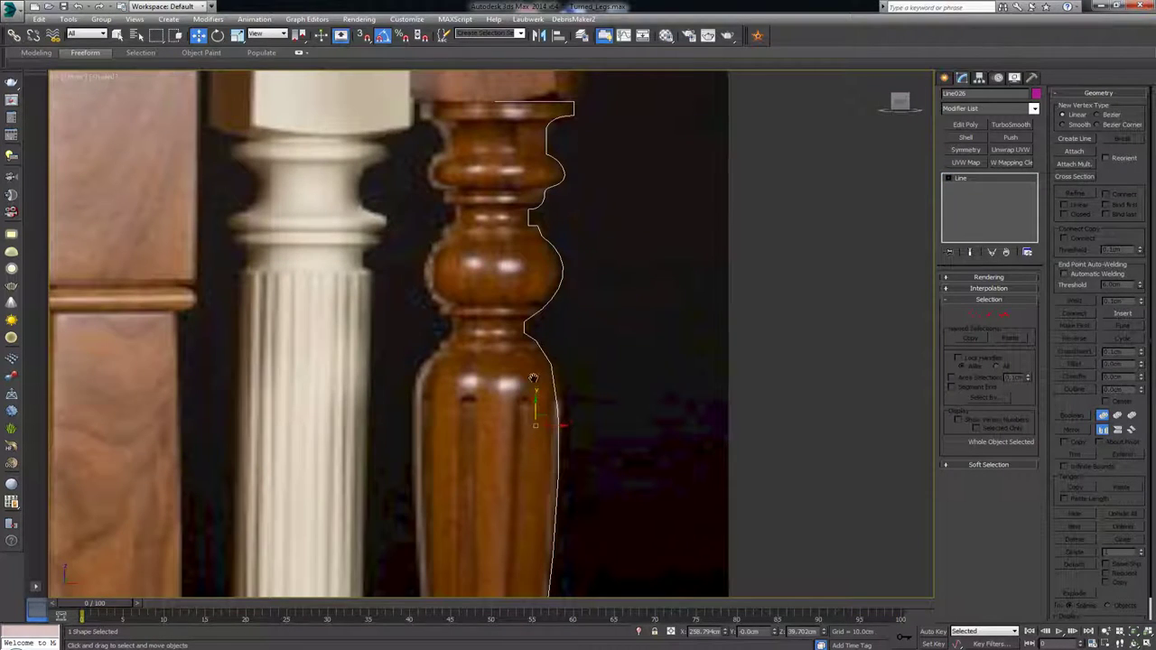
scroll(613, 265, down, 2)
scroll(604, 280, down, 2)
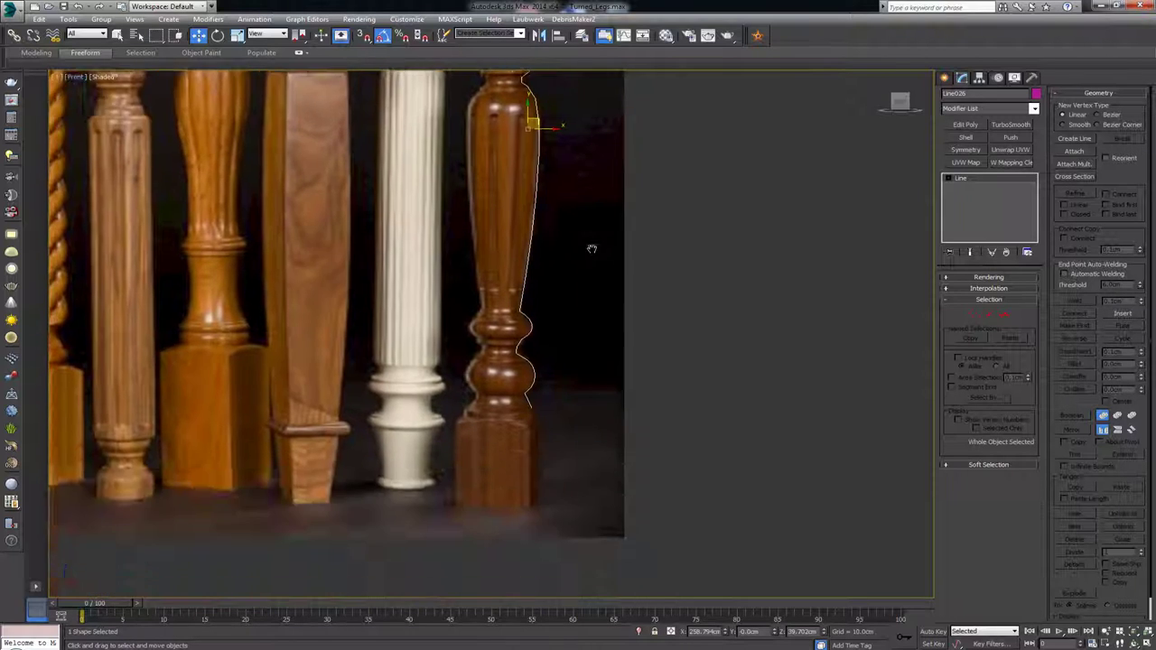
- Add a horizontal line about 18 cm long within the profile shape, from the leg's centre to the profile's lower endpoint
scroll(527, 405, up, 6)
key(1)
middle_drag(403, 561, 555, 253)
scroll(482, 392, up, 2)
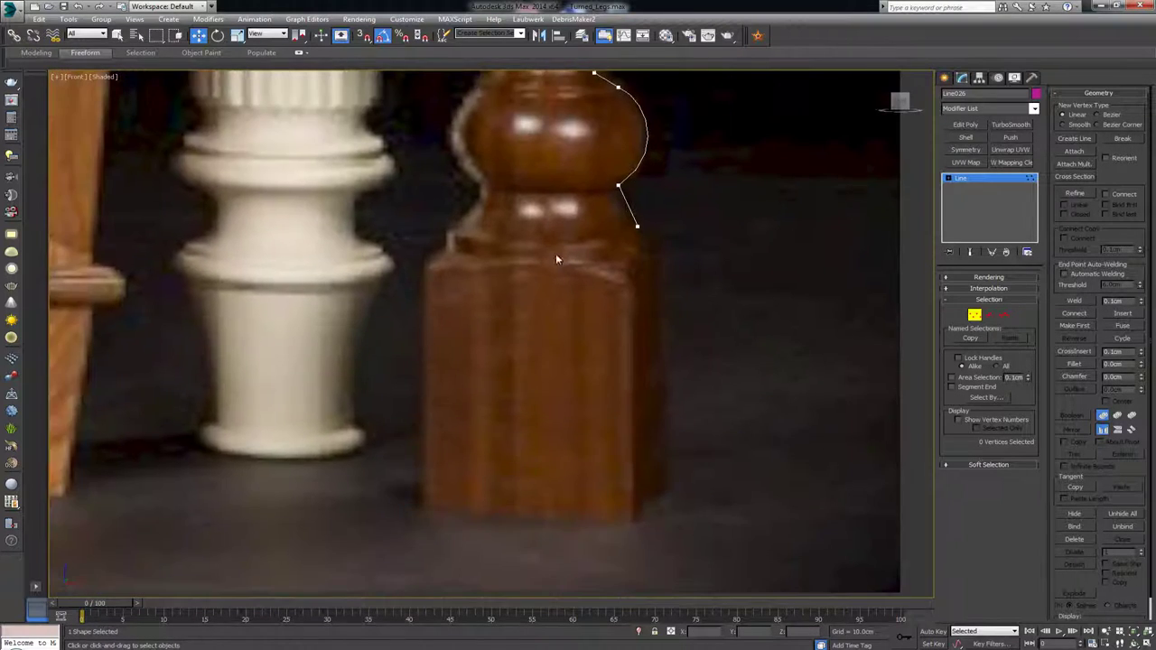
click(1074, 139)
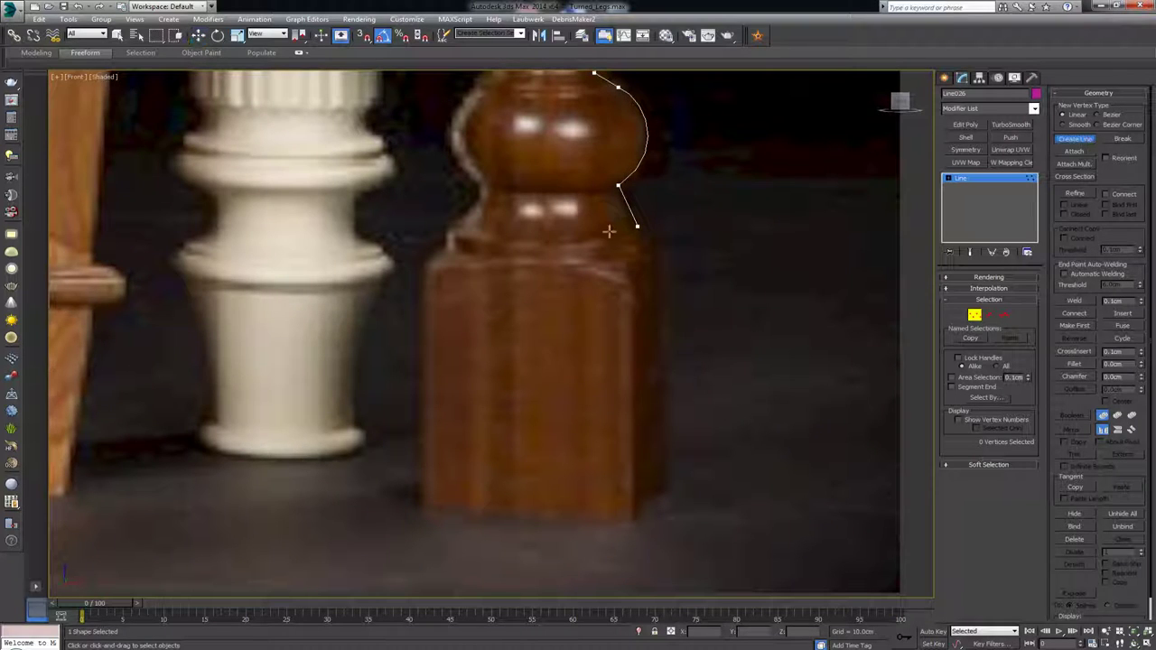
click(548, 228)
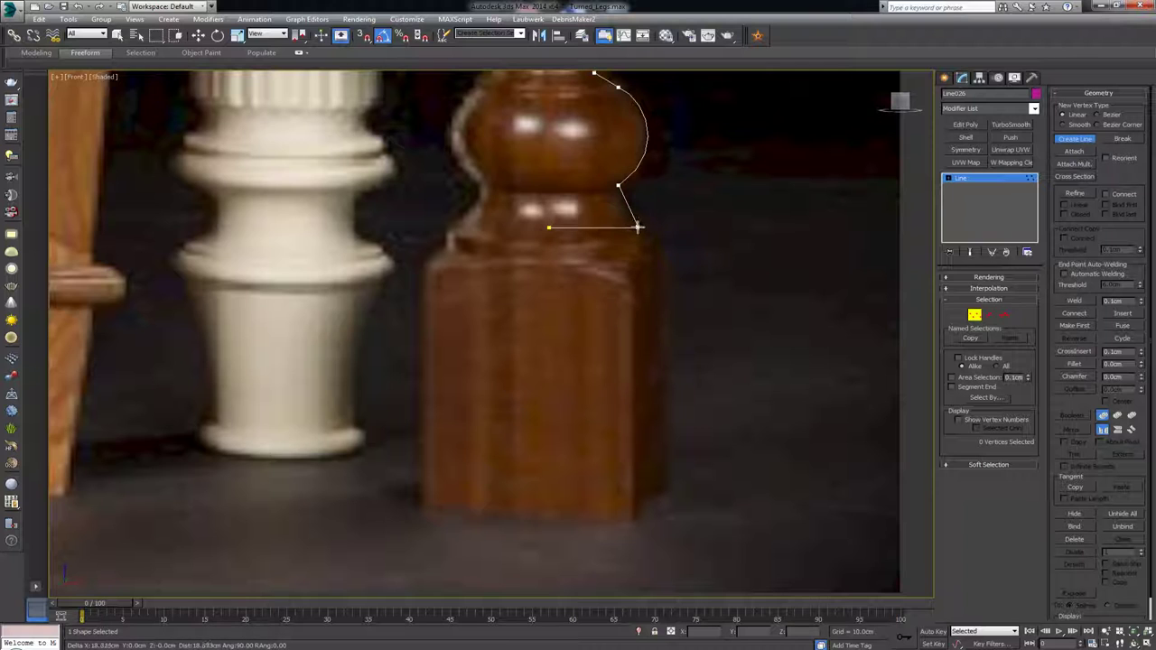
click(638, 228)
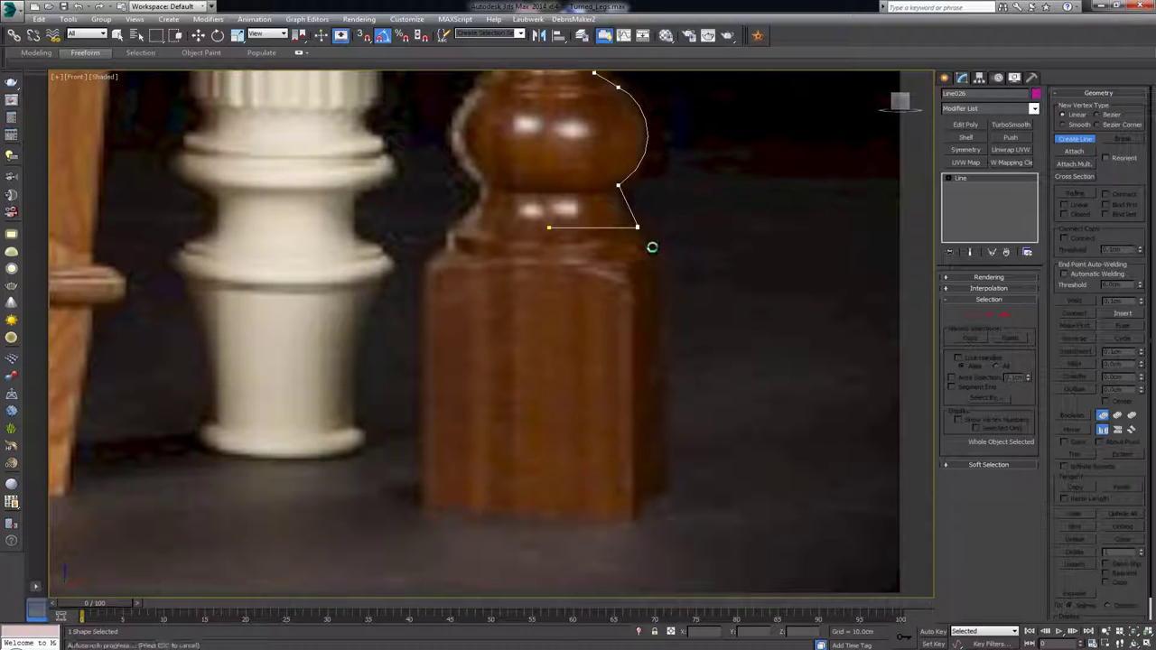
- Turn on snapping and move the profile's lower end vertex onto the outer end of the horizontal base line
key(1)
drag(655, 224, 614, 231)
scroll(634, 239, up, 5)
scroll(631, 252, up, 3)
click(639, 231)
key(s)
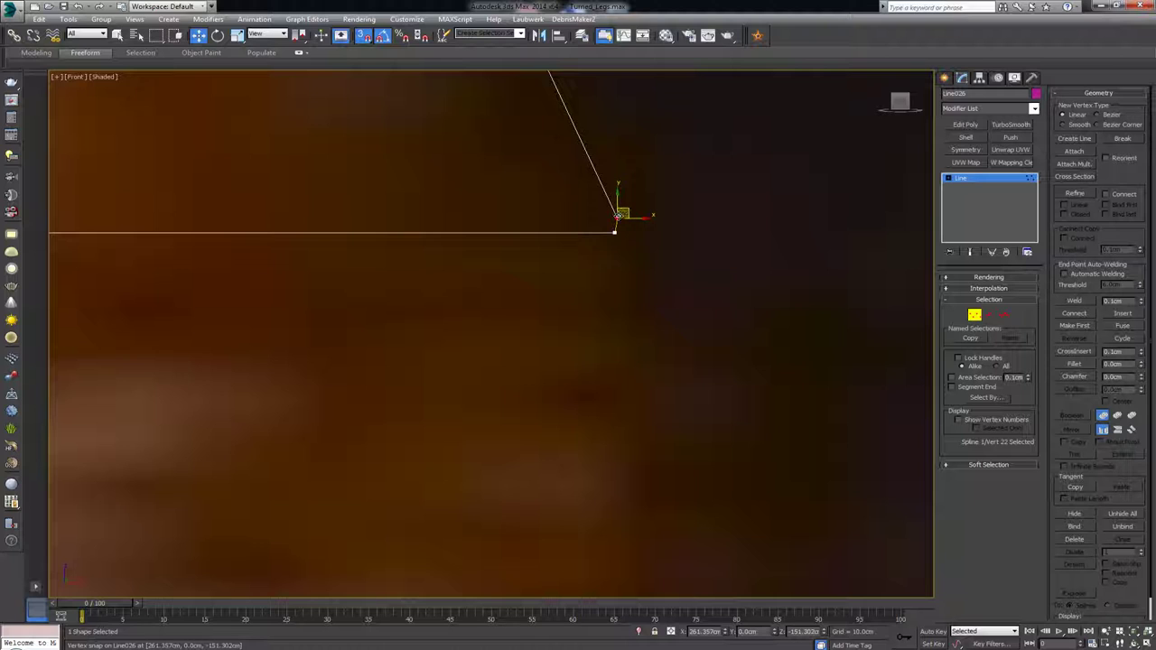
drag(617, 218, 614, 233)
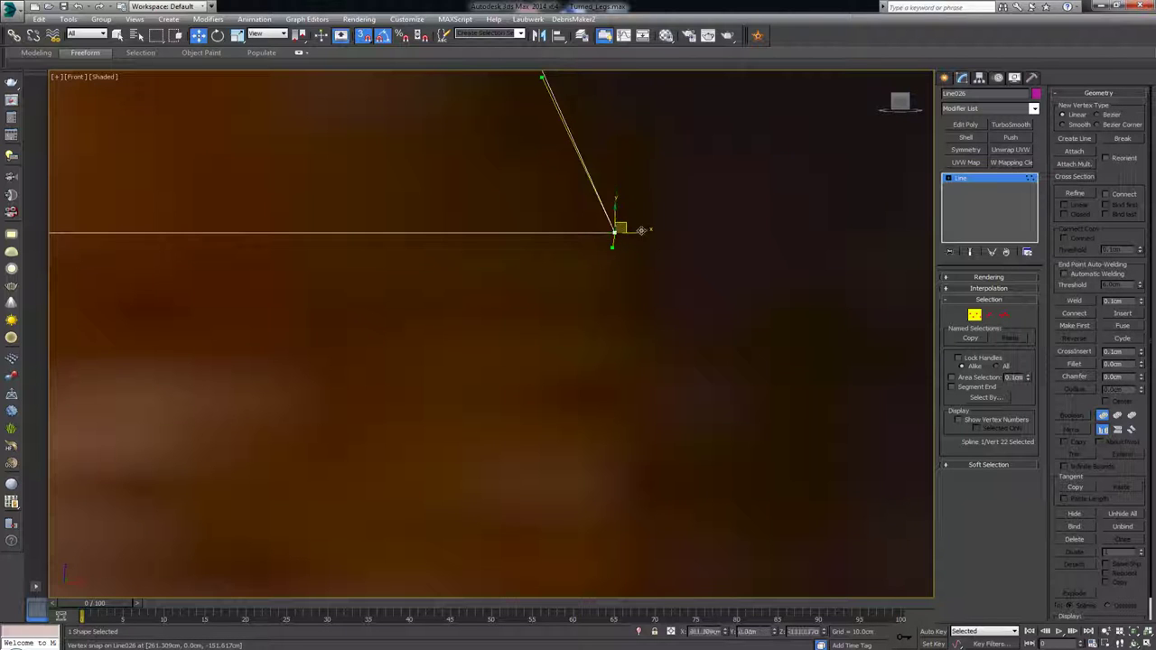
- Weld the overlapping vertices where the profile meets the horizontal base line, and leave vertex editing with snapping turned off
click(972, 316)
key(1)
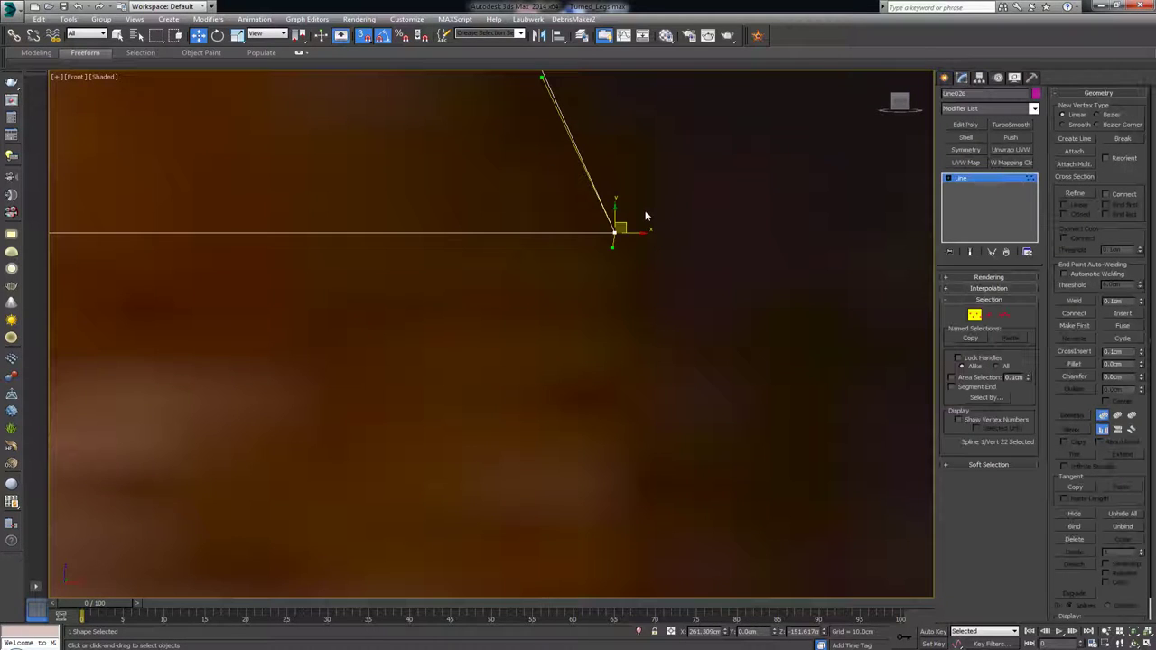
scroll(632, 280, down, 5)
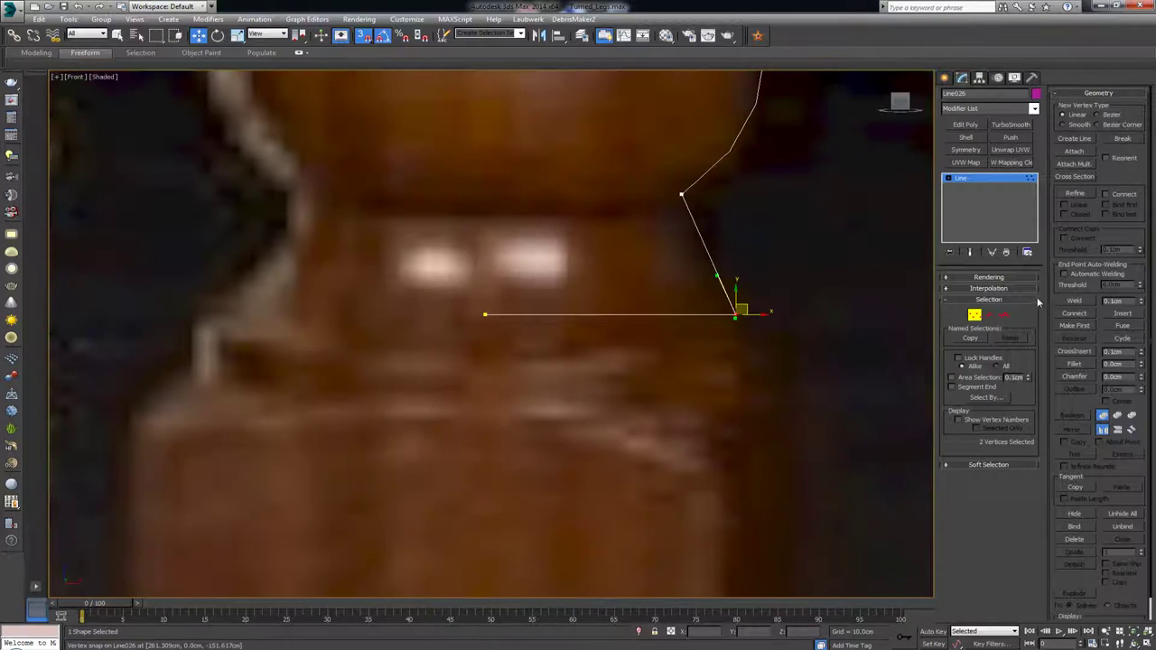
click(1072, 301)
click(830, 276)
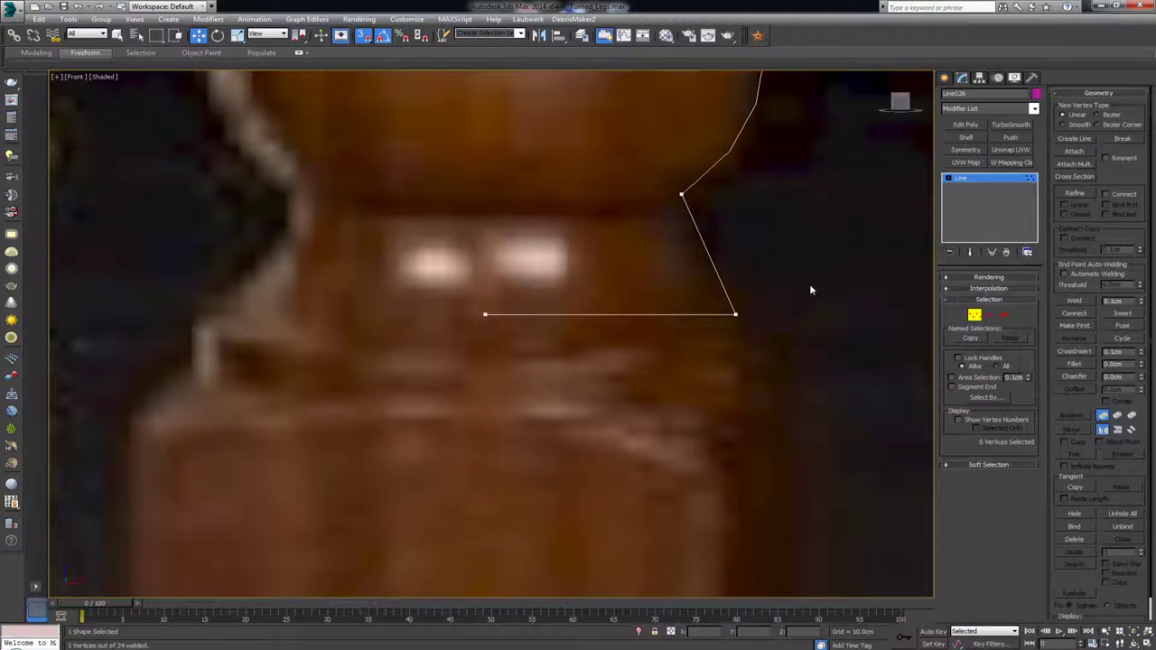
scroll(723, 289, down, 8)
scroll(656, 381, down, 2)
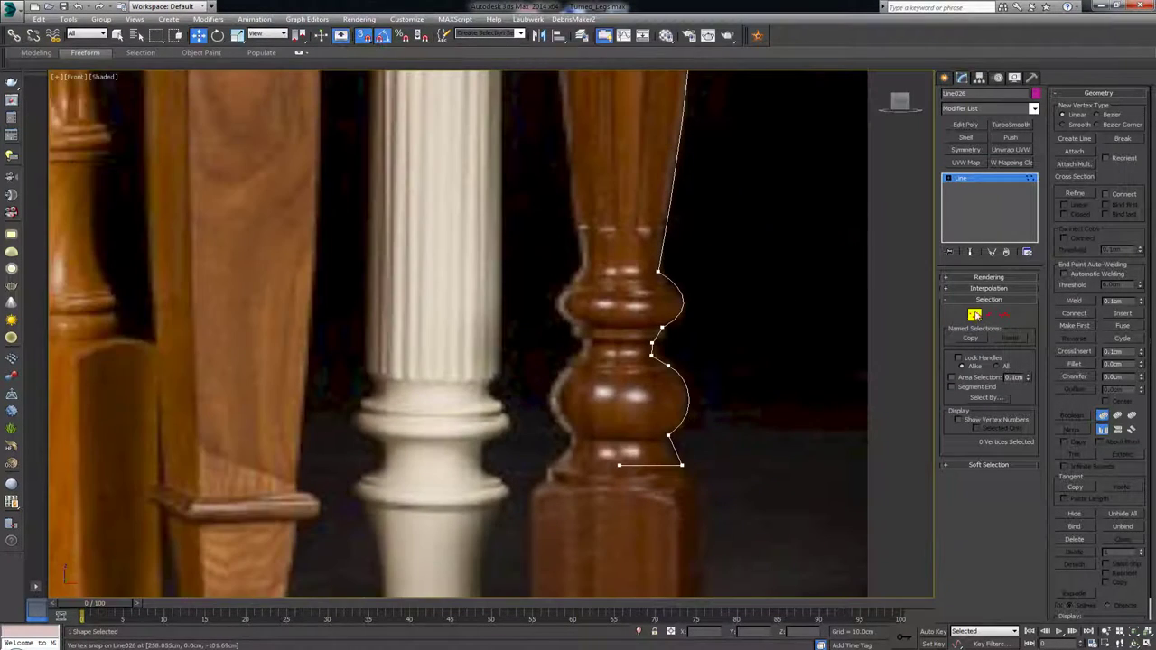
click(974, 315)
key(s)
middle_drag(644, 248, 639, 356)
scroll(639, 356, down, 2)
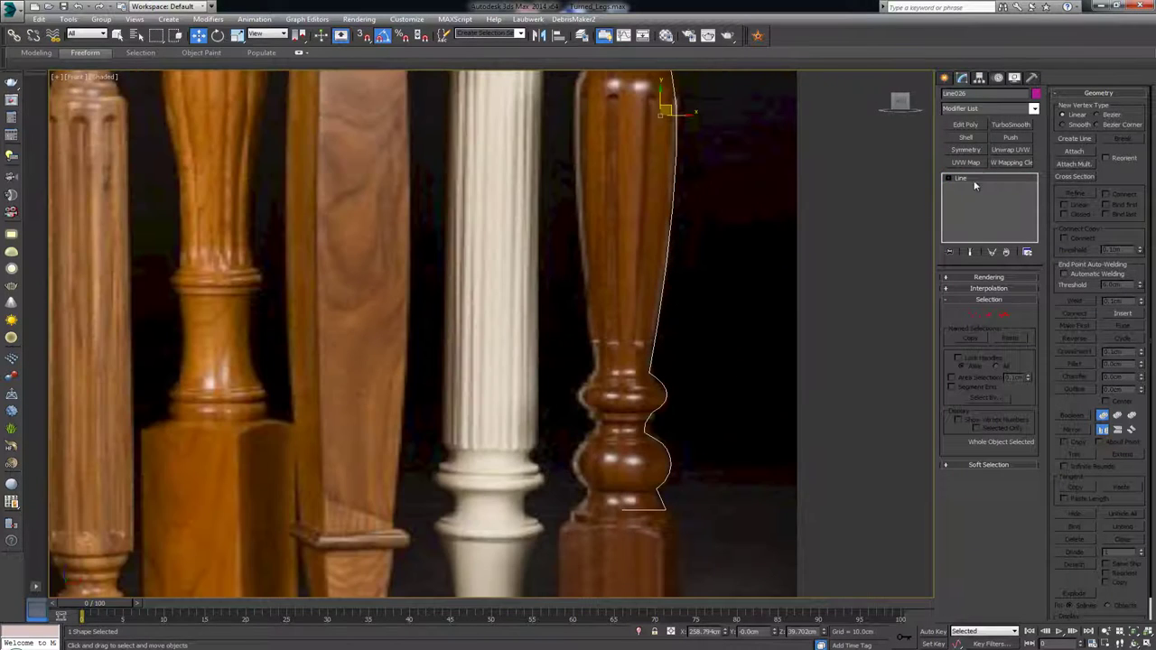
- Apply a Lathe modifier to the profile with Min alignment and check the revolved leg against the reference
click(985, 108)
key(l)
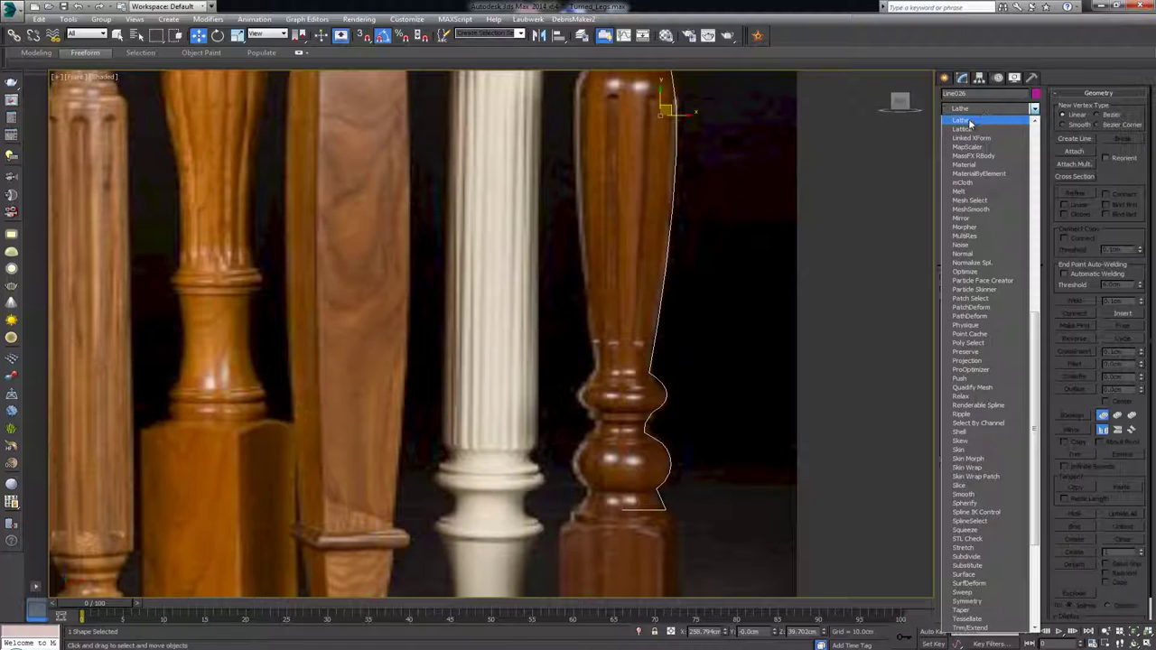
click(969, 121)
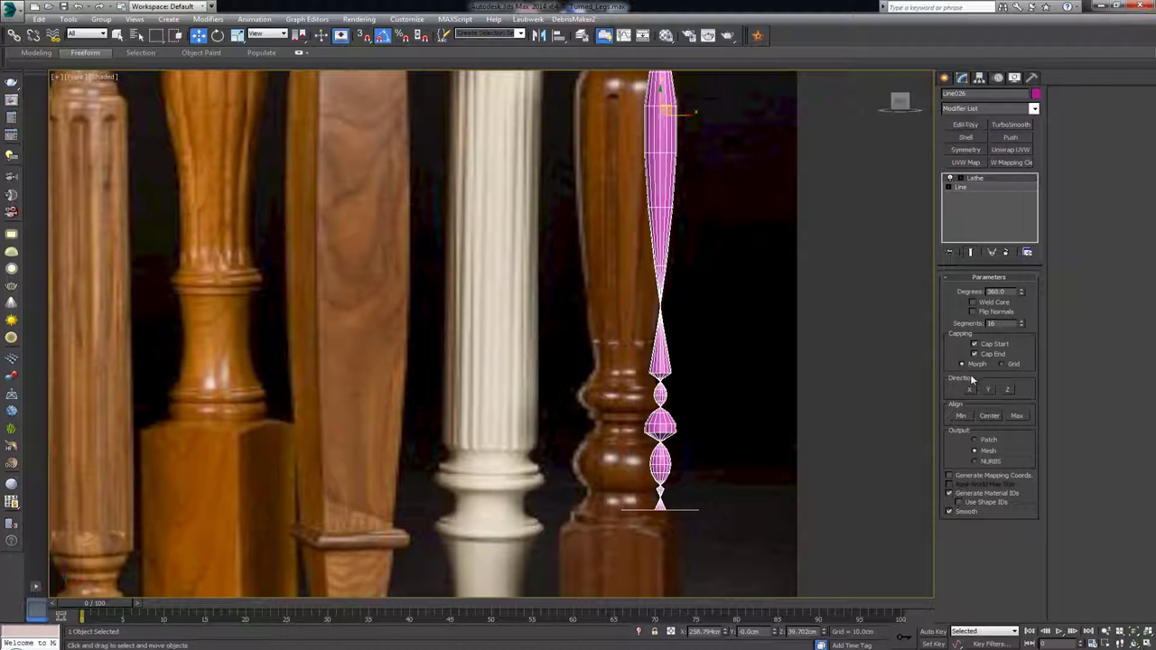
click(961, 416)
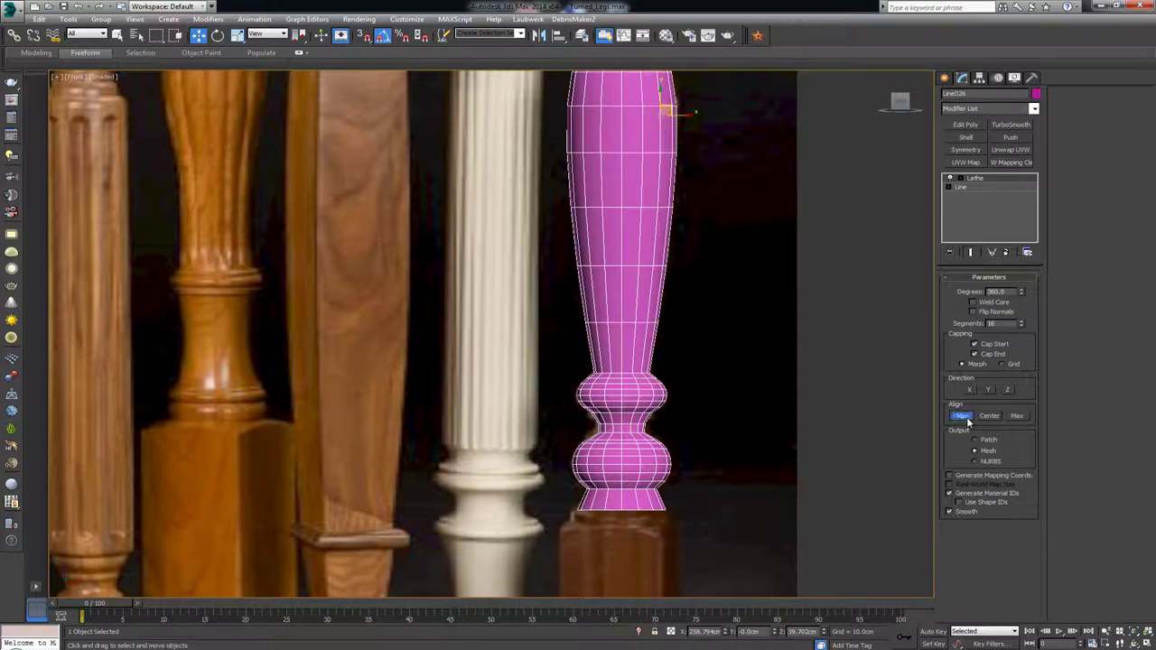
middle_drag(713, 274, 689, 364)
scroll(652, 204, up, 3)
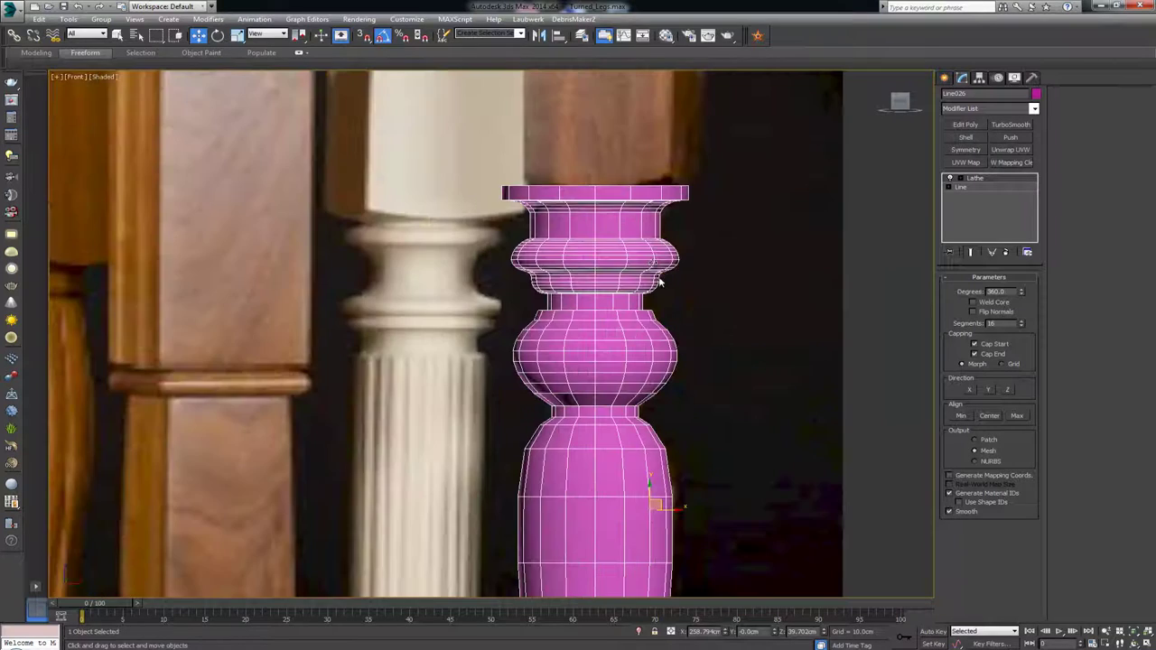
scroll(683, 287, down, 2)
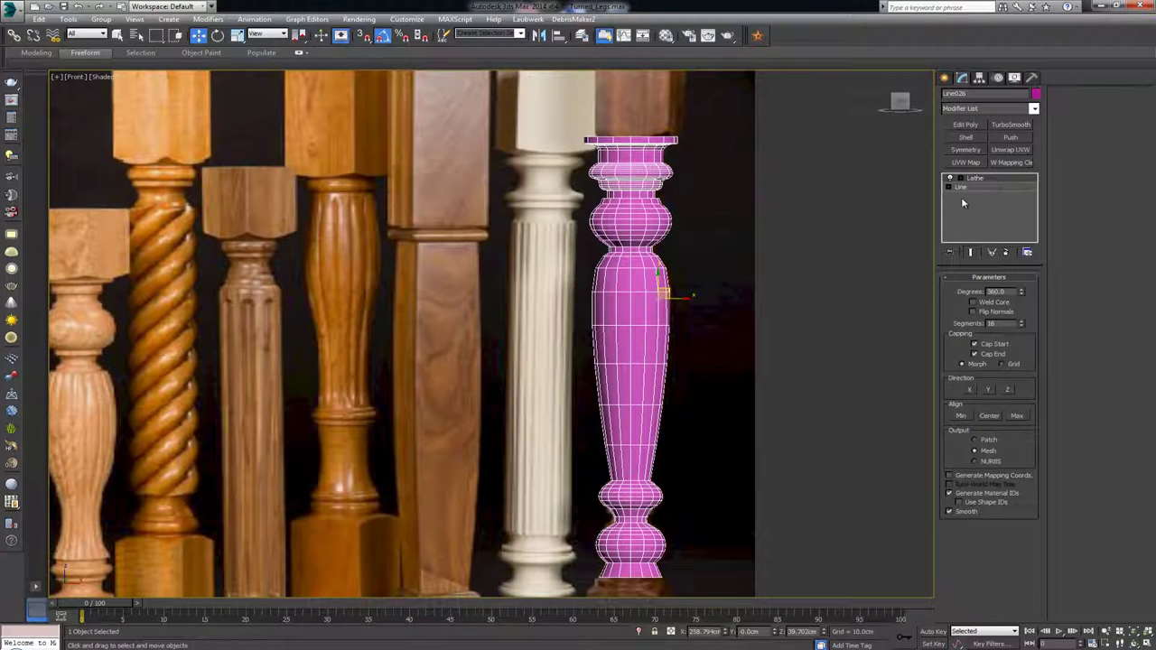
- Move the lathed leg about 60 cm along X so it stands beside the dark reference leg
drag(674, 296, 770, 318)
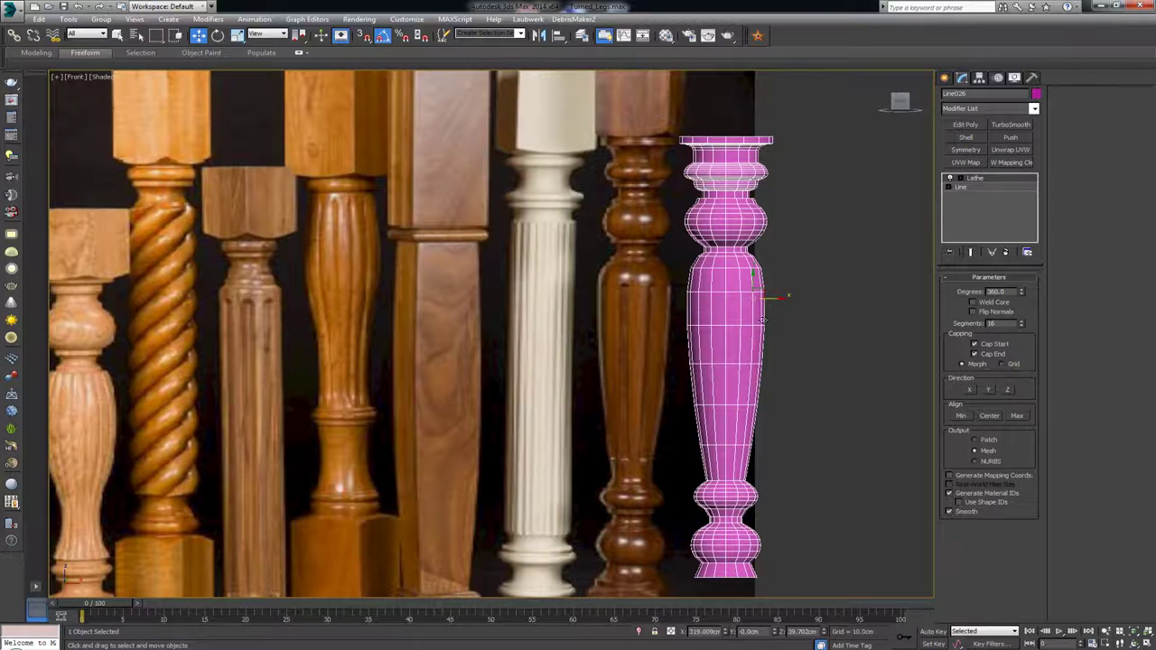
scroll(769, 318, up, 4)
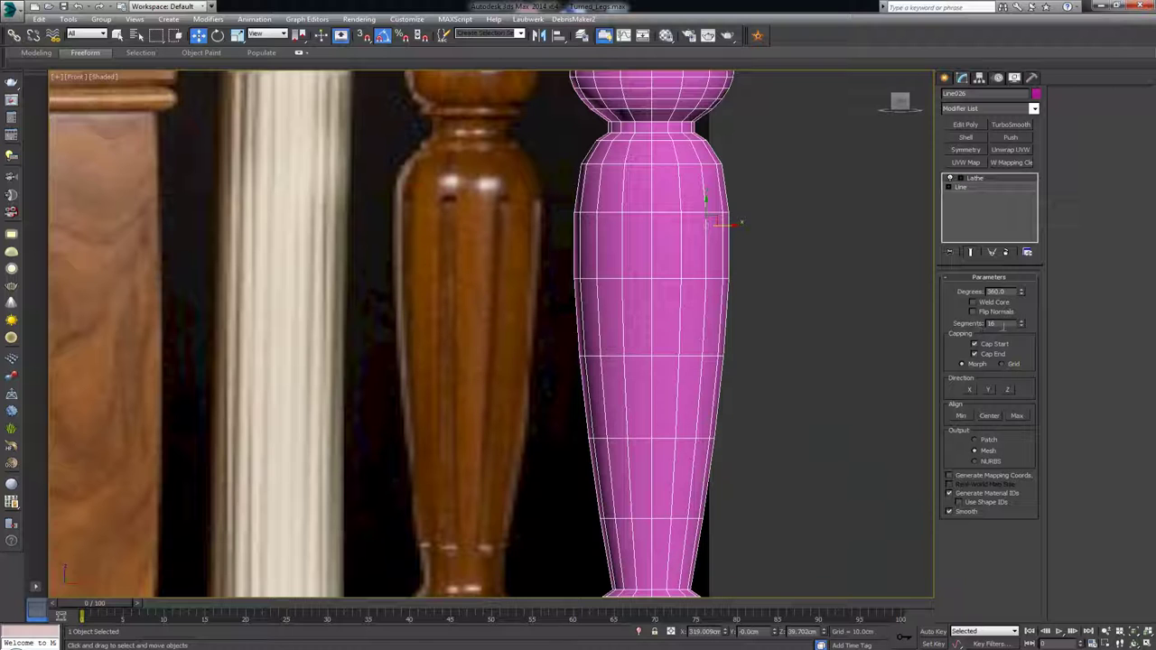
scroll(678, 218, down, 4)
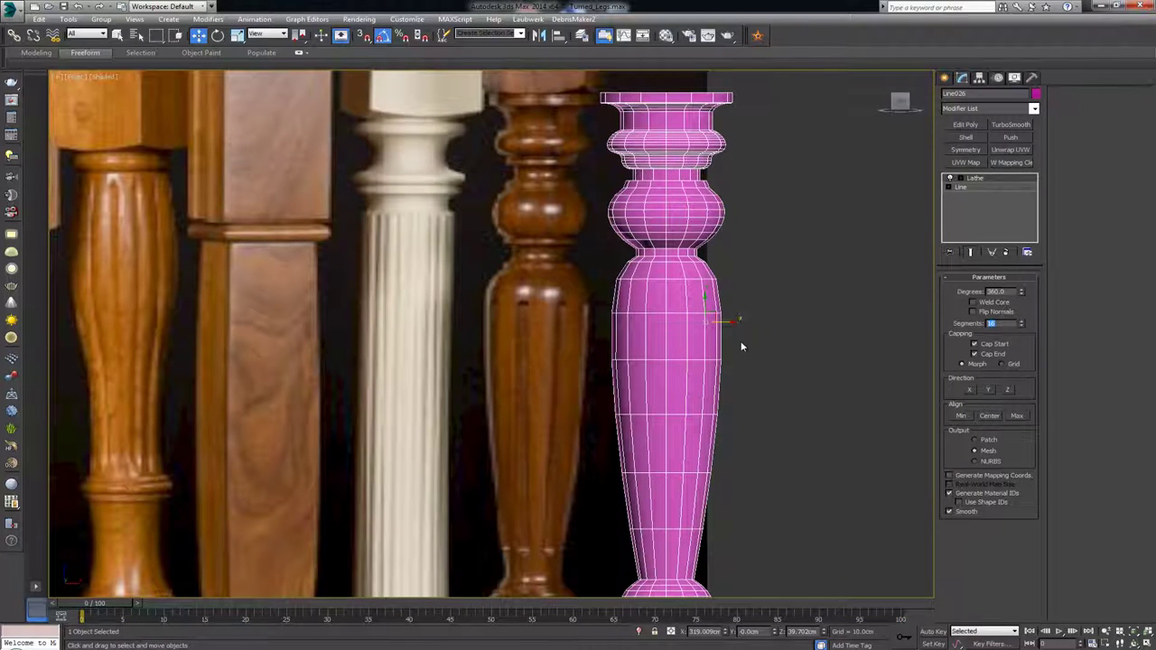
scroll(731, 249, down, 5)
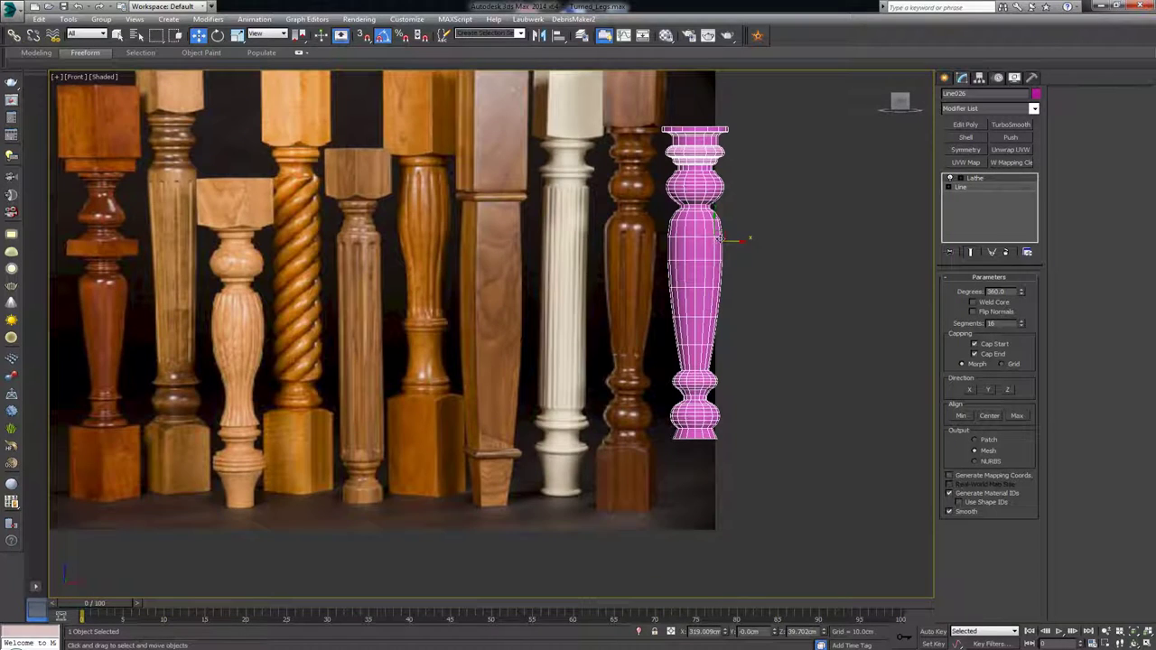
scroll(720, 237, up, 4)
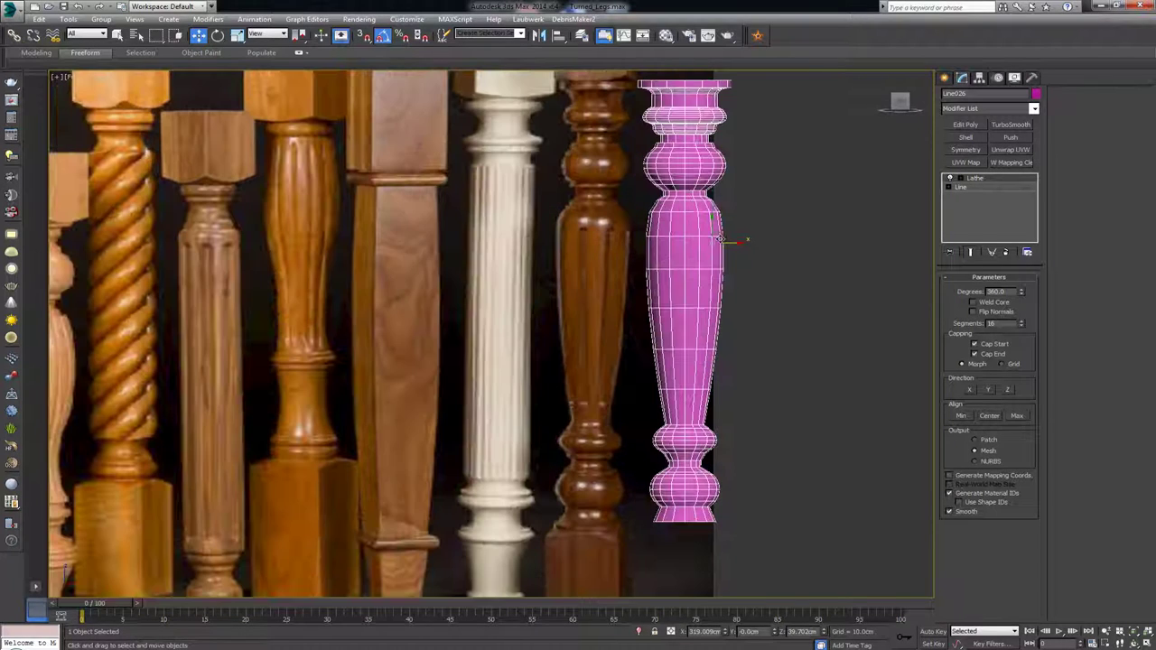
- Add an Edit Poly modifier and select the open border at the centre of the leg's top face in the perspective view
click(971, 123)
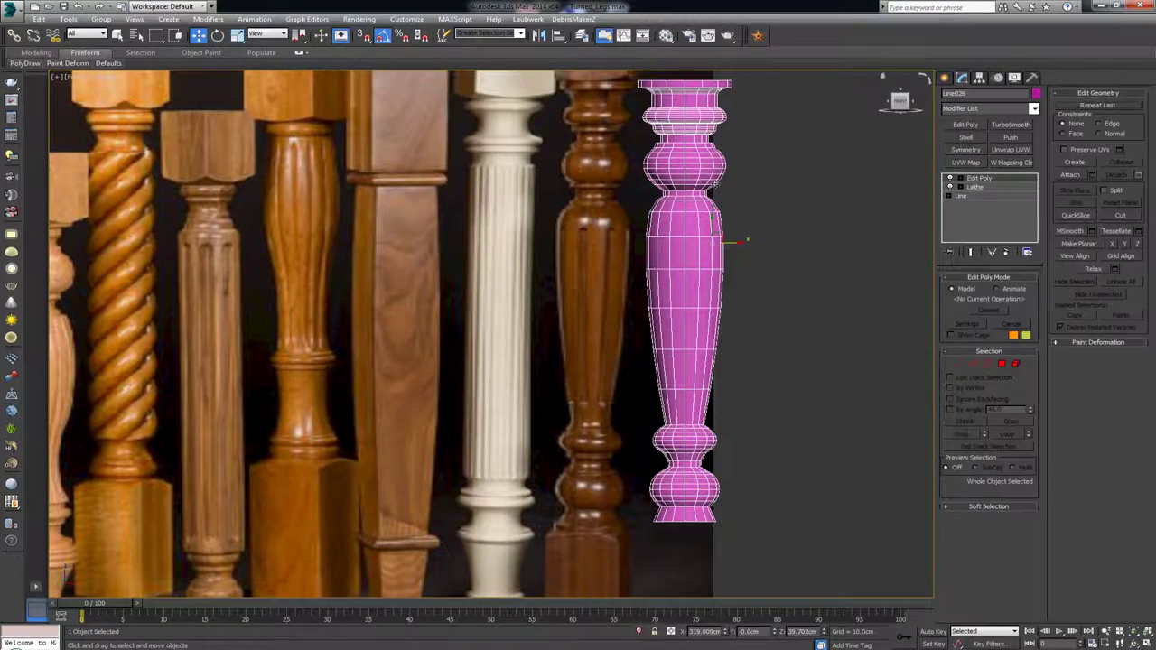
middle_drag(701, 168, 702, 228)
key(alt+w)
key(alt+w)
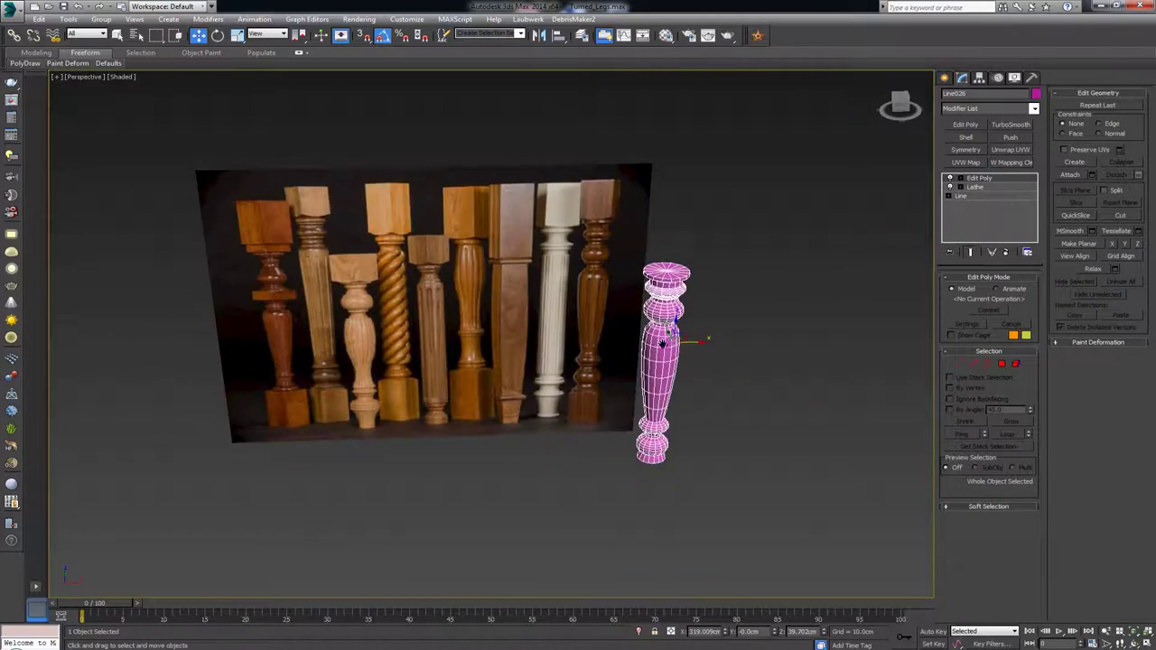
scroll(654, 386, up, 5)
mouse_move(654, 385)
alt+middle_down()
mouse_move(658, 307)
mouse_move(662, 377)
alt+middle_up()
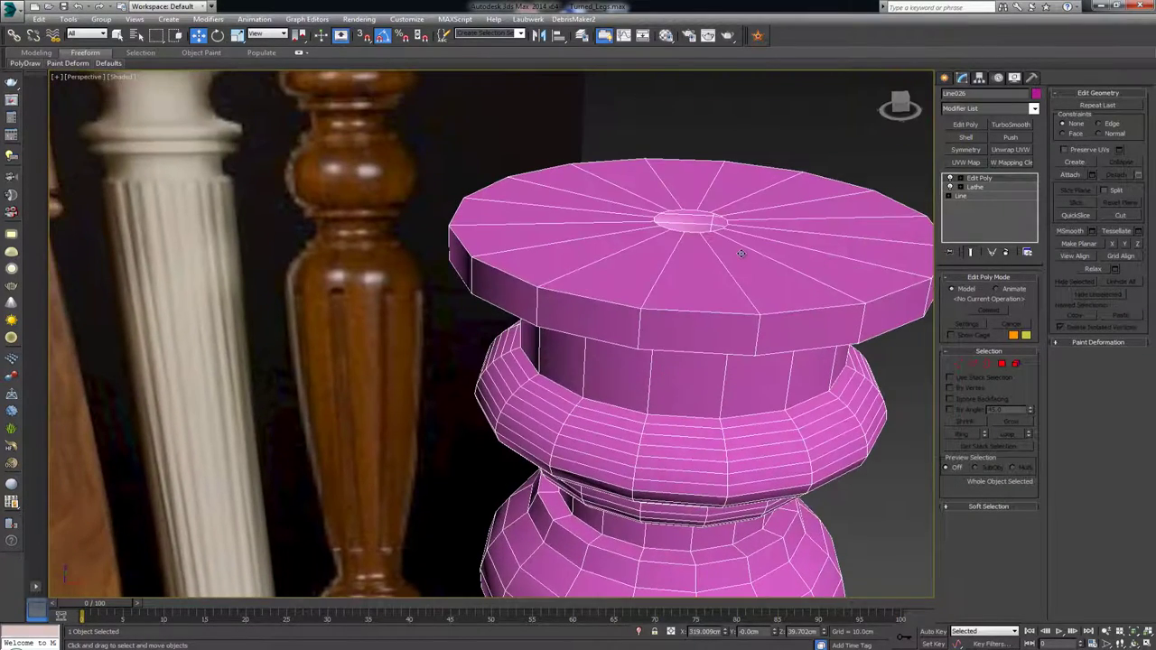
key(3)
click(713, 228)
scroll(712, 258, down, 8)
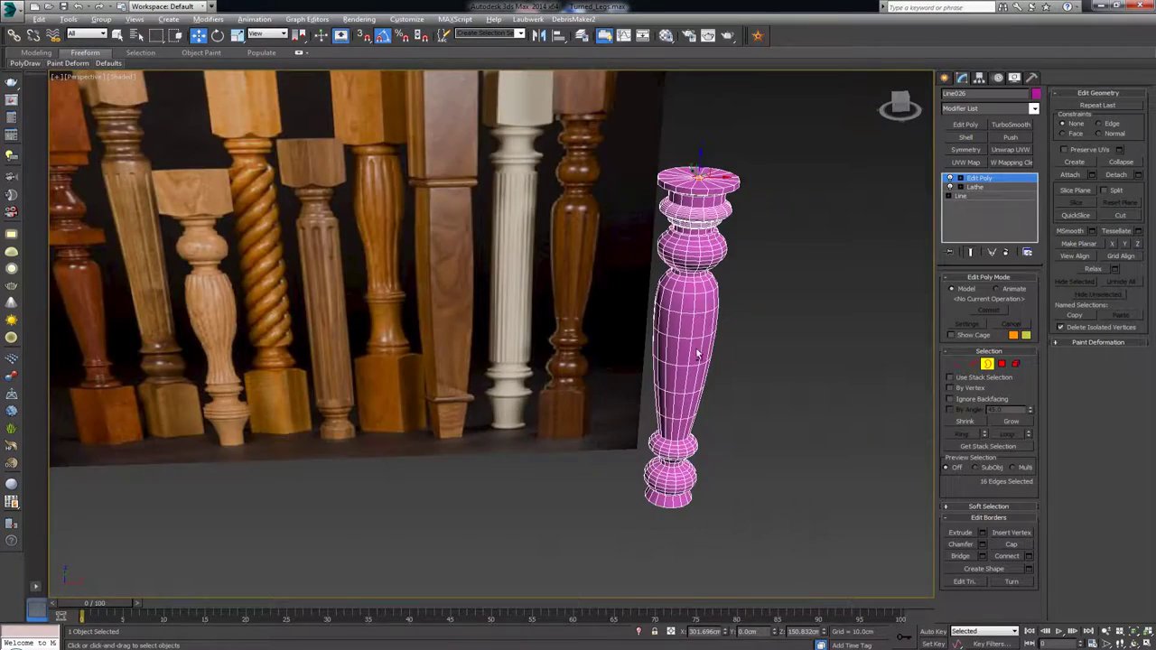
- Delete the centre vertex of the leg's bottom cap so that the underside is left open
alt+middle_drag(700, 354, 693, 265)
scroll(693, 265, down, 3)
scroll(728, 317, up, 5)
scroll(728, 317, down, 2)
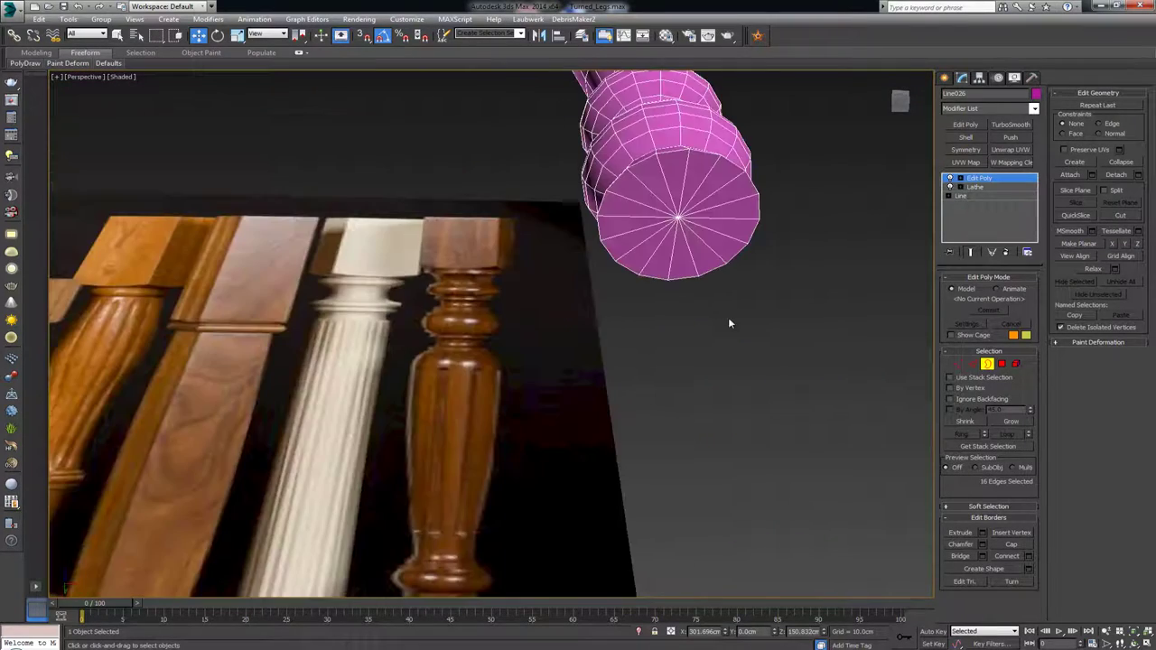
key(1)
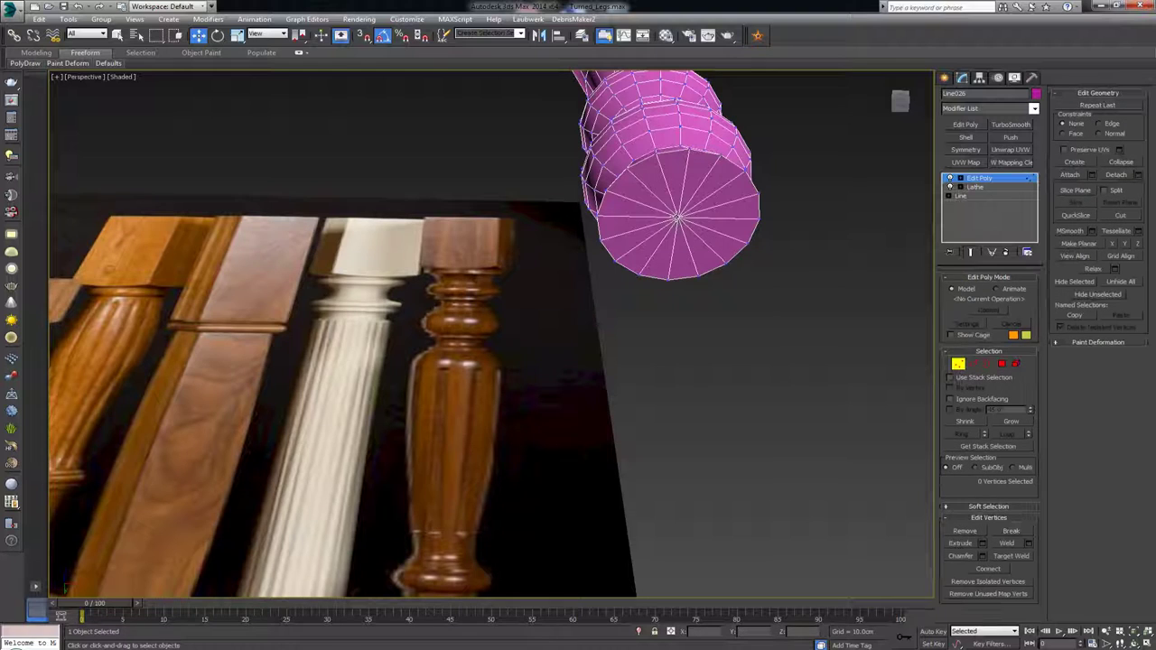
key(ctrl+z)
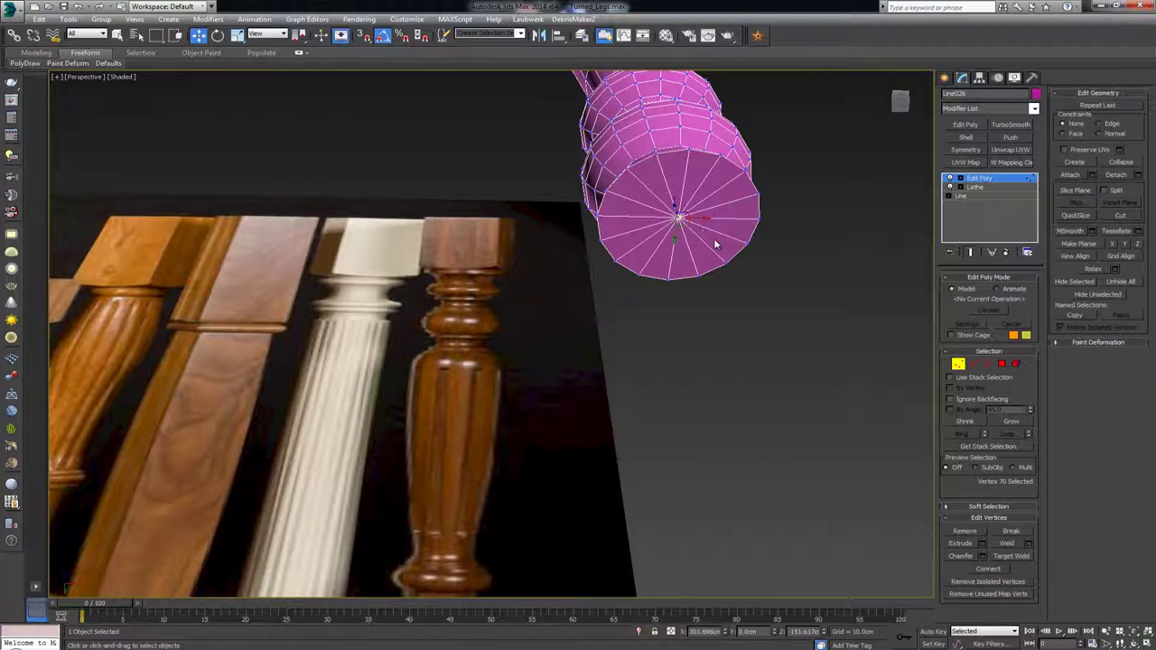
key(z)
key(F3)
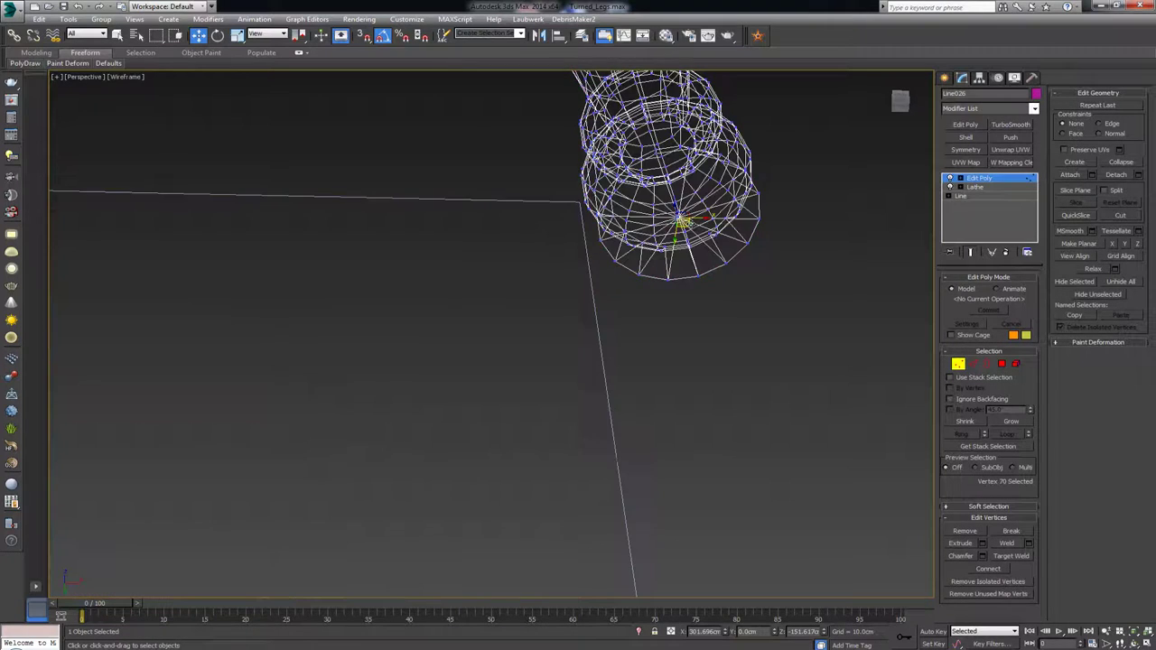
alt+middle_drag(565, 337, 537, 329)
click(492, 355)
key(F3)
scroll(537, 328, down, 10)
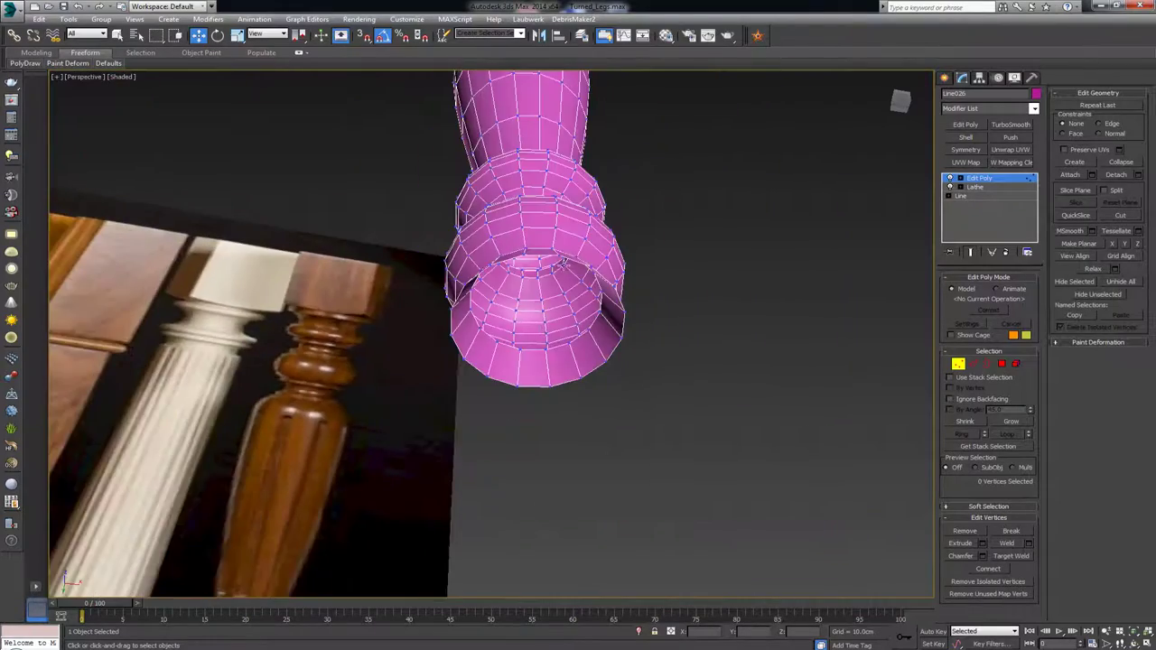
- Leave vertex editing and view the leg's turned body from the side
alt+middle_drag(563, 263, 577, 421)
scroll(578, 420, down, 2)
alt+middle_drag(586, 260, 578, 274)
middle_drag(579, 179, 600, 307)
click(959, 364)
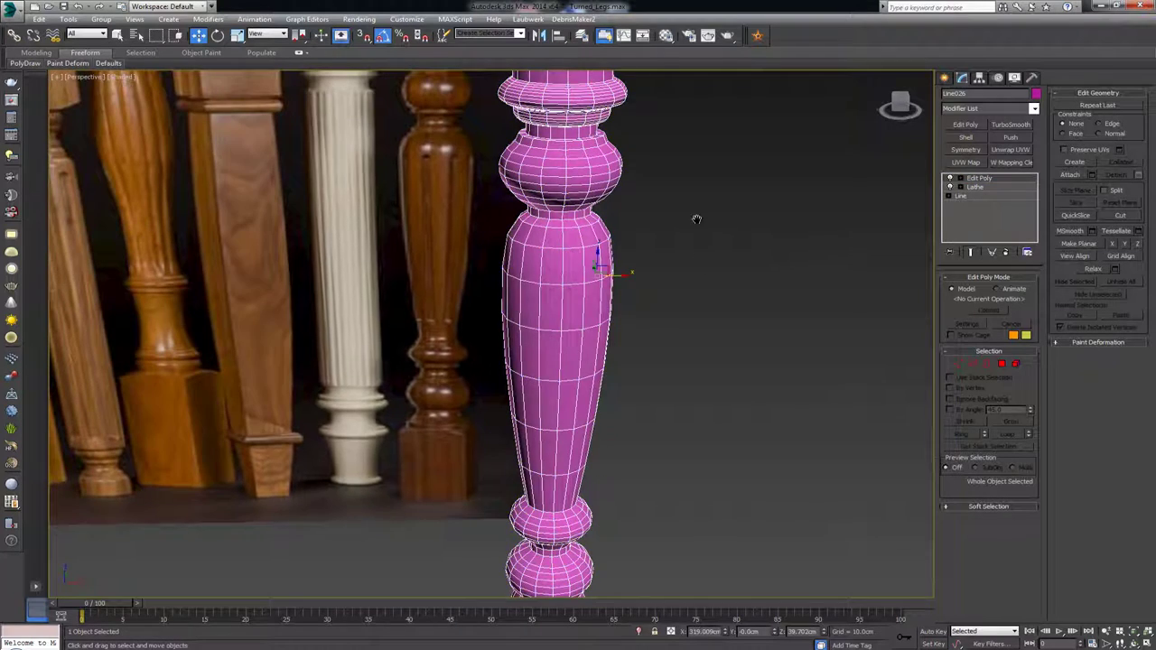
- Add a TurboSmooth modifier to the leg, deselect it and check the smoothed shape in the front view
alt+middle_drag(694, 203, 704, 341)
click(1005, 125)
click(697, 206)
alt+middle_drag(706, 226, 650, 226)
scroll(686, 168, down, 4)
key(alt+w)
right_click(803, 184)
key(alt+w)
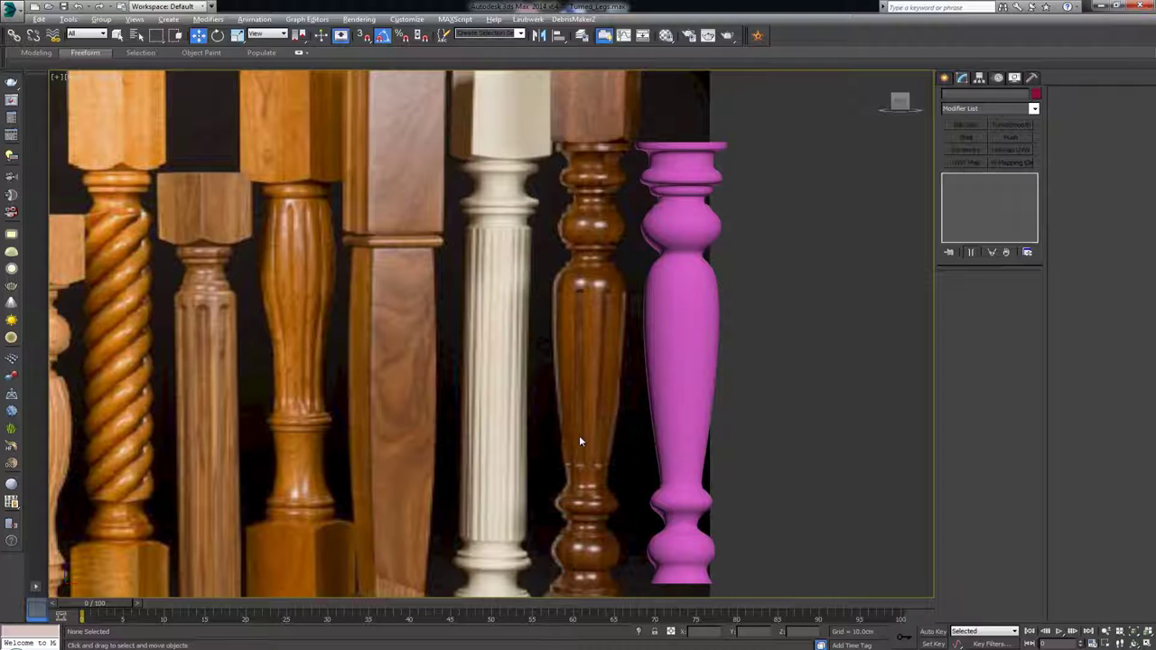
- Compare the smoothed leg with the fluted reference legs and remove its TurboSmooth modifier
scroll(209, 310, down, 3)
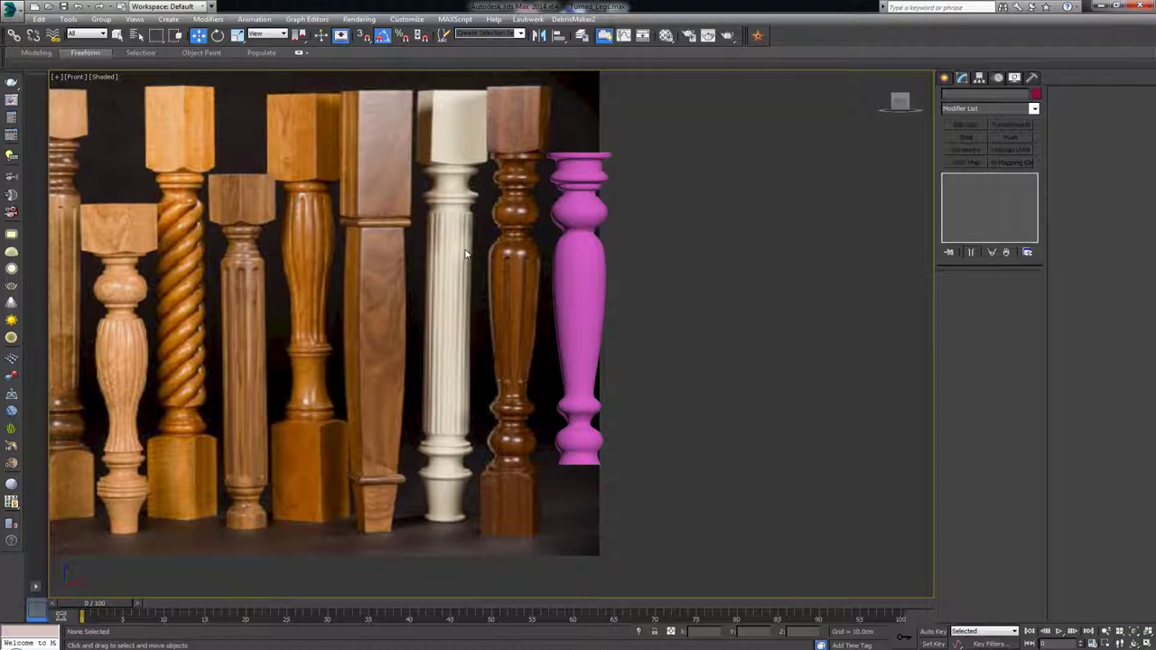
scroll(466, 255, up, 3)
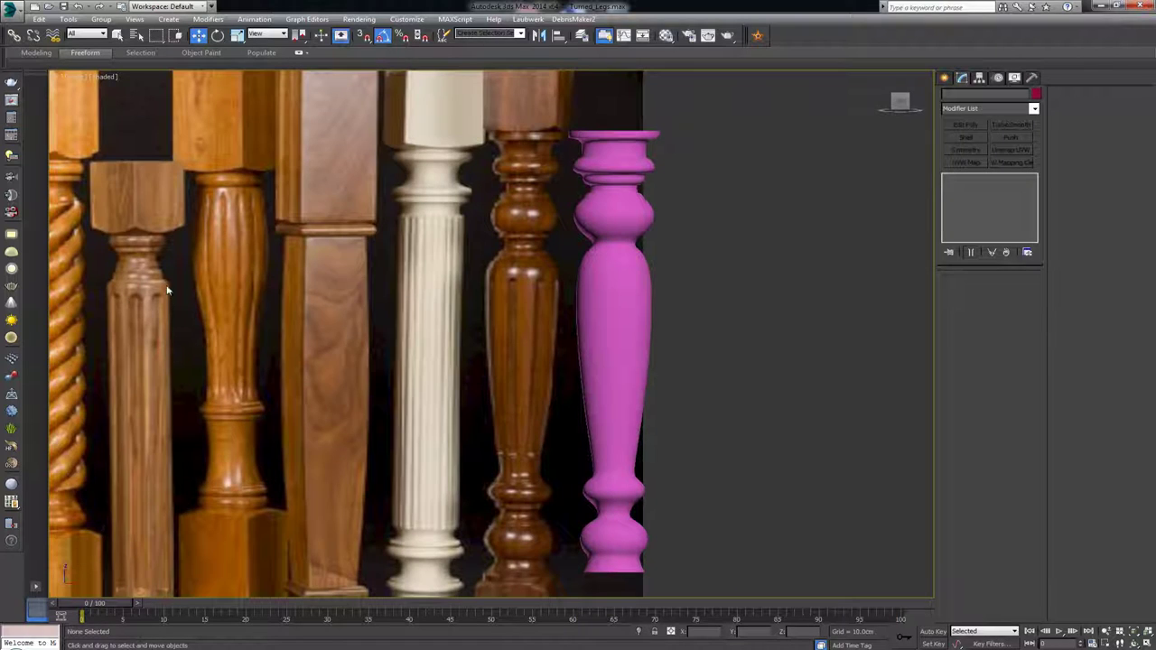
middle_drag(546, 237, 452, 213)
scroll(524, 291, up, 2)
click(524, 268)
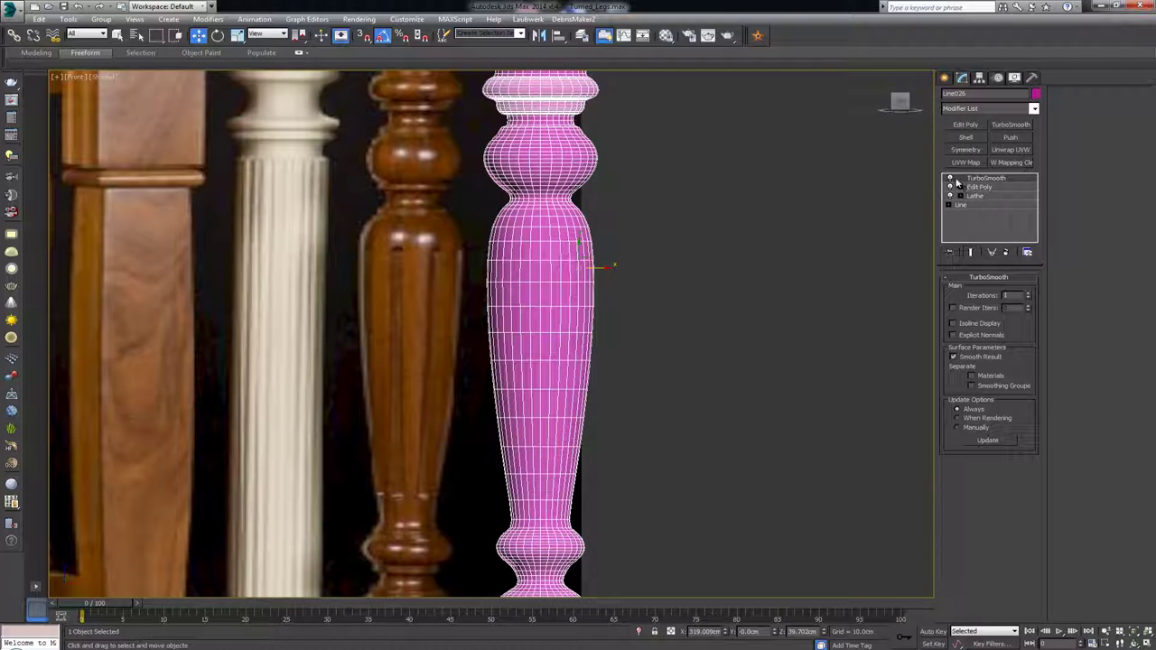
click(1005, 252)
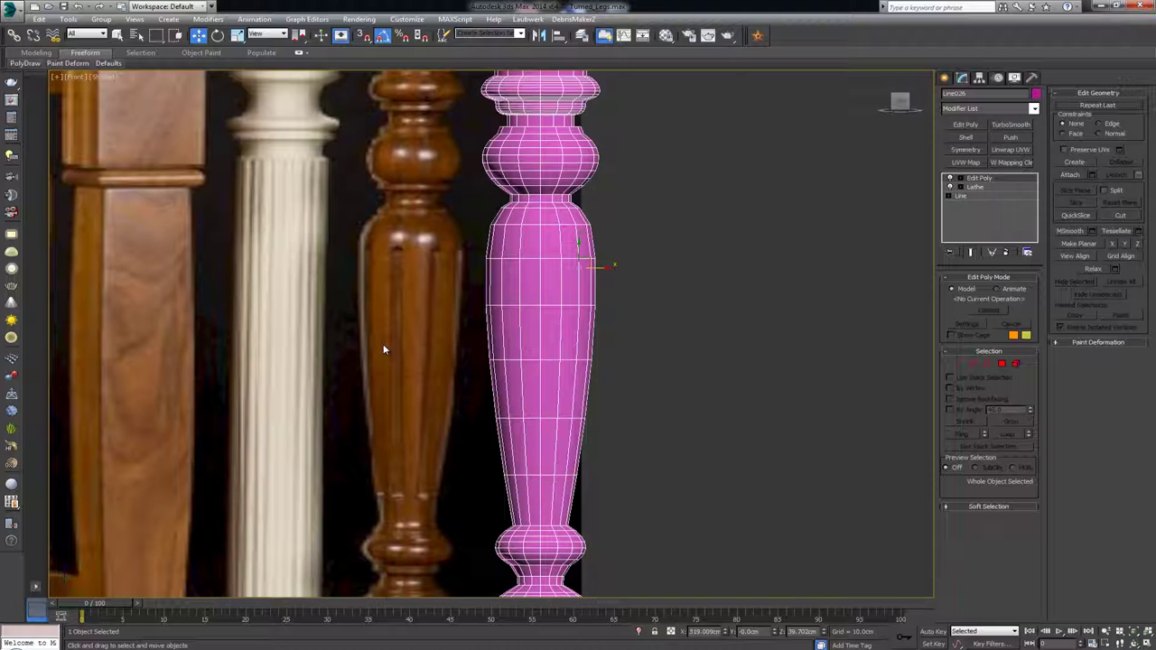
- Look through the compound object types, return to the leg's modifiers and compare its body with the fluted reference
middle_drag(508, 261, 530, 242)
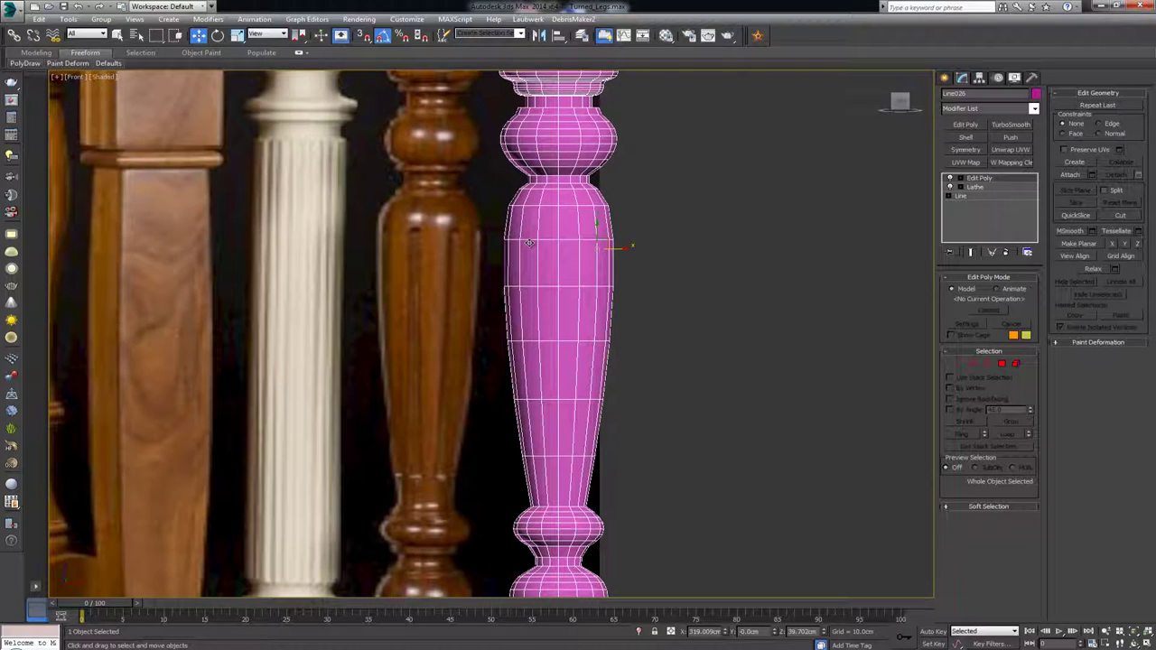
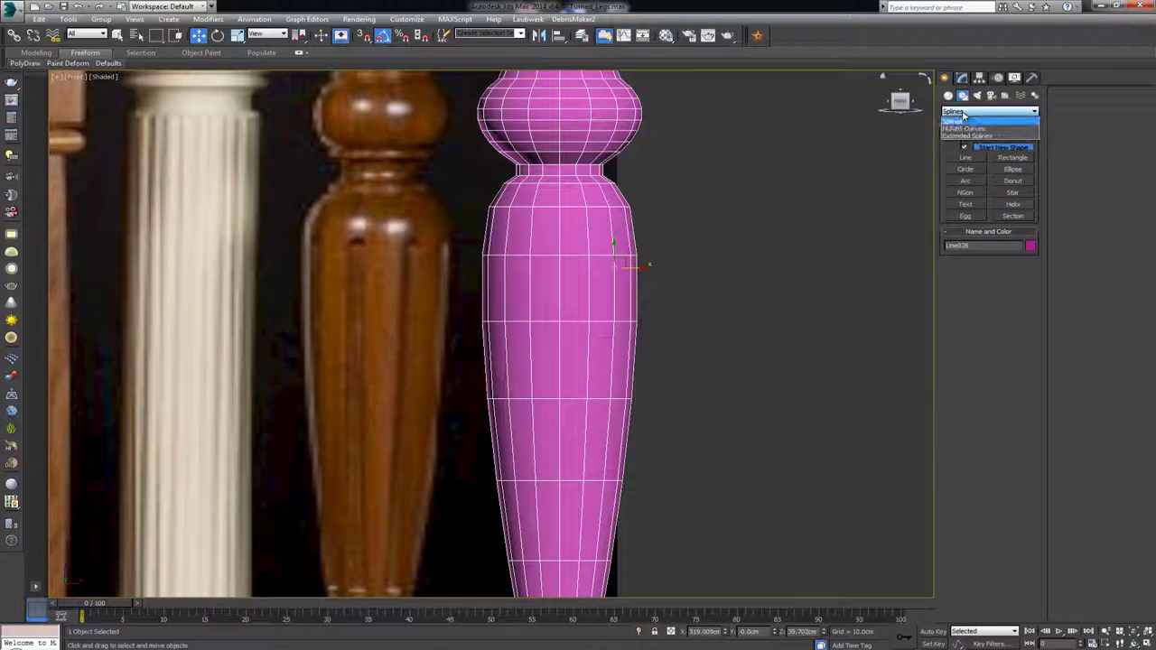
click(962, 113)
click(947, 96)
click(962, 111)
click(968, 136)
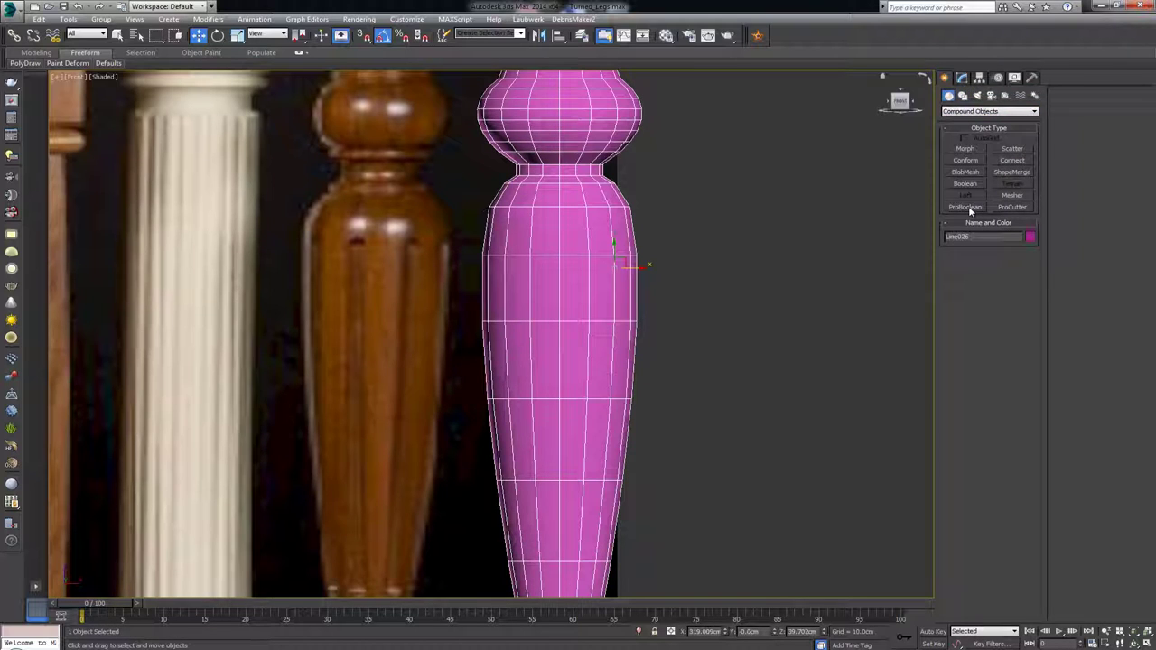
click(962, 78)
scroll(554, 221, down, 3)
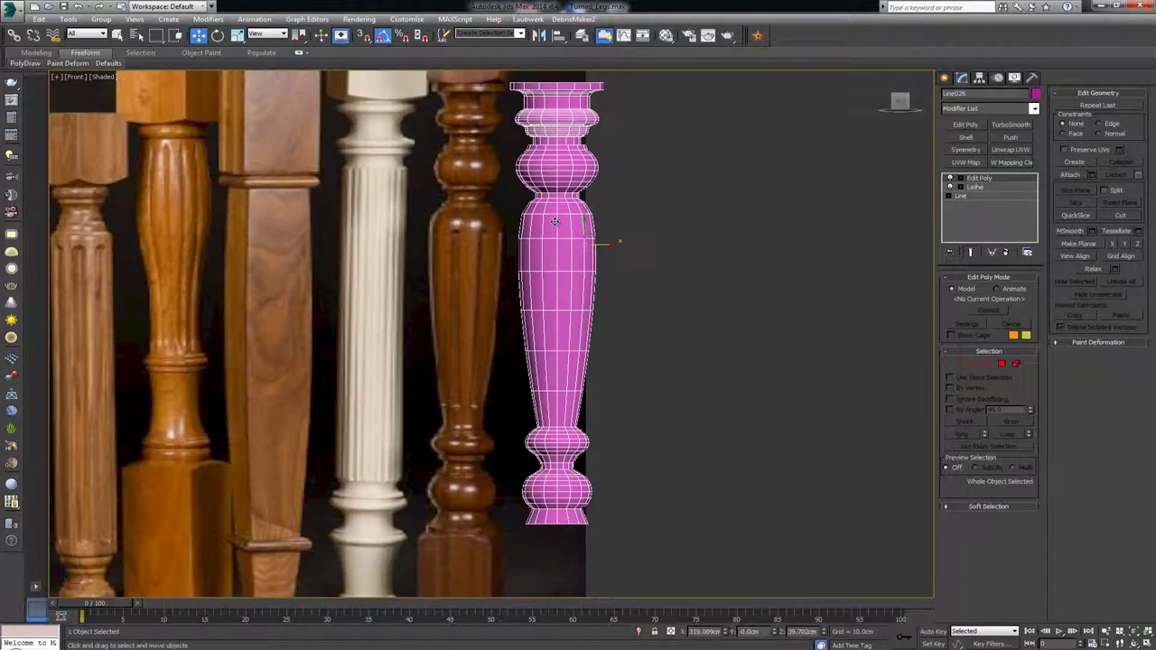
scroll(555, 221, up, 3)
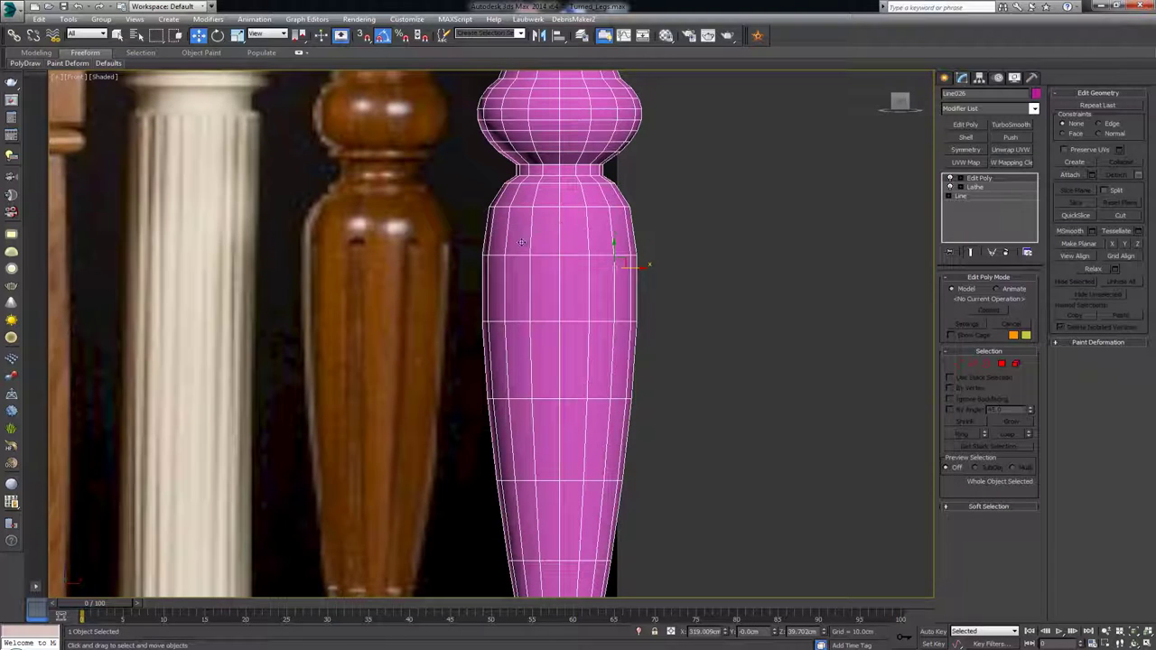
- Insert a horizontal edge loop around the upper part of the leg's fluted body with SwiftLoop
key(alt+w)
key(alt+w)
scroll(497, 242, down, 2)
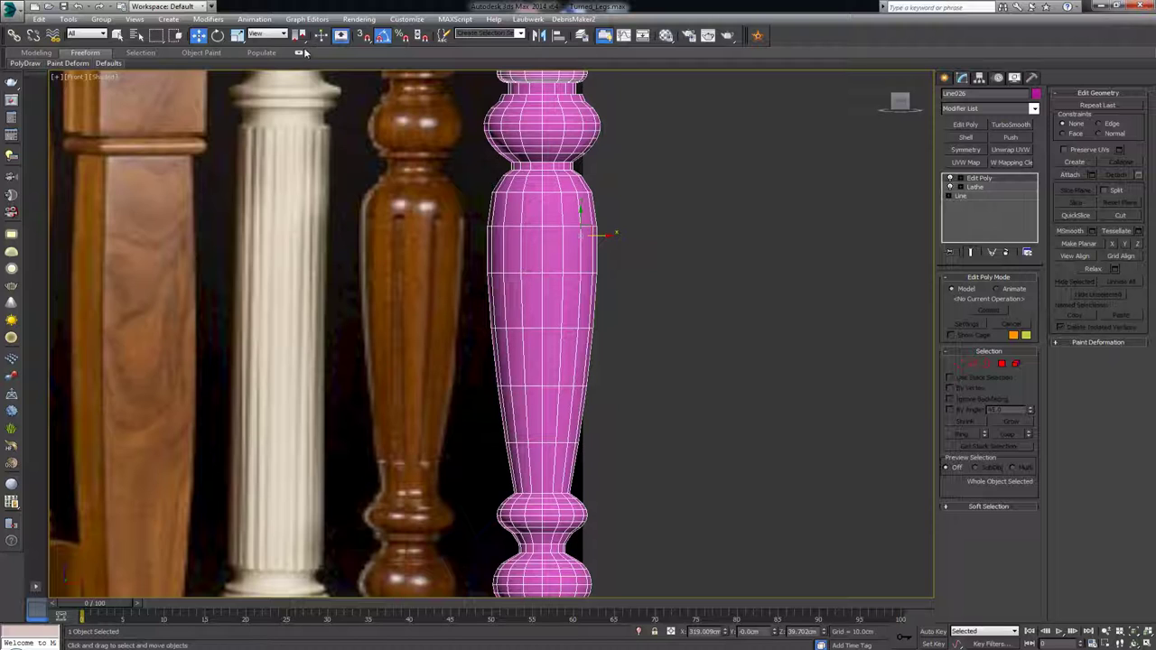
key(alt+s)
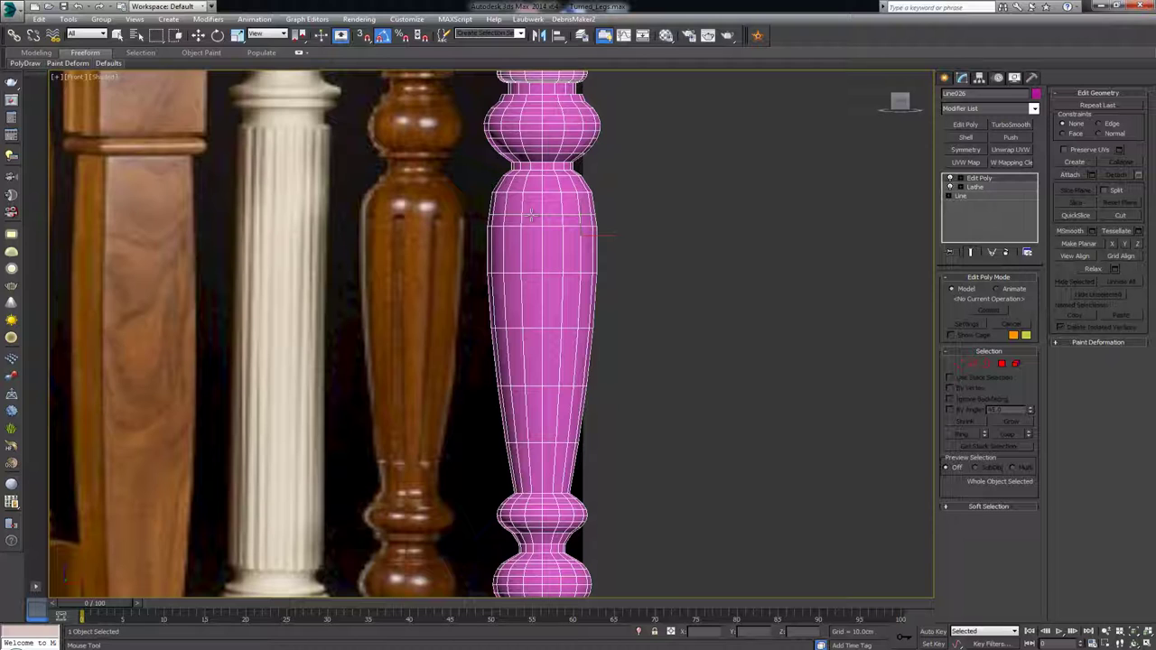
key(2)
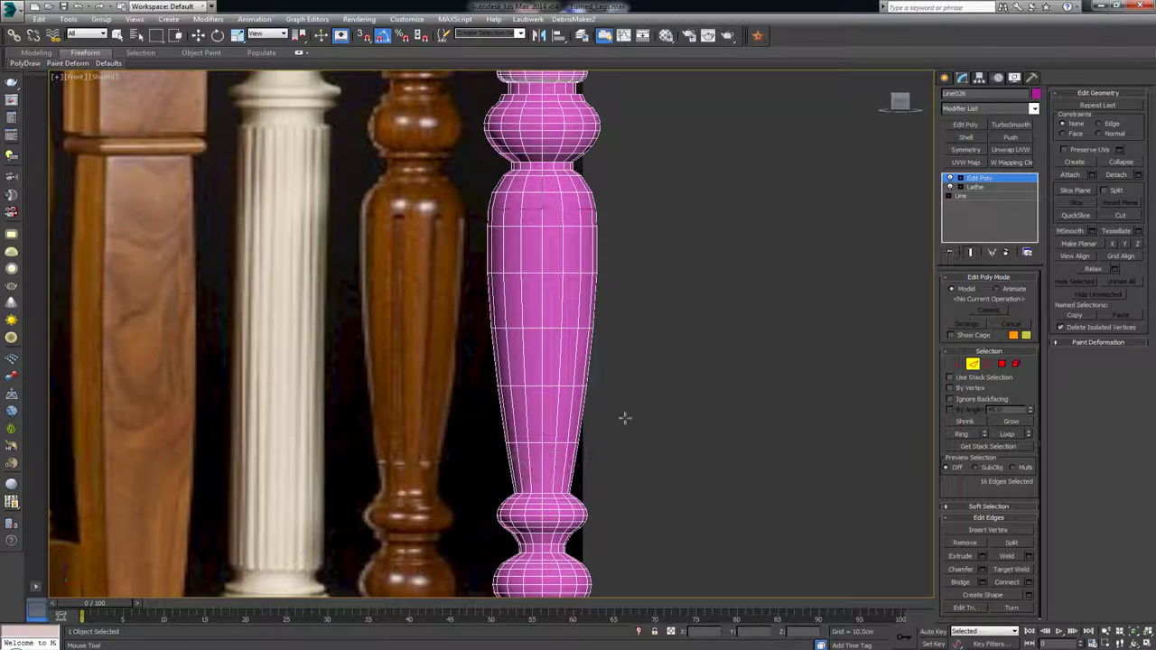
key(w)
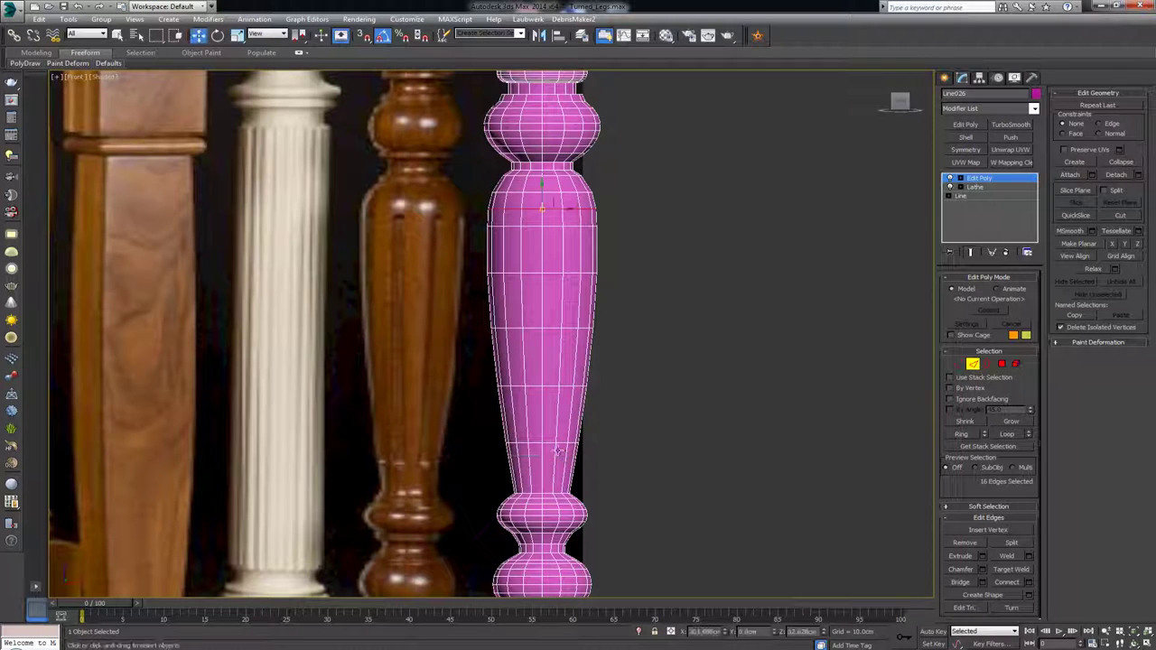
- Select the lowest edge loop on the leg's long body and slide it down with the Edge constraint to Z about -69.2 cm
click(550, 443)
double_click(550, 443)
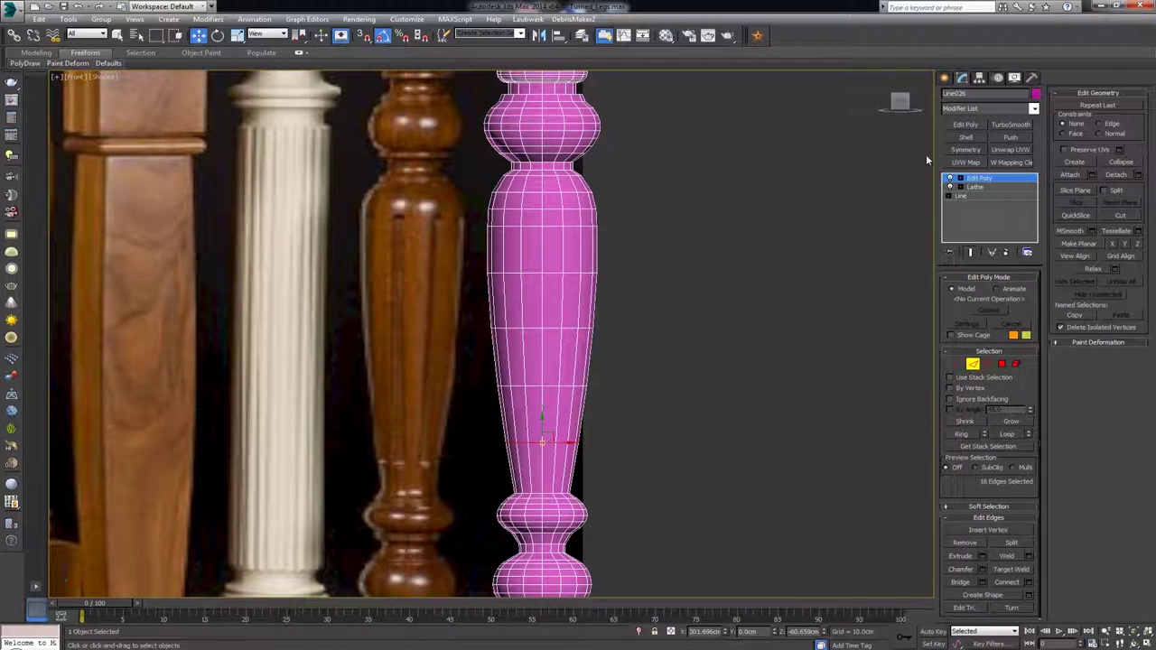
click(1112, 125)
mouse_move(543, 425)
mouse_down()
mouse_move(544, 456)
mouse_move(548, 444)
mouse_up()
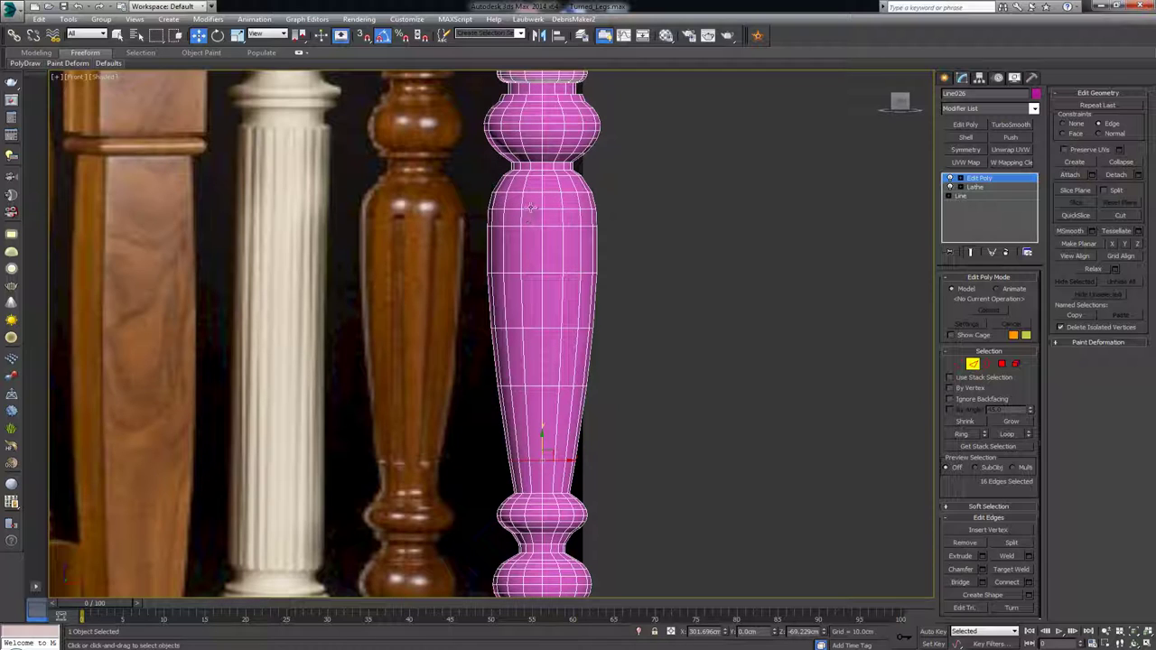
- Remove the inserted upper edge loop, slide the loop below it up to Z about 50.6 cm and leave edge editing
double_click(529, 209)
key(ctrl+BackSpace)
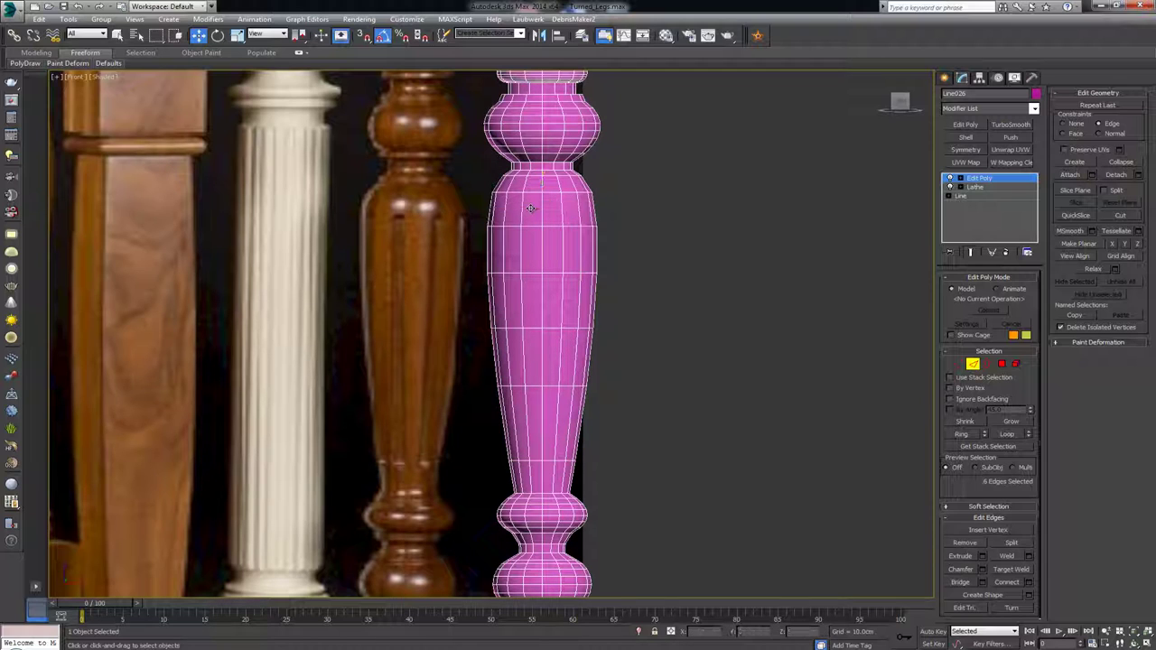
click(526, 224)
double_click(525, 224)
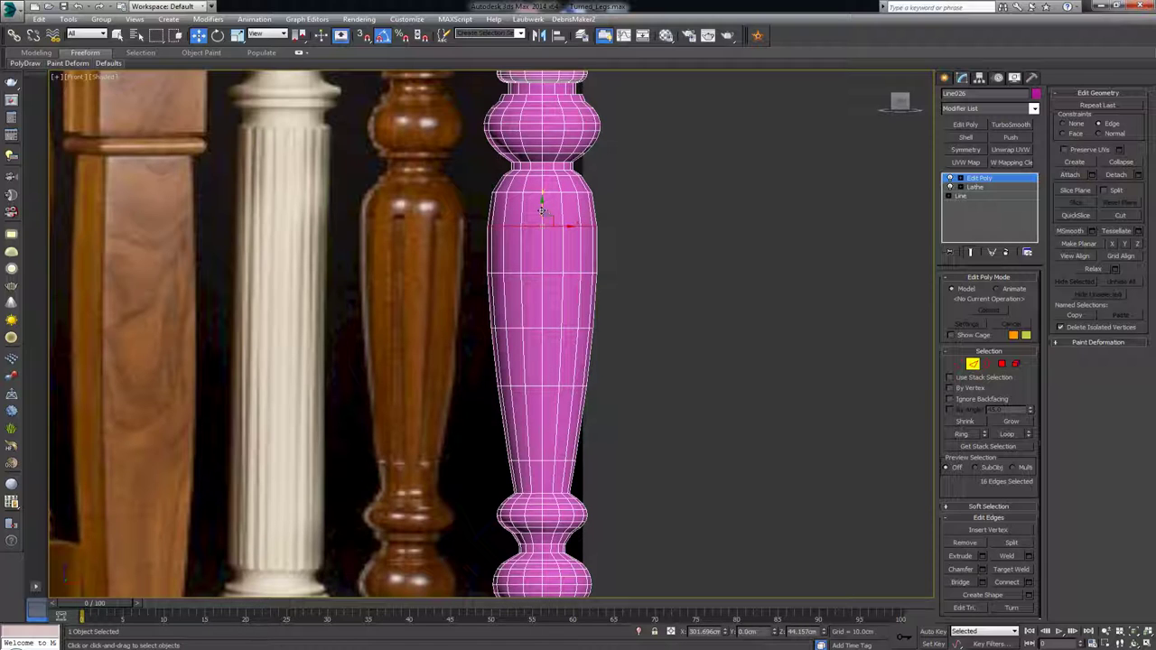
drag(547, 198, 542, 194)
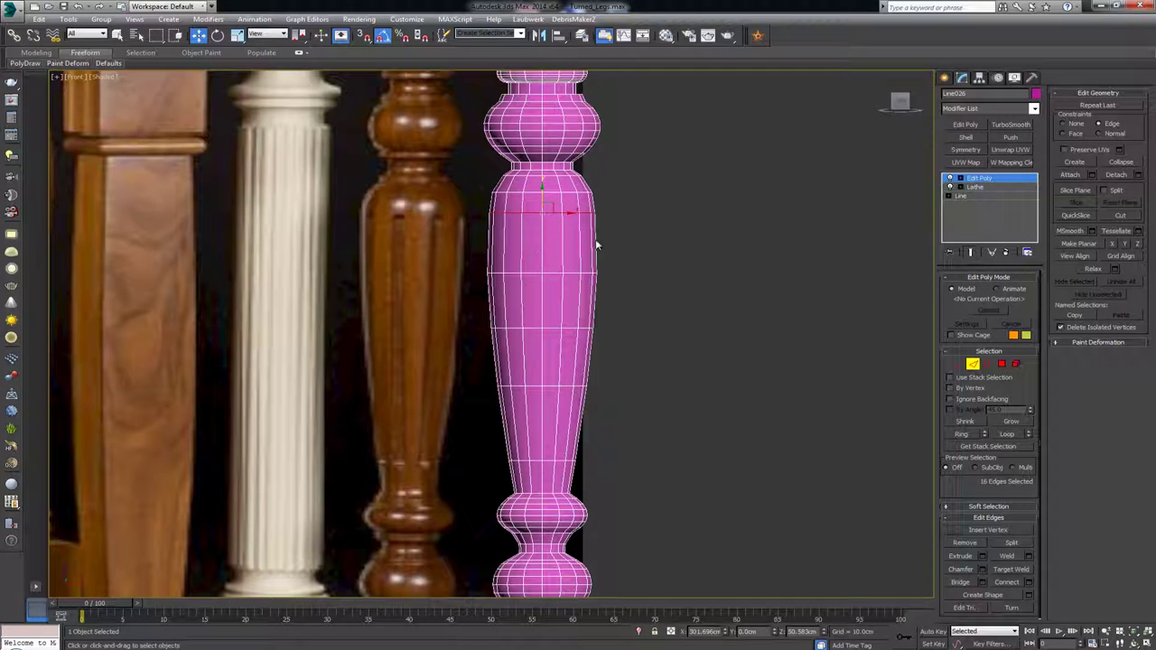
click(972, 364)
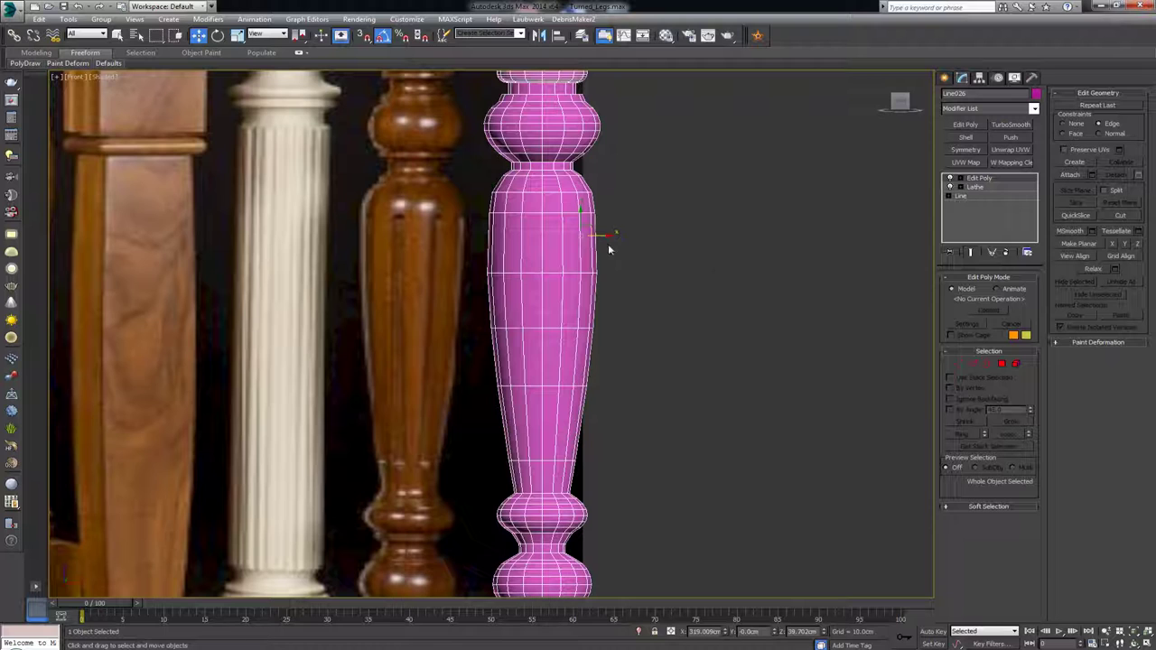
- Select the four vertical edges between the upper and lower groove limits in two alternate columns on the body's front
key(2)
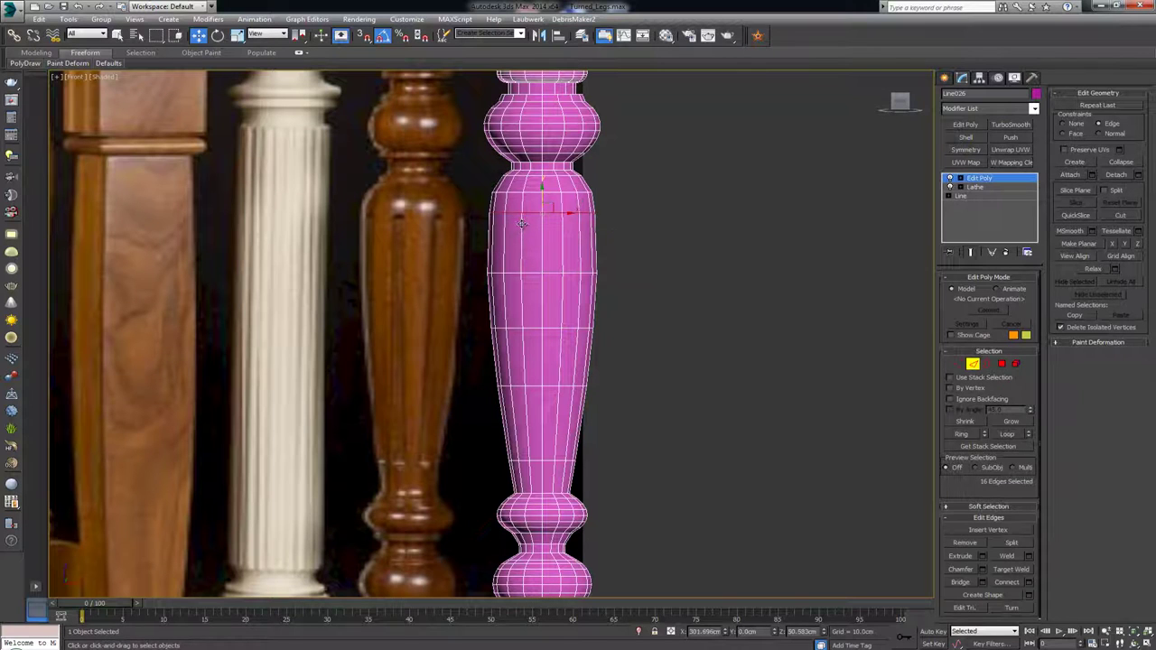
click(521, 223)
ctrl+click(522, 291)
ctrl+click(522, 350)
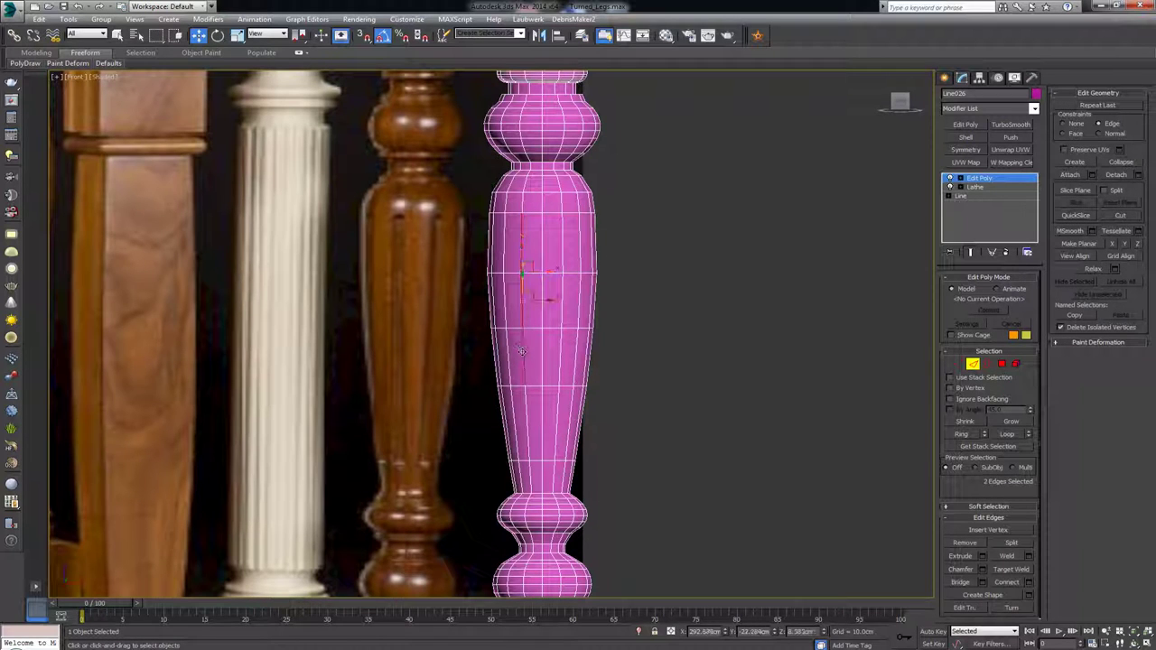
ctrl+click(525, 411)
ctrl+click(562, 242)
ctrl+click(562, 287)
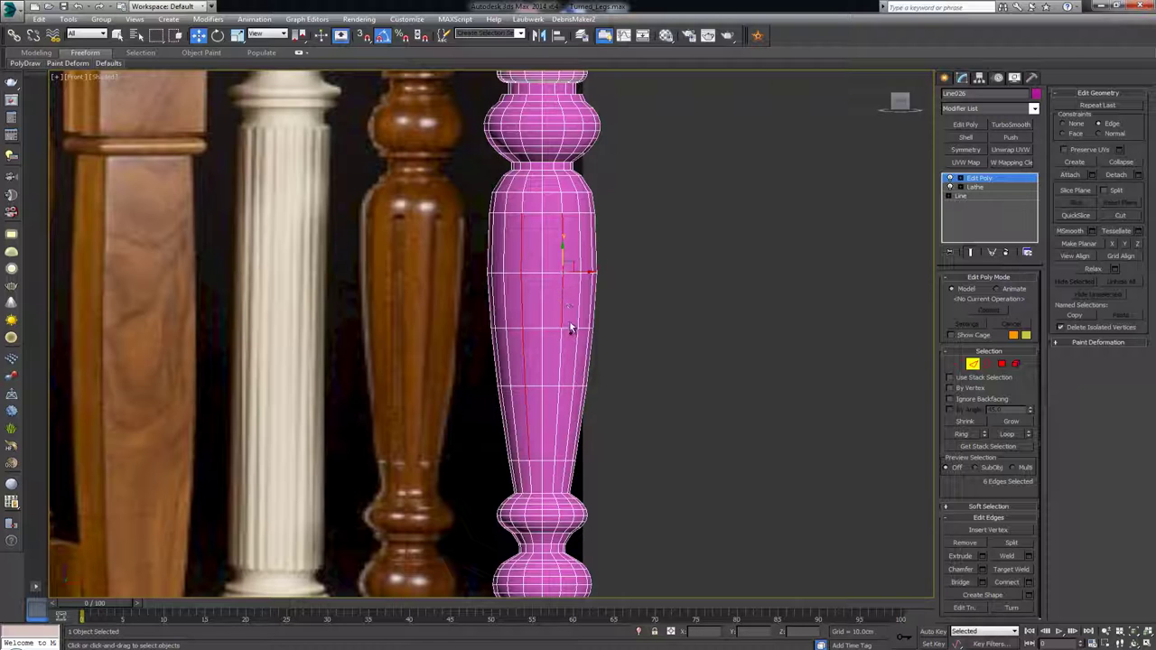
ctrl+click(562, 356)
ctrl+click(557, 415)
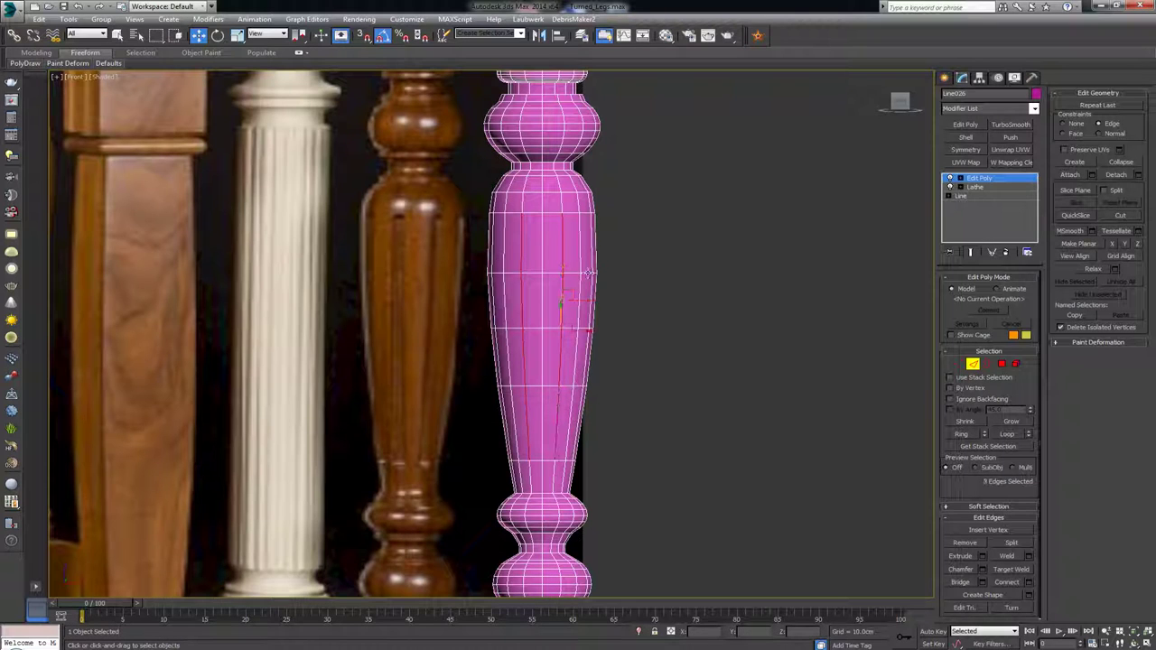
- Add the third alternate column's four vertical edges to the selection in the perspective view and set the constraint to None
key(alt+w)
middle_click(720, 411)
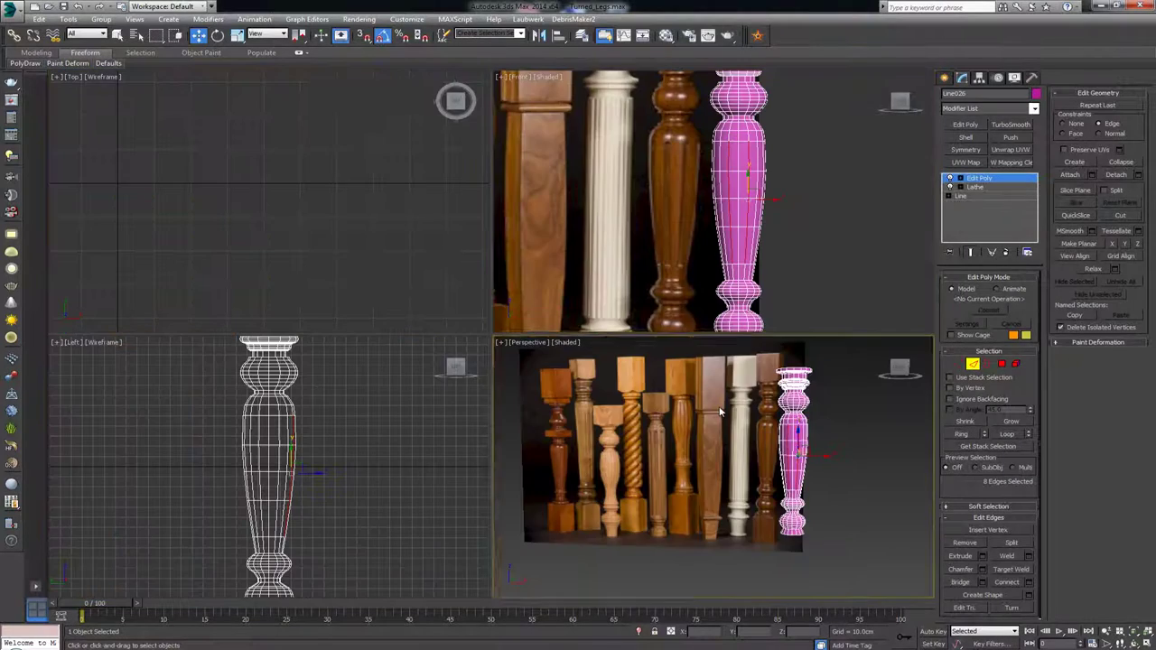
key(z)
key(alt+w)
alt+middle_drag(687, 351, 656, 366)
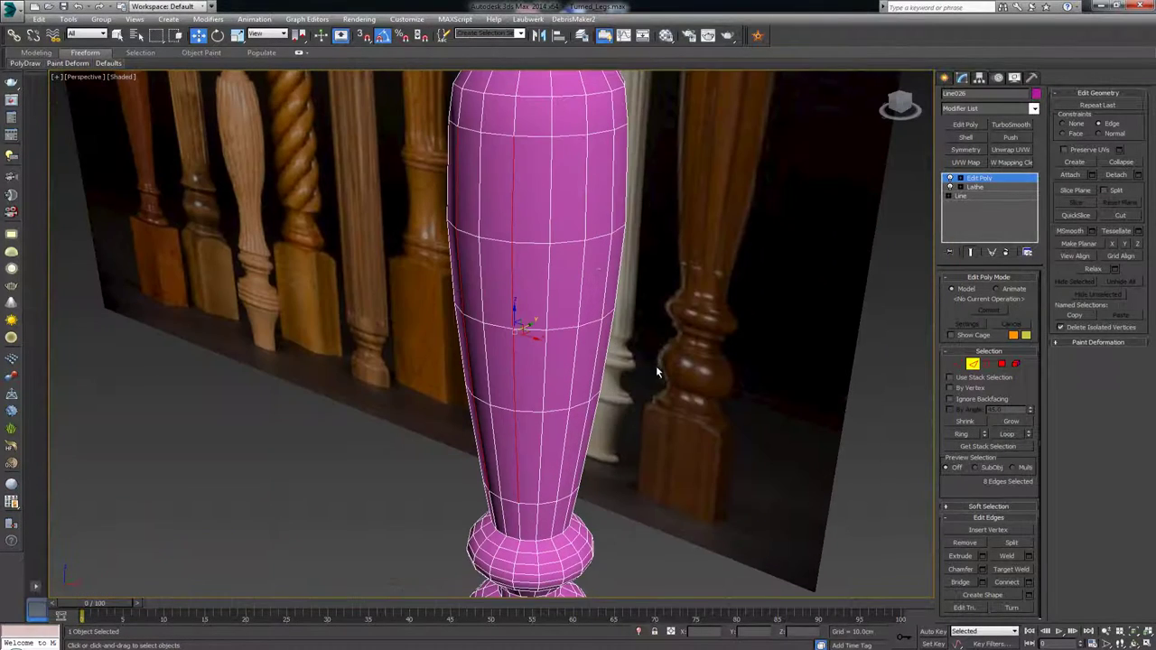
ctrl+click(584, 187)
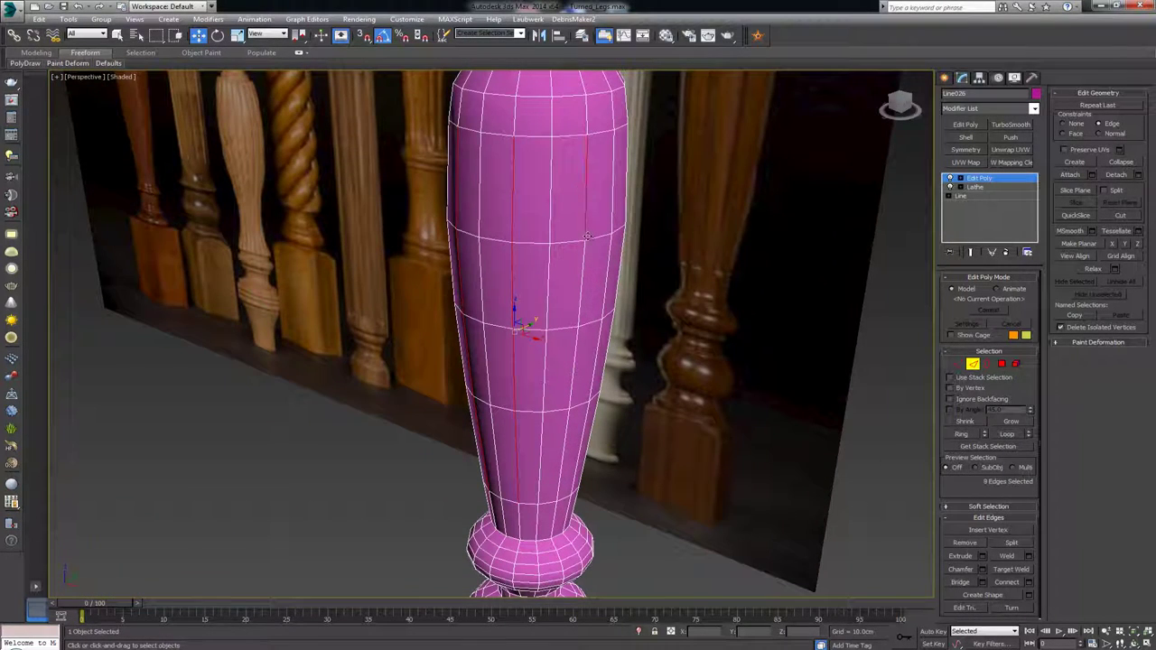
ctrl+click(586, 287)
ctrl+click(570, 361)
key(F3)
mouse_move(578, 444)
alt+middle_down()
mouse_move(569, 420)
mouse_move(596, 420)
mouse_move(586, 433)
alt+middle_up()
key(F3)
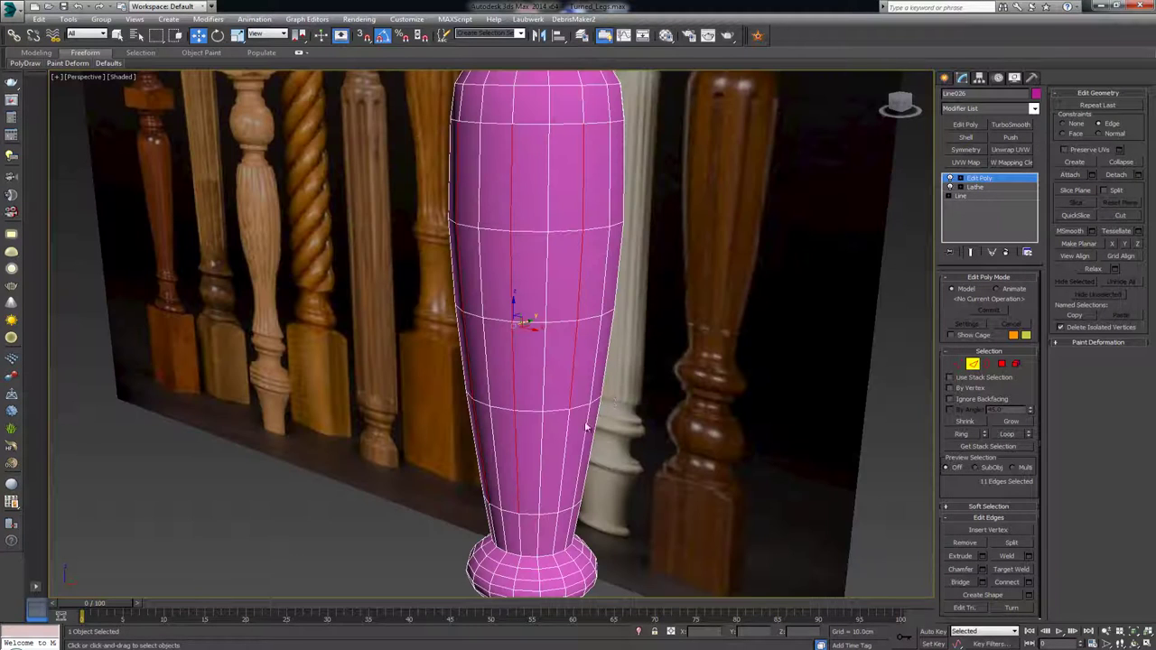
ctrl+click(585, 429)
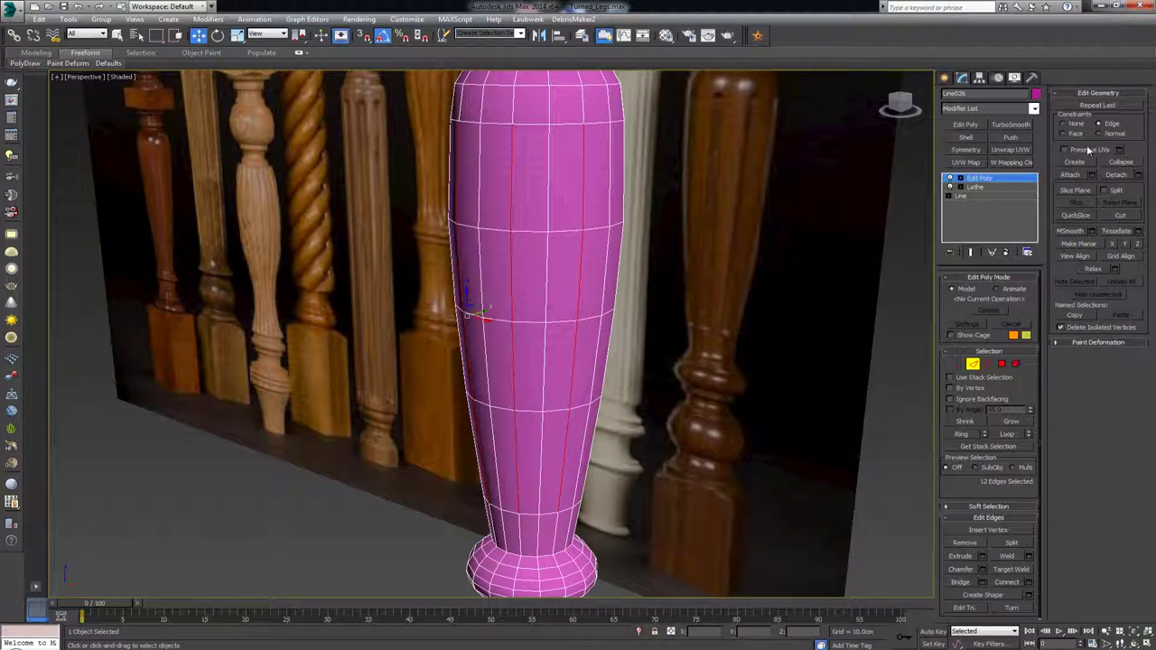
middle_drag(513, 218, 493, 252)
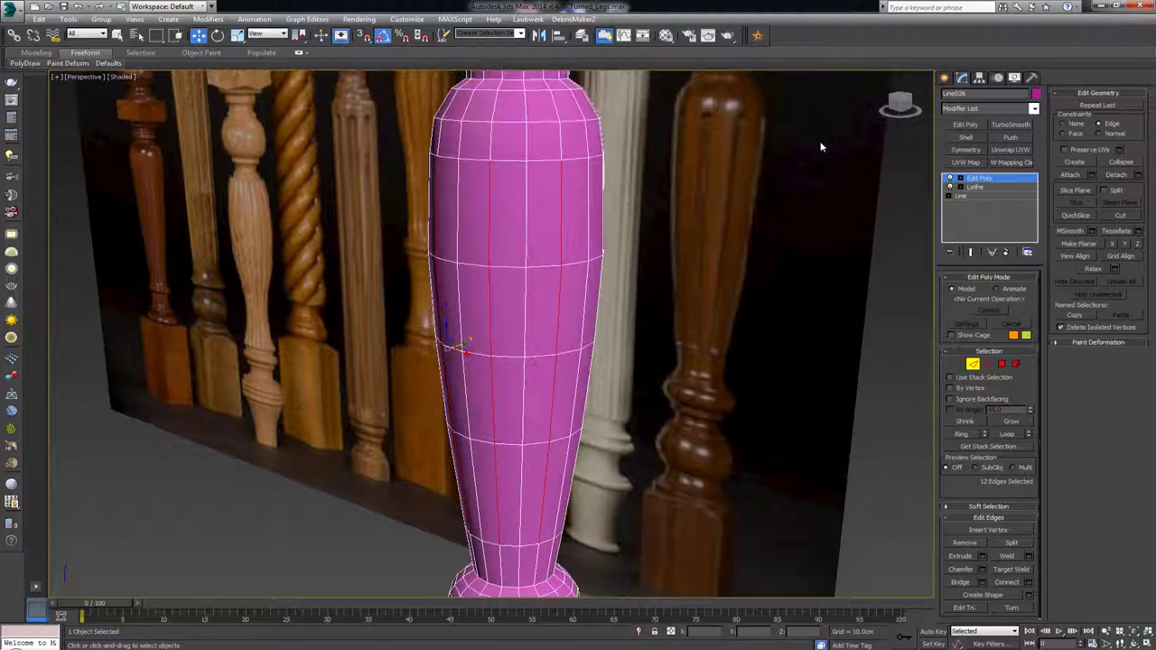
click(1082, 125)
- Extend the selection with the four vertical edges in each of the next two alternate columns around the leg's body
scroll(644, 233, down, 3)
alt+middle_drag(750, 264, 637, 282)
ctrl+click(596, 217)
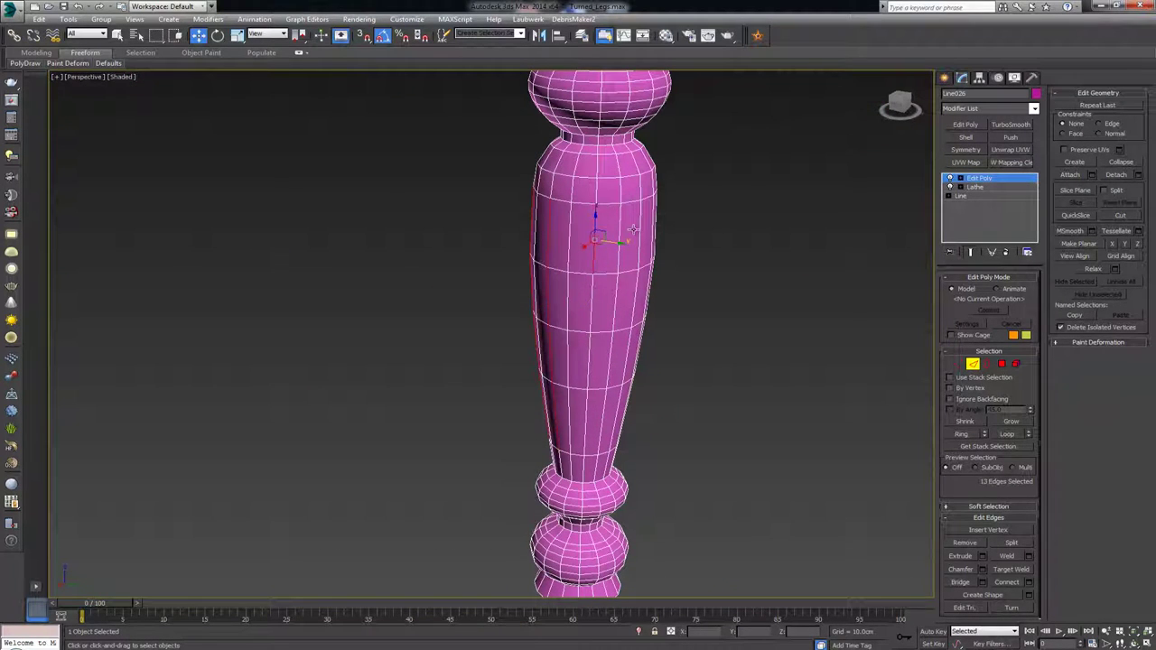
ctrl+click(592, 298)
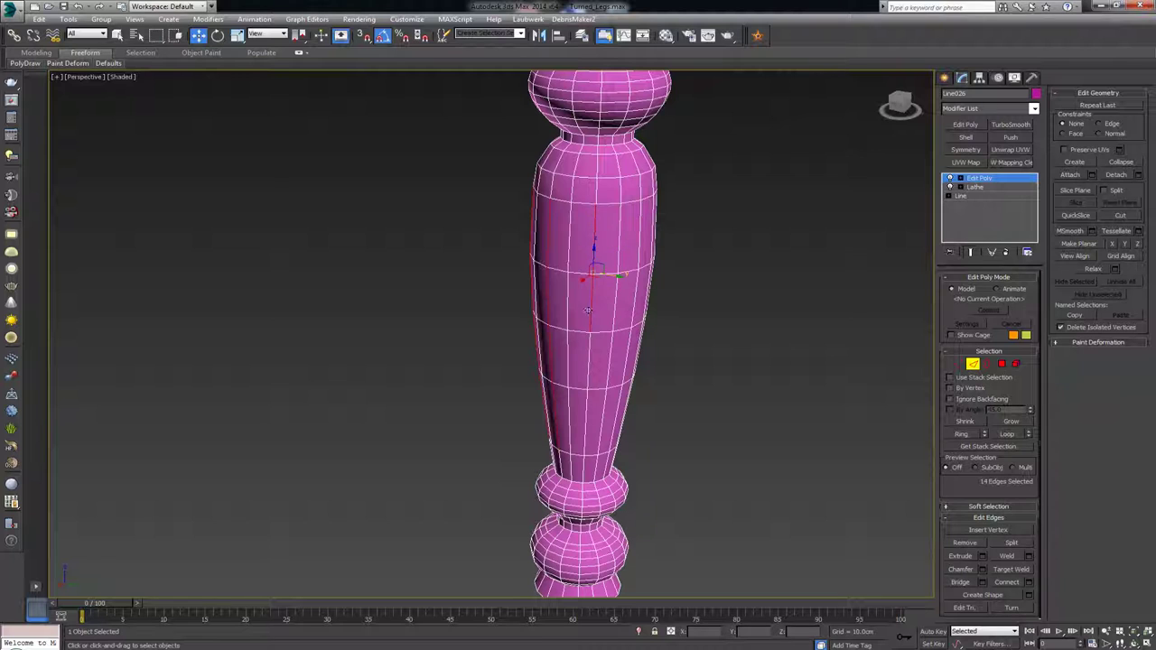
ctrl+click(587, 361)
ctrl+click(583, 413)
alt+middle_drag(688, 293, 640, 302)
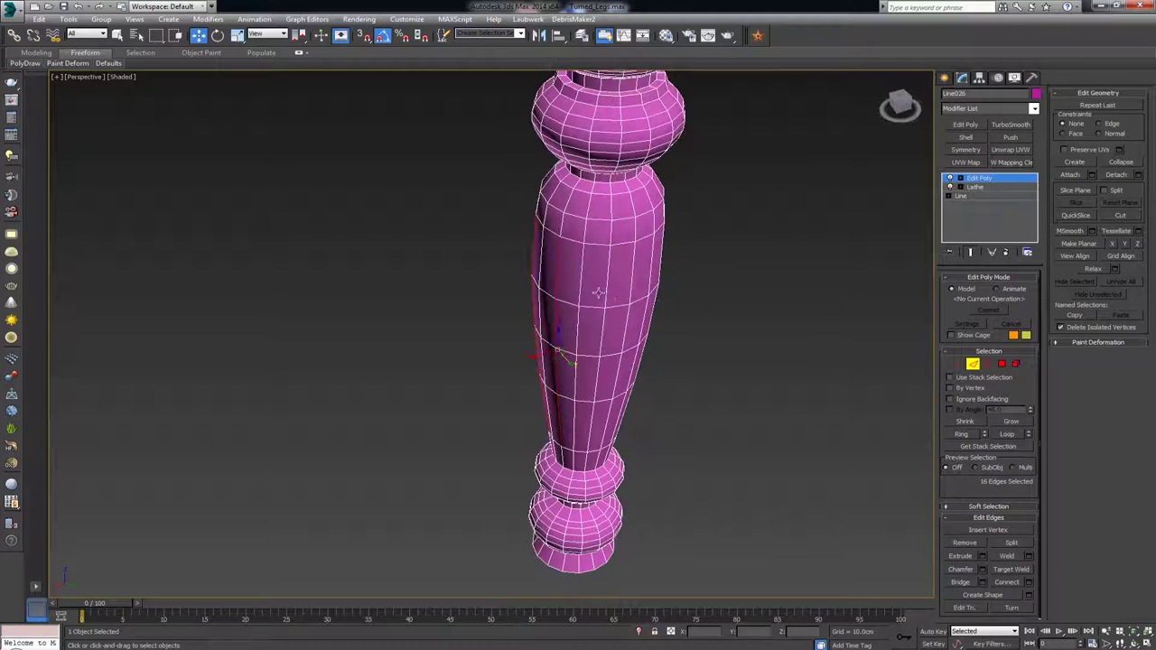
ctrl+click(606, 284)
ctrl+click(601, 341)
ctrl+click(594, 377)
ctrl+click(591, 411)
alt+middle_drag(700, 294, 626, 303)
- Add the four vertical edges of two more alternate columns on the back of the body to the selection
ctrl+click(577, 307)
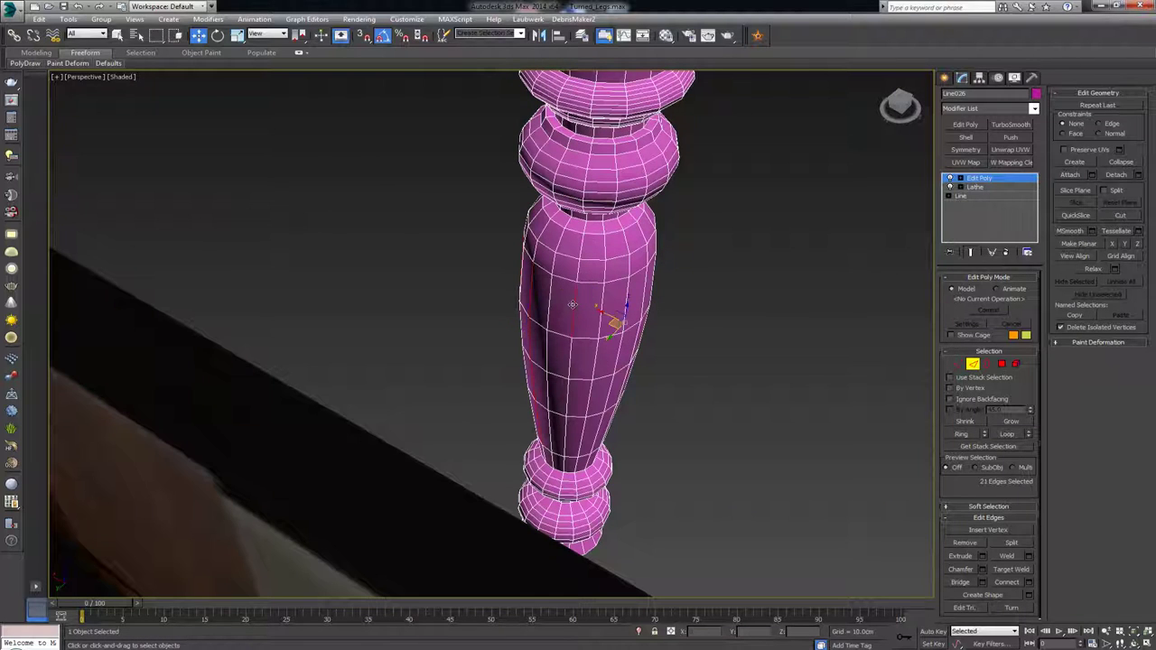
ctrl+click(625, 300)
ctrl+click(569, 367)
ctrl+click(619, 355)
ctrl+click(566, 398)
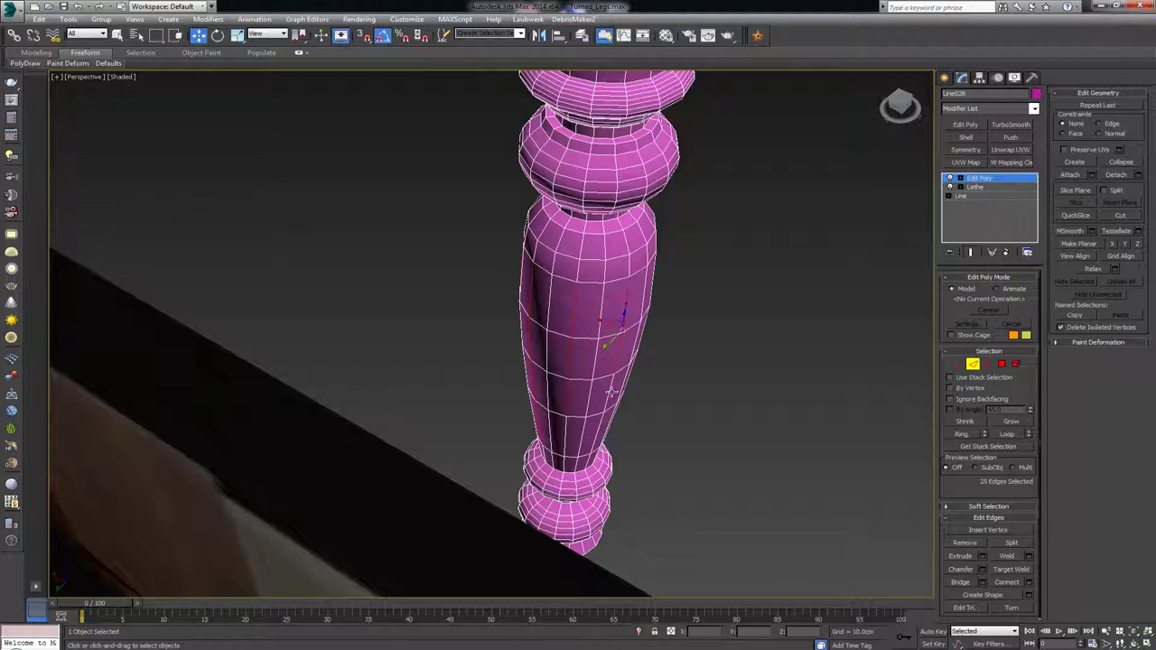
ctrl+click(612, 394)
ctrl+click(602, 424)
ctrl+click(568, 434)
ctrl+click(583, 431)
alt+middle_drag(665, 392, 574, 305)
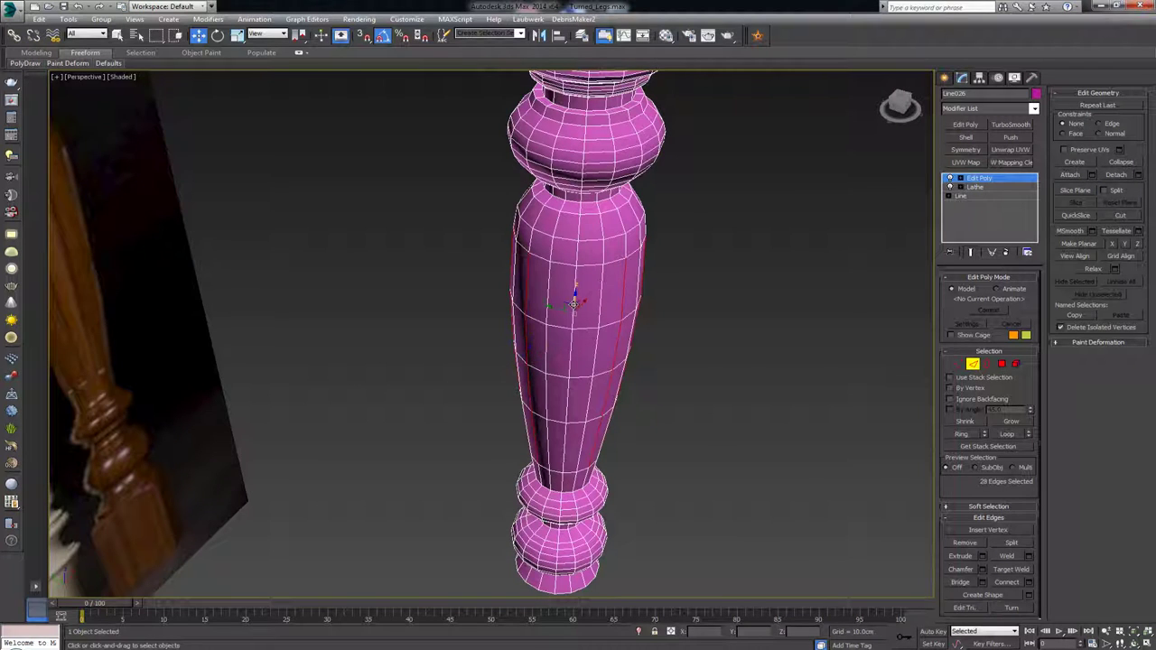
- Add the last alternate column's four vertical edges, completing the groove edge selection all around the body
ctrl+click(576, 295)
ctrl+click(570, 354)
ctrl+click(568, 402)
ctrl+click(564, 447)
alt+middle_drag(569, 446, 574, 375)
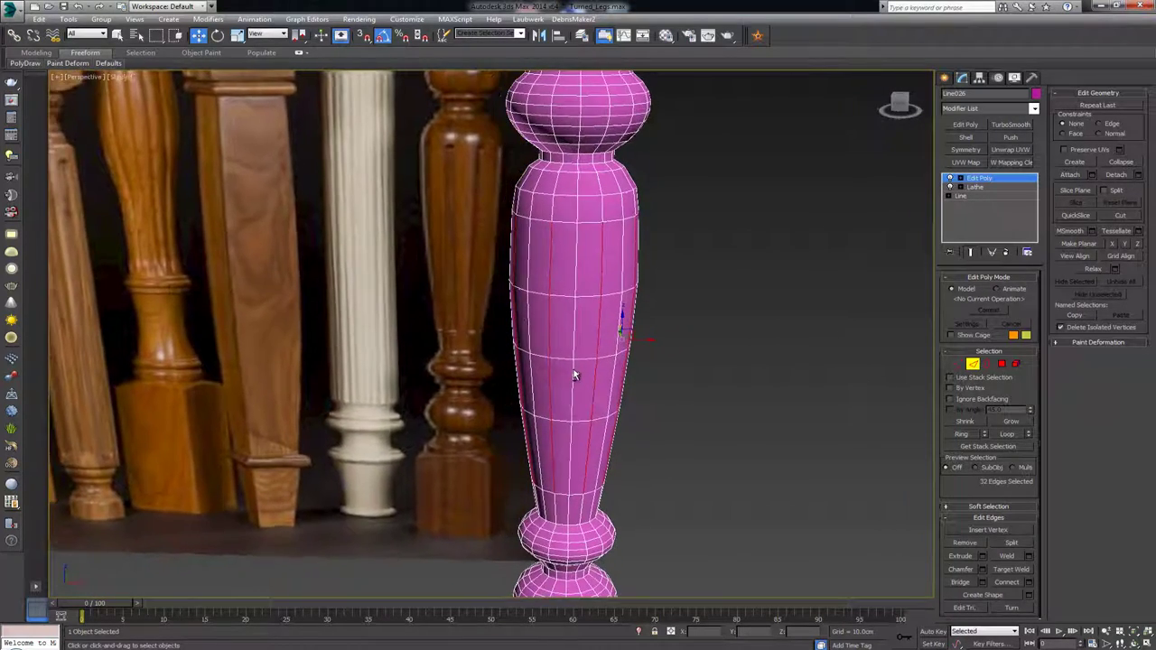
scroll(574, 375, down, 2)
scroll(629, 307, down, 2)
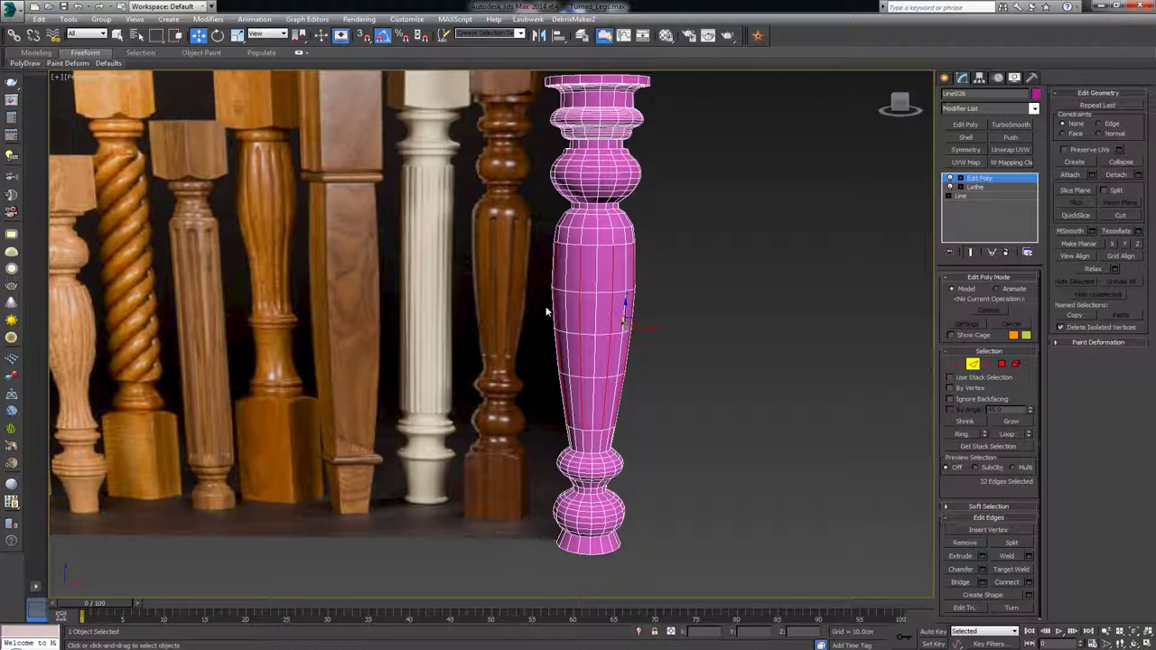
- Create a linear shape from the selected groove edges, replacing the default name with one beginning with "Le"
click(571, 319)
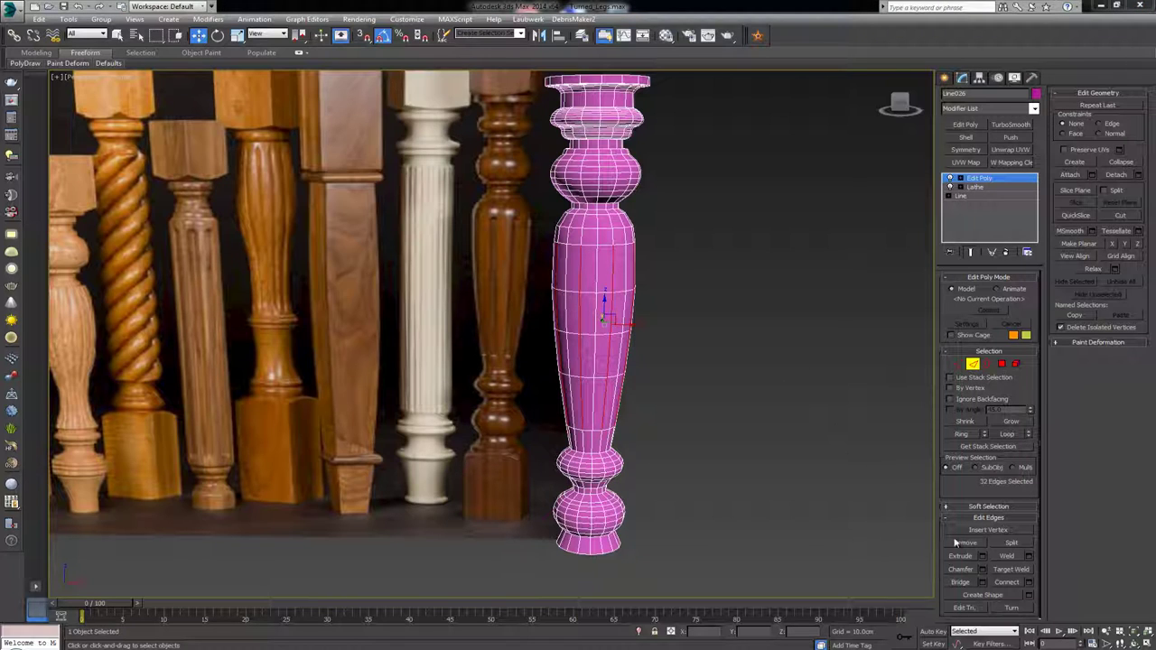
click(1030, 596)
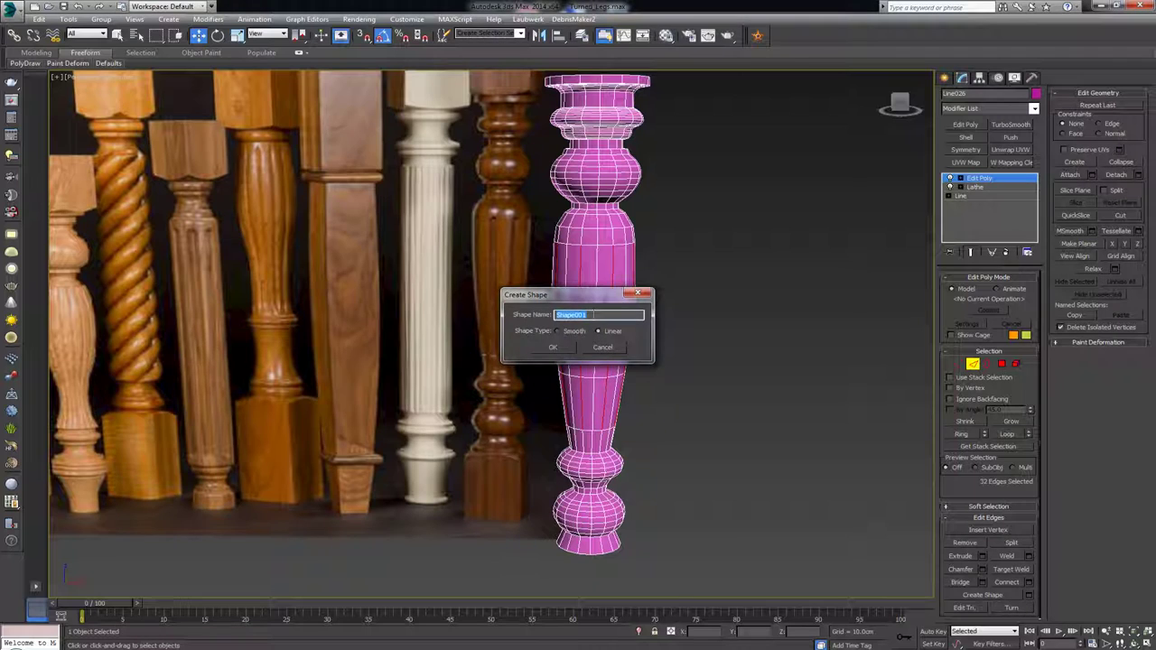
drag(581, 295, 374, 297)
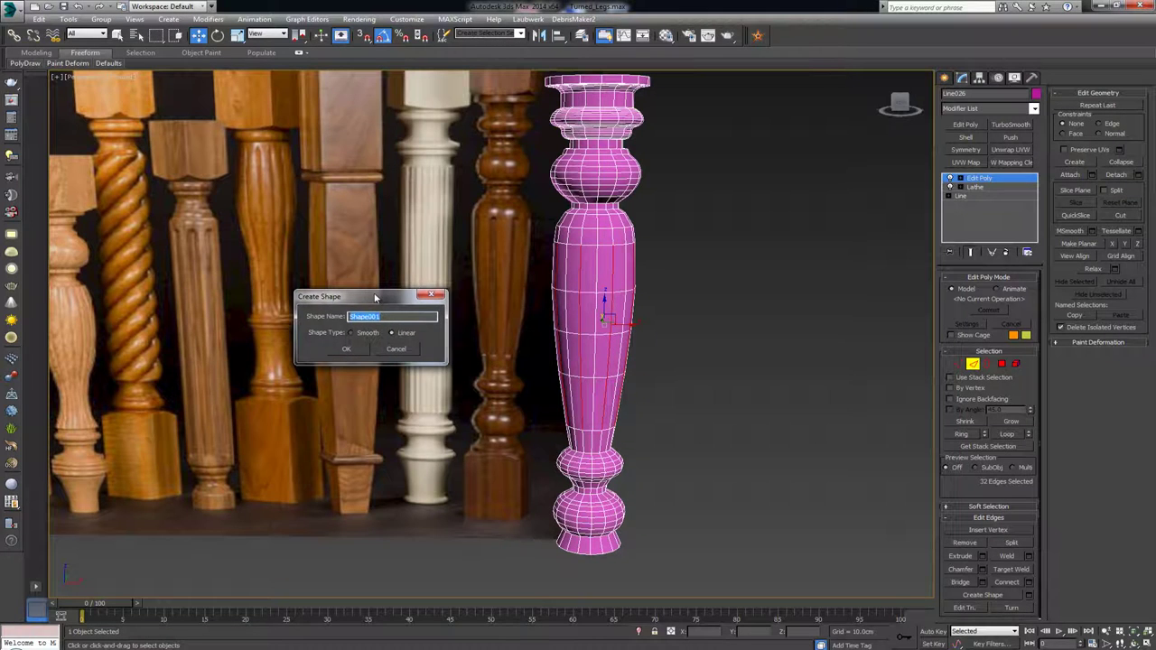
click(404, 334)
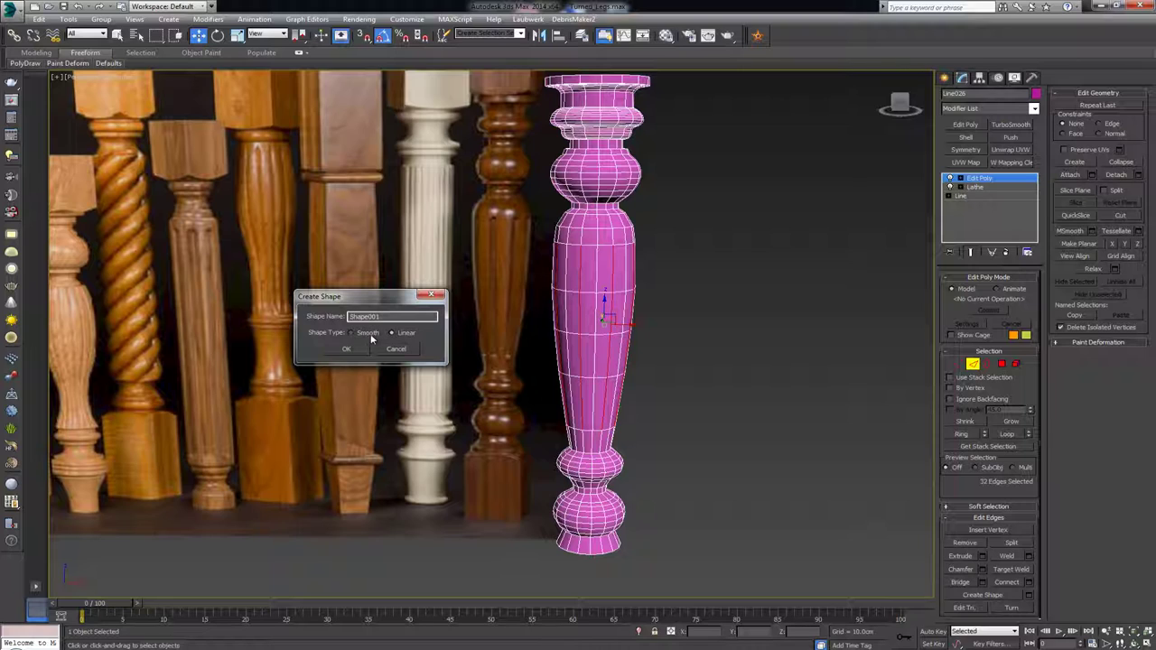
drag(388, 316, 307, 316)
text(Le)
click(345, 351)
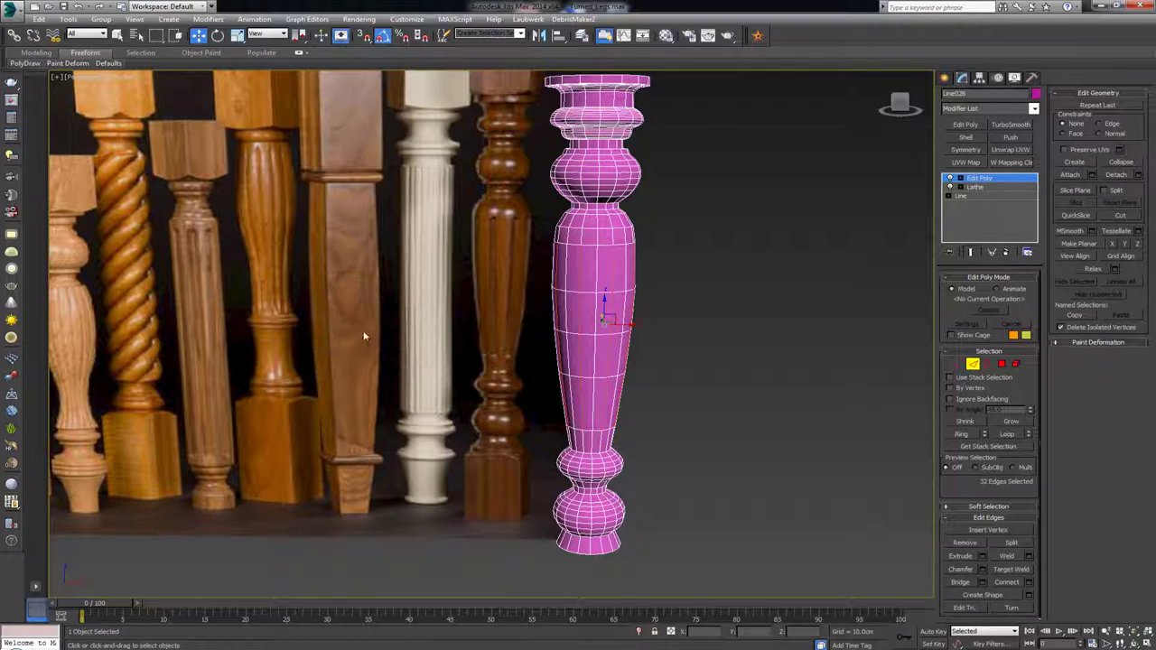
- Leave edge editing, deselect the leg and select it again as a whole object
click(972, 364)
click(725, 290)
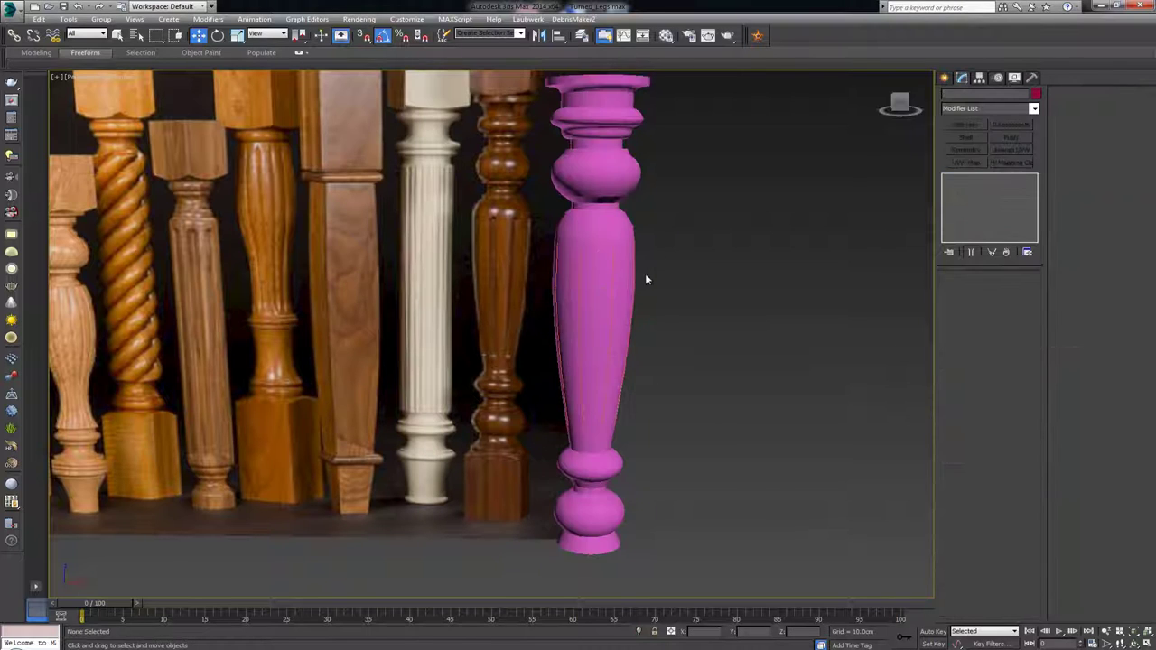
click(612, 273)
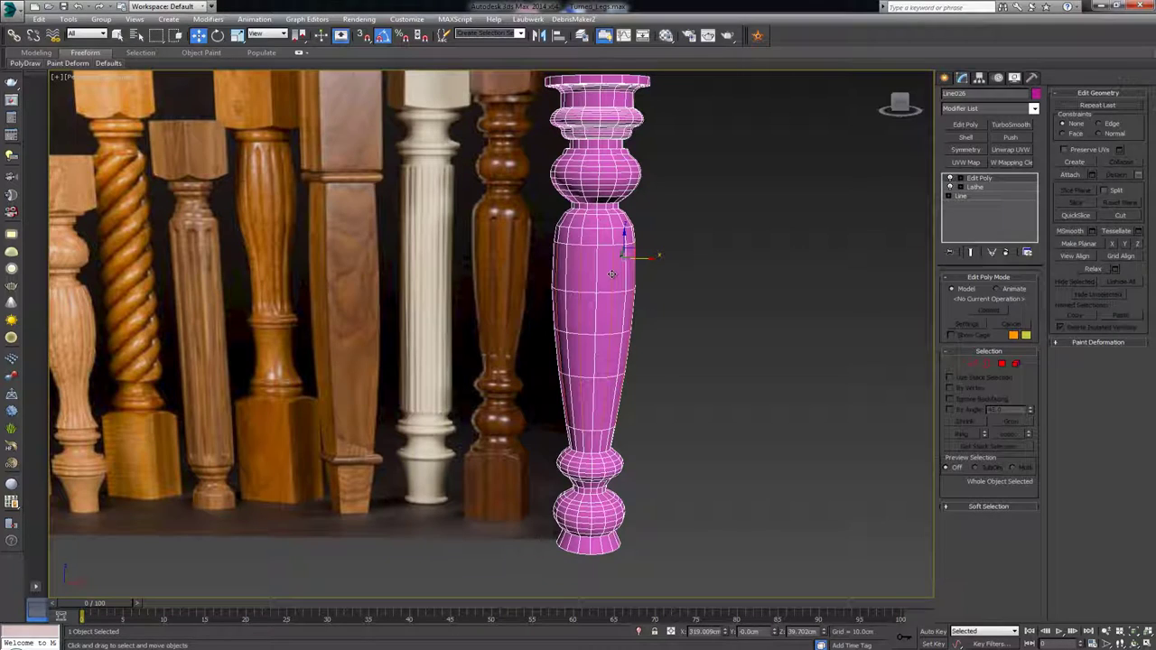
- Select the extracted groove spline shape on the leg's body and enable it in the renderer and viewport
click(611, 273)
key(z)
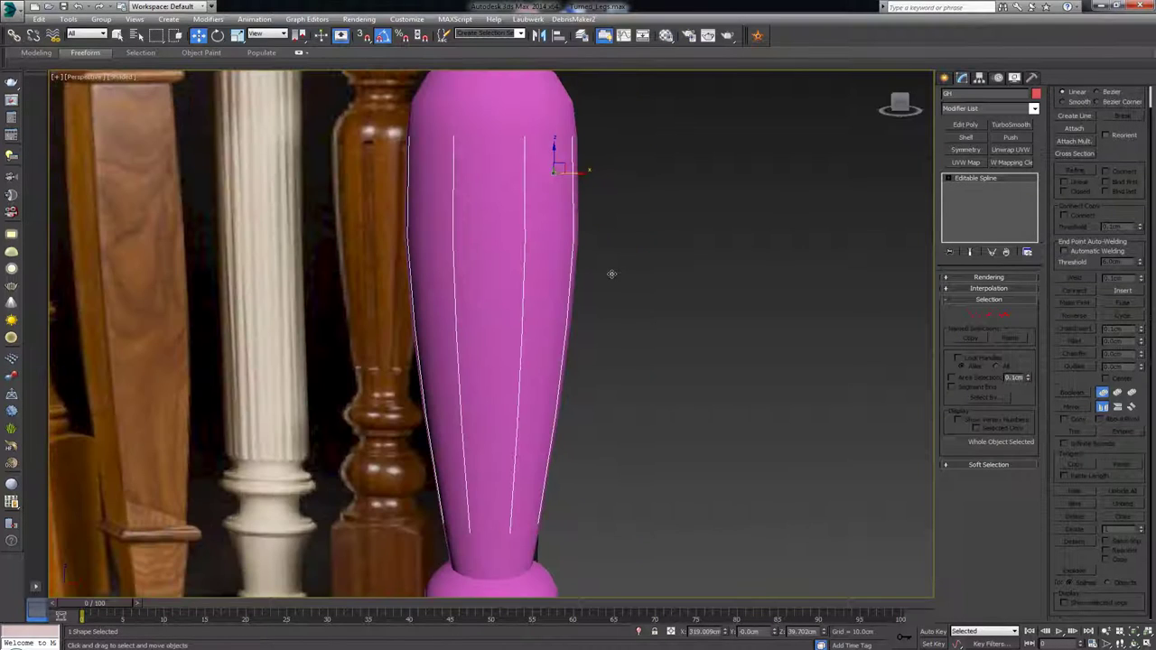
scroll(612, 274, down, 3)
scroll(612, 273, up, 3)
mouse_move(591, 279)
alt+middle_down()
mouse_move(604, 287)
mouse_move(596, 315)
mouse_move(593, 292)
alt+middle_up()
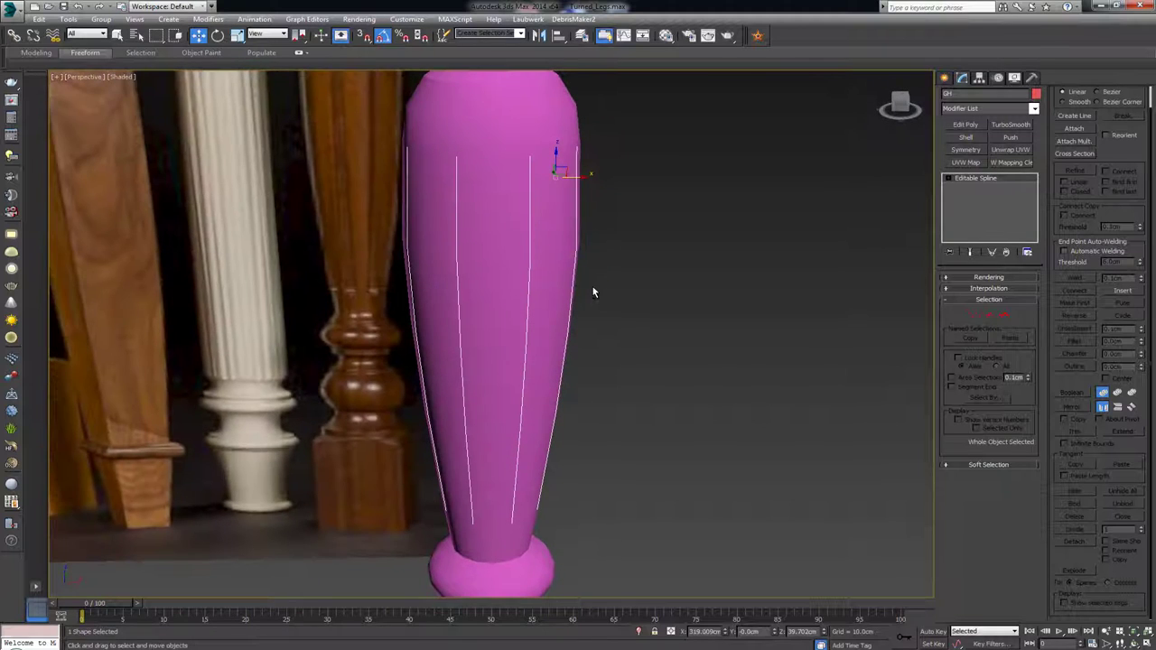
scroll(592, 291, down, 4)
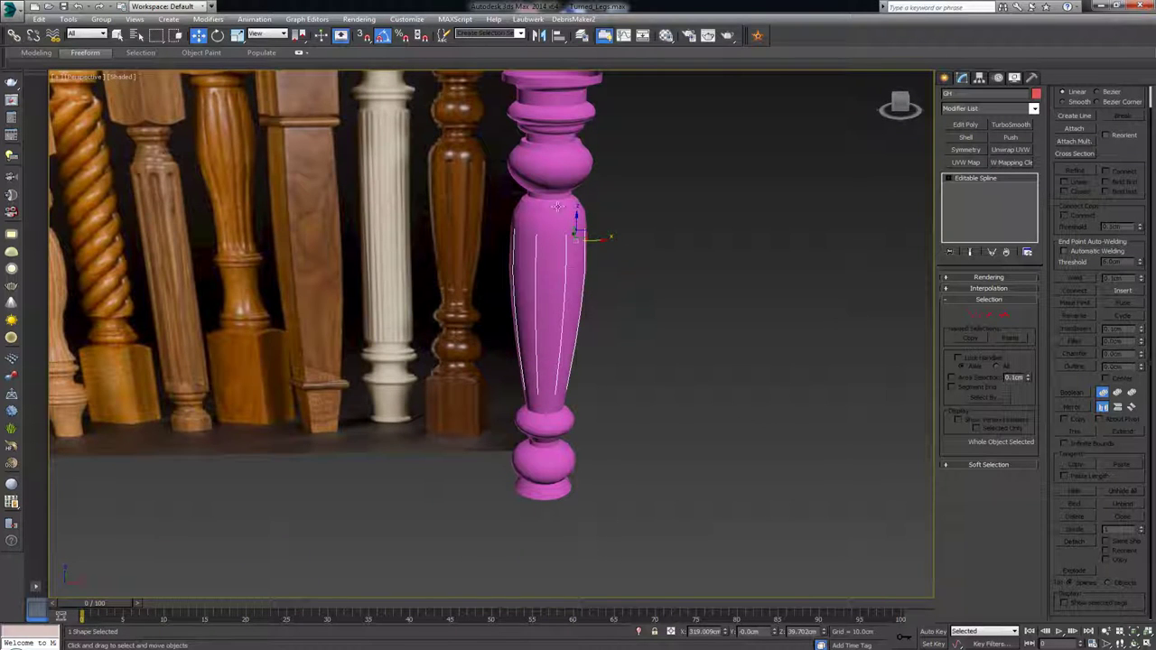
scroll(577, 357, down, 3)
scroll(576, 397, up, 6)
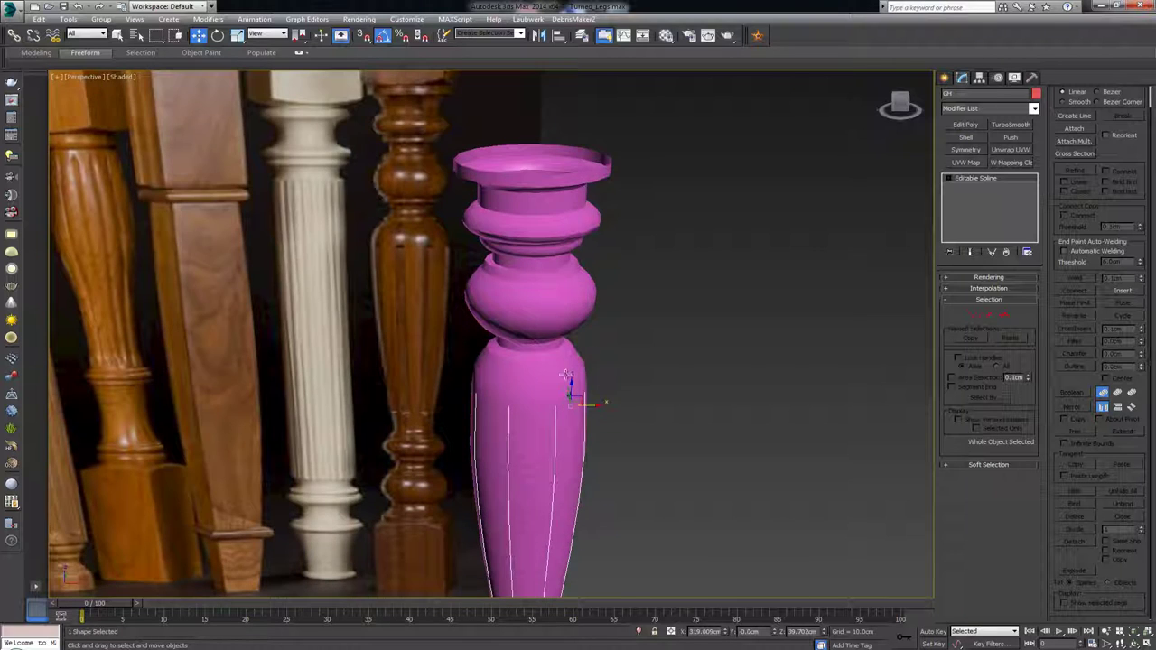
middle_drag(567, 375, 586, 250)
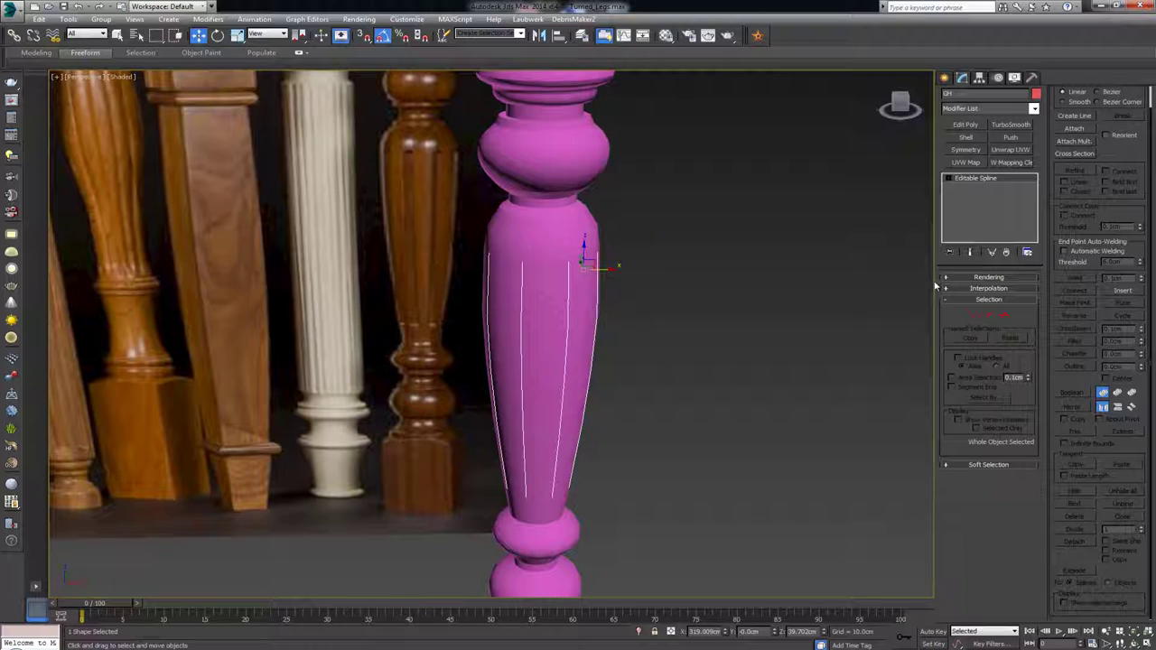
click(985, 278)
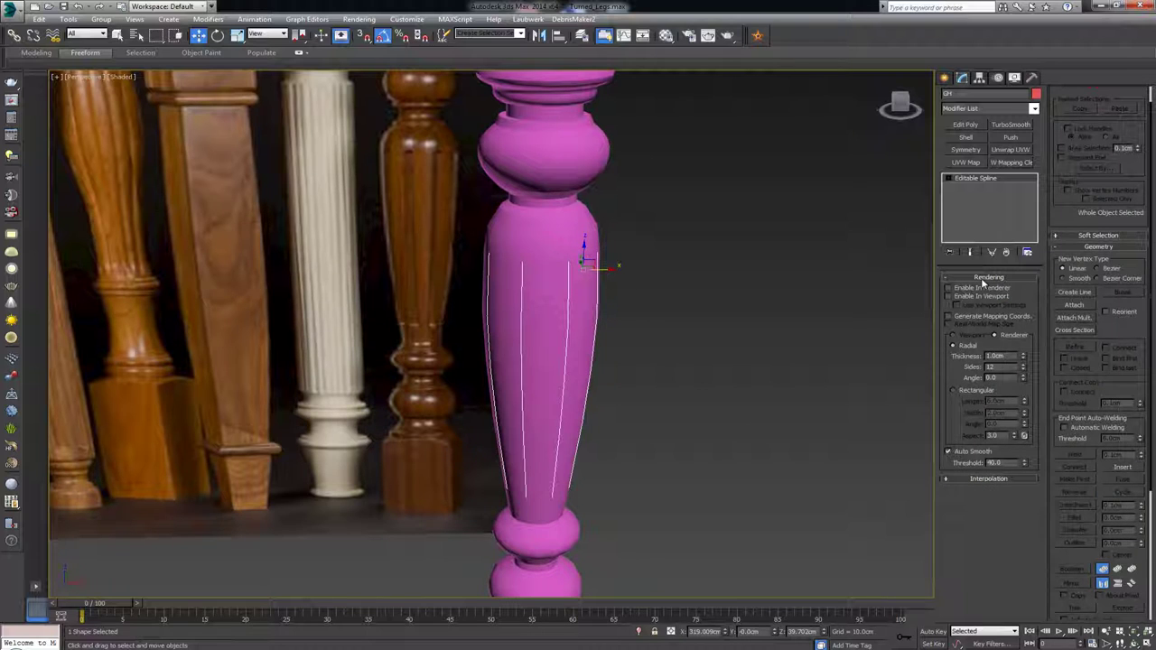
click(982, 287)
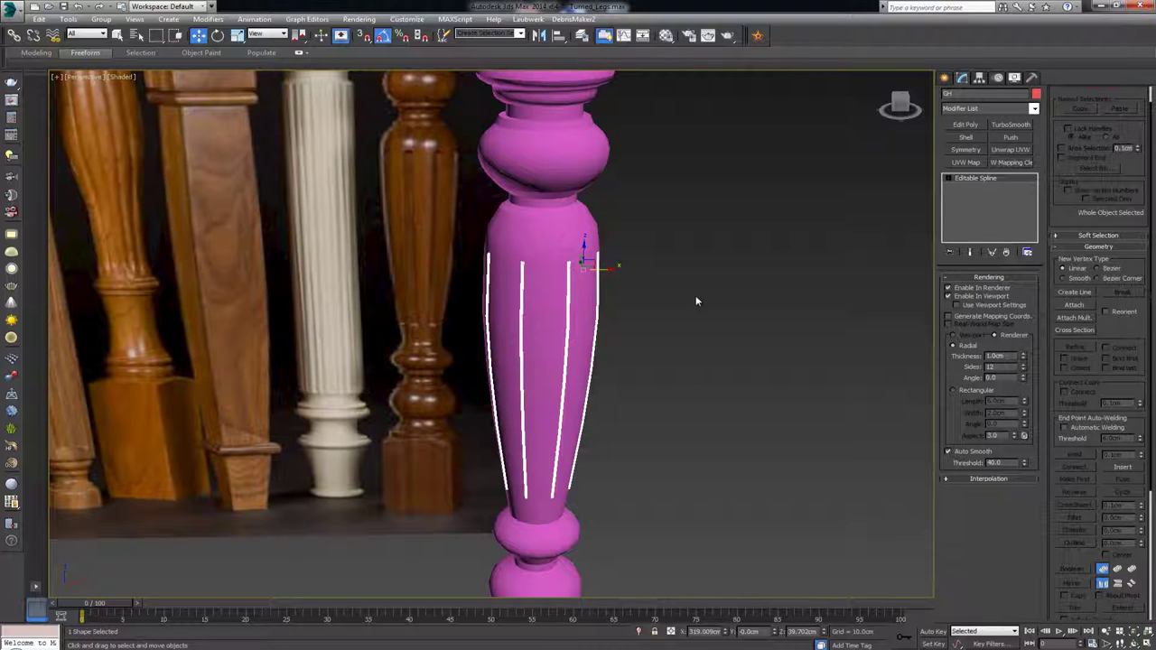
- Increase the groove splines' radial thickness to 2.34 cm
scroll(686, 279, up, 5)
scroll(669, 309, up, 3)
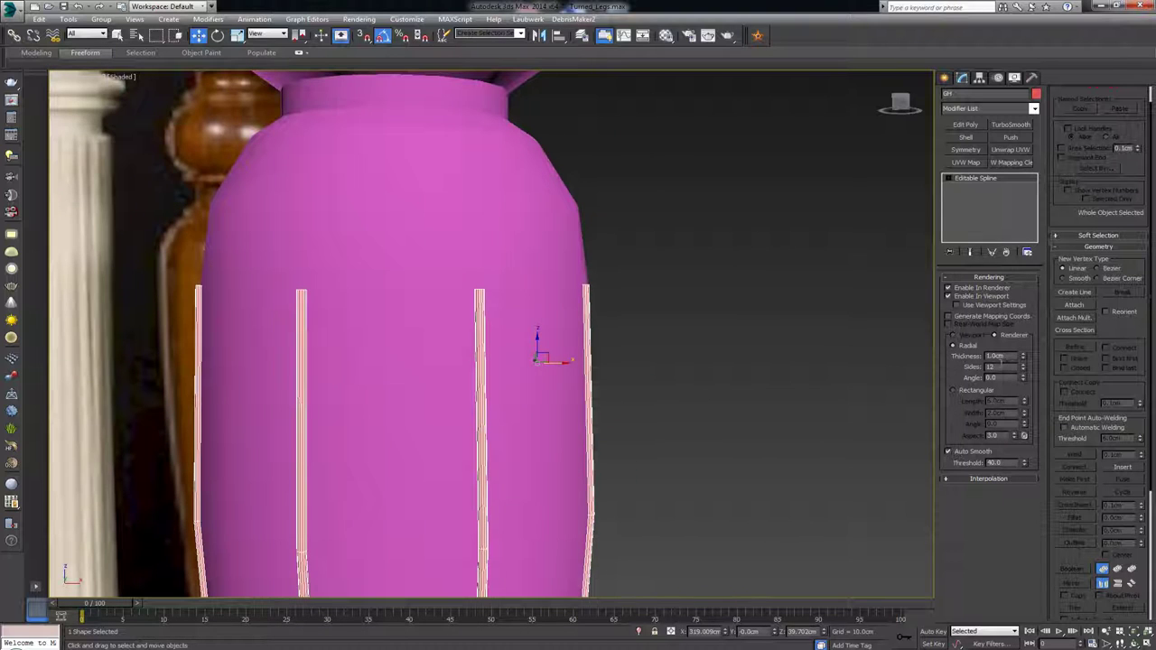
drag(1025, 360, 1025, 280)
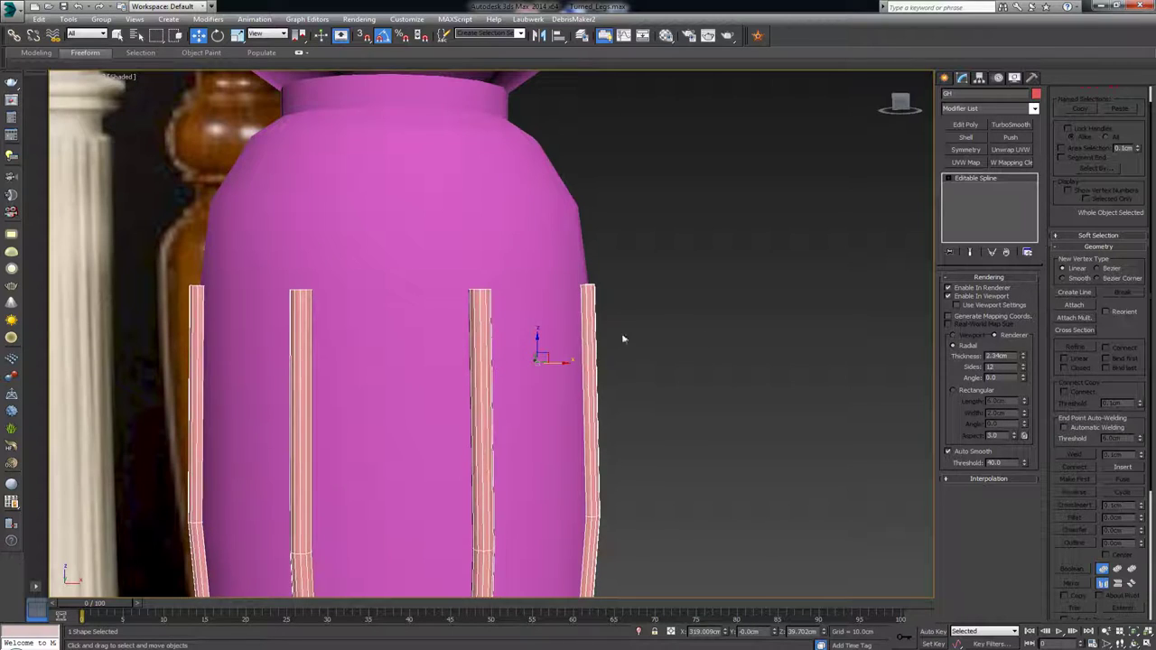
- Compare the tubes with the reference leg in the front view and raise their radial thickness to 4.844 cm
key(alt+w)
right_click(757, 286)
key(alt+w)
middle_drag(461, 225, 500, 284)
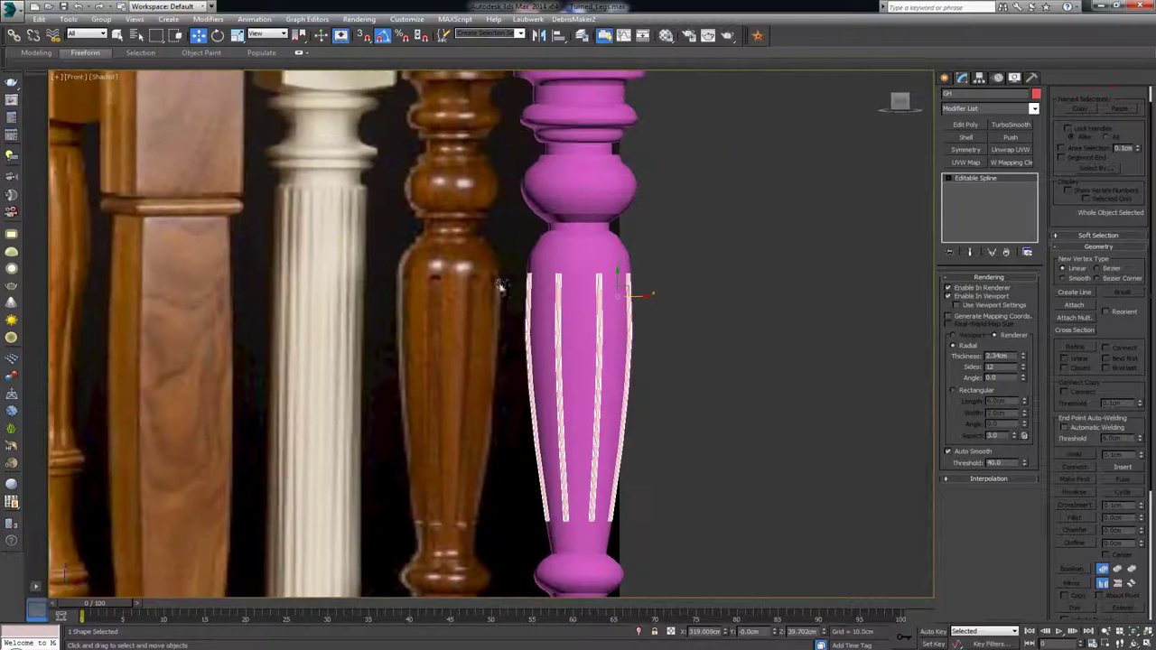
scroll(501, 284, up, 4)
drag(1023, 357, 1025, 299)
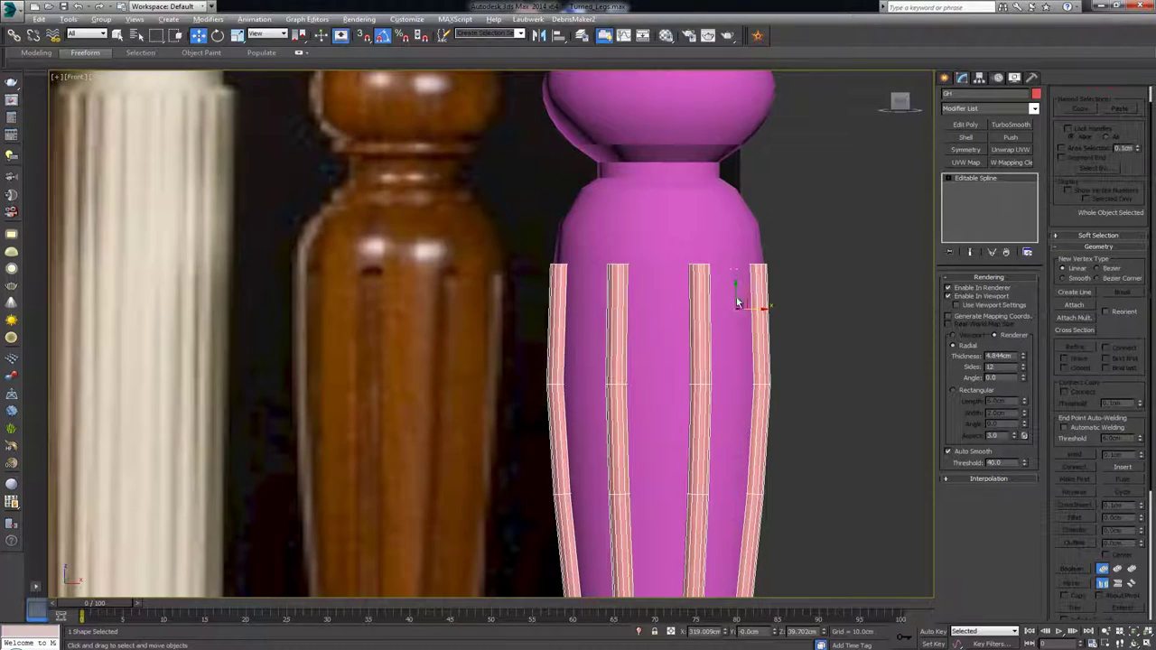
- Return to the perspective view and set the groove splines' radial thickness to 5 cm
key(alt+w)
right_click(761, 542)
key(alt+w)
alt+middle_drag(654, 319, 664, 337)
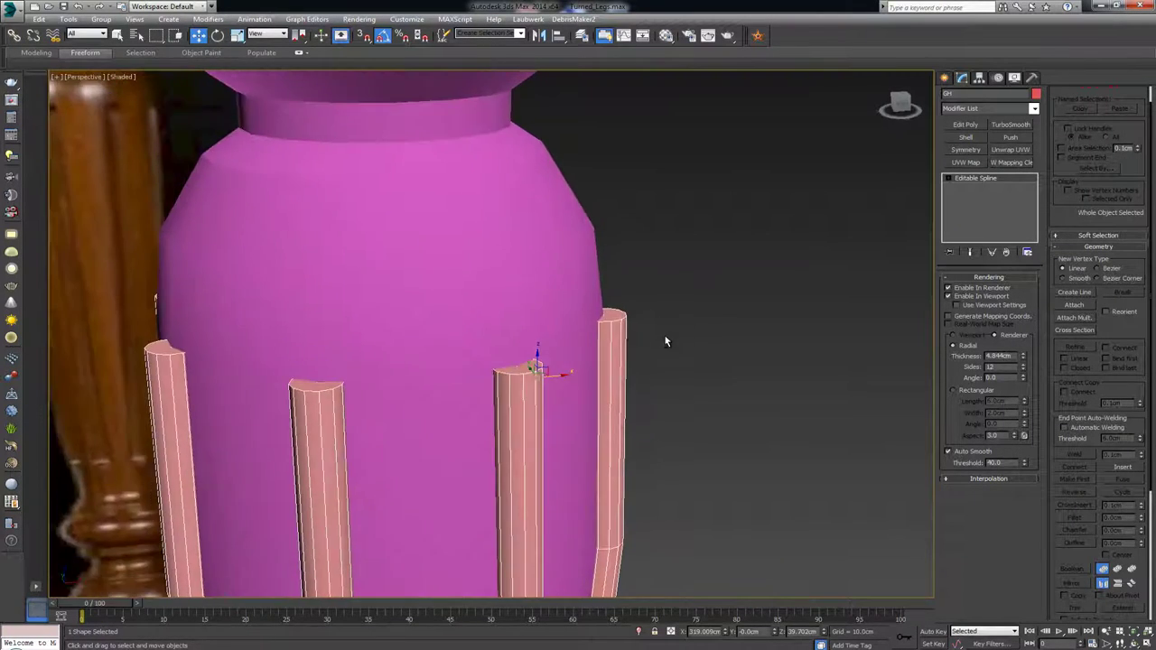
double_click(1001, 355)
text(5)
key(Return)
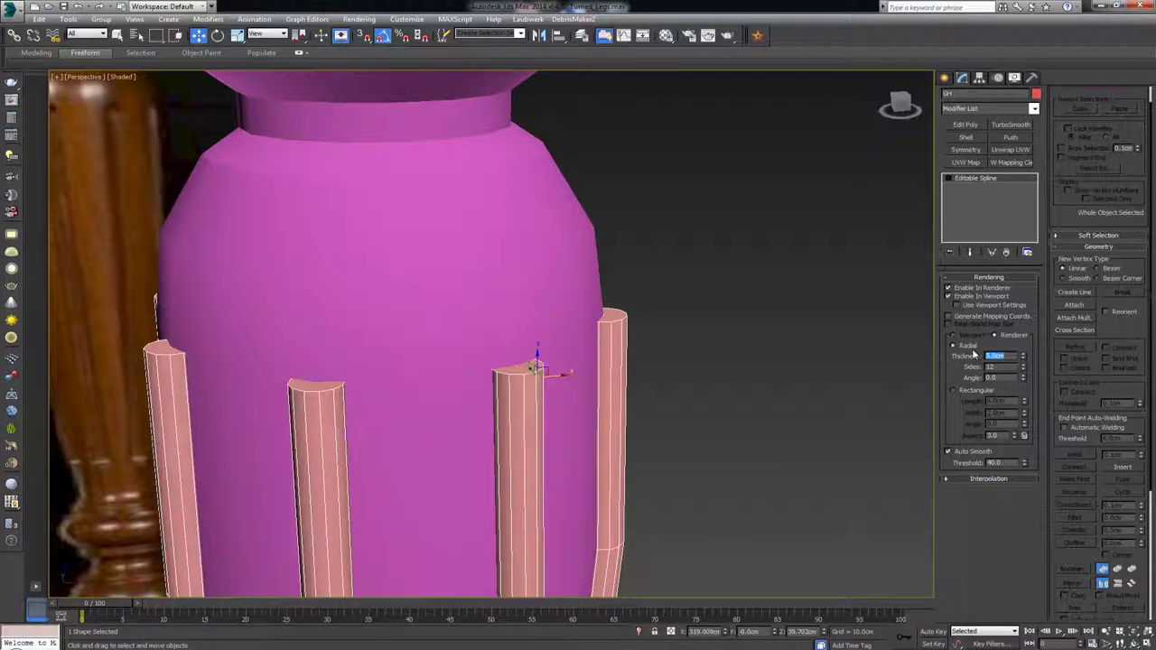
- Add an Edit Poly modifier to the groove tubes and isolate them from the leg
scroll(637, 257, down, 6)
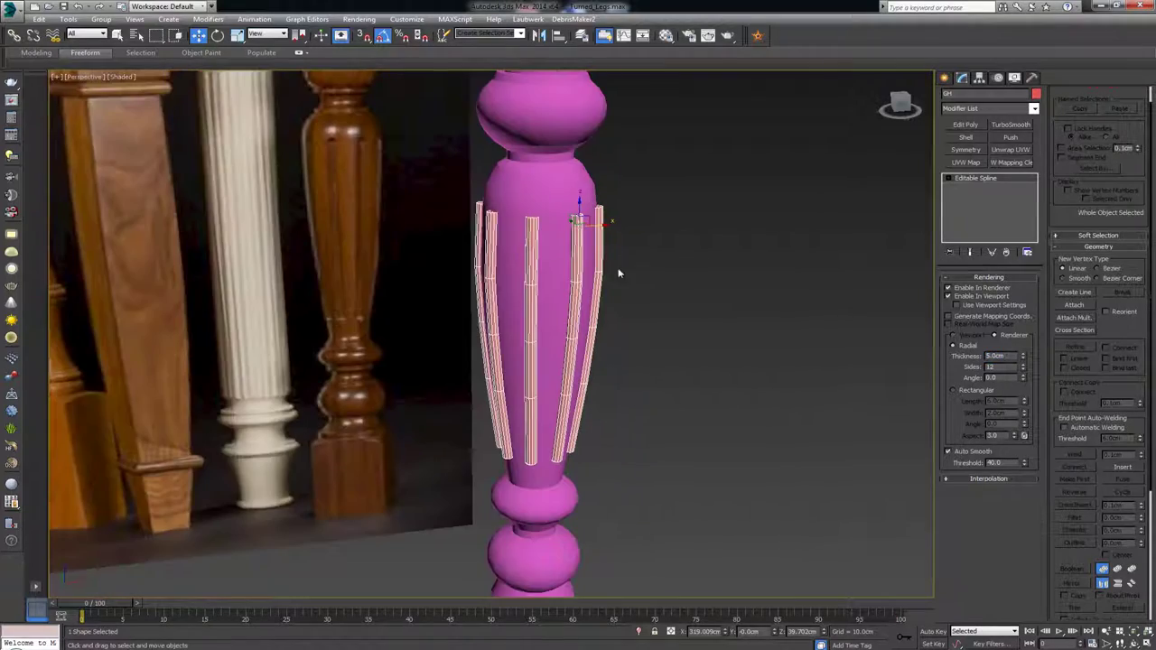
mouse_move(619, 303)
alt+middle_down()
mouse_move(593, 235)
mouse_move(610, 221)
mouse_move(629, 274)
mouse_move(604, 219)
mouse_move(601, 307)
alt+middle_up()
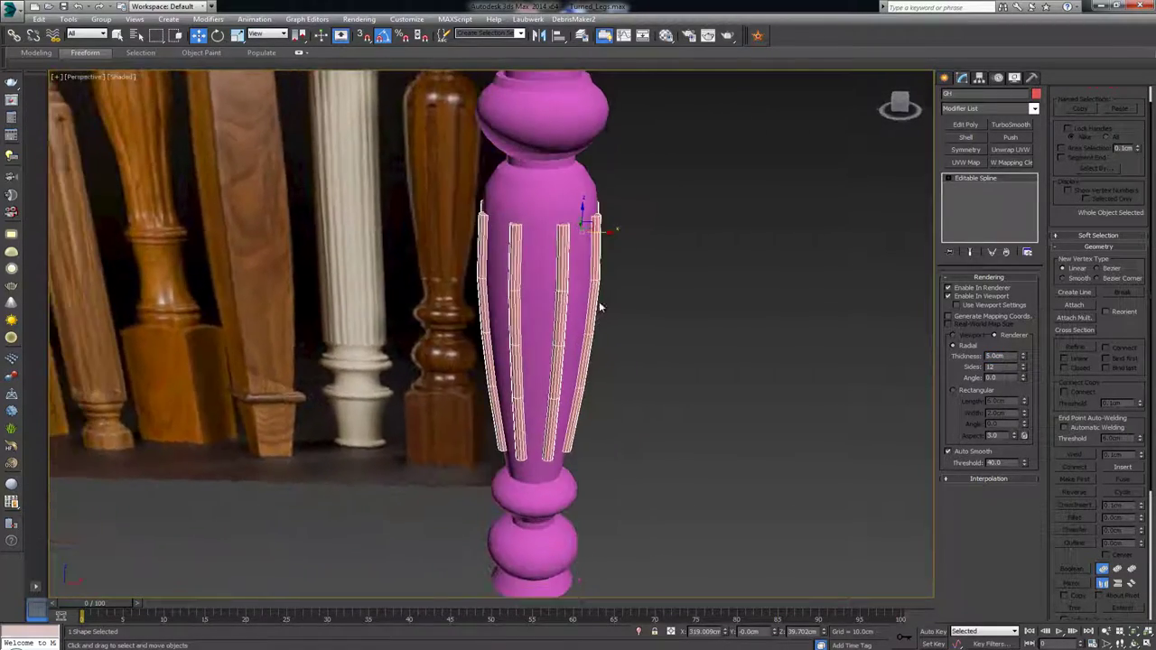
click(964, 125)
middle_drag(484, 200, 487, 316)
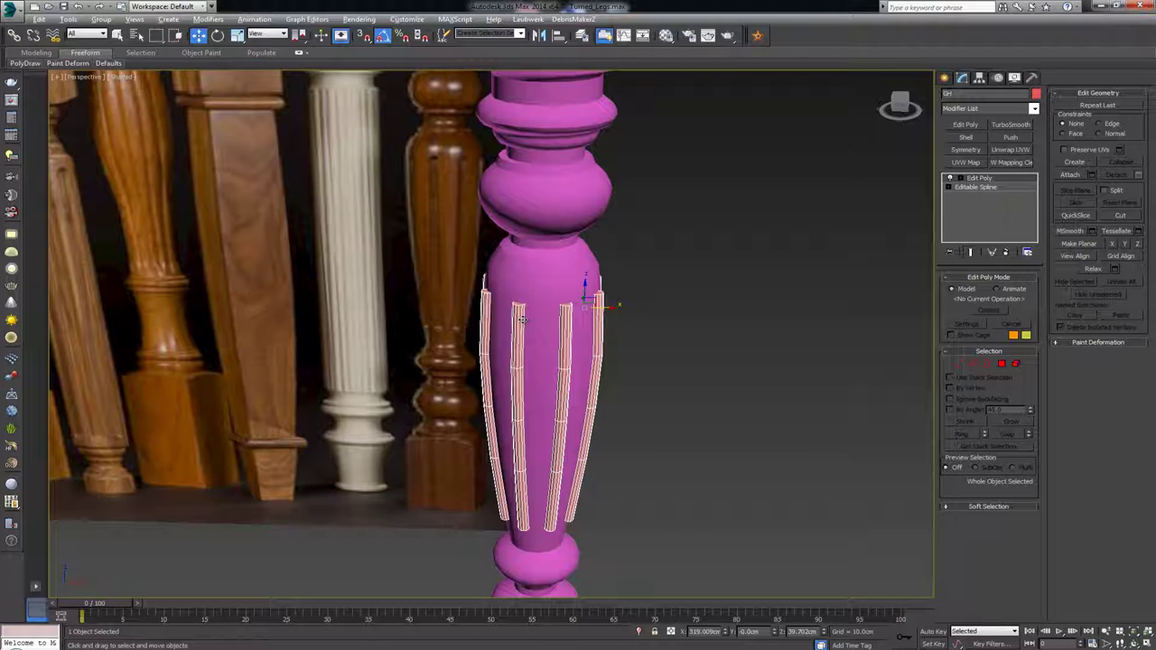
key(alt+q)
alt+middle_drag(520, 251, 553, 381)
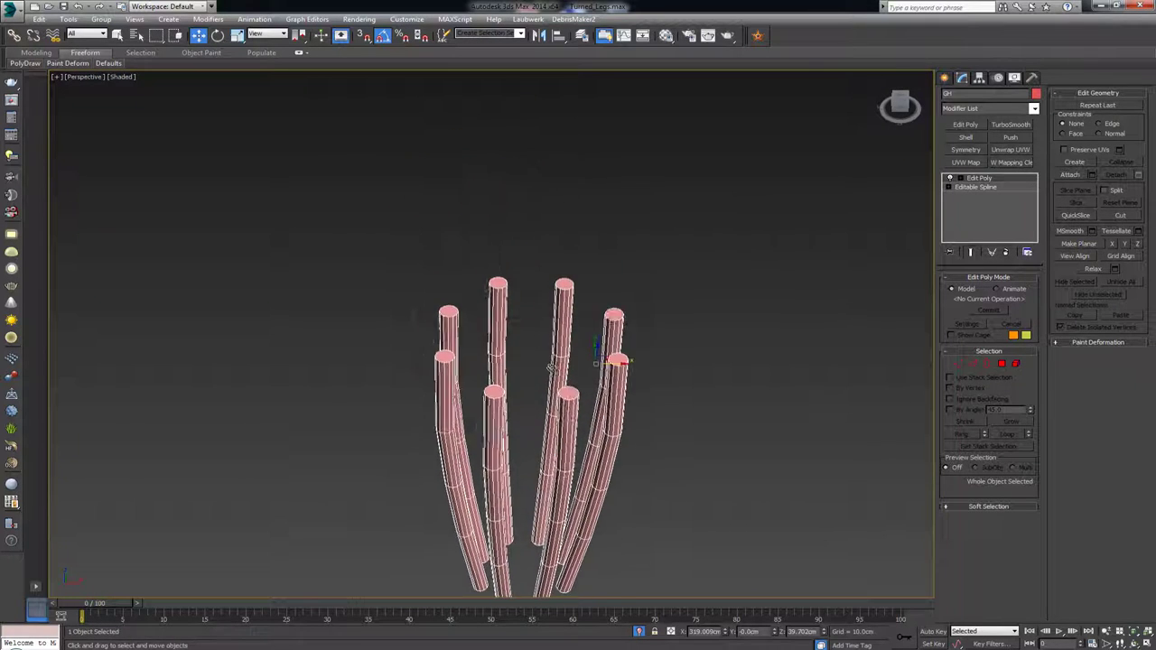
scroll(551, 372, up, 3)
scroll(549, 333, down, 3)
middle_drag(561, 422, 557, 265)
scroll(556, 265, up, 5)
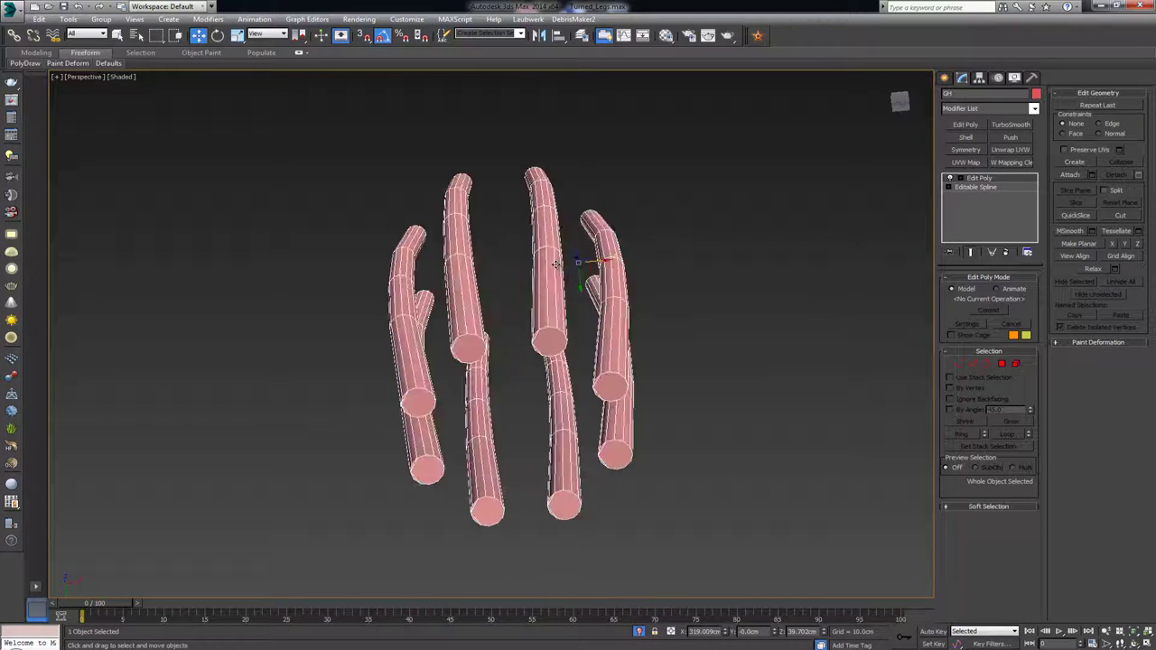
middle_drag(549, 336, 614, 259)
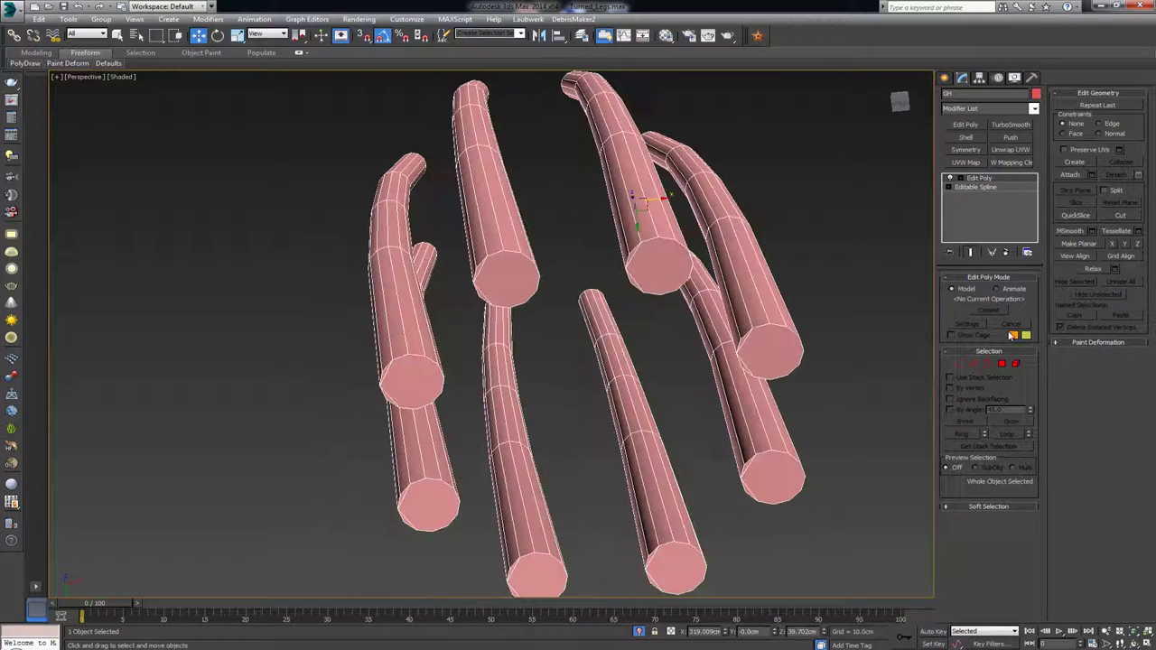
key(2)
click(485, 264)
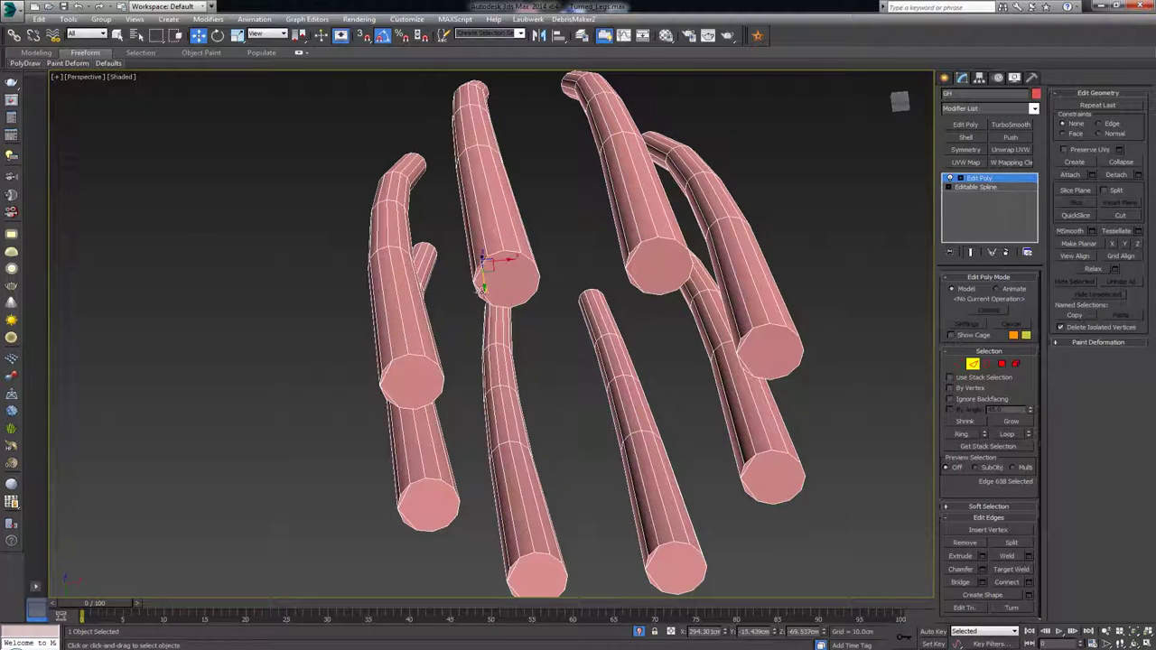
click(481, 289)
key(z)
scroll(483, 292, down, 3)
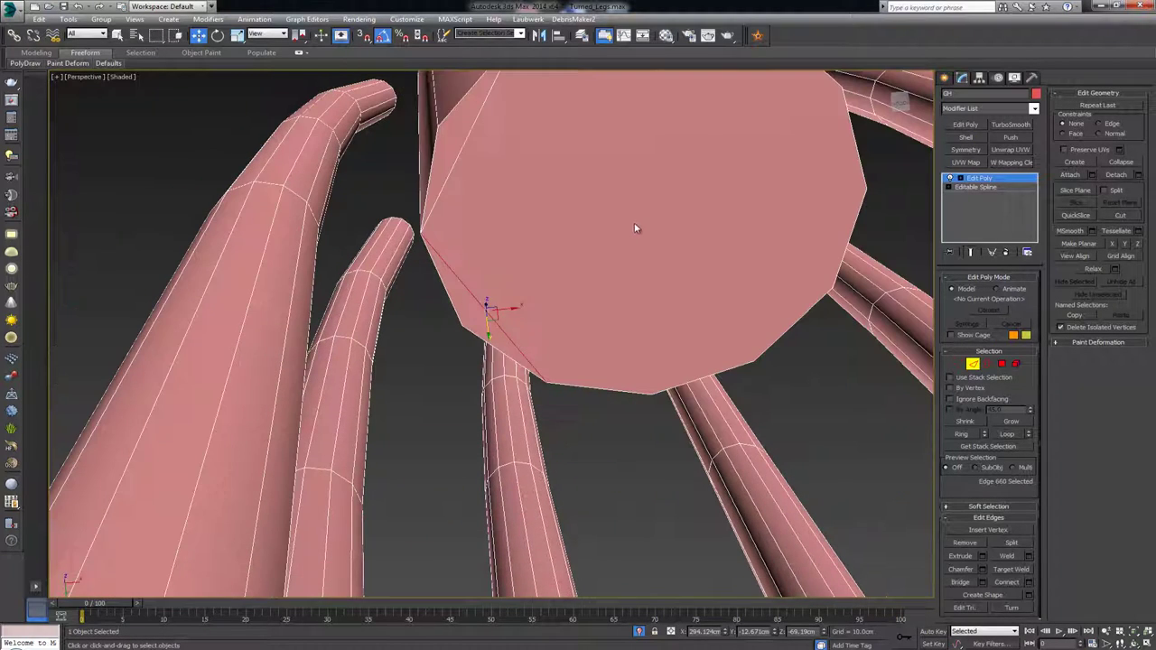
middle_drag(624, 227, 579, 238)
scroll(579, 239, down, 4)
scroll(548, 223, down, 2)
middle_drag(648, 263, 557, 249)
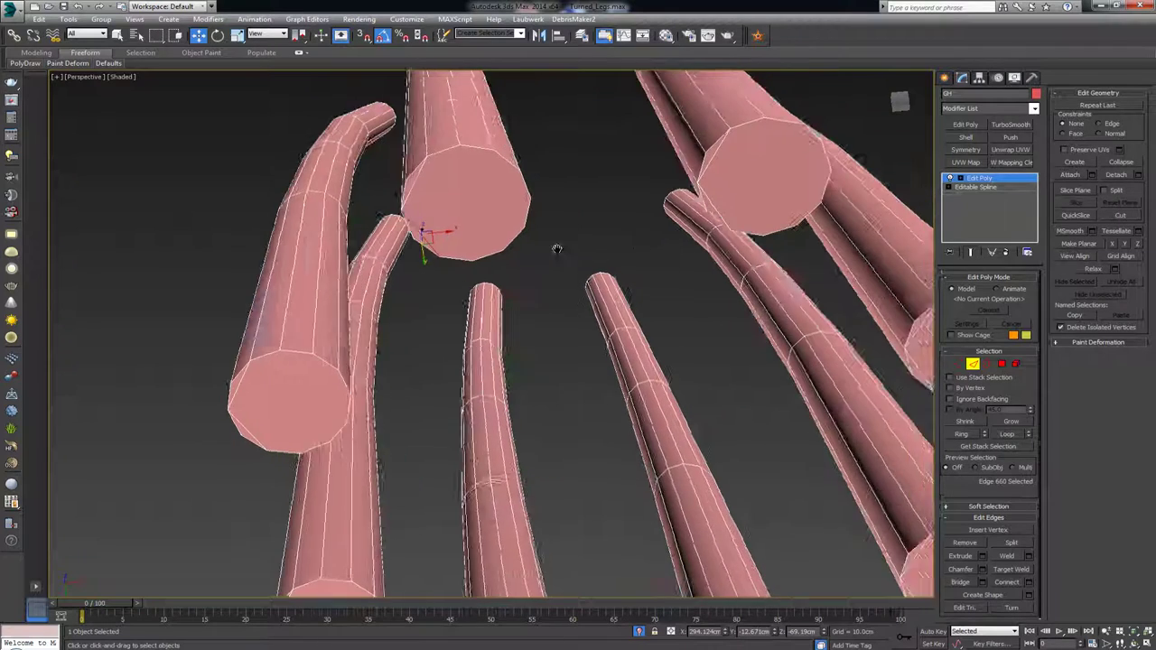
scroll(556, 249, down, 4)
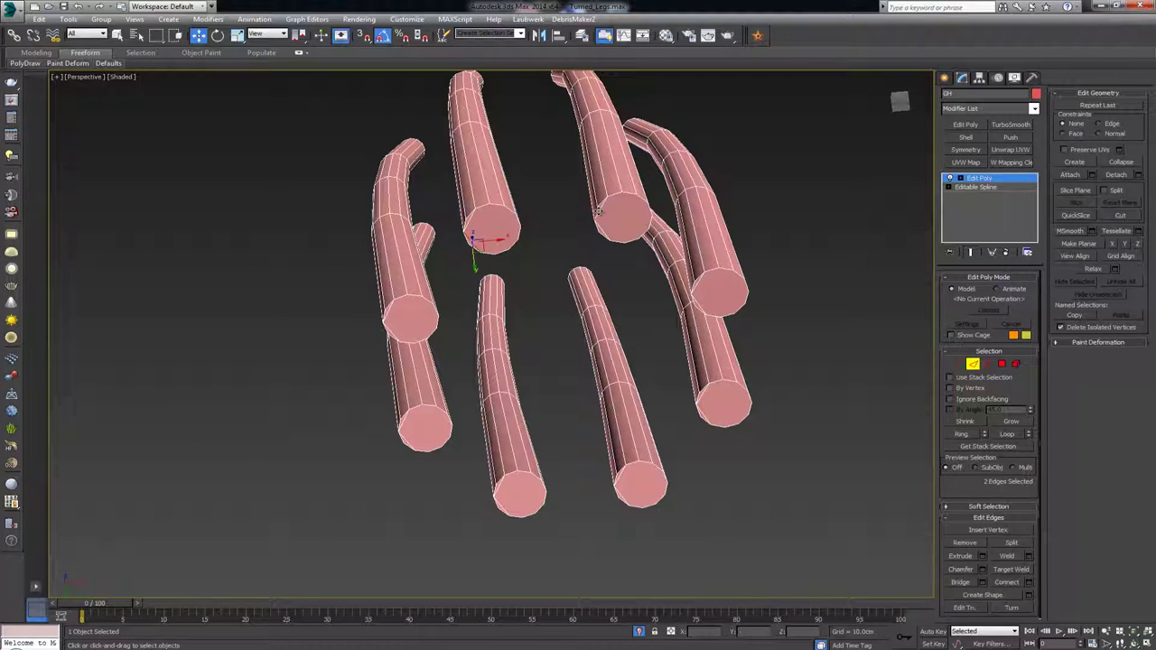
click(598, 213)
- Select the large bottom end-cap polygons of all eight tubes
key(4)
click(611, 217)
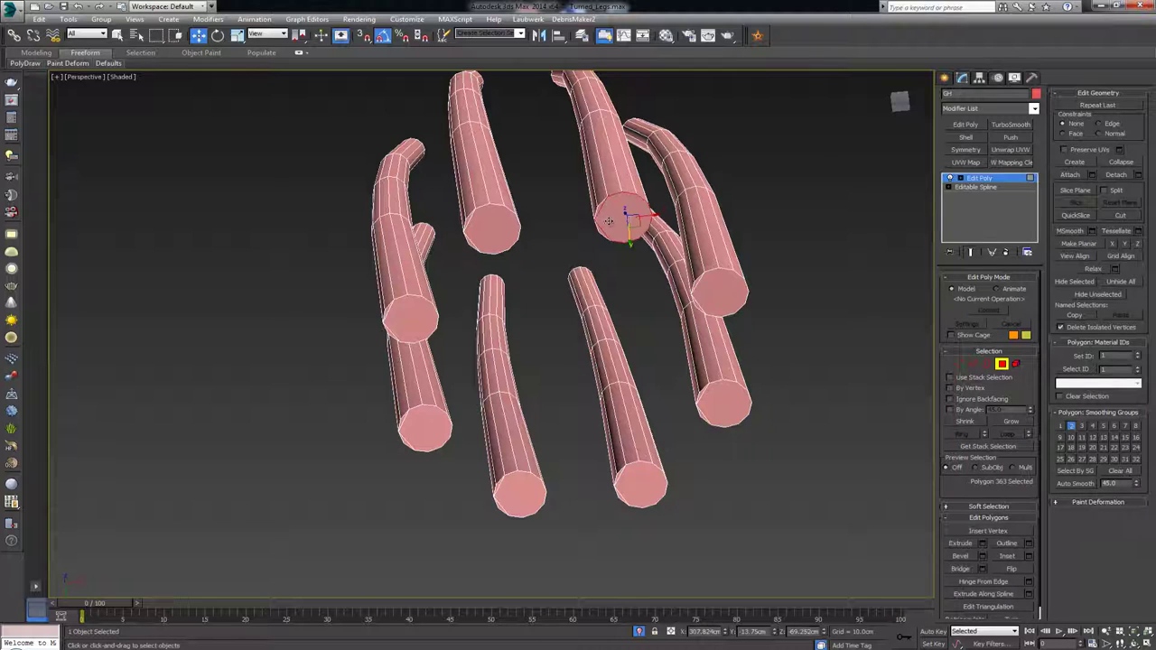
key(F2)
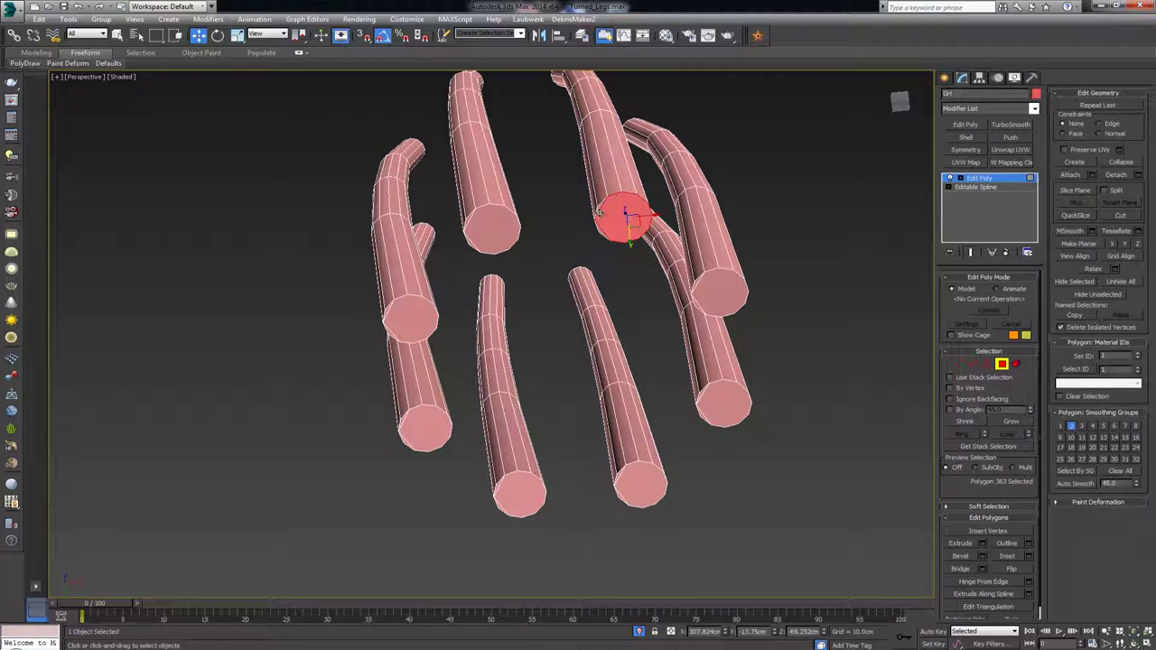
ctrl+click(736, 288)
ctrl+click(737, 397)
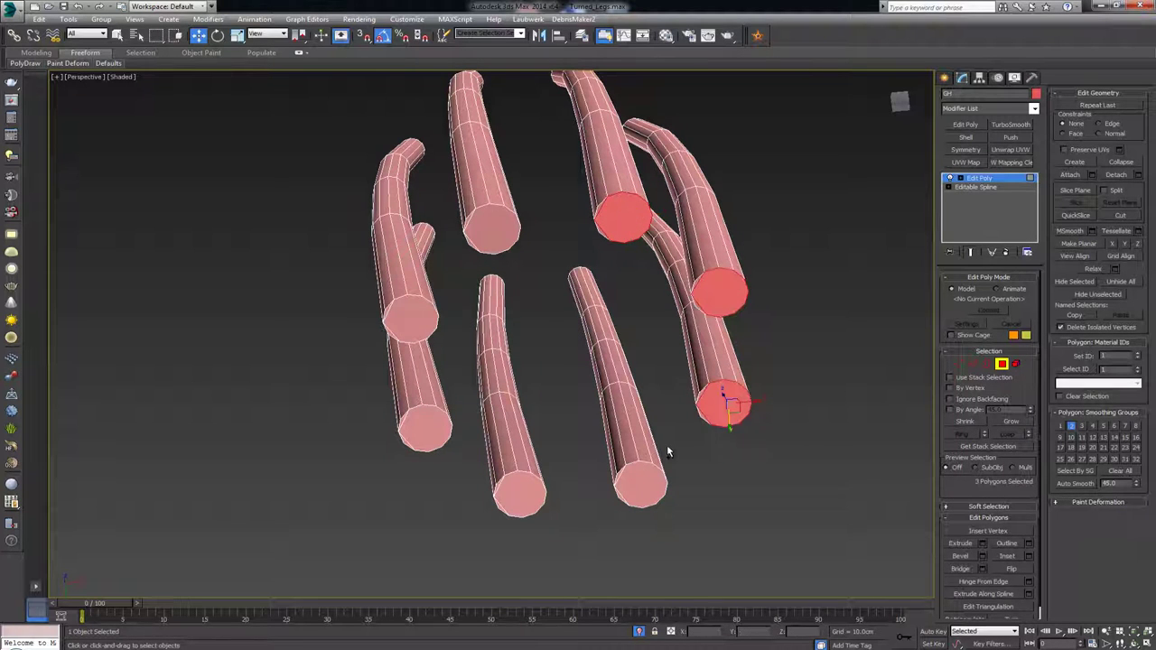
ctrl+click(639, 473)
ctrl+click(525, 486)
ctrl+click(431, 431)
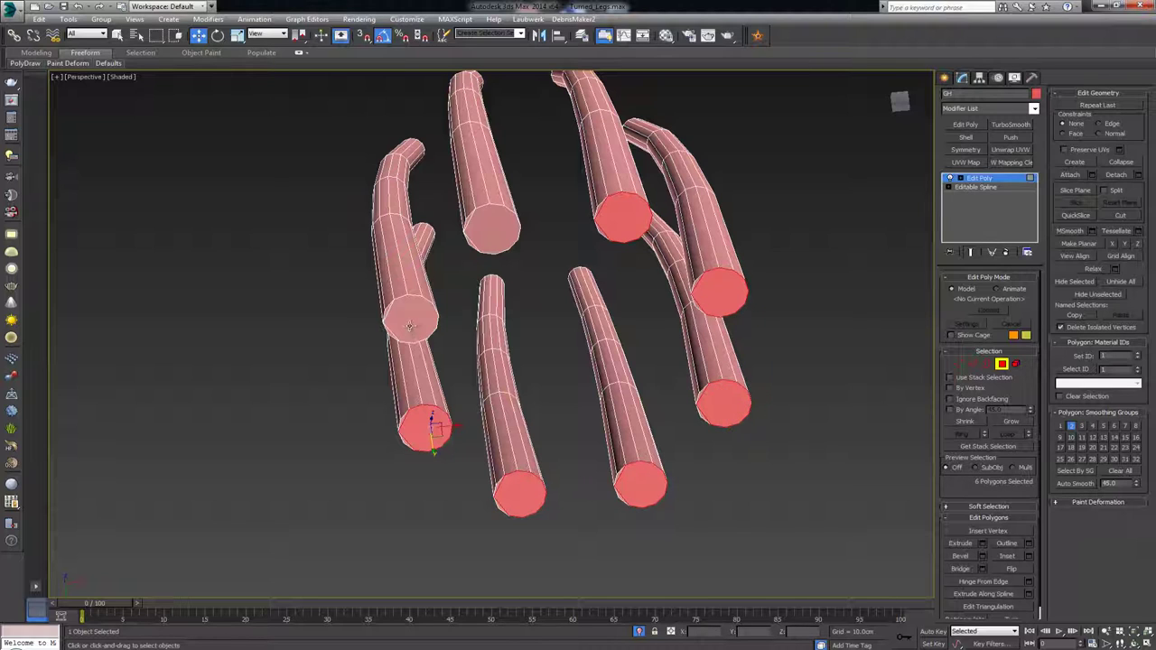
ctrl+click(411, 320)
click(1011, 421)
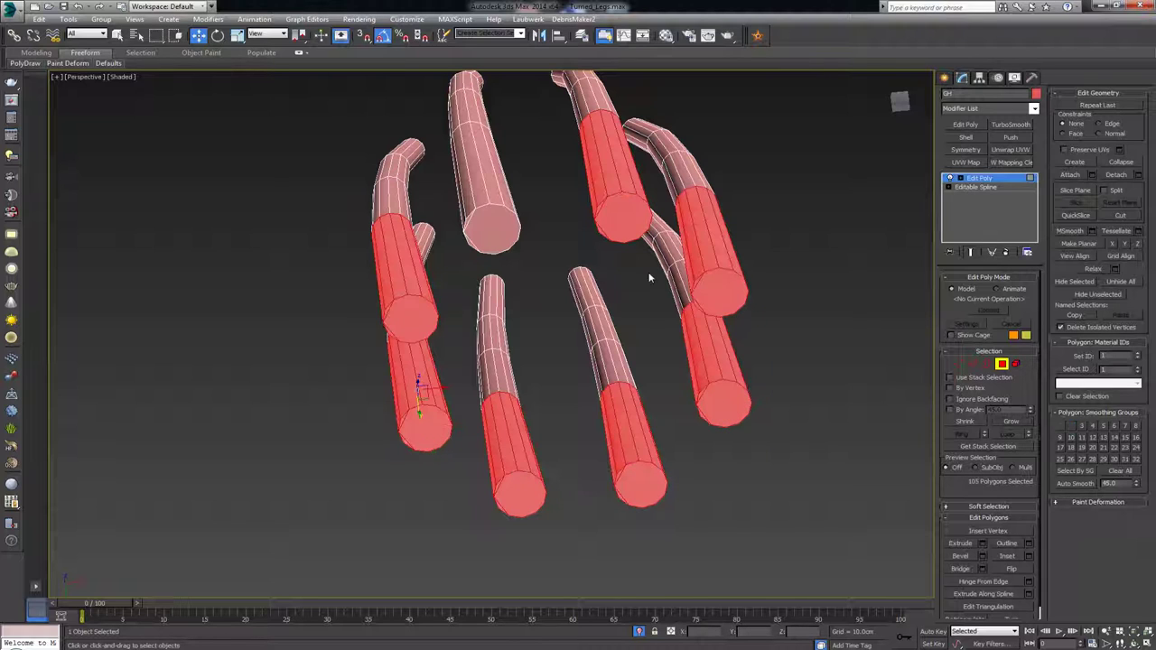
key(ctrl+z)
ctrl+click(491, 226)
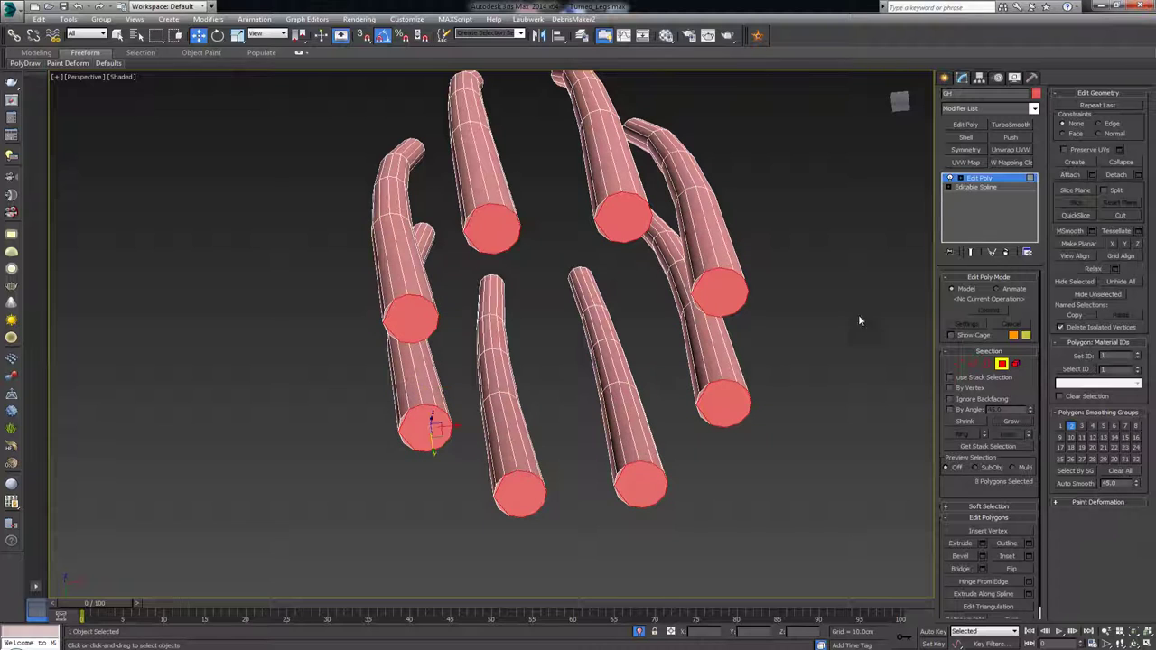
- Grow the end-cap selection, deselect the side polygons in the front view and delete the bottom caps of the tubes
click(1011, 420)
key(alt+w)
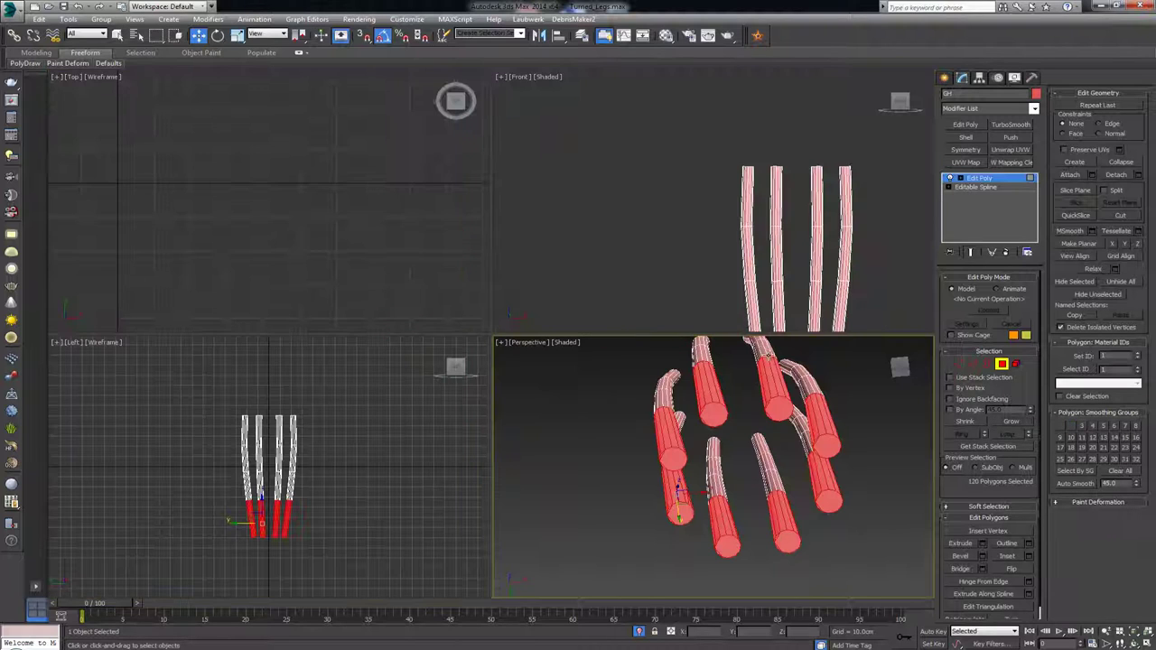
alt+drag(655, 213, 858, 279)
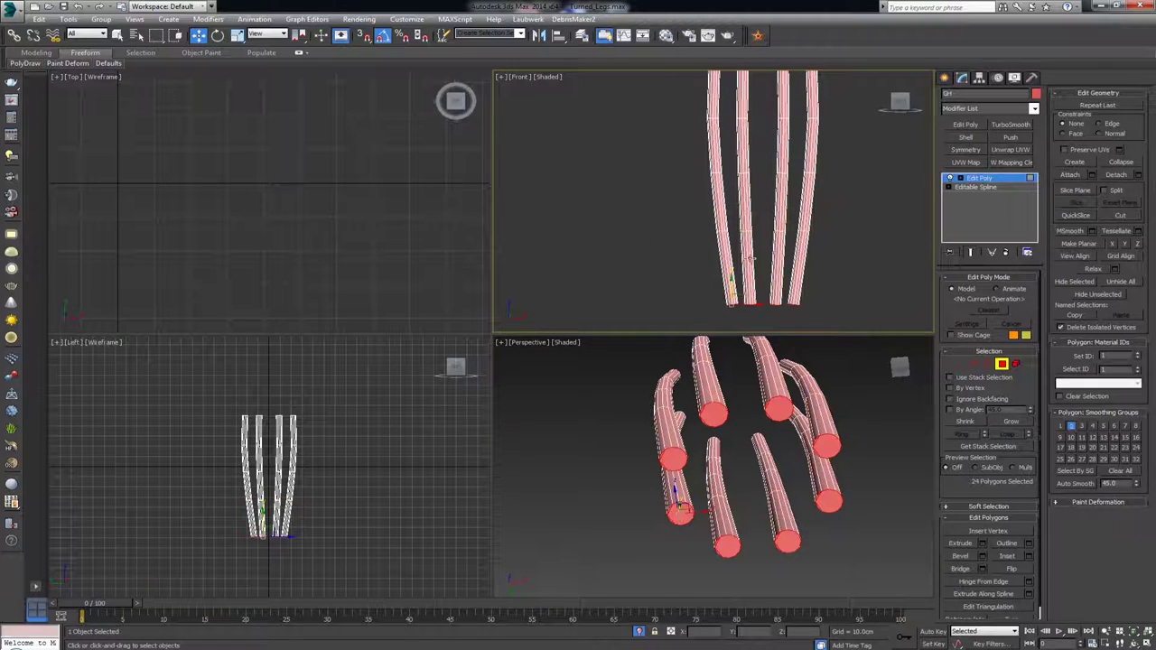
click(725, 437)
- Select the open borders at the bottom ends of all eight tubes
key(3)
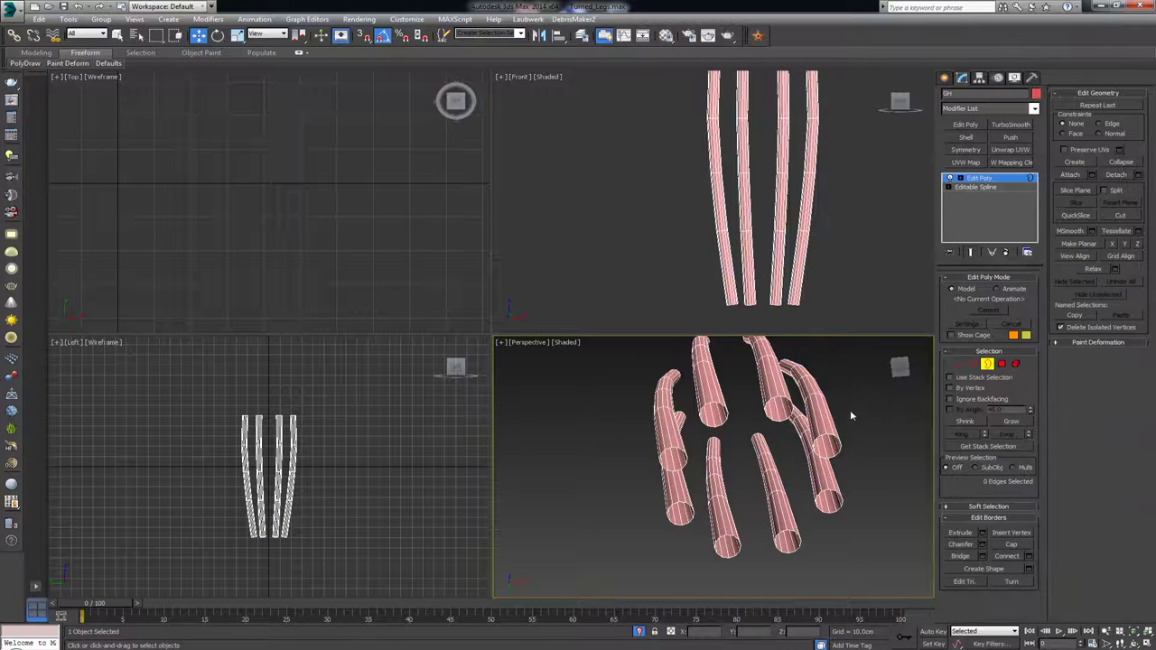
drag(872, 569, 874, 570)
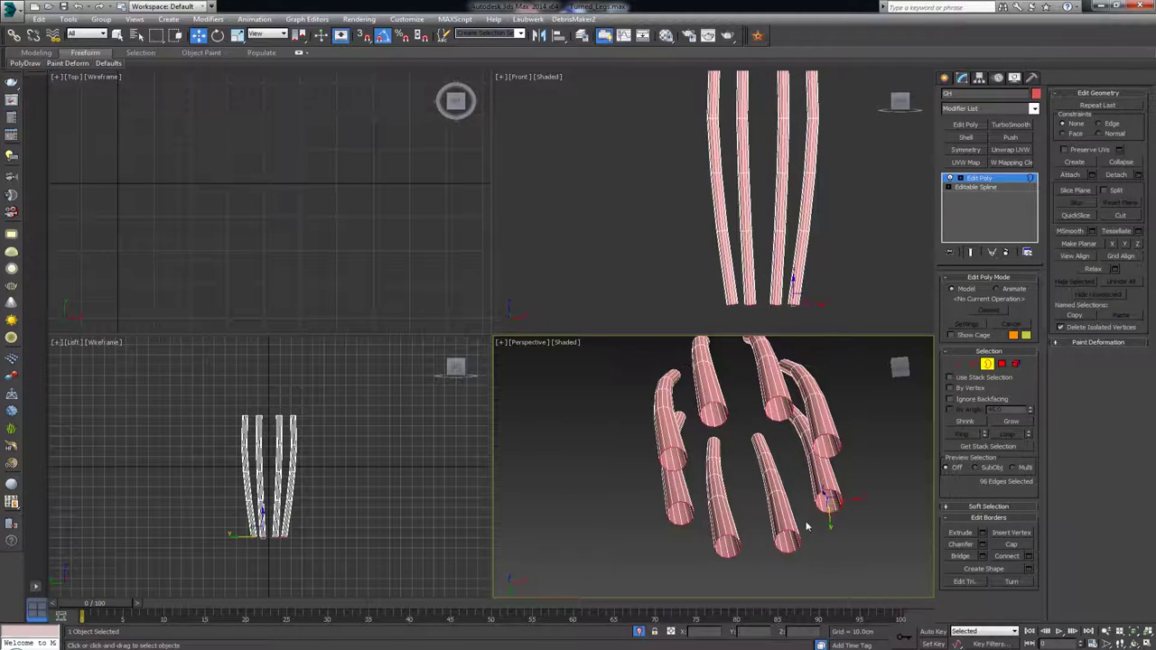
key(alt+w)
- Try scaling a copy of a single tube's bottom border inward to form a narrow ring across its open end
scroll(558, 406, up, 3)
alt+middle_drag(563, 420, 560, 438)
key(w)
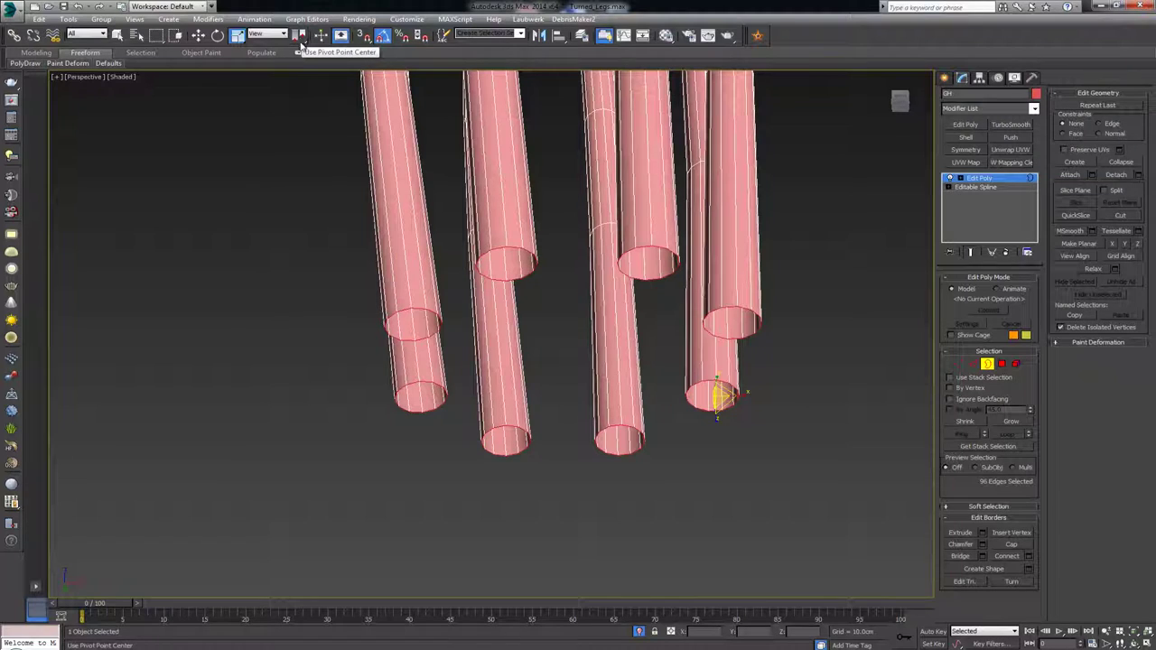
click(534, 271)
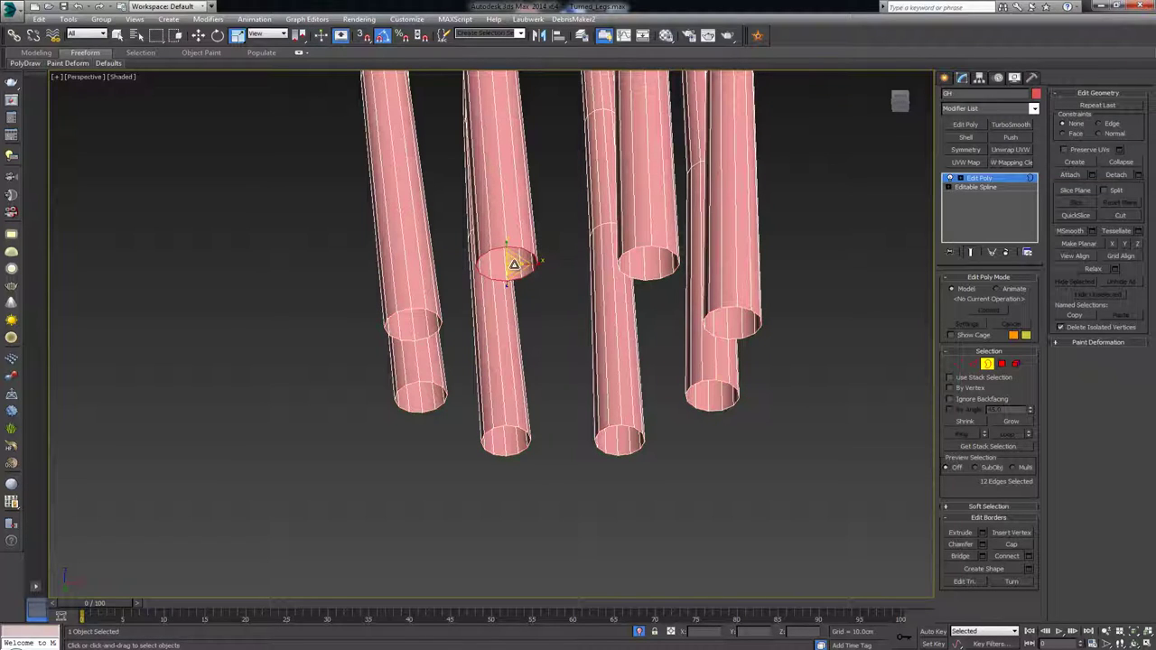
shift+drag(513, 265, 523, 286)
key(w)
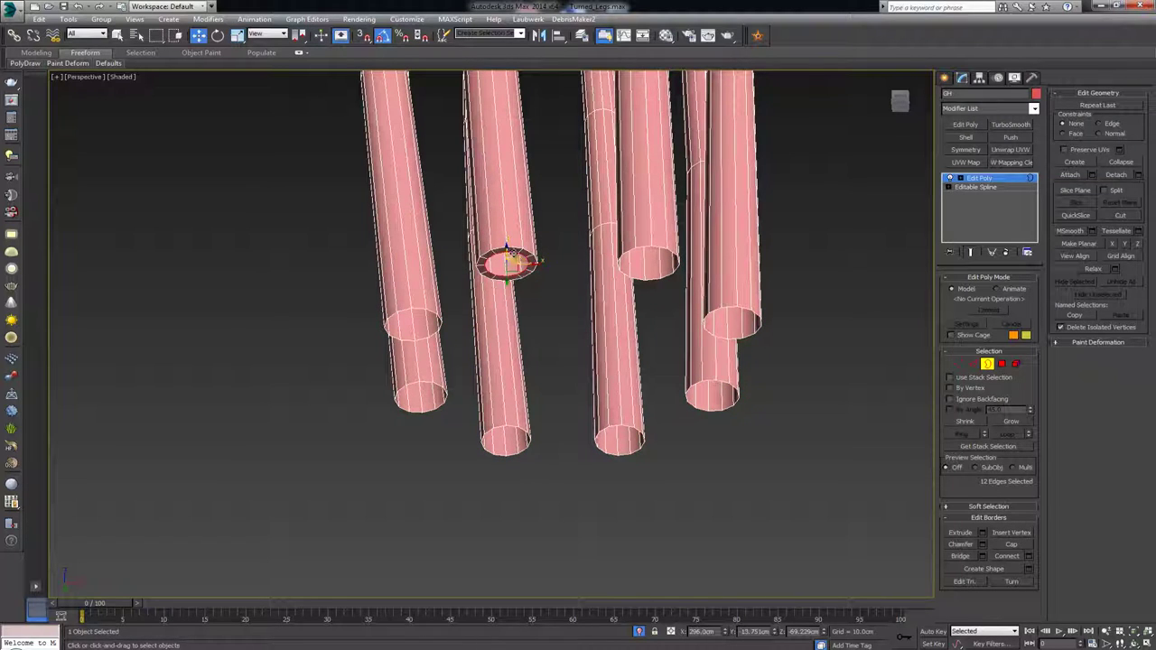
alt+middle_drag(525, 255, 512, 253)
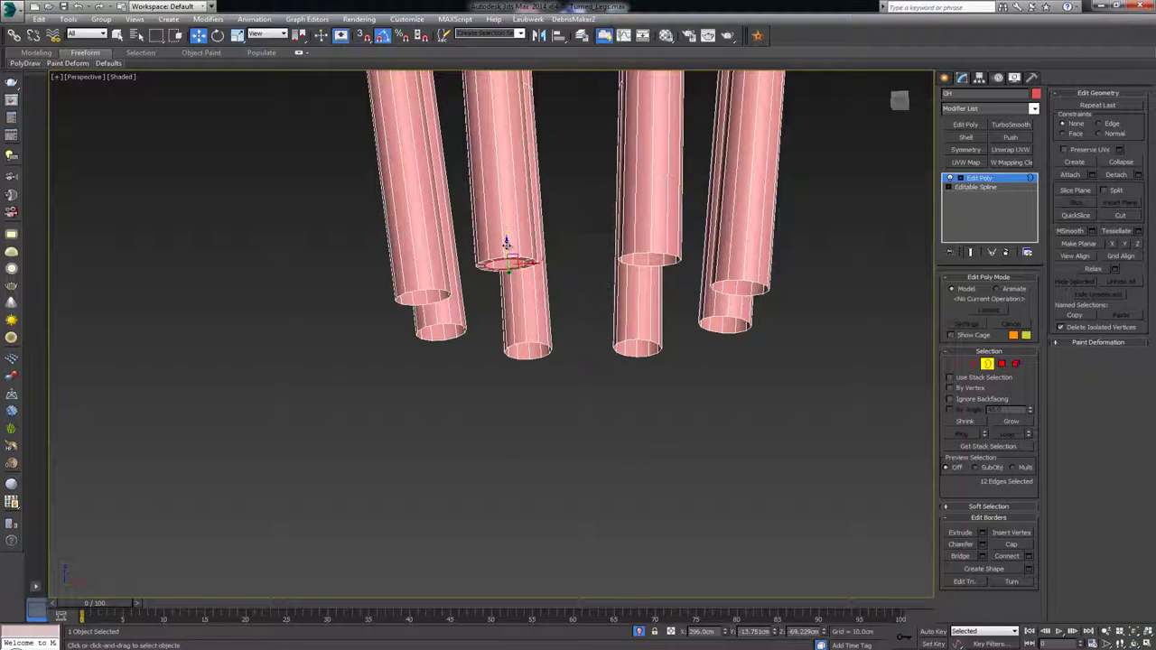
- Lower the test tube's inner border to form a bevel and scale a second copy of the border inward
drag(506, 245, 507, 254)
alt+middle_drag(508, 254, 508, 239)
scroll(507, 235, up, 3)
key(r)
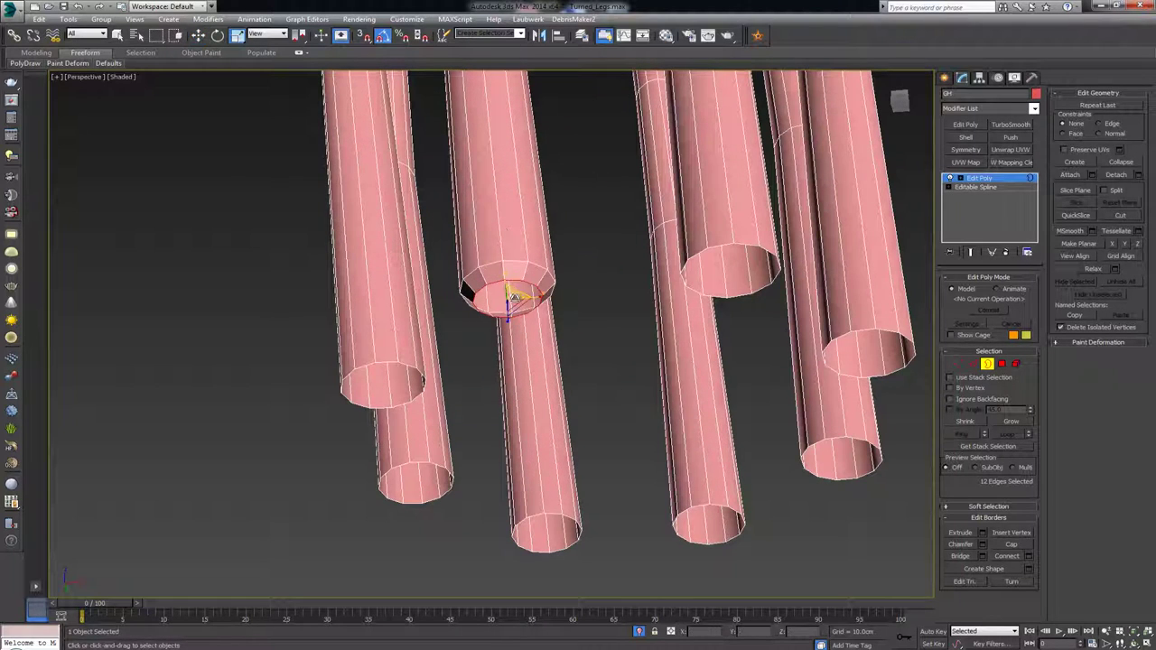
drag(513, 296, 519, 325)
key(w)
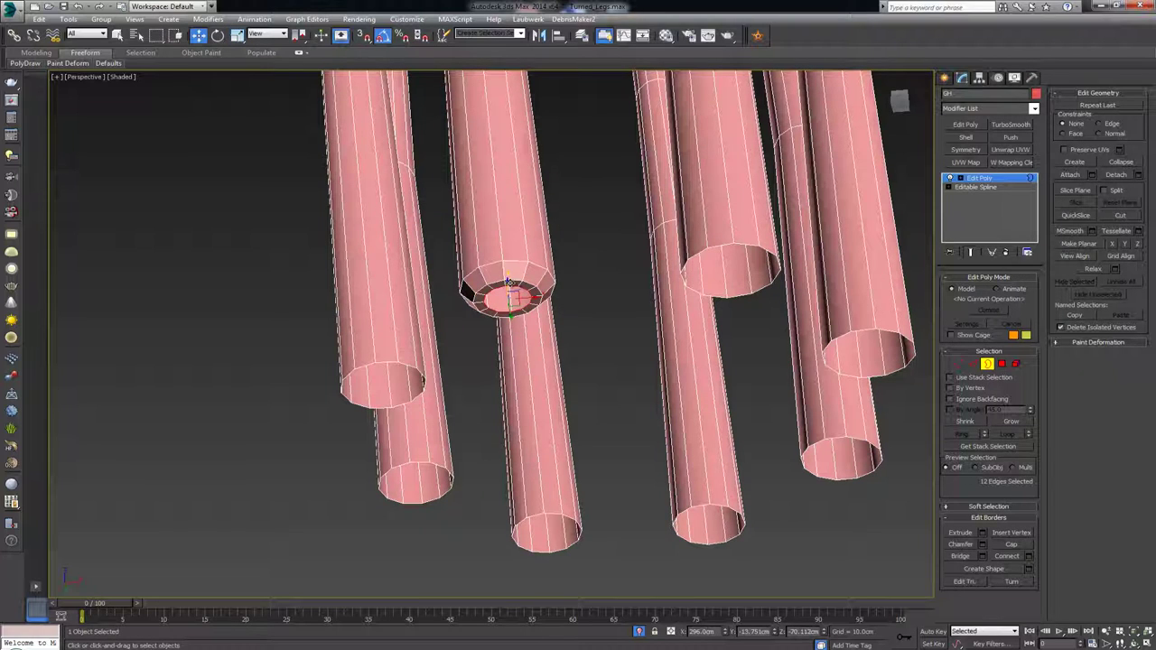
- Cap the test tube's inner border and collapse the cap polygon into a single center point
click(1128, 162)
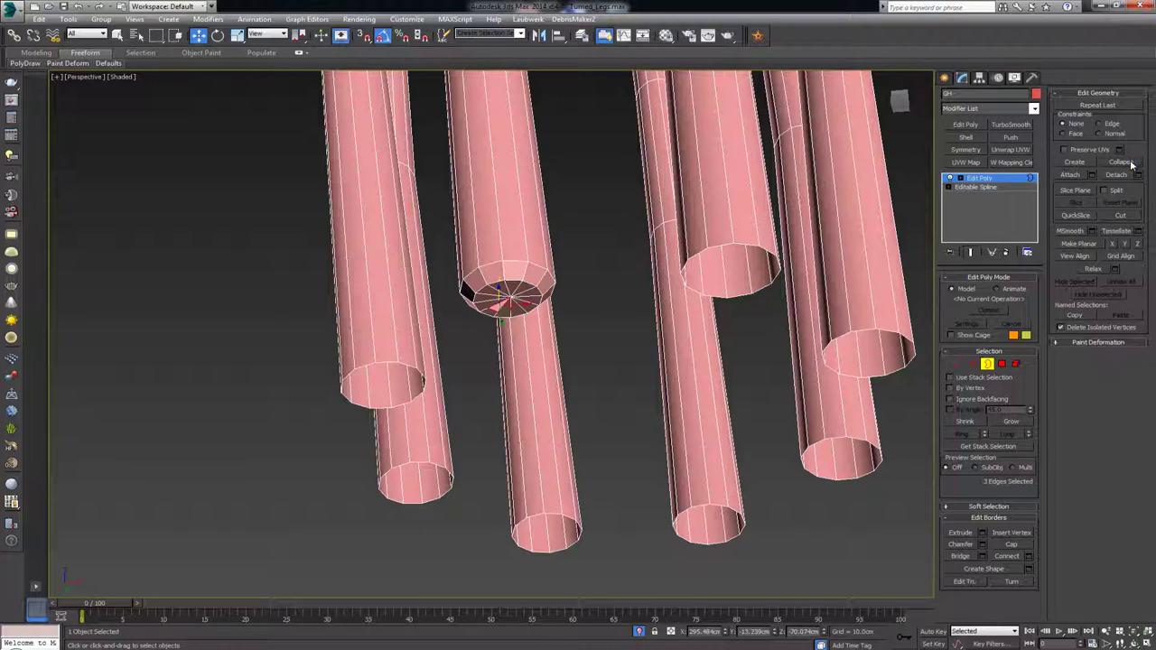
key(ctrl+z)
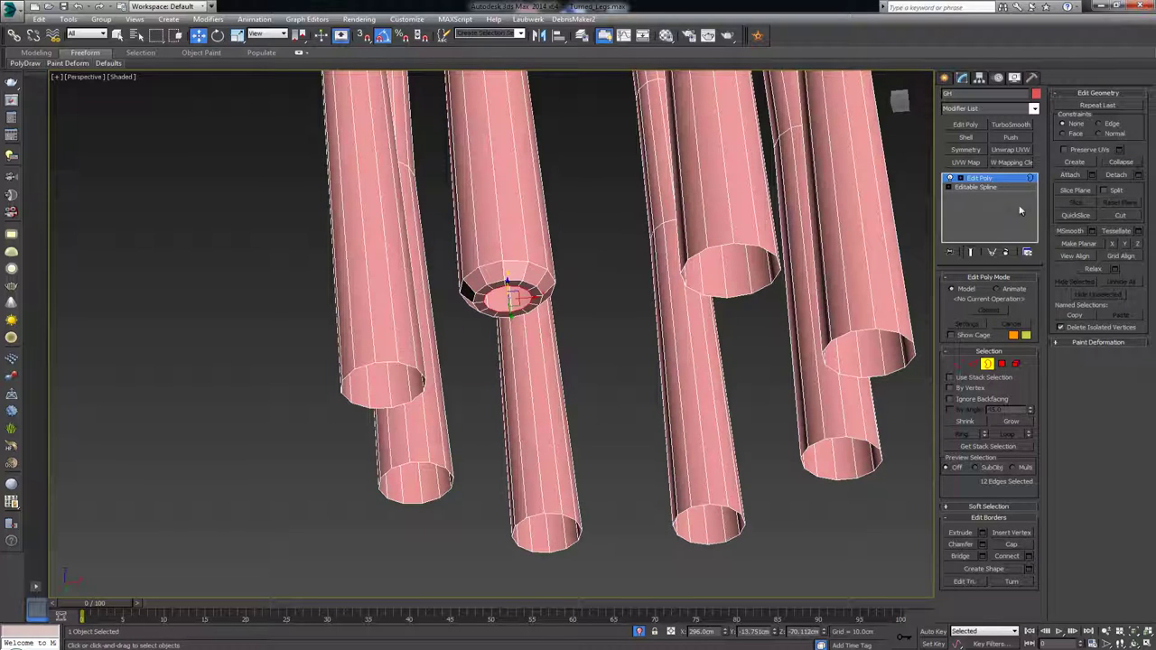
click(1015, 542)
key(4)
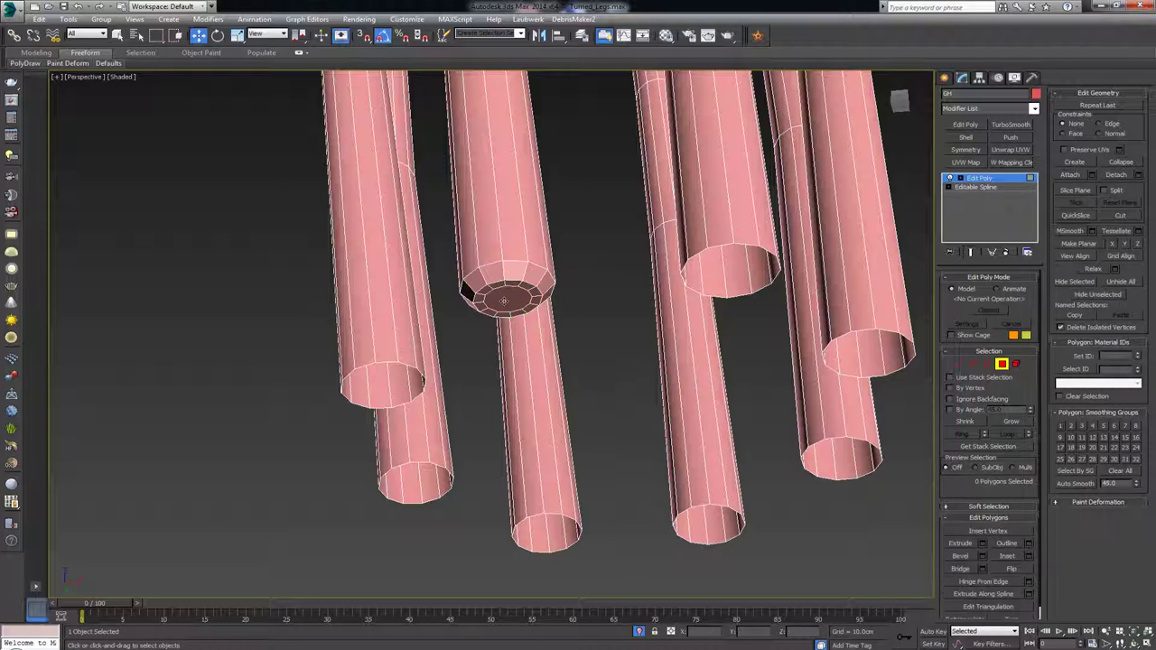
click(504, 300)
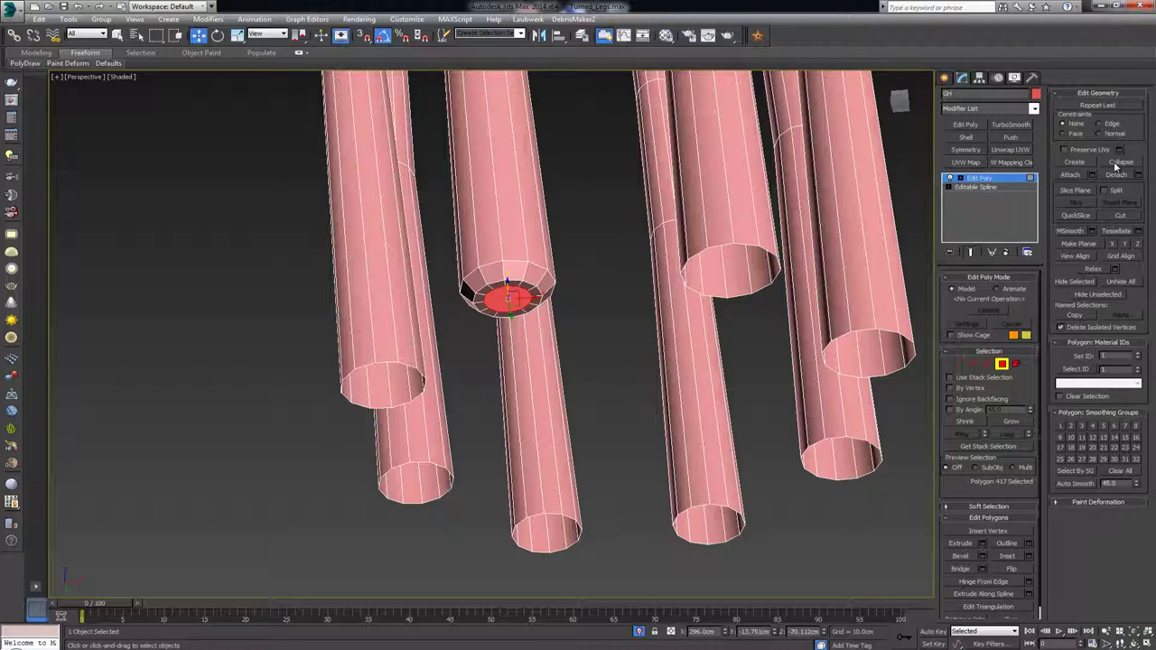
click(1118, 163)
click(1001, 365)
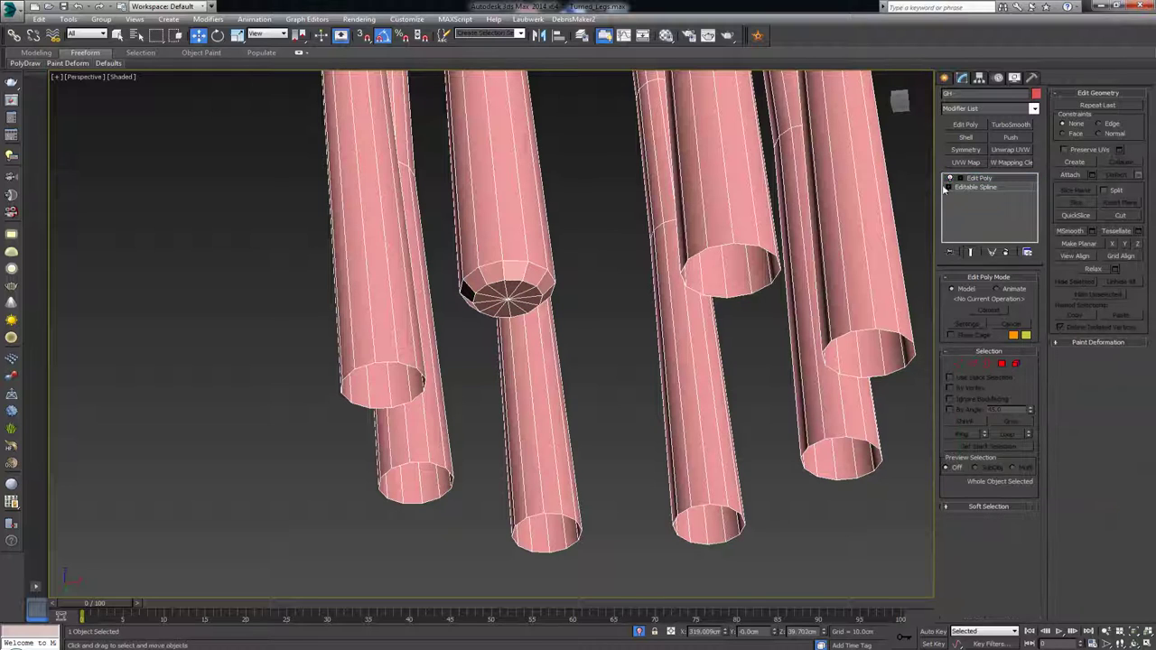
- Preview the test tube end with a TurboSmooth modifier, then remove that modifier
click(1011, 125)
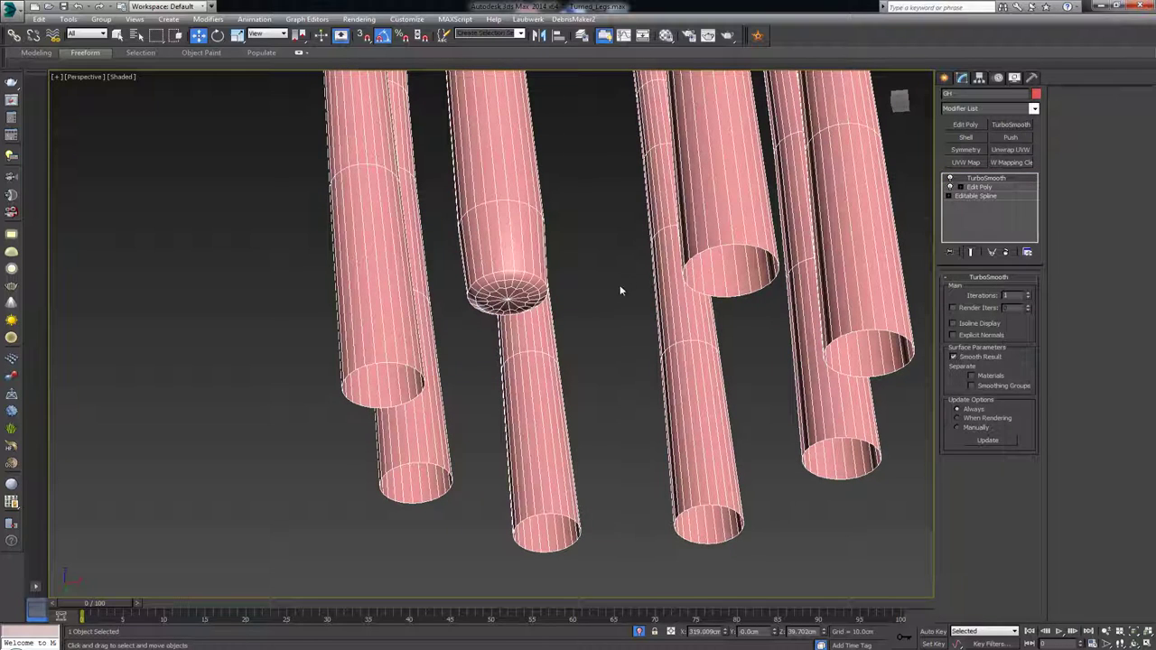
click(993, 196)
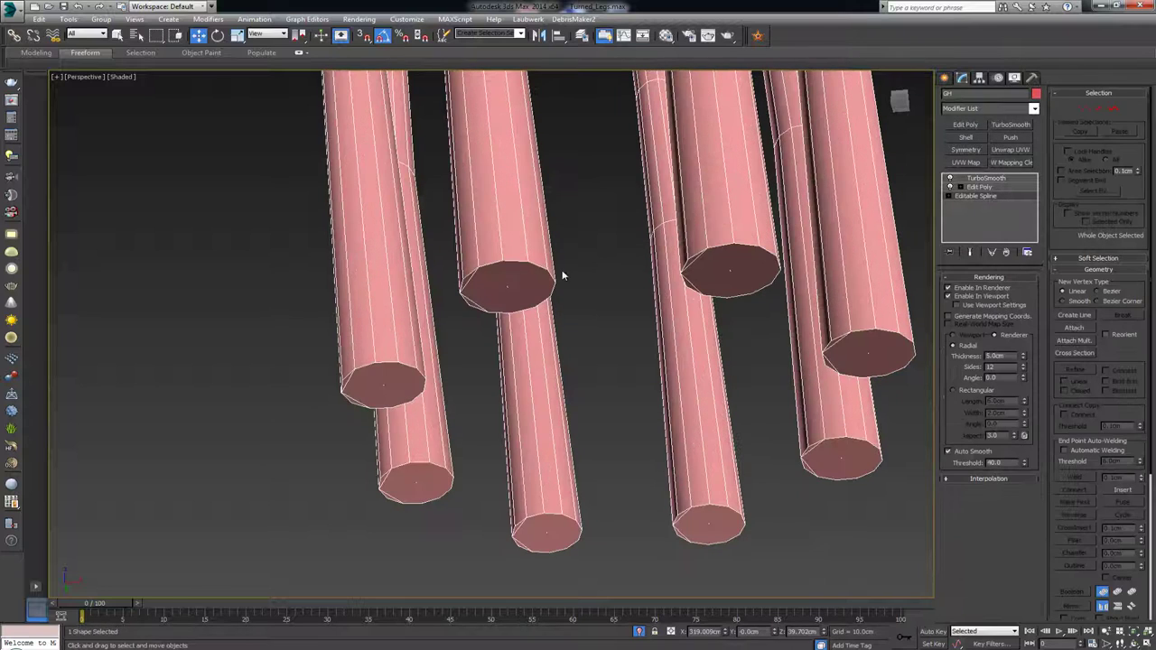
click(994, 187)
click(989, 178)
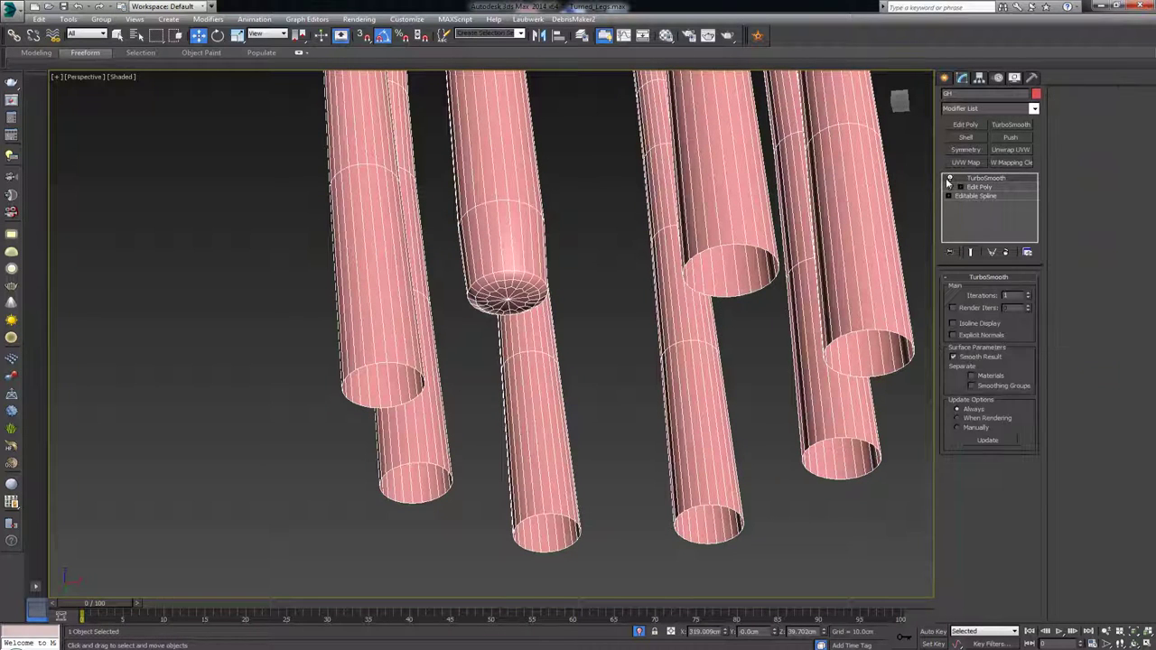
click(950, 179)
click(1009, 252)
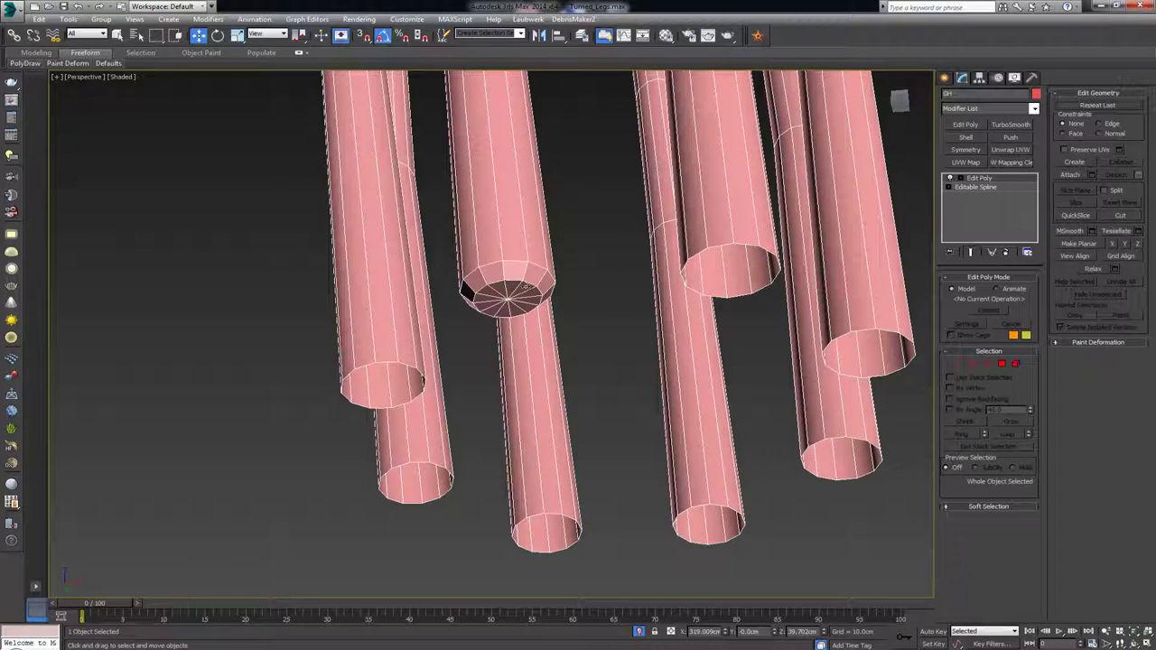
- Delete the center vertex of the test tube's cap and select the open border around the hole
key(1)
click(507, 298)
key(BackSpace)
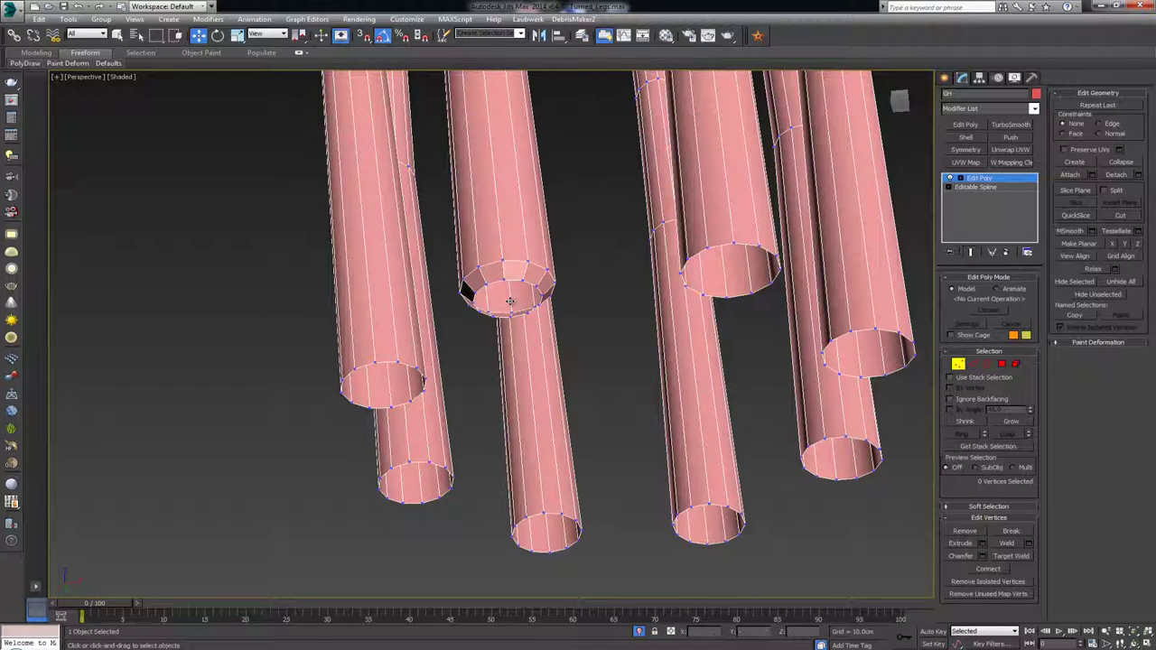
key(3)
click(533, 285)
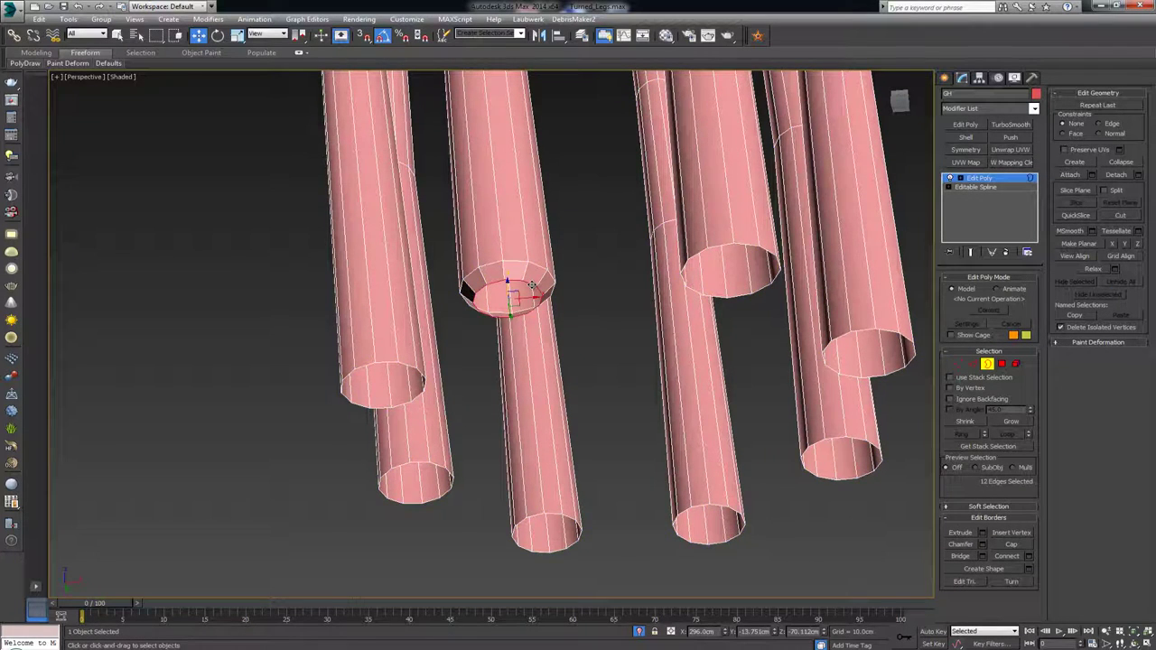
- Undo the trial bevel and cap edits on the single tube's bottom end
key(z)
scroll(532, 286, down, 3)
key(ctrl+z)
key(ctrl+z)
key(ctrl+z)
key(ctrl+z)
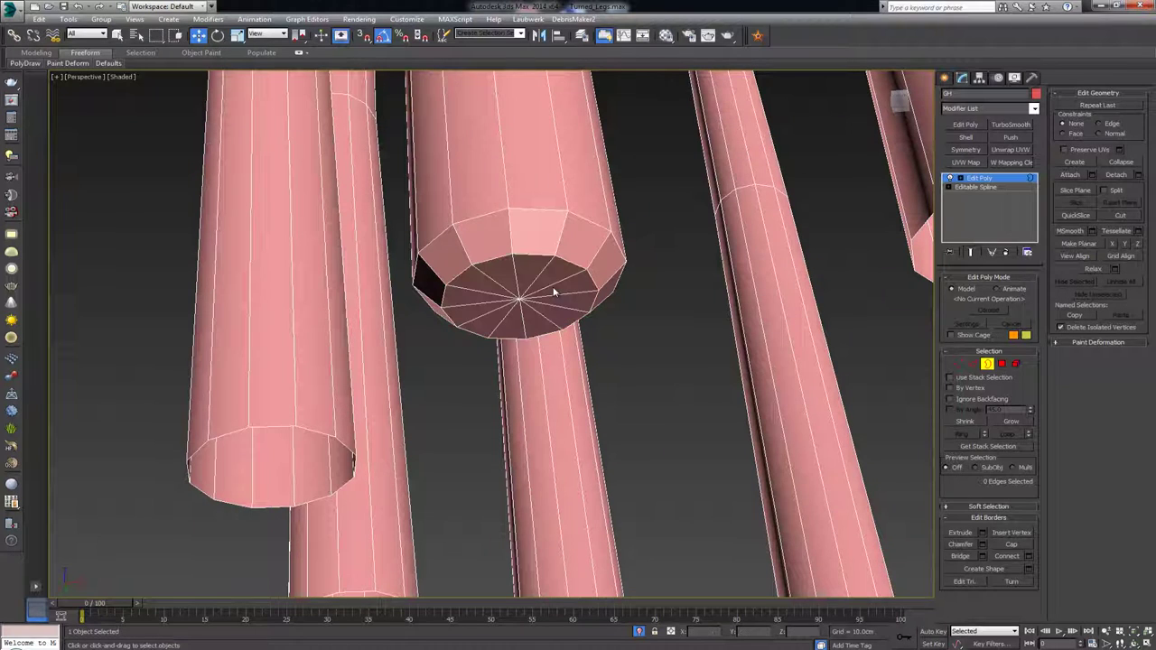
key(ctrl+y)
key(ctrl+y)
key(ctrl+y)
key(ctrl+y)
key(ctrl+z)
key(ctrl+z)
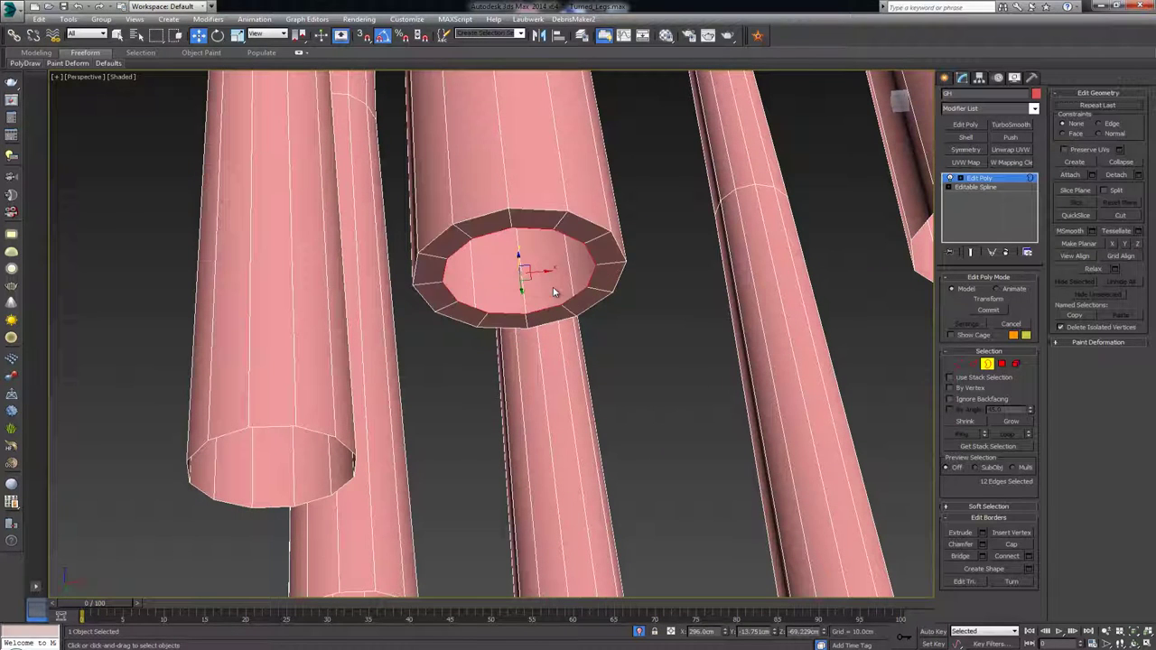
- Select the bottom borders of all eight tubes and scale a copy of them inward to form flat rings
scroll(641, 264, down, 5)
middle_drag(641, 265, 494, 297)
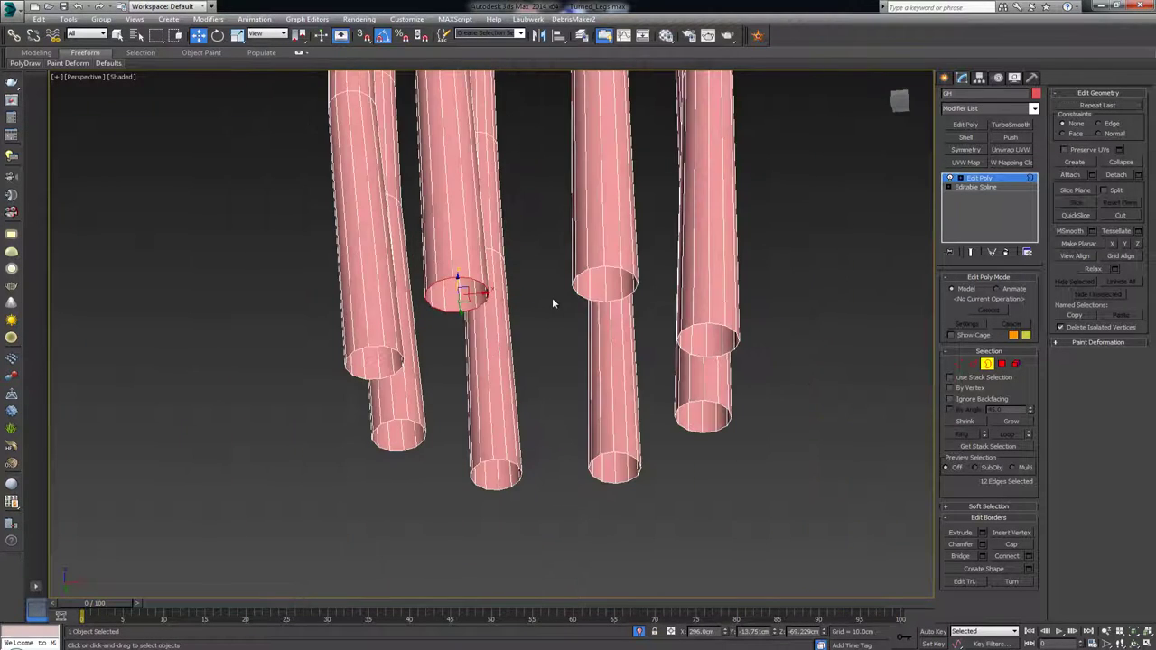
drag(833, 187, 244, 566)
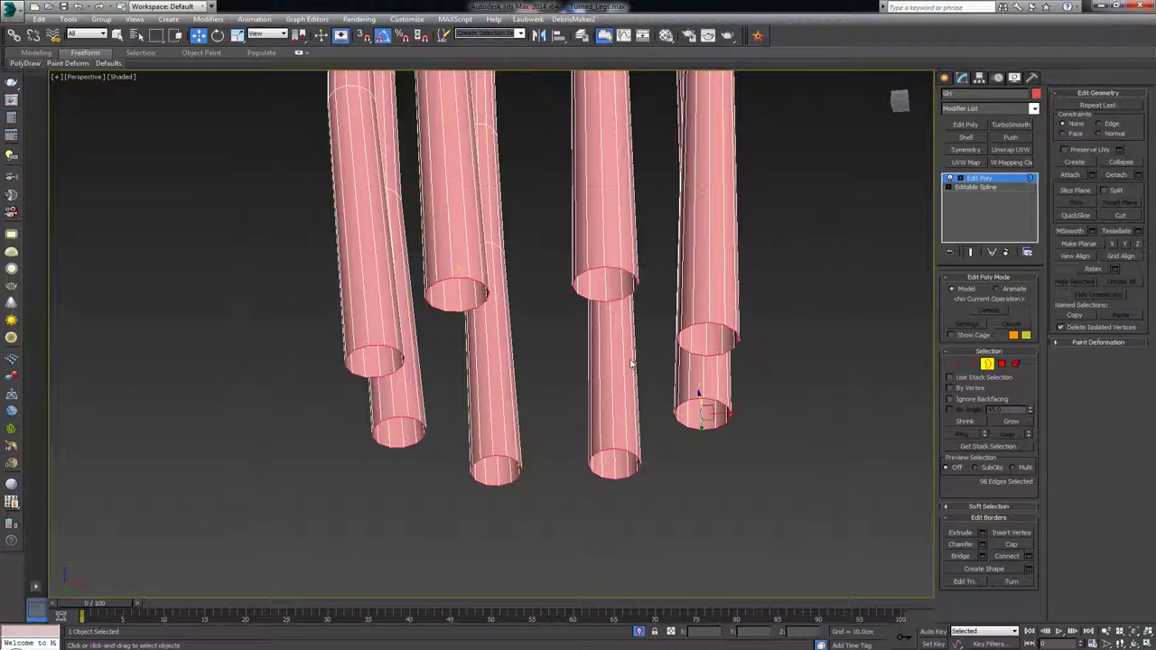
key(w)
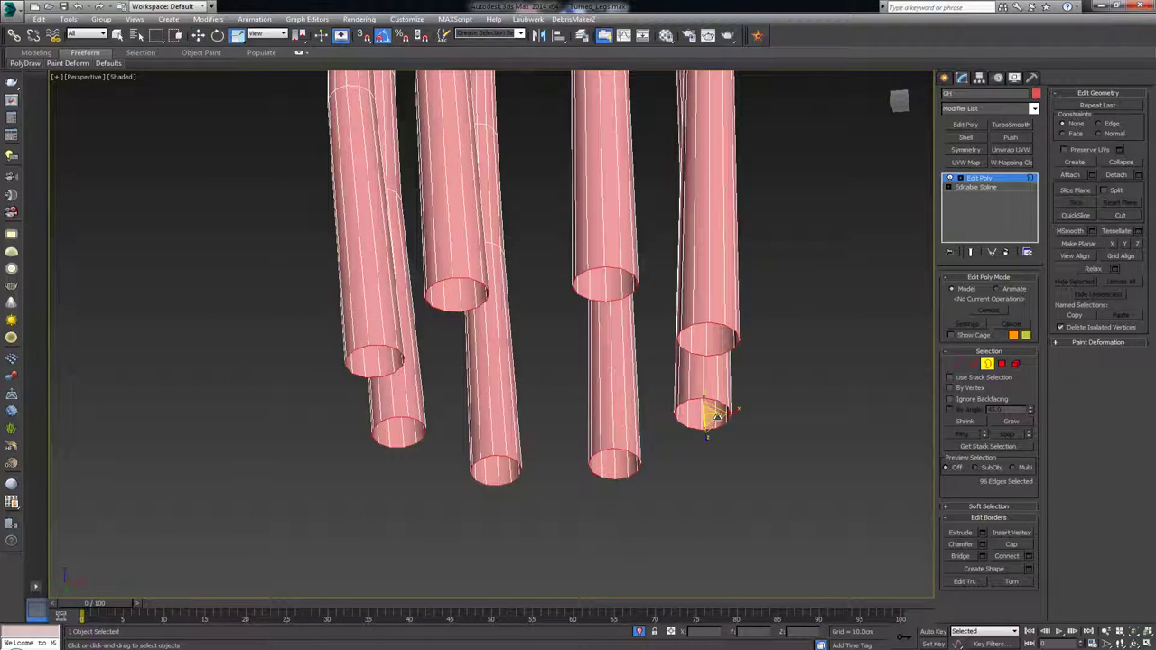
shift+drag(714, 417, 730, 464)
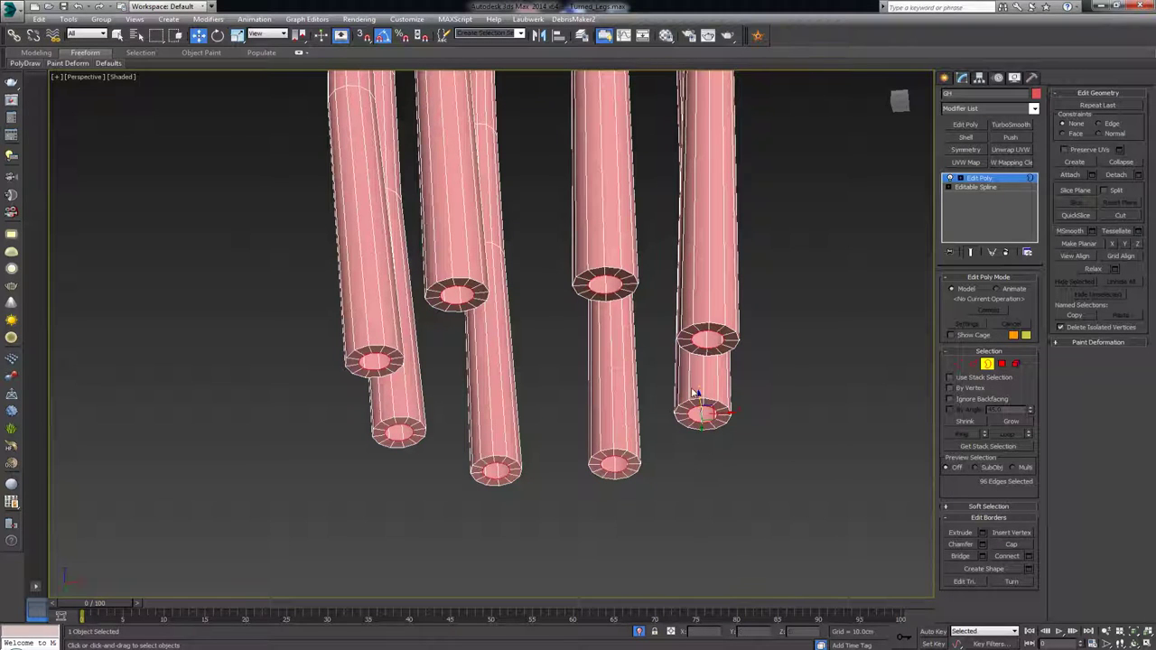
- Lower the inner borders of all eight tubes by about 1.4 cm to form beveled ends
alt+middle_drag(696, 433, 684, 452)
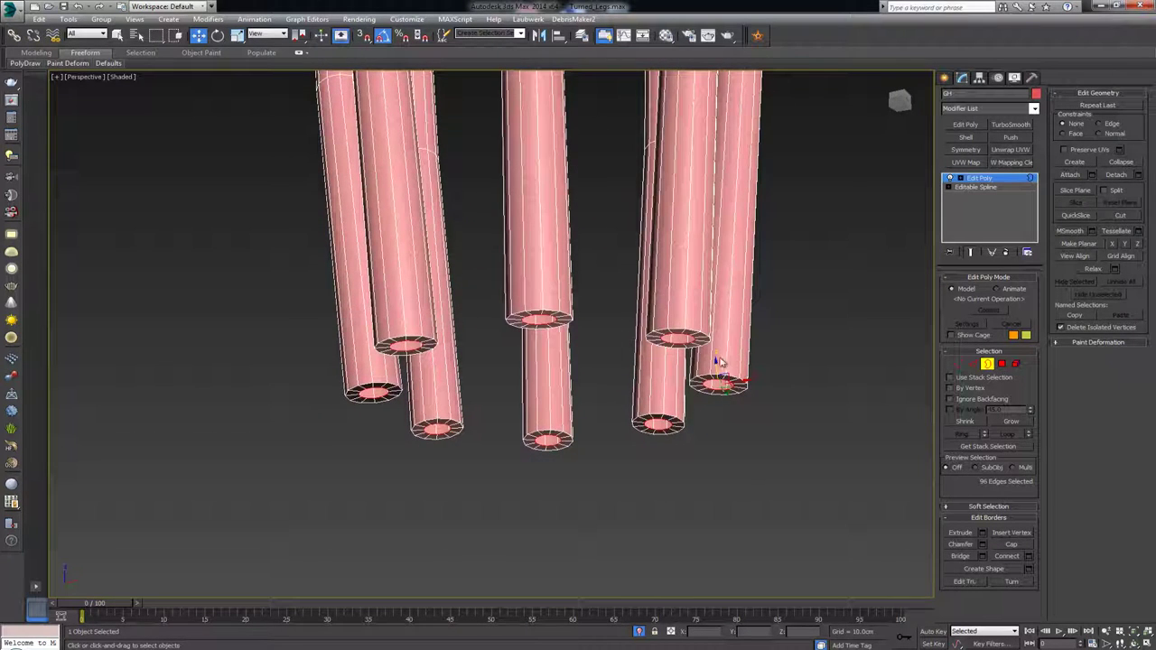
drag(716, 362, 716, 380)
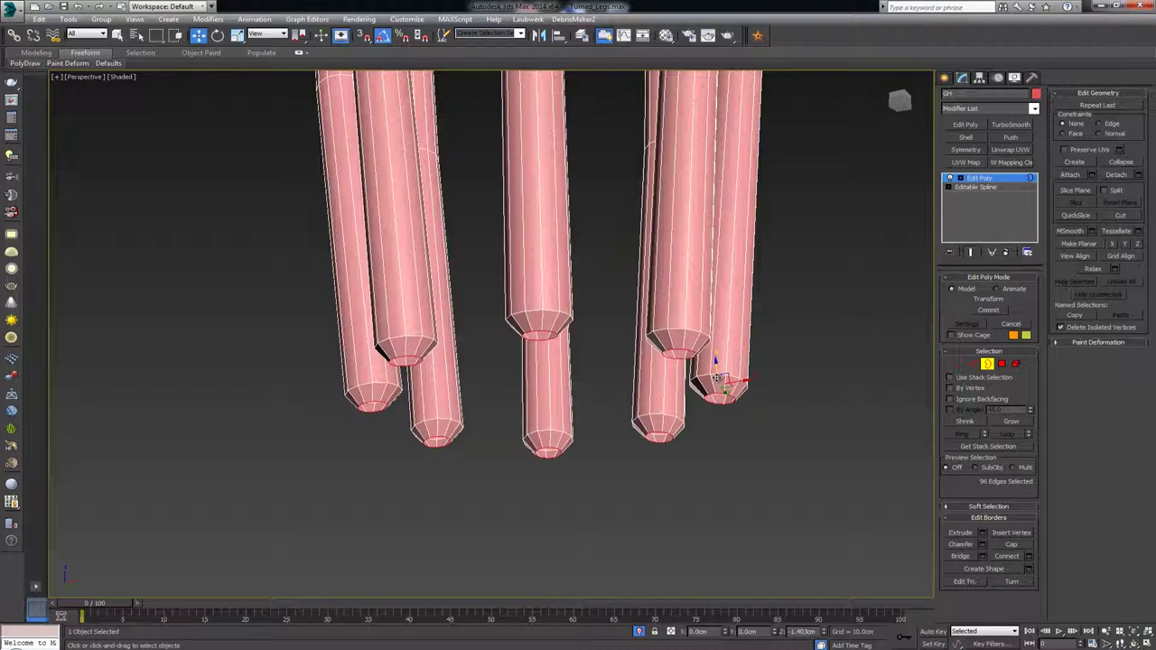
scroll(648, 392, up, 3)
alt+middle_drag(639, 400, 658, 372)
alt+middle_drag(565, 349, 646, 363)
scroll(648, 367, up, 3)
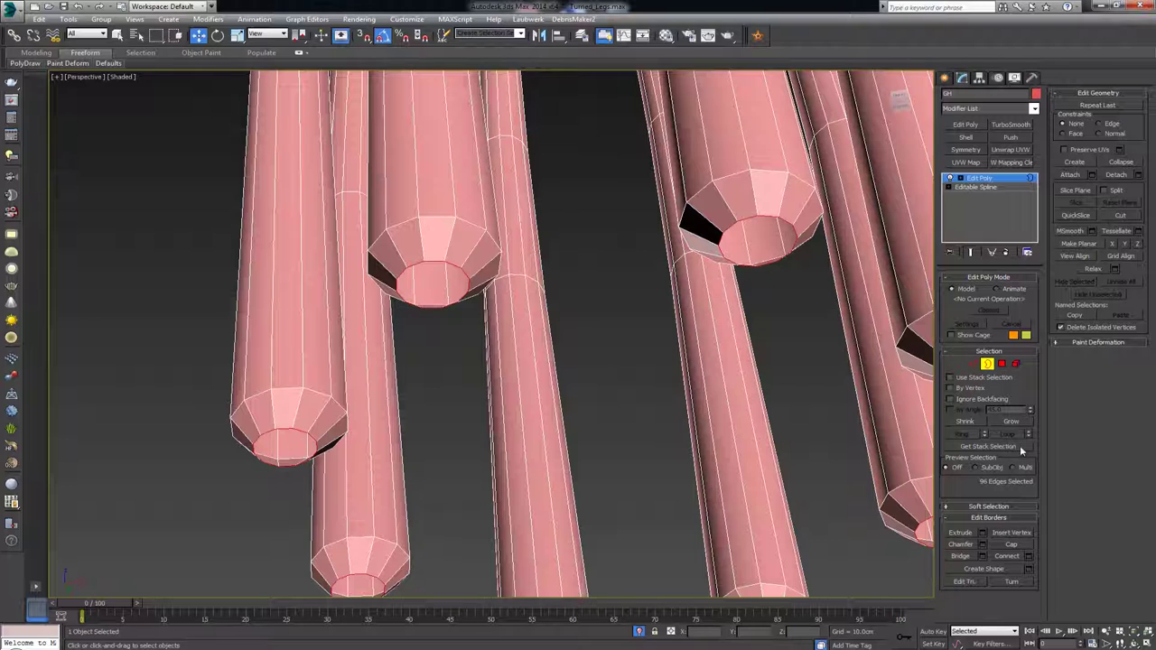
- Cap the selected borders, leave border editing and add a TurboSmooth modifier to the tubes
click(1011, 545)
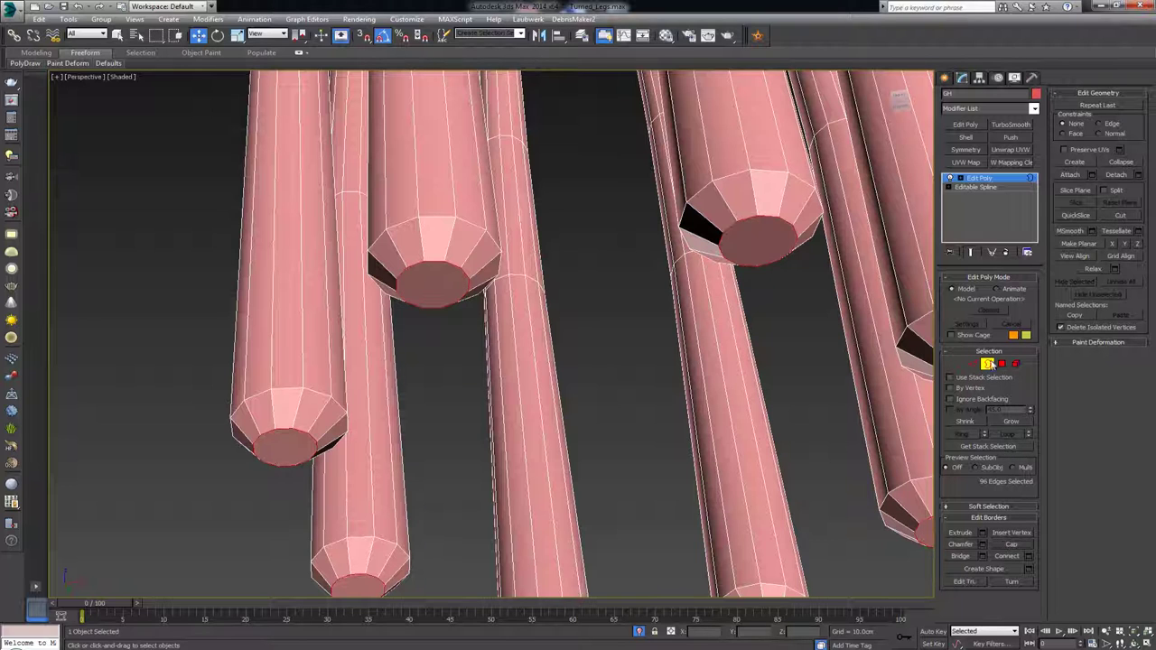
click(988, 363)
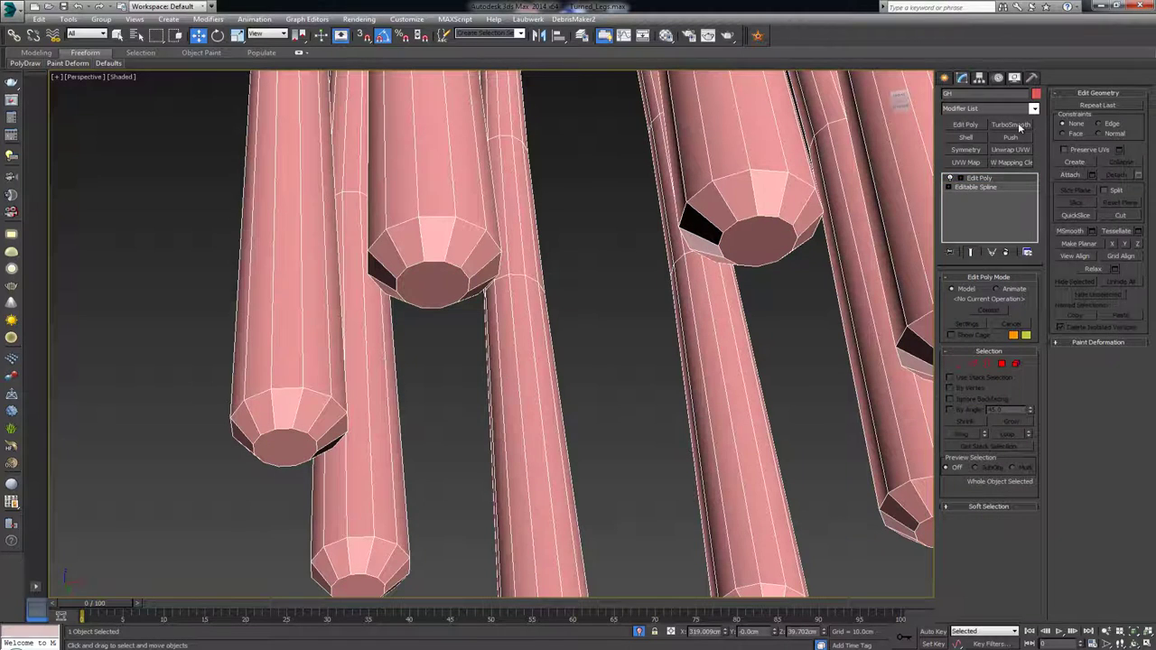
click(1019, 127)
click(556, 337)
scroll(569, 352, down, 8)
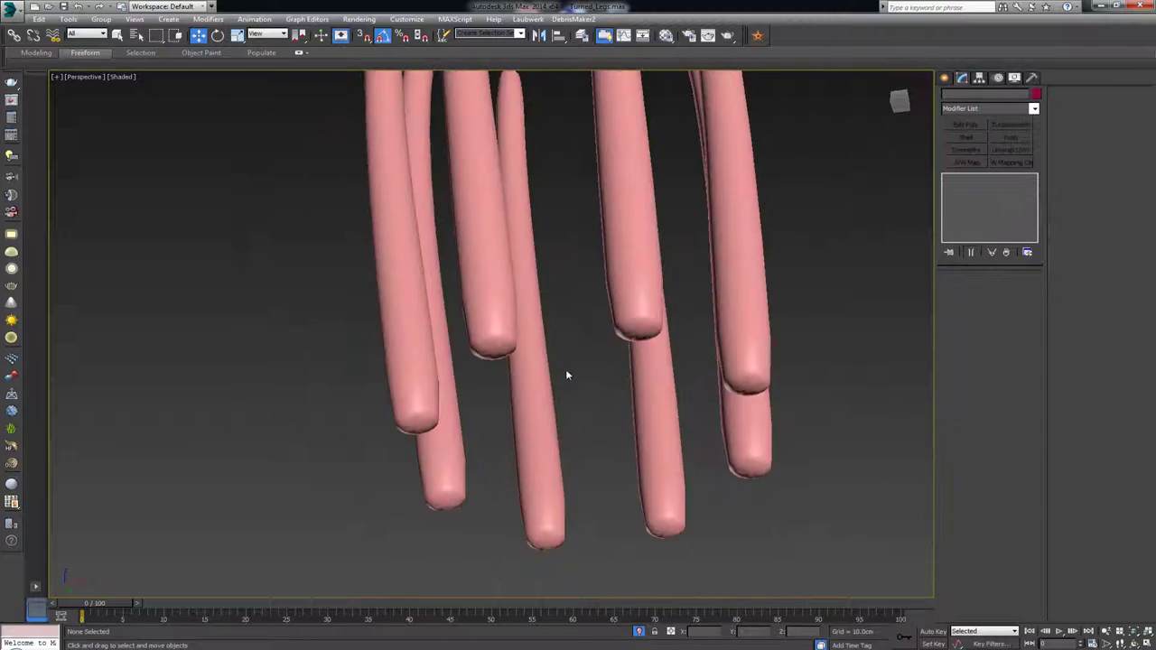
alt+middle_drag(580, 380, 563, 324)
scroll(562, 324, up, 4)
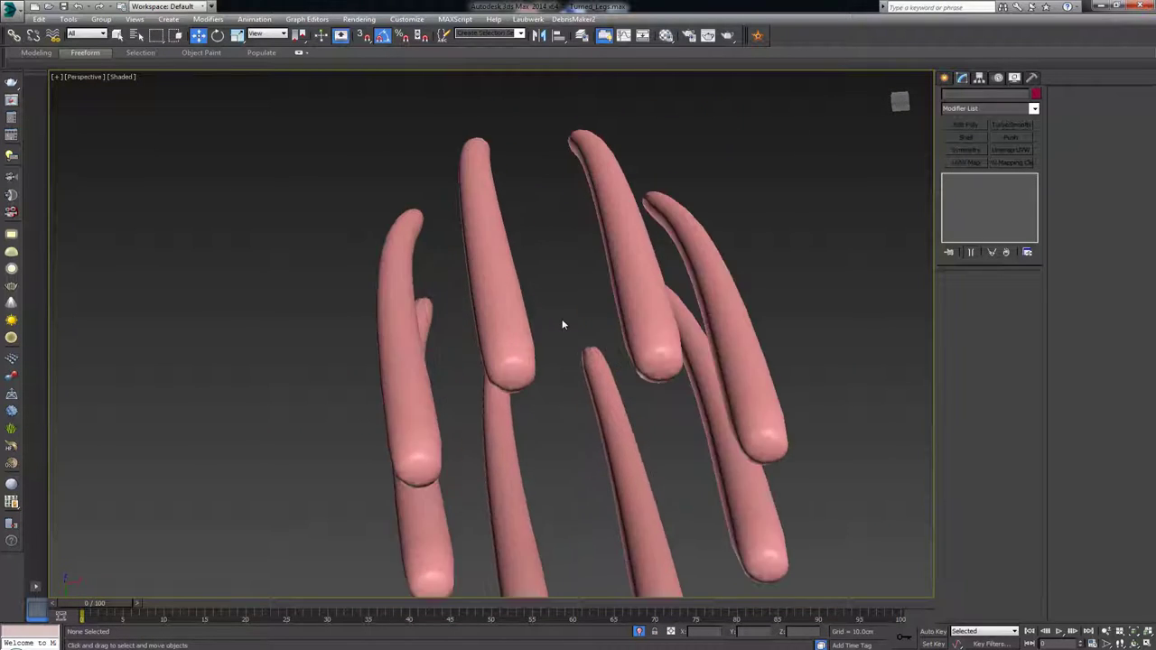
- Reselect the tubes, return to their Edit Poly level and turn off TurboSmooth to work on the top ends
click(594, 359)
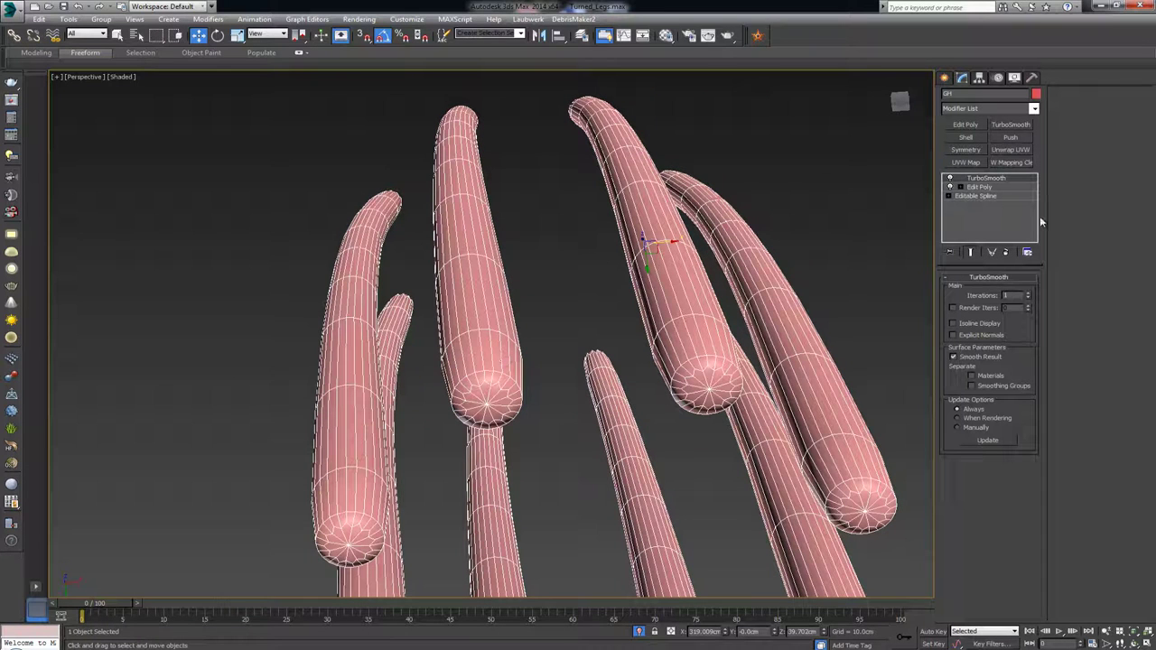
click(985, 191)
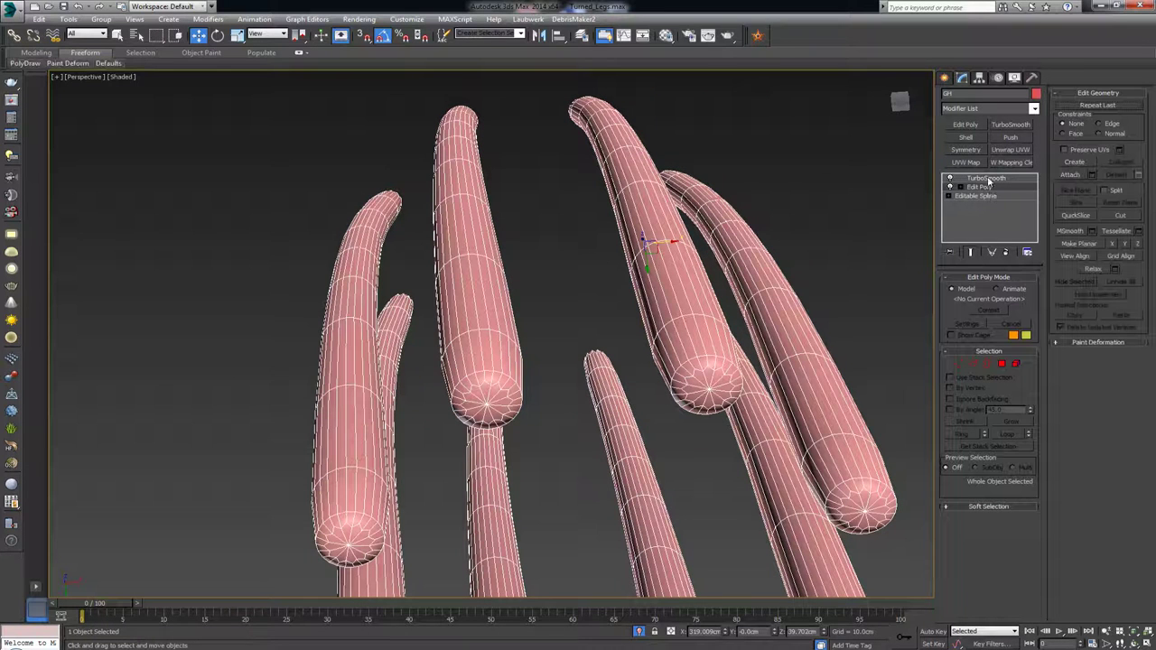
click(987, 179)
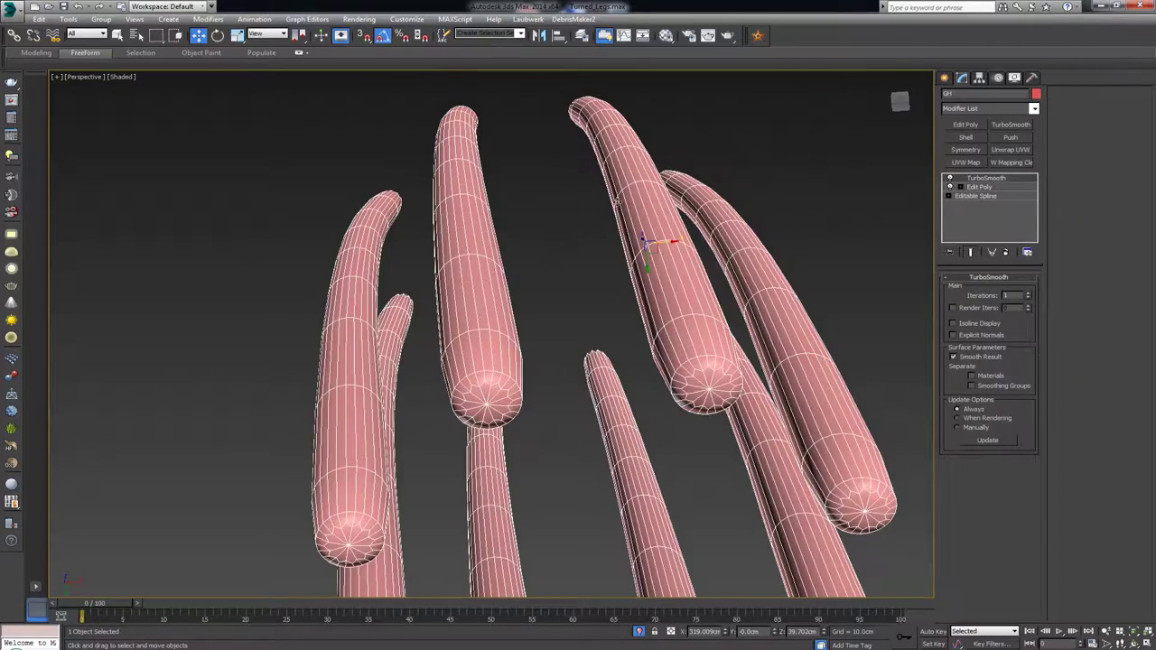
alt+middle_drag(618, 201, 580, 265)
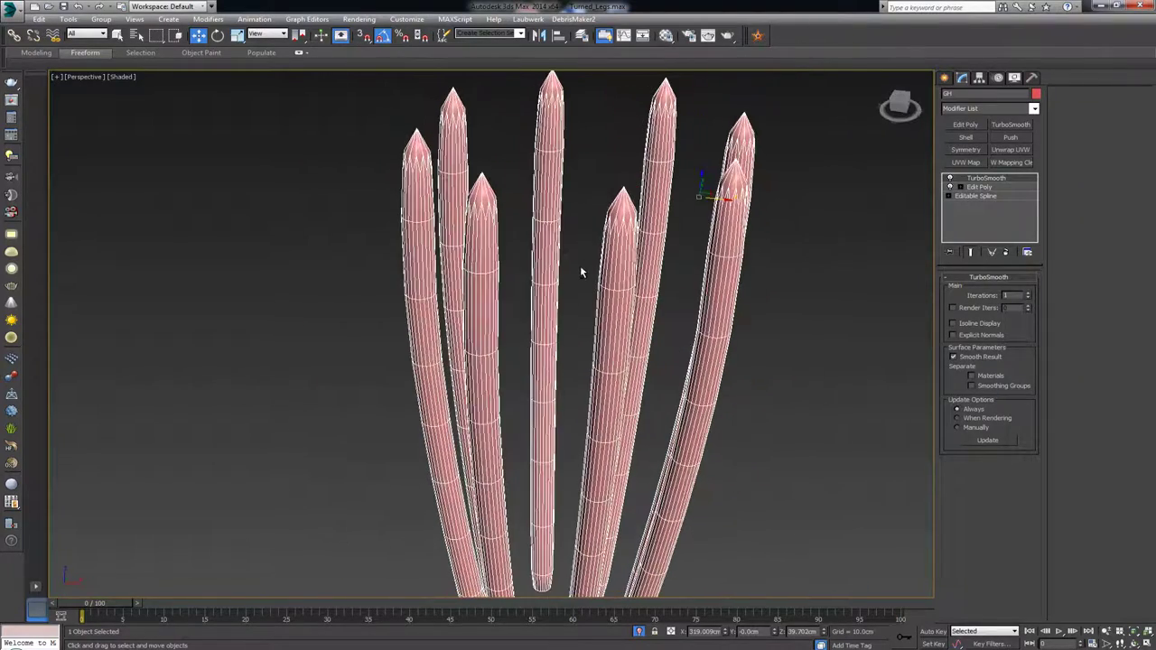
click(979, 187)
click(950, 178)
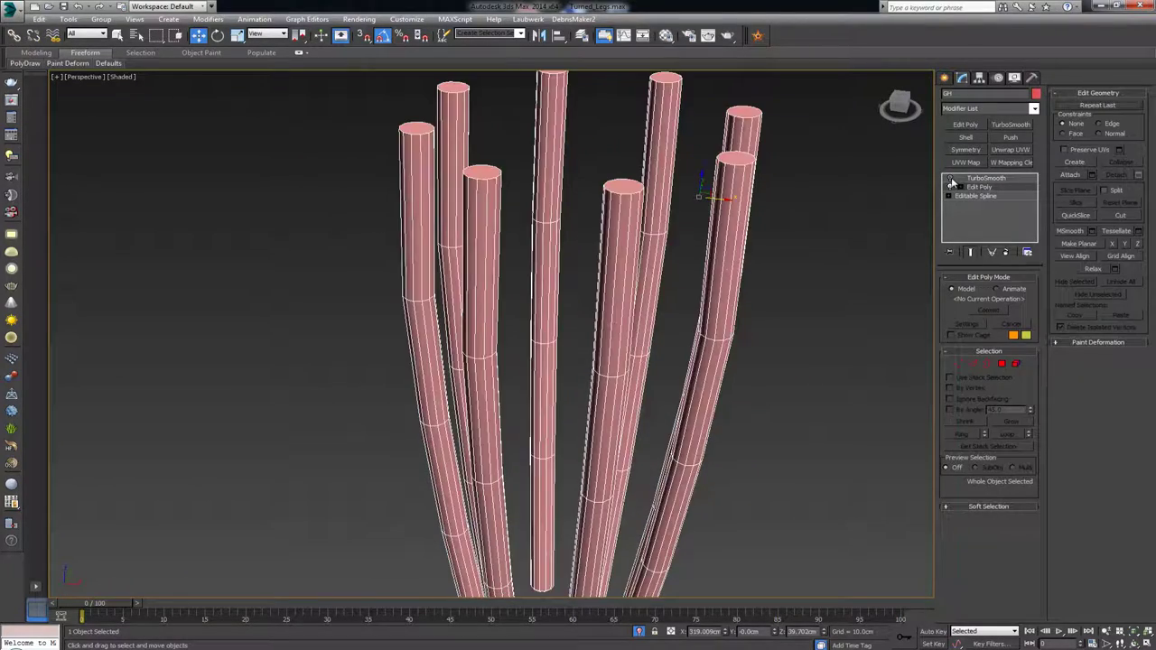
- Select the top cap polygons of all eight tubes
middle_drag(734, 193, 747, 332)
scroll(748, 334, up, 2)
key(4)
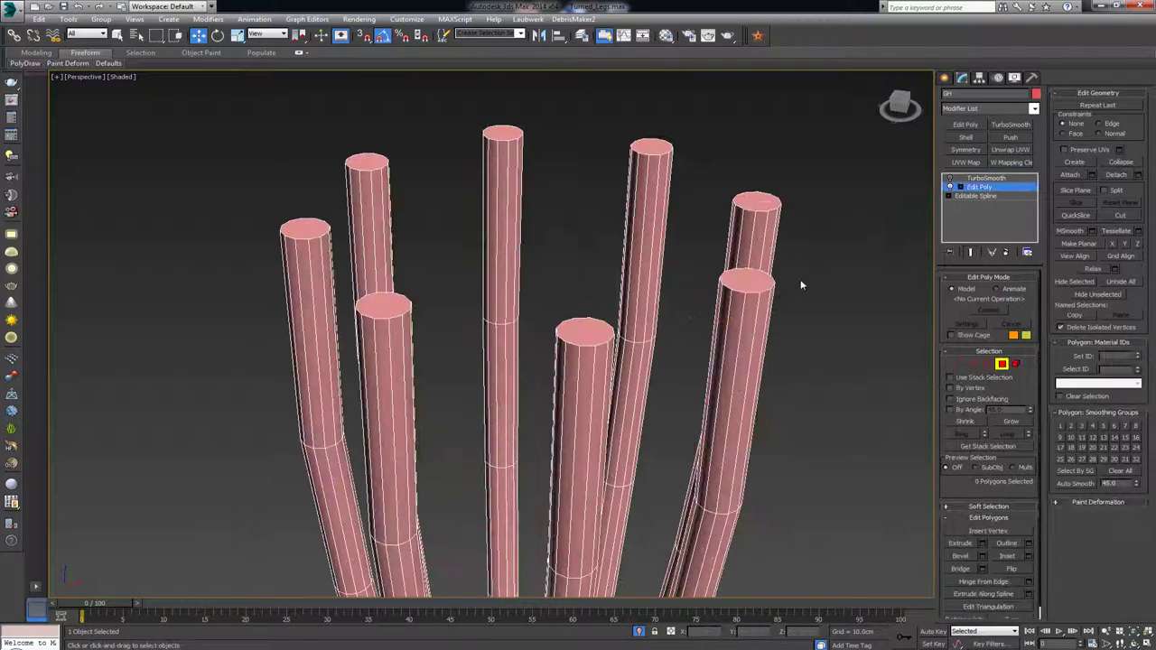
click(754, 275)
ctrl+click(757, 205)
ctrl+click(649, 155)
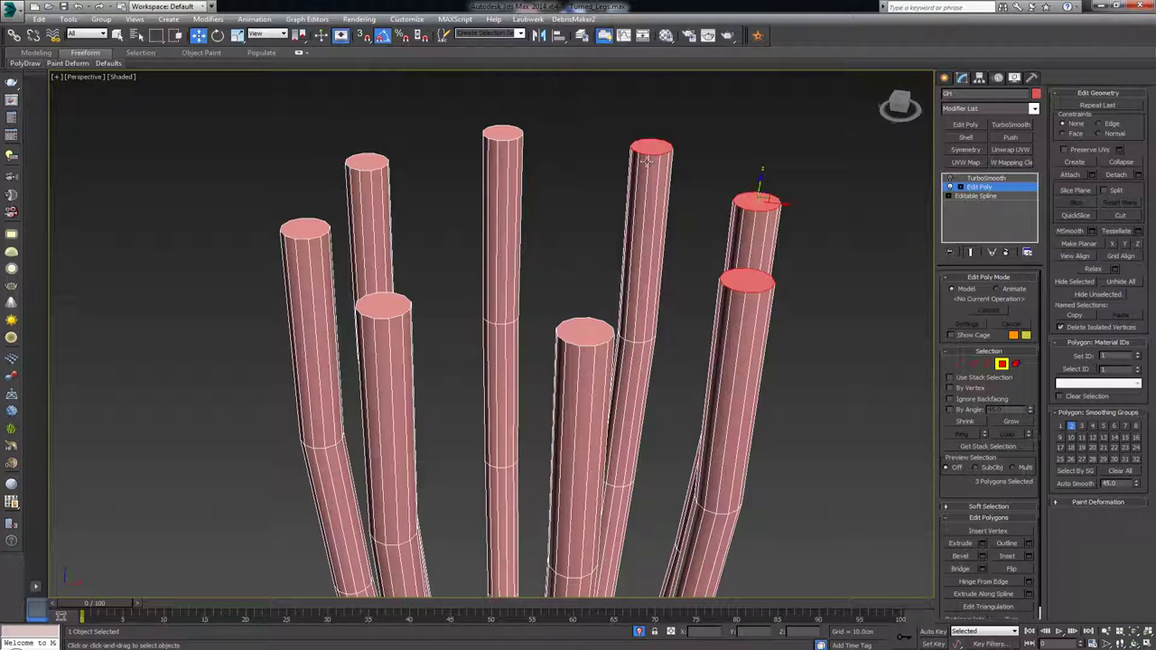
ctrl+click(585, 334)
ctrl+click(384, 307)
ctrl+click(305, 228)
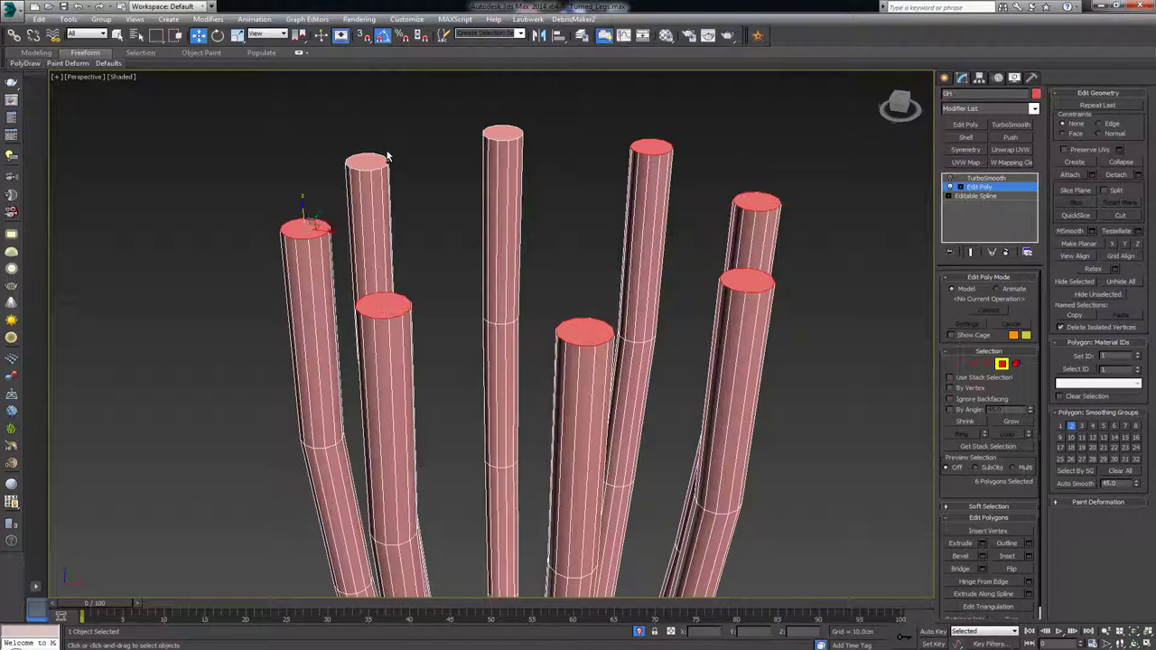
ctrl+click(361, 161)
ctrl+click(502, 133)
middle_drag(567, 197, 570, 247)
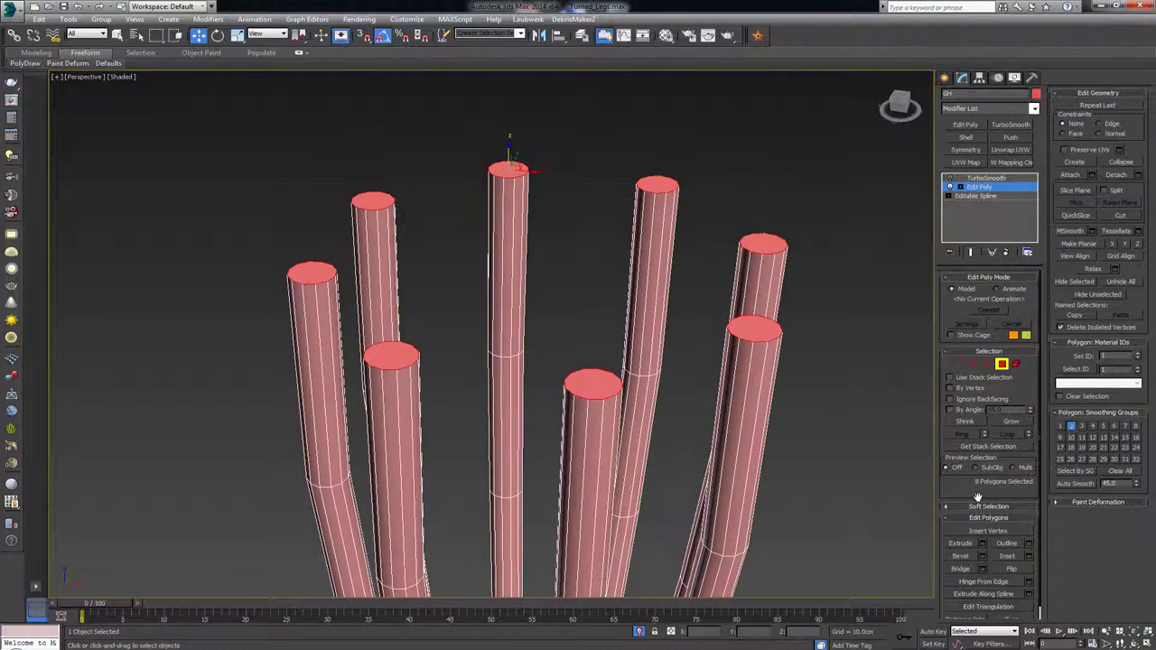
- Bevel the selected tube tops upward and inward with an outline of about -1.13 cm
click(983, 558)
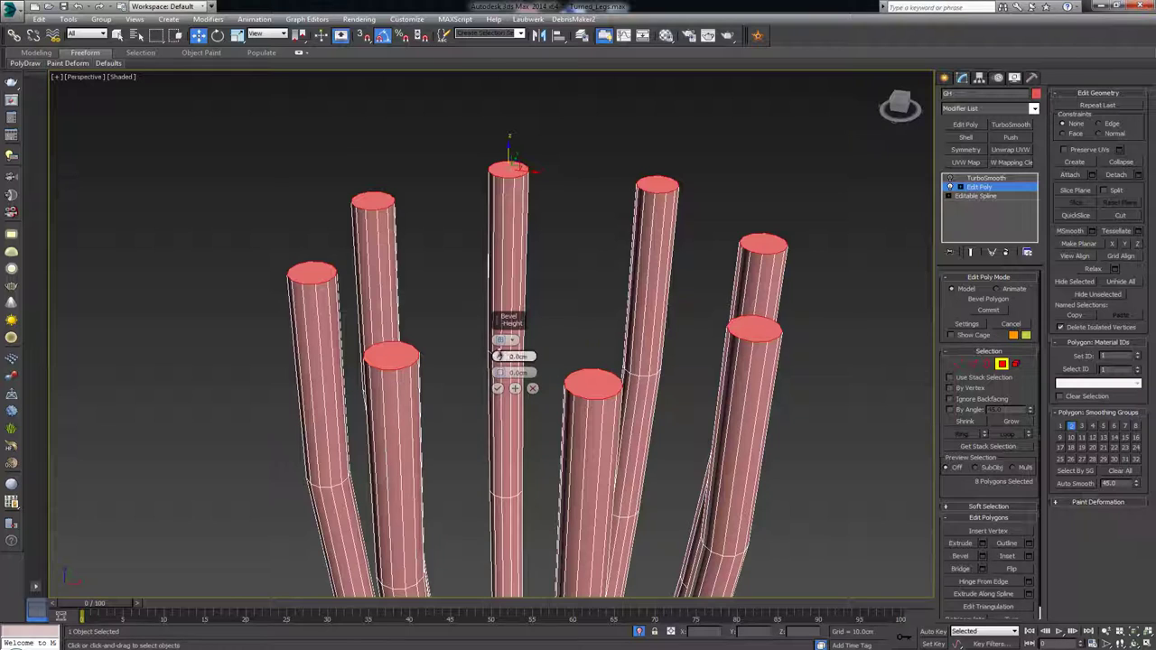
drag(509, 361, 499, 372)
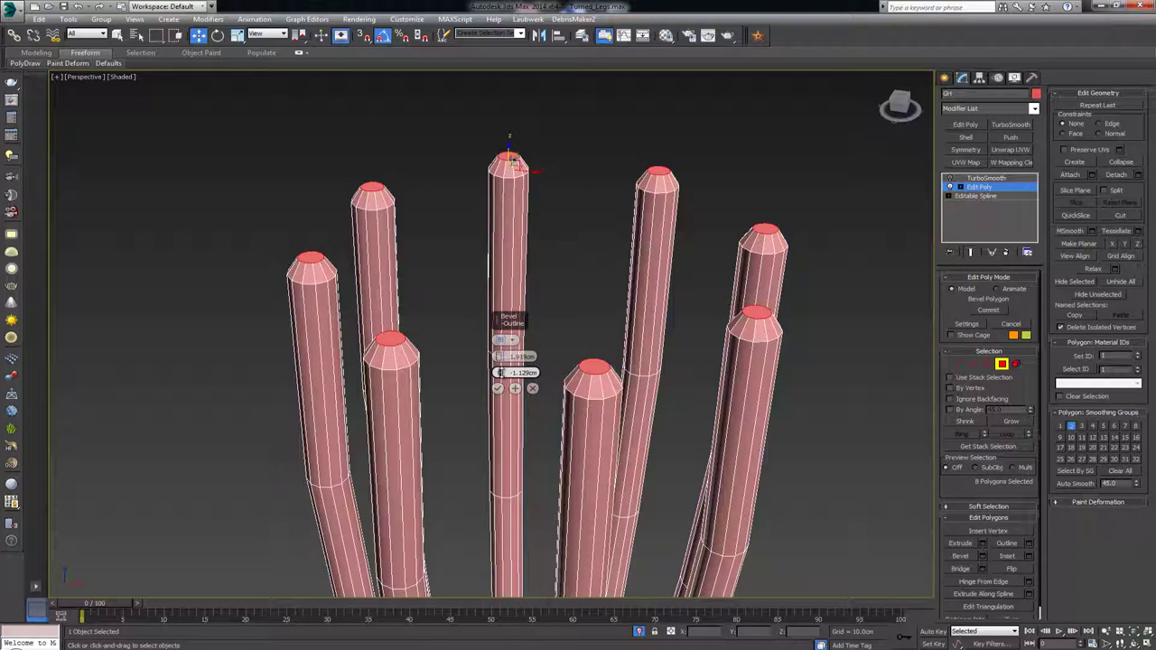
click(496, 388)
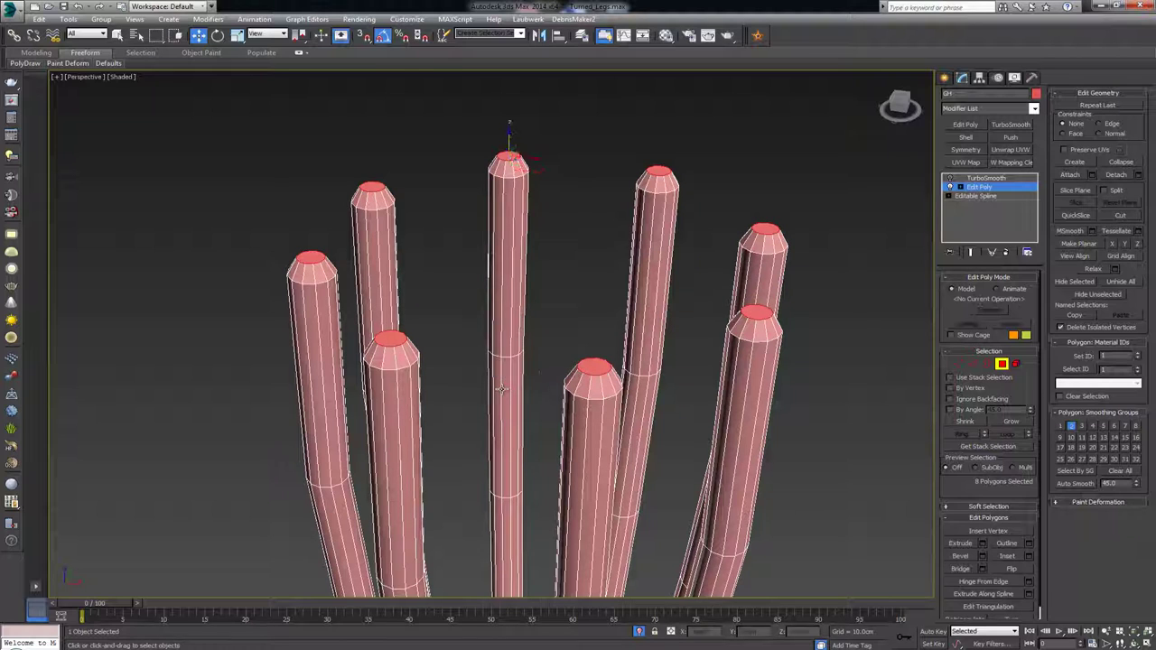
- Leave polygon editing, turn the tubes' TurboSmooth back on and deselect them
click(587, 322)
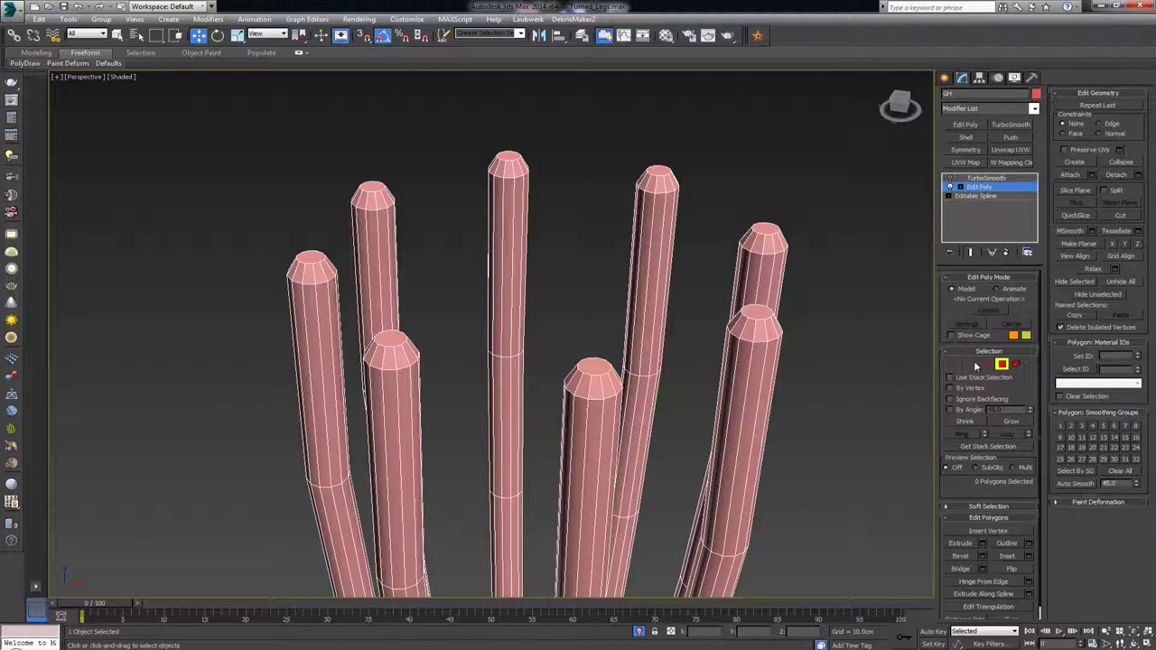
click(1004, 365)
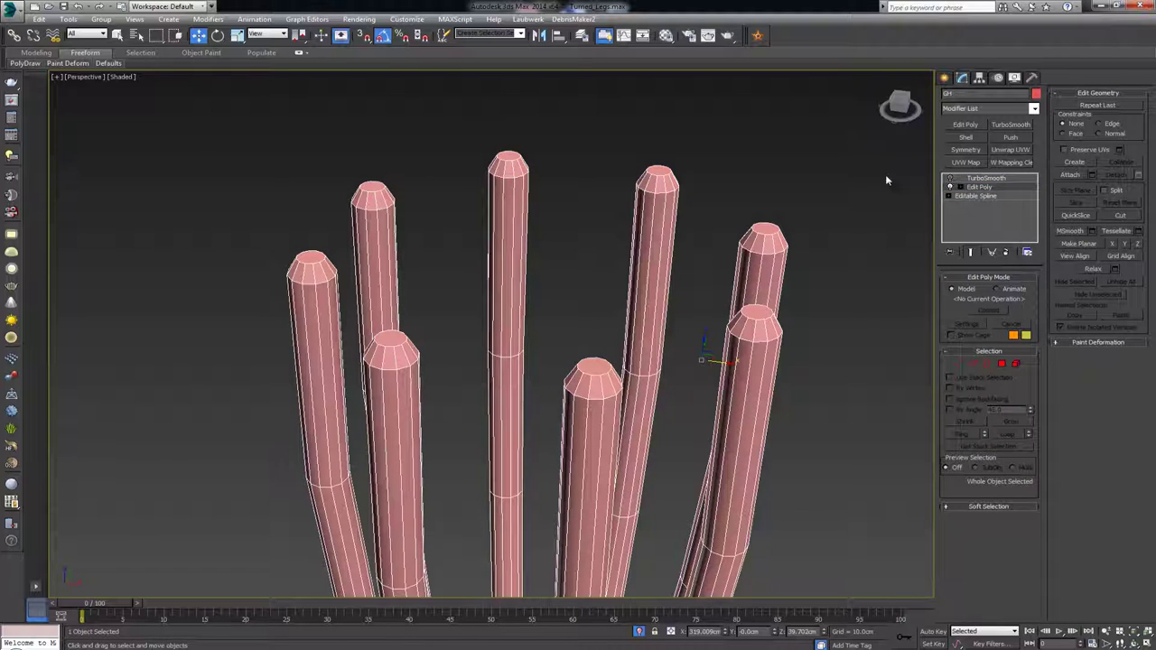
click(951, 183)
click(683, 232)
scroll(690, 194, down, 5)
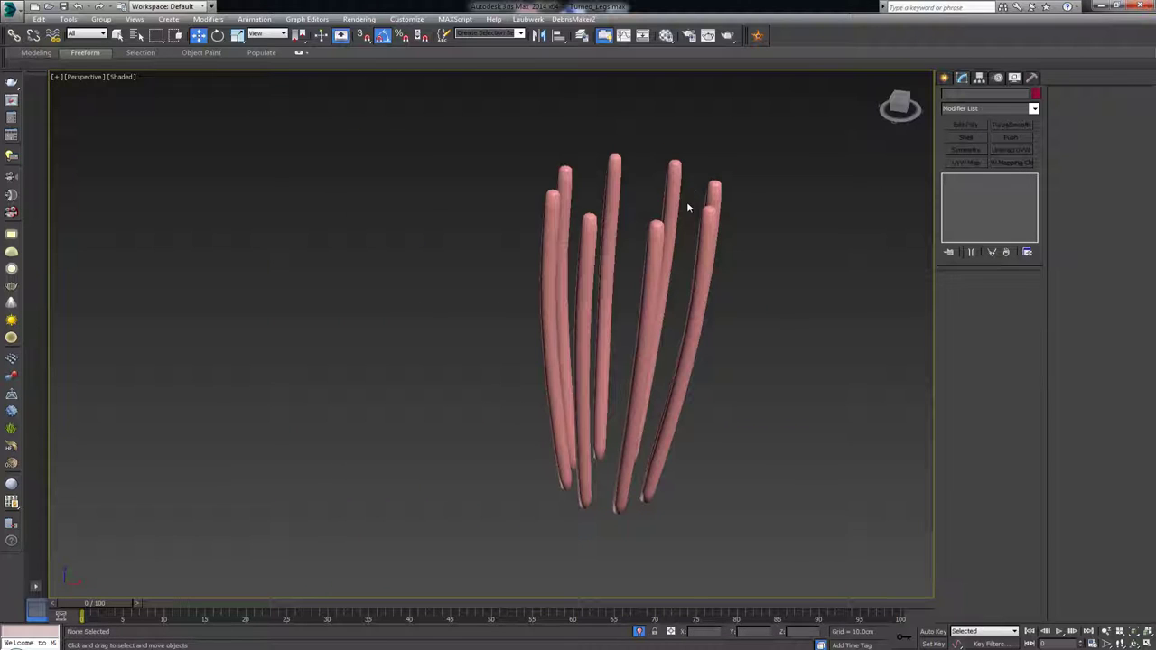
- End isolation of the tubes and add a TurboSmooth modifier to the leg
right_click(681, 240)
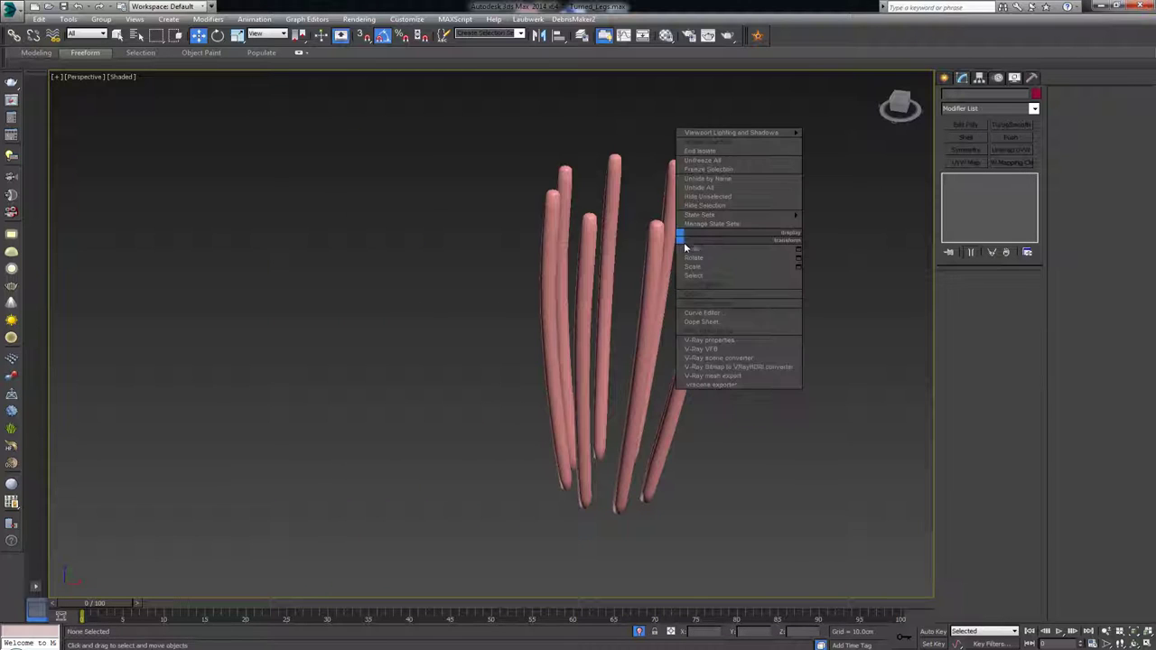
click(714, 152)
click(539, 277)
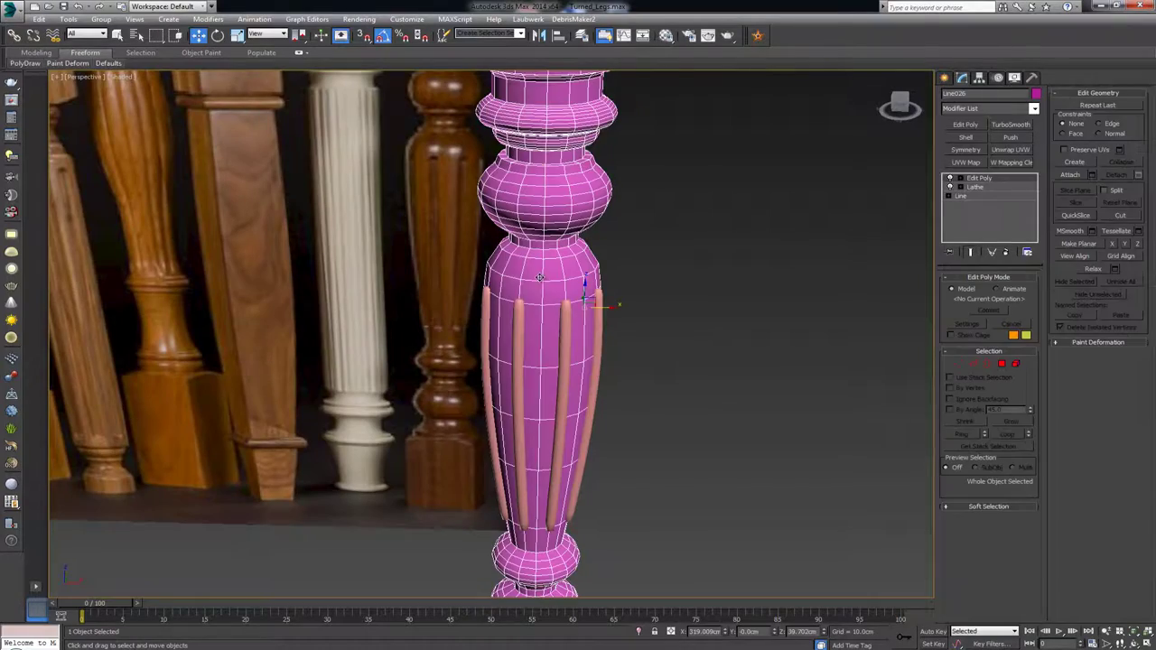
alt+middle_drag(564, 325, 622, 300)
scroll(622, 300, down, 4)
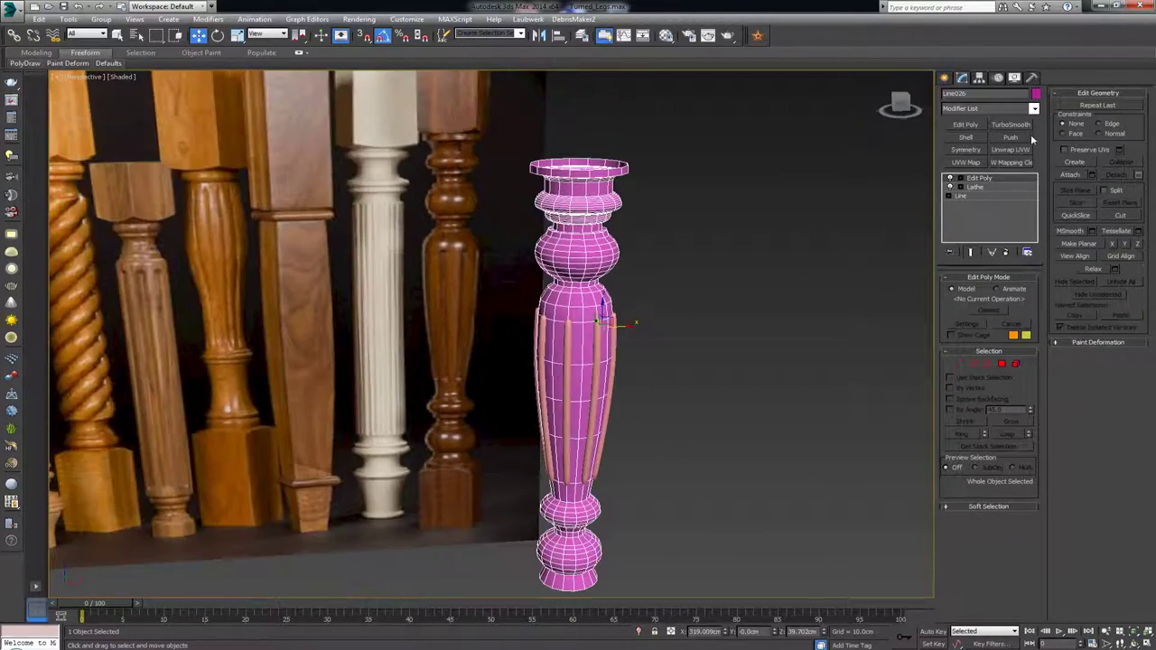
click(1010, 124)
click(696, 261)
alt+middle_drag(705, 288, 711, 266)
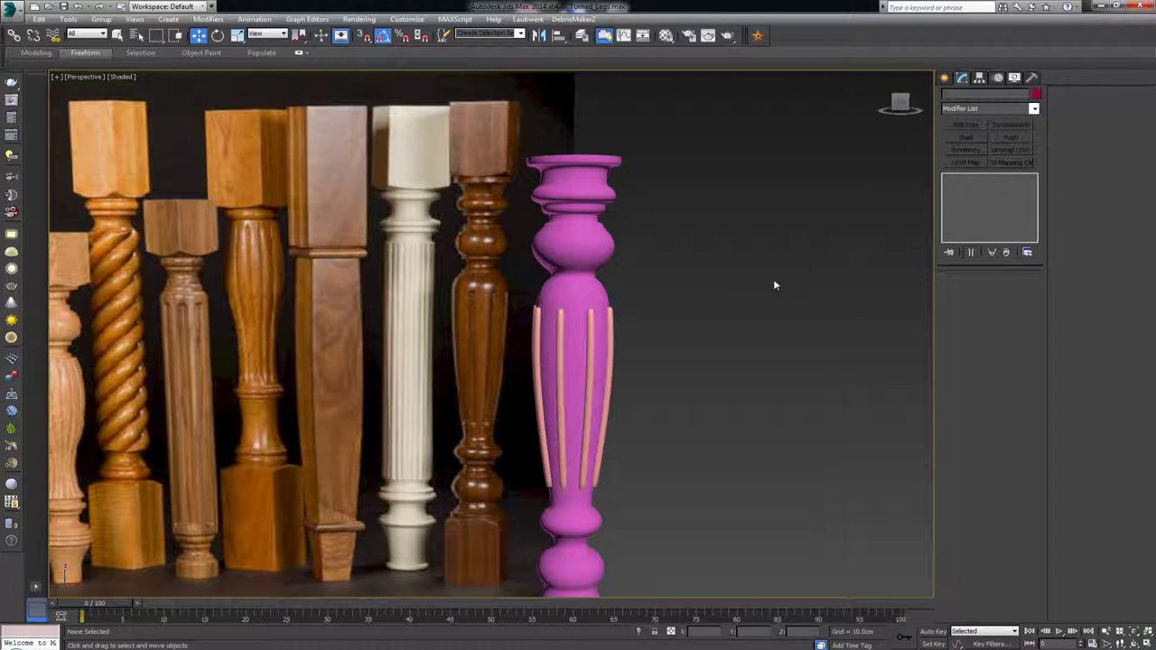
- Select the smoothed leg and start a ProBoolean compound object on it with the Subtraction operation
click(589, 261)
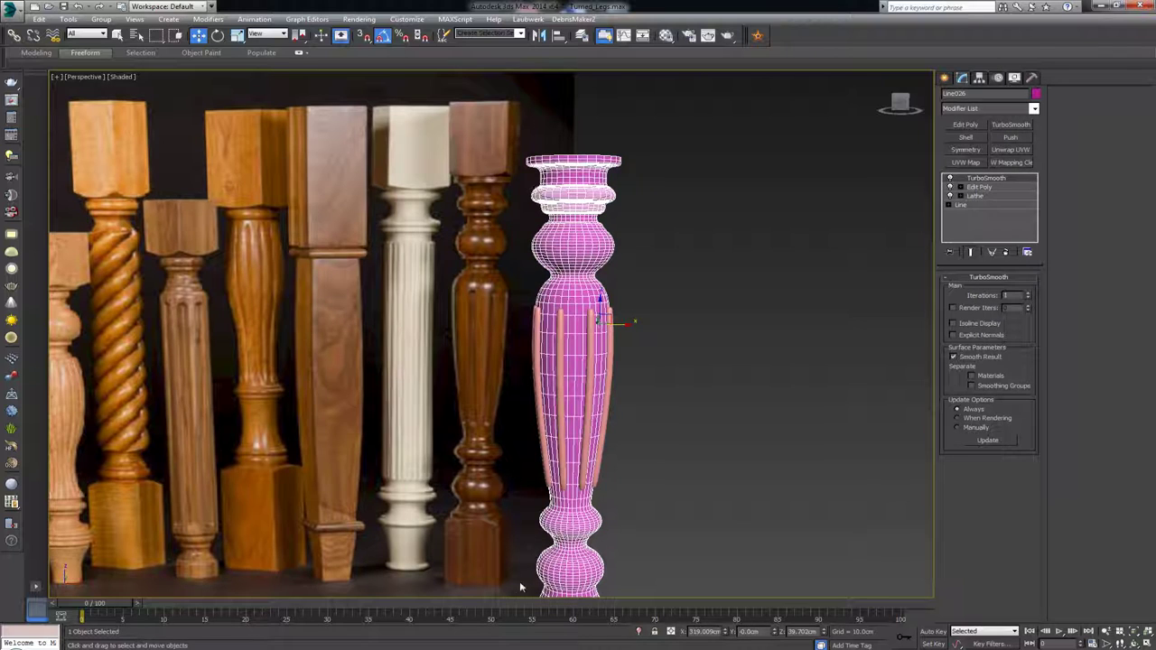
middle_drag(484, 532, 496, 399)
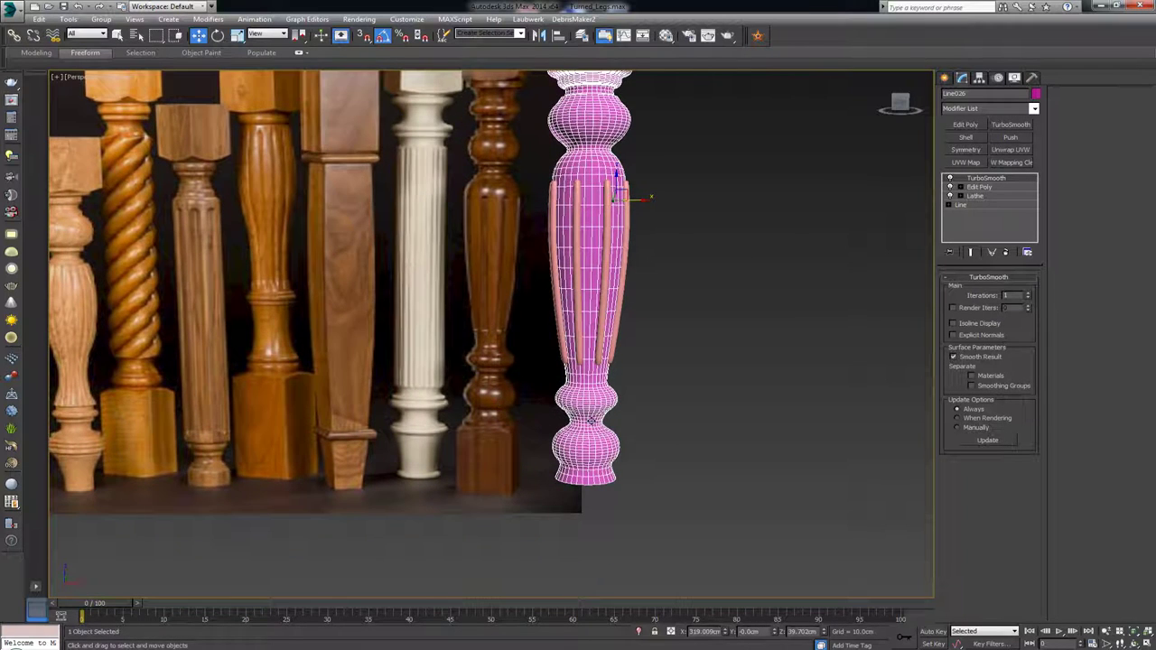
scroll(592, 422, up, 2)
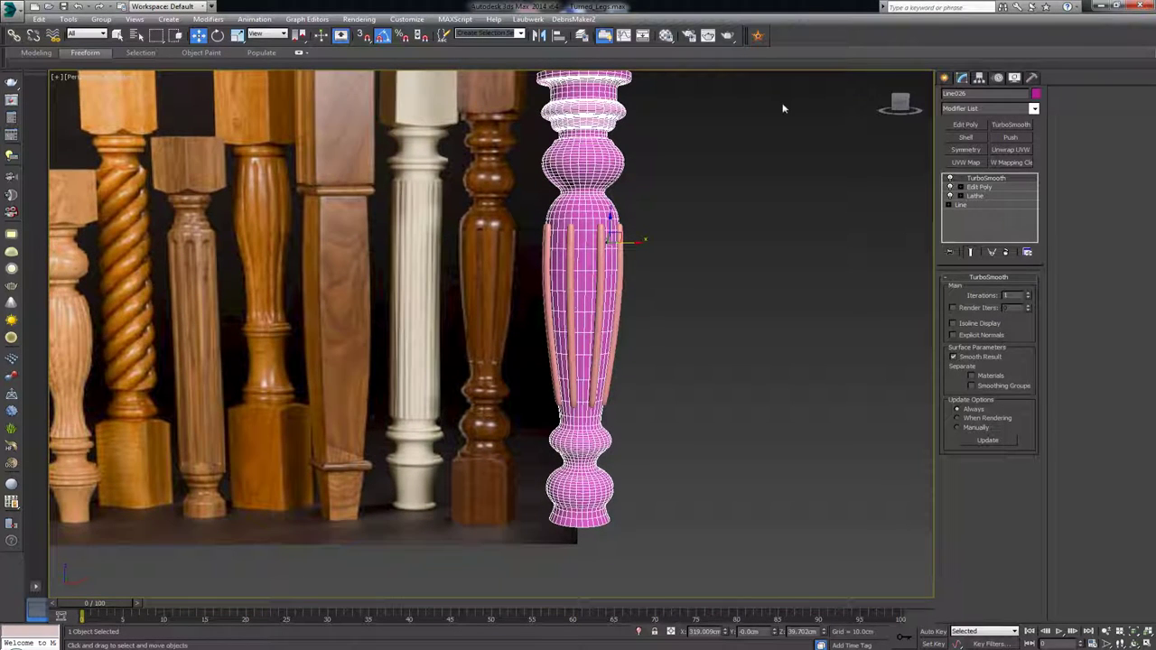
middle_drag(700, 135, 690, 203)
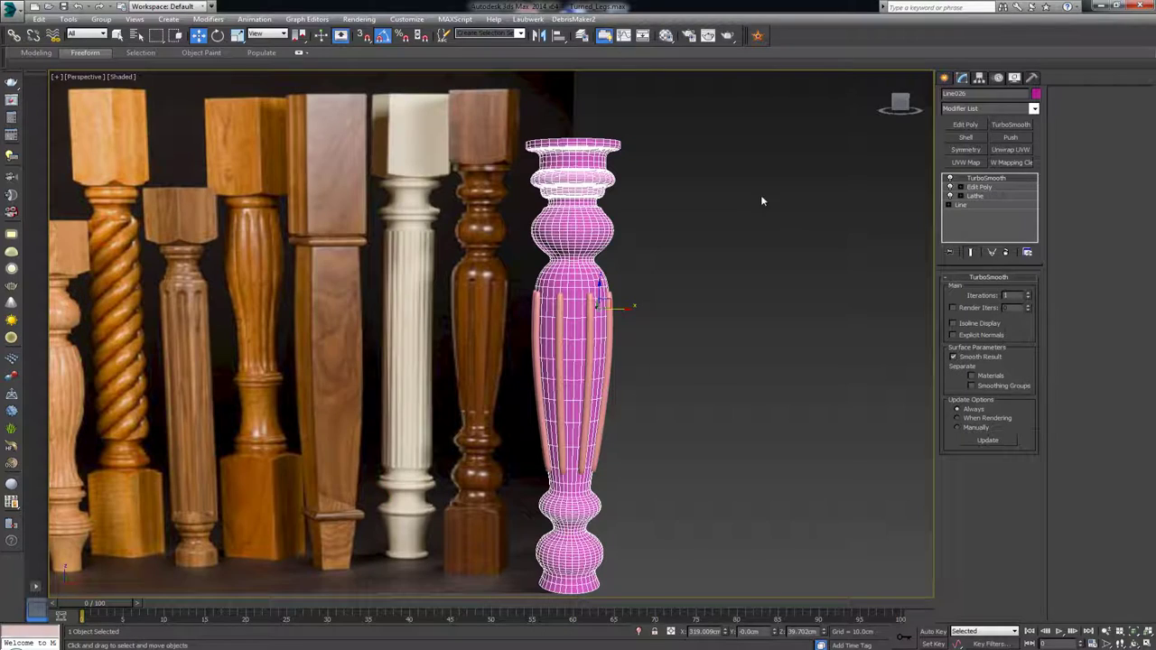
scroll(684, 261, up, 5)
scroll(673, 249, down, 3)
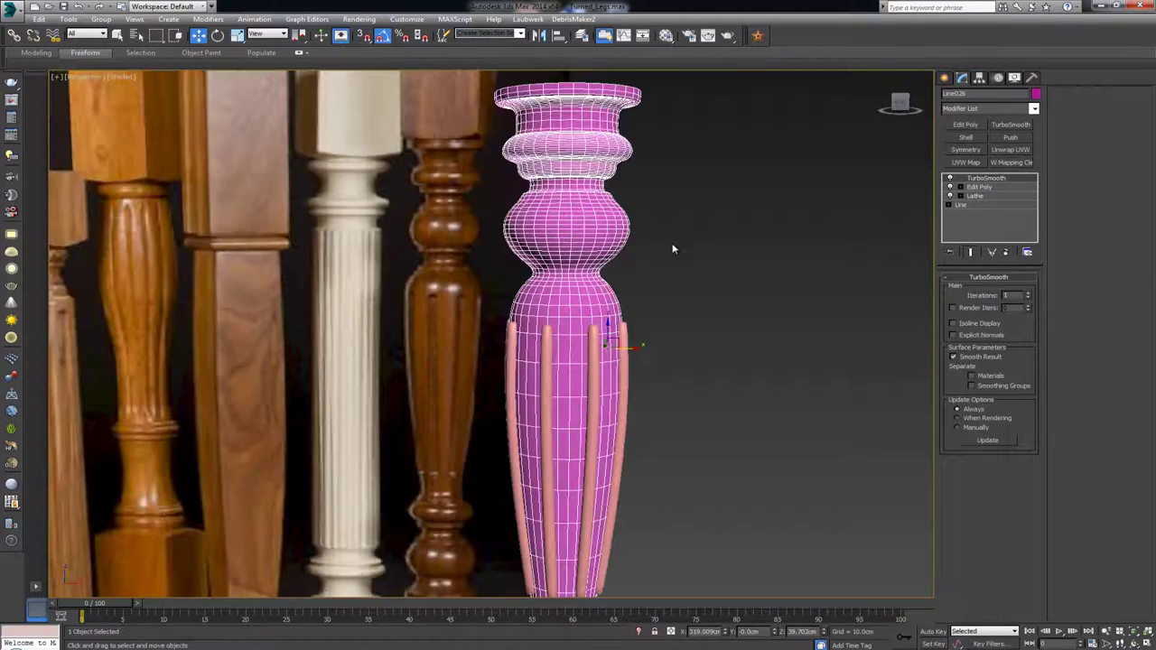
scroll(672, 249, down, 2)
click(945, 78)
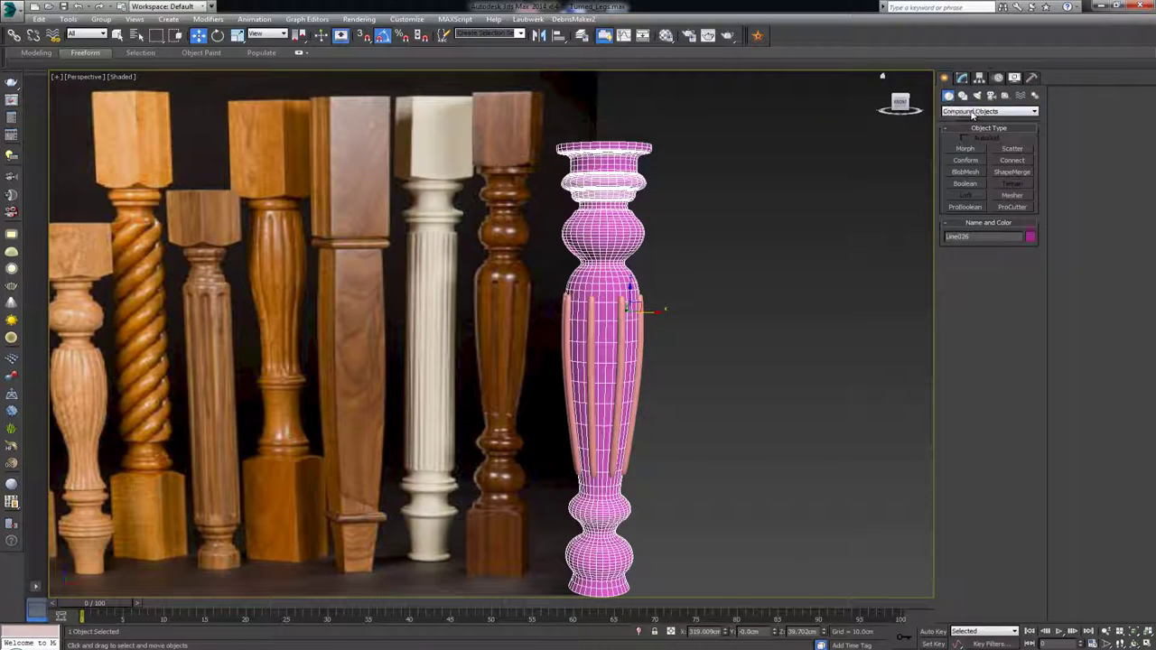
click(959, 112)
click(964, 137)
click(978, 207)
middle_drag(765, 310, 756, 279)
scroll(763, 298, up, 5)
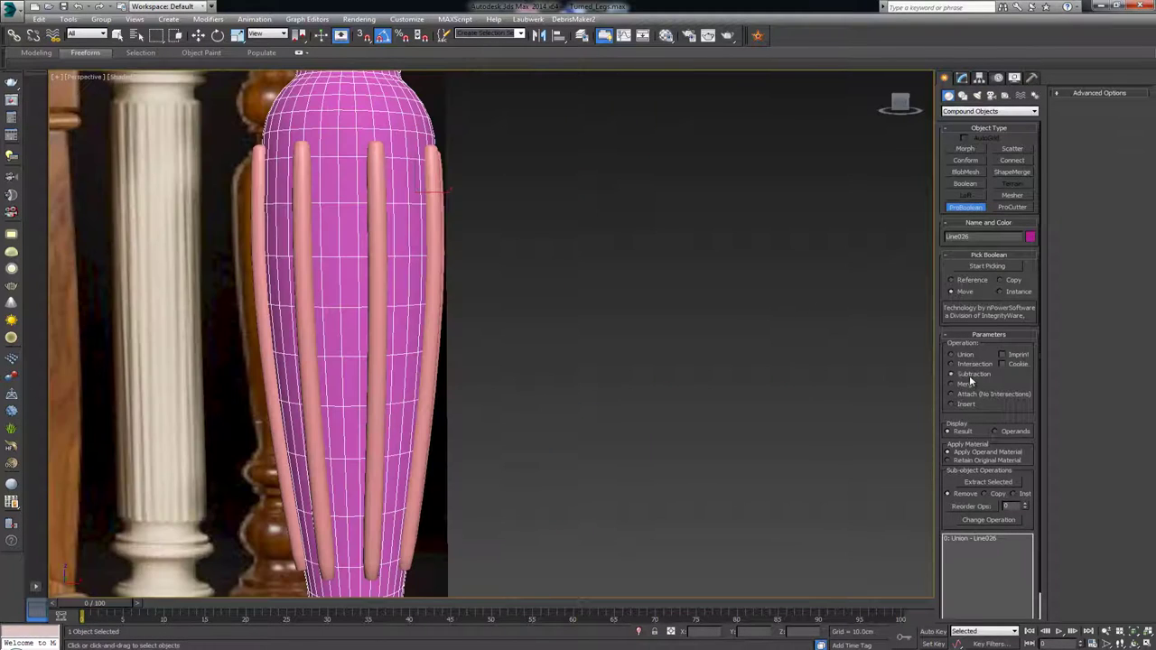
middle_drag(554, 237, 692, 295)
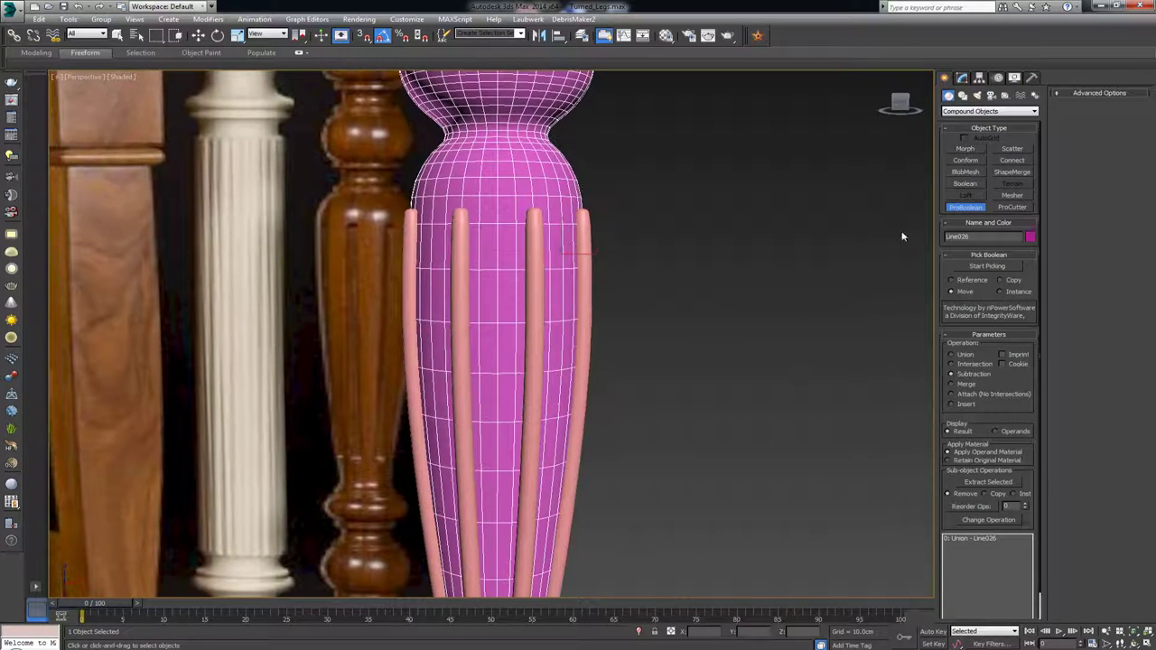
- Try to subtract the eight tubes from the leg, then undo the subtraction
click(995, 268)
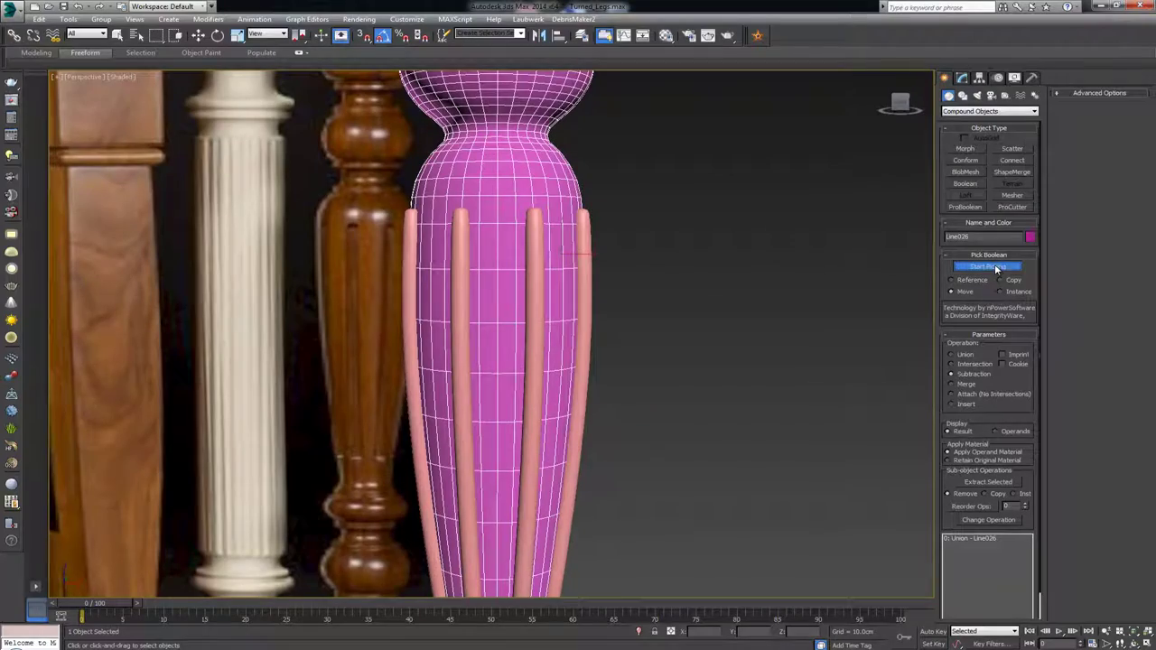
click(532, 239)
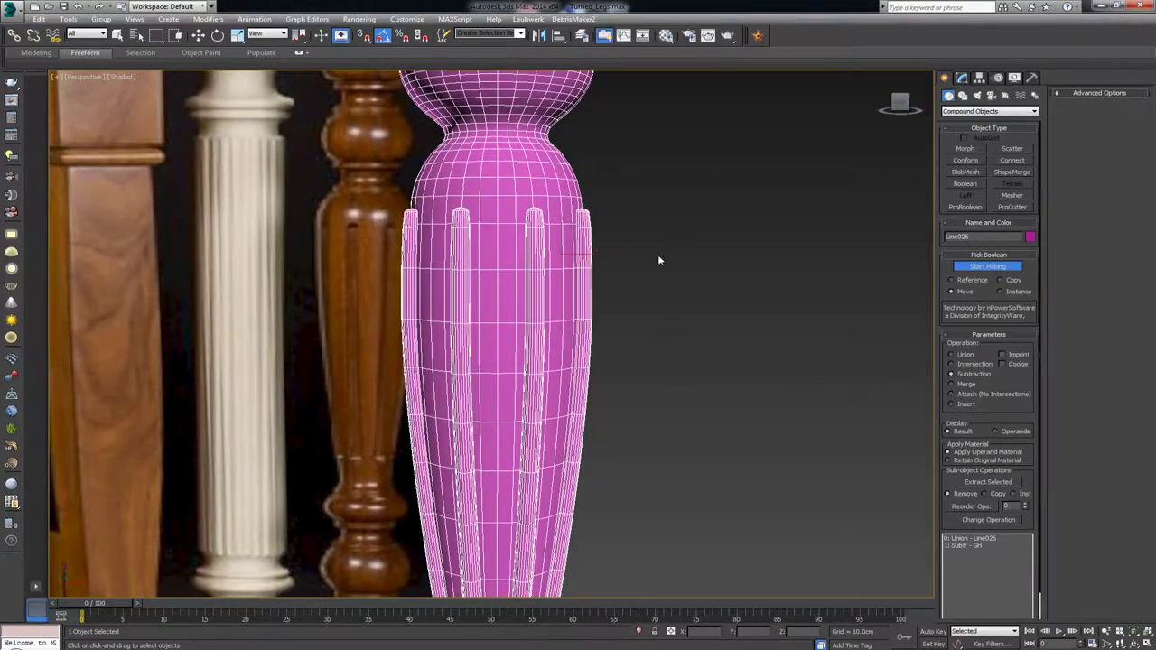
alt+middle_drag(658, 258, 652, 298)
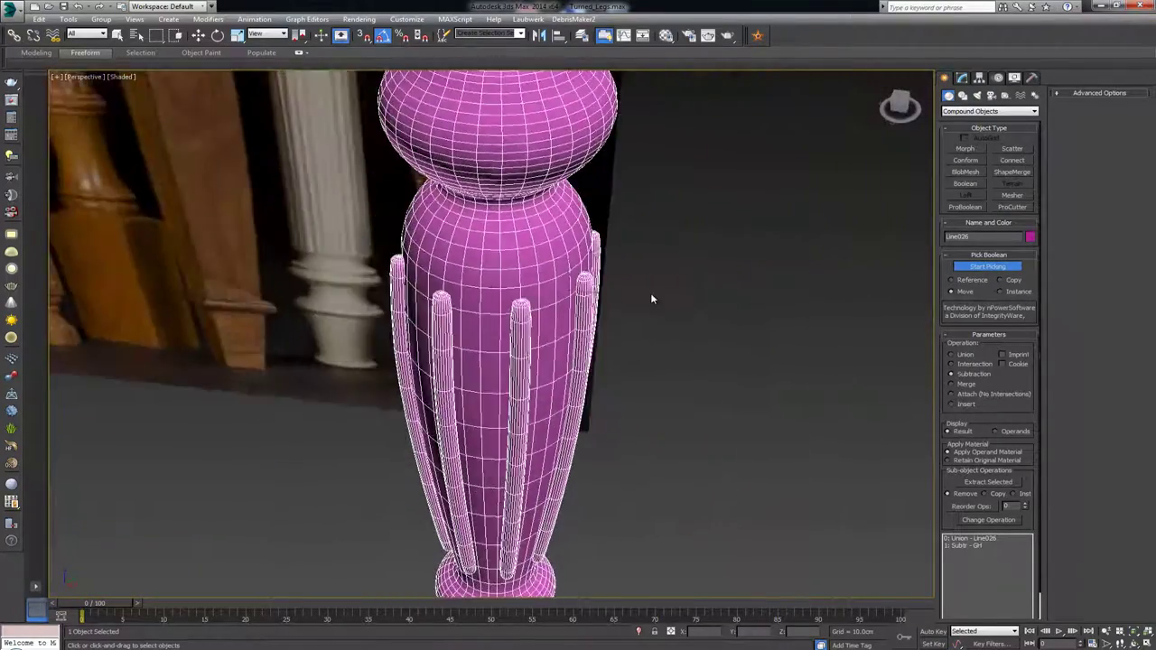
key(ctrl+z)
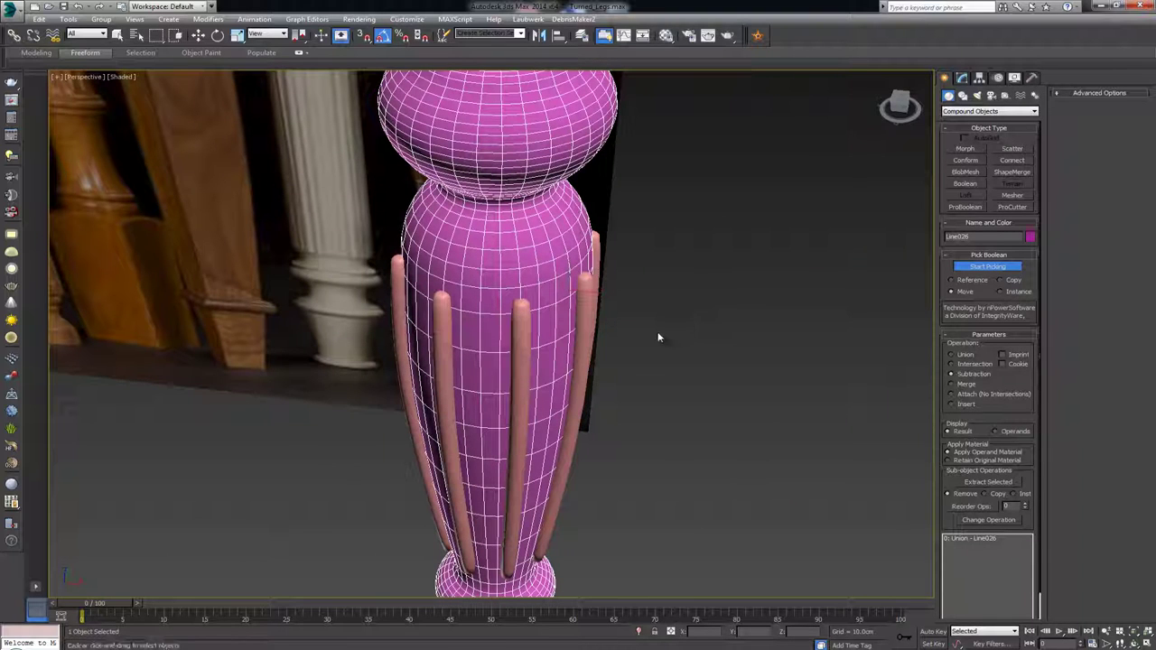
- Exit picking, reselect the leg, apply ProBoolean to it again with Subtraction, and leave picking without choosing an operand
key(w)
alt+middle_drag(606, 347, 605, 301)
click(598, 294)
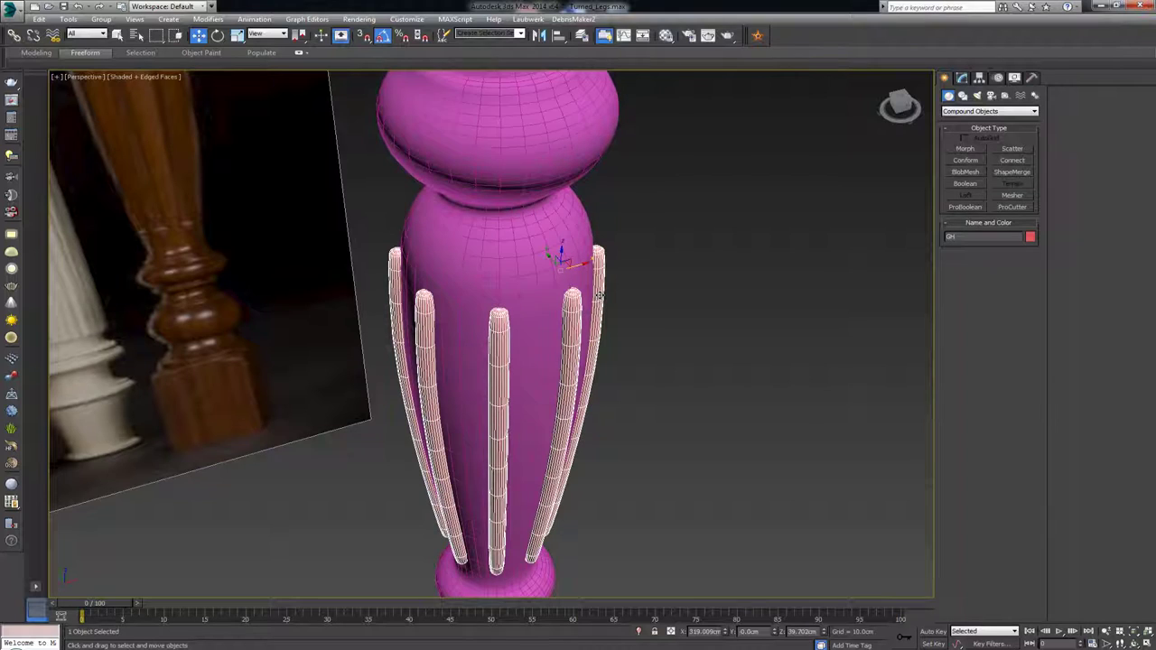
click(531, 257)
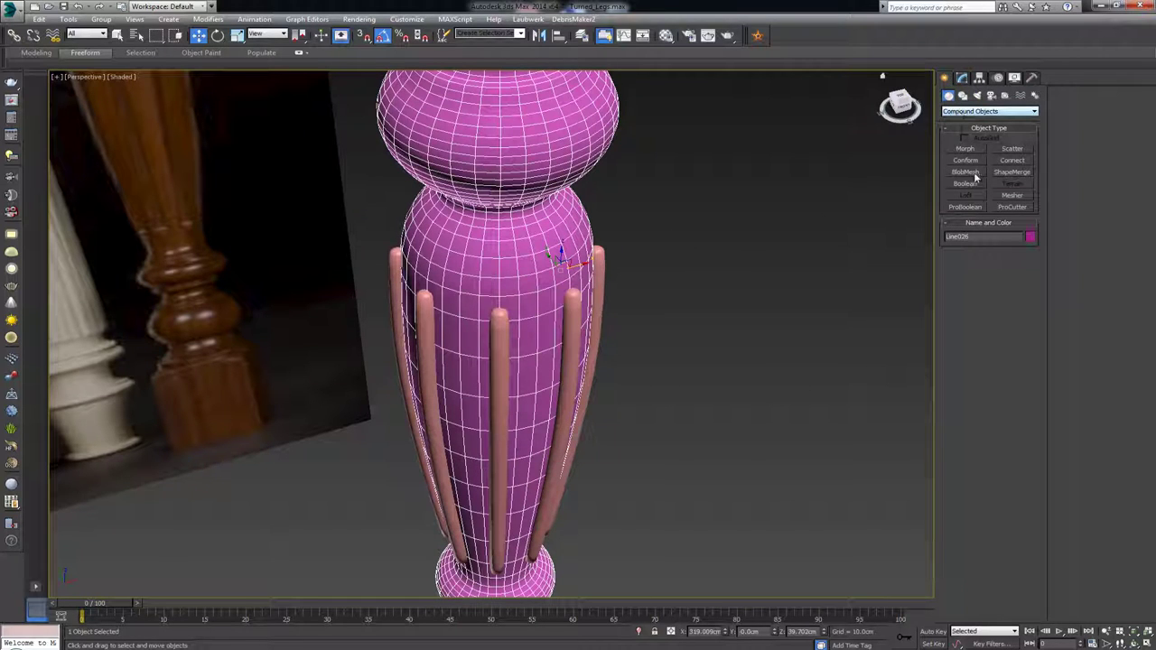
click(965, 207)
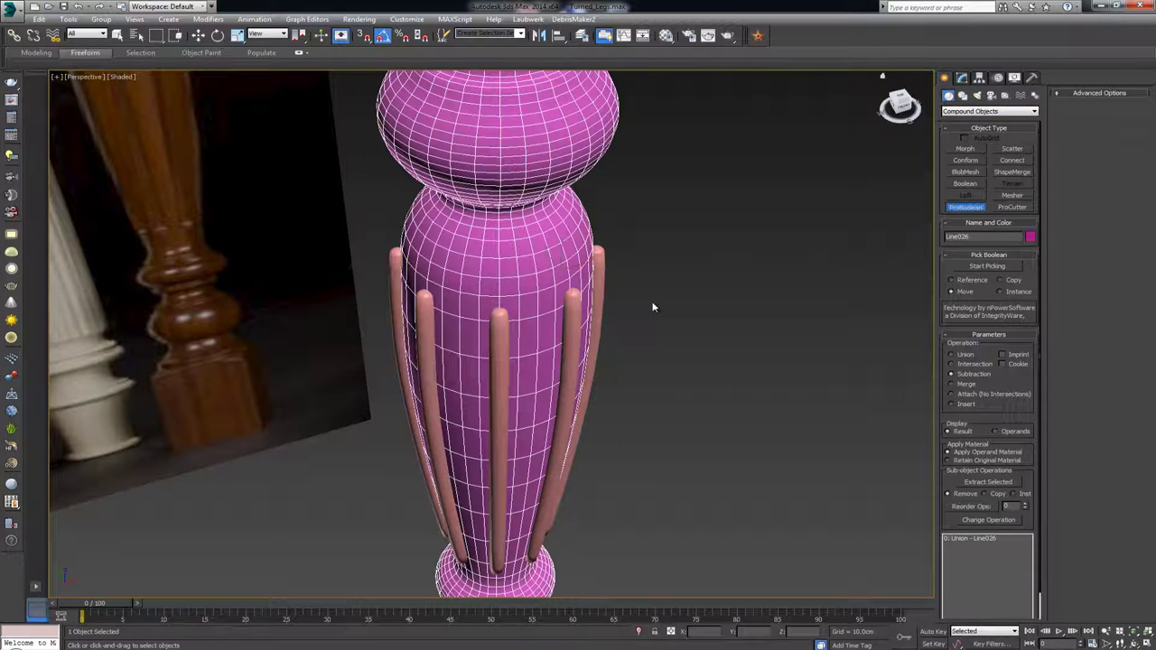
middle_drag(653, 303, 638, 323)
alt+middle_drag(820, 332, 922, 262)
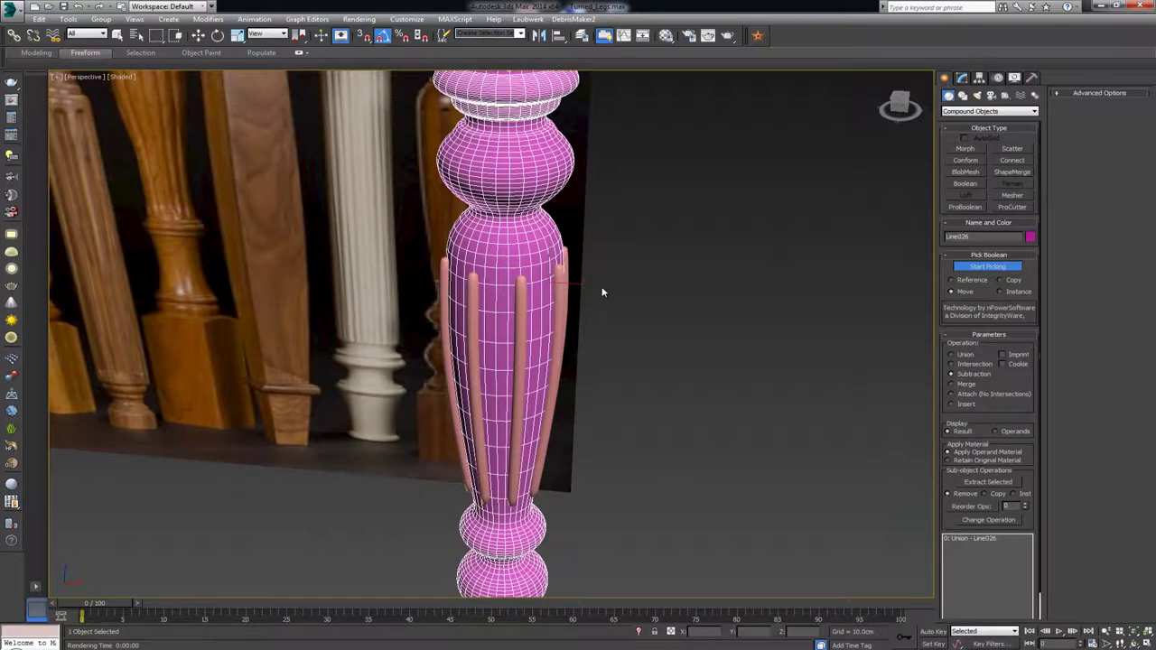
alt+middle_drag(603, 291, 575, 315)
key(w)
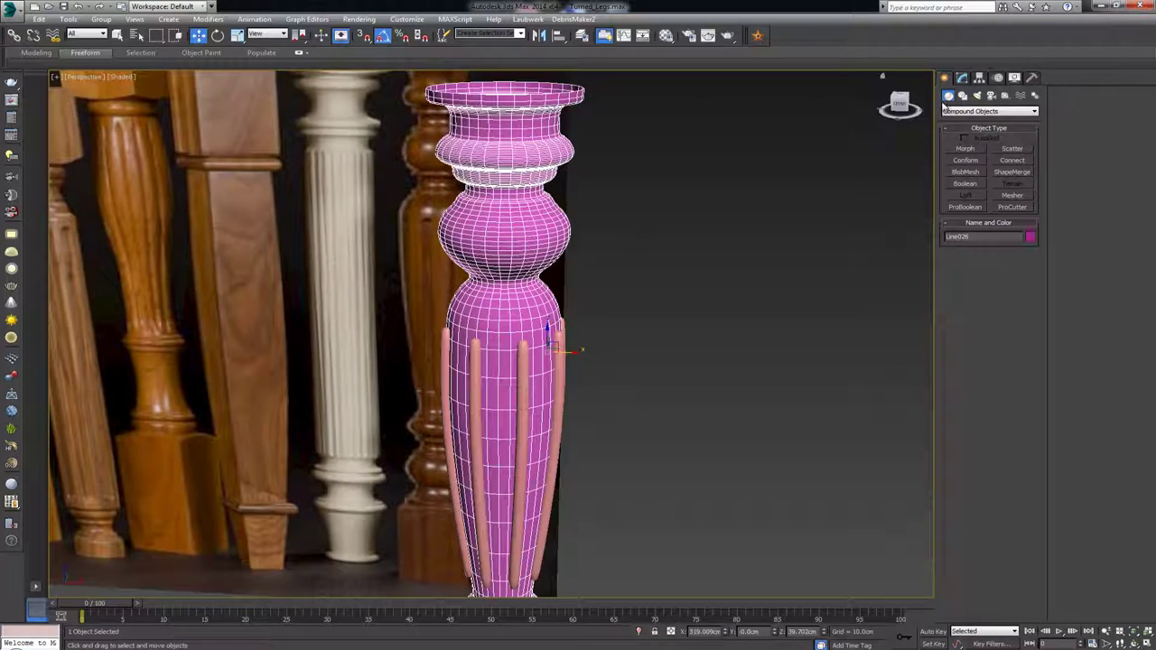
- Add an Edit Poly modifier to the leg, select all its polygons at the element level and flip their normals
click(964, 79)
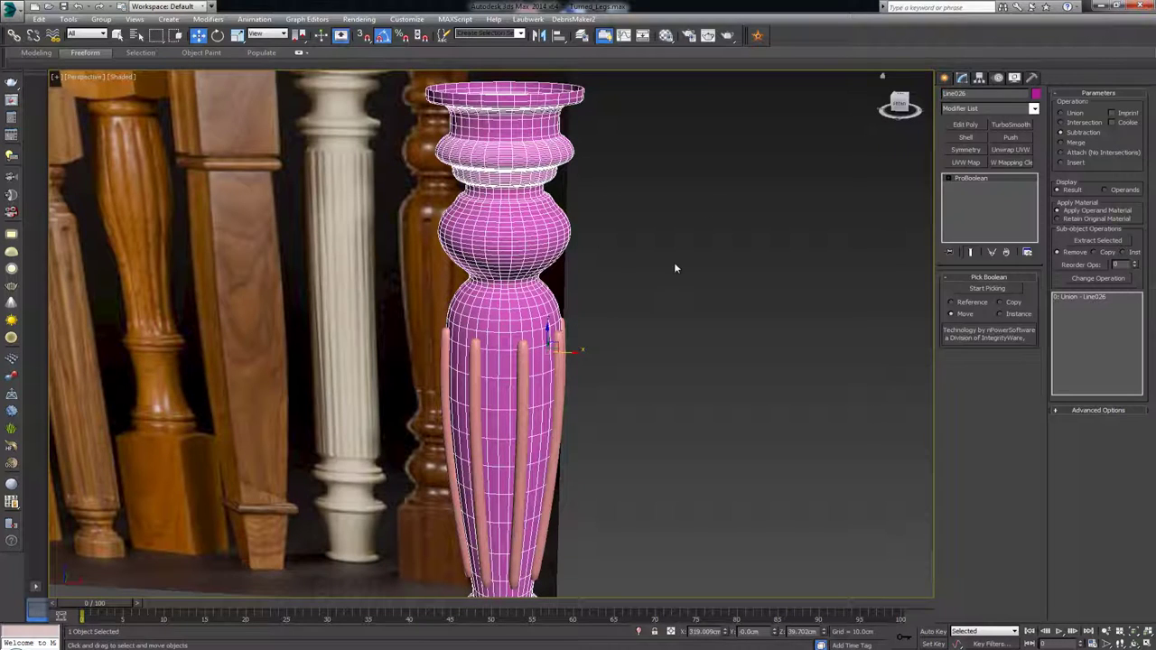
scroll(651, 293, down, 3)
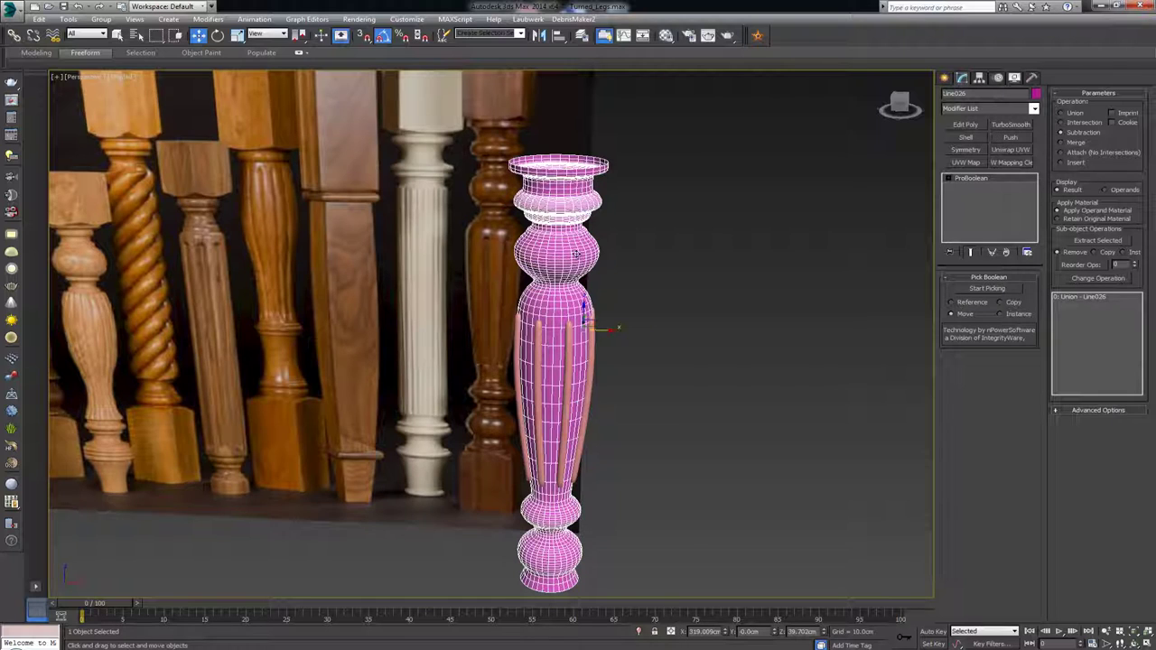
scroll(576, 254, up, 4)
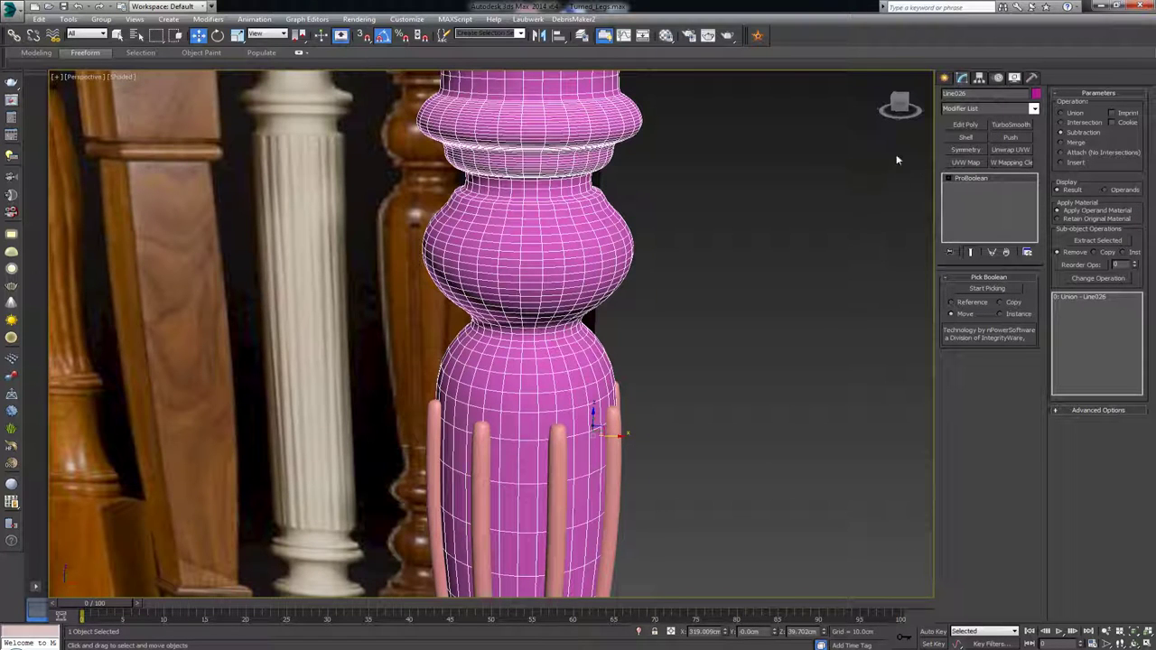
click(964, 125)
click(1015, 364)
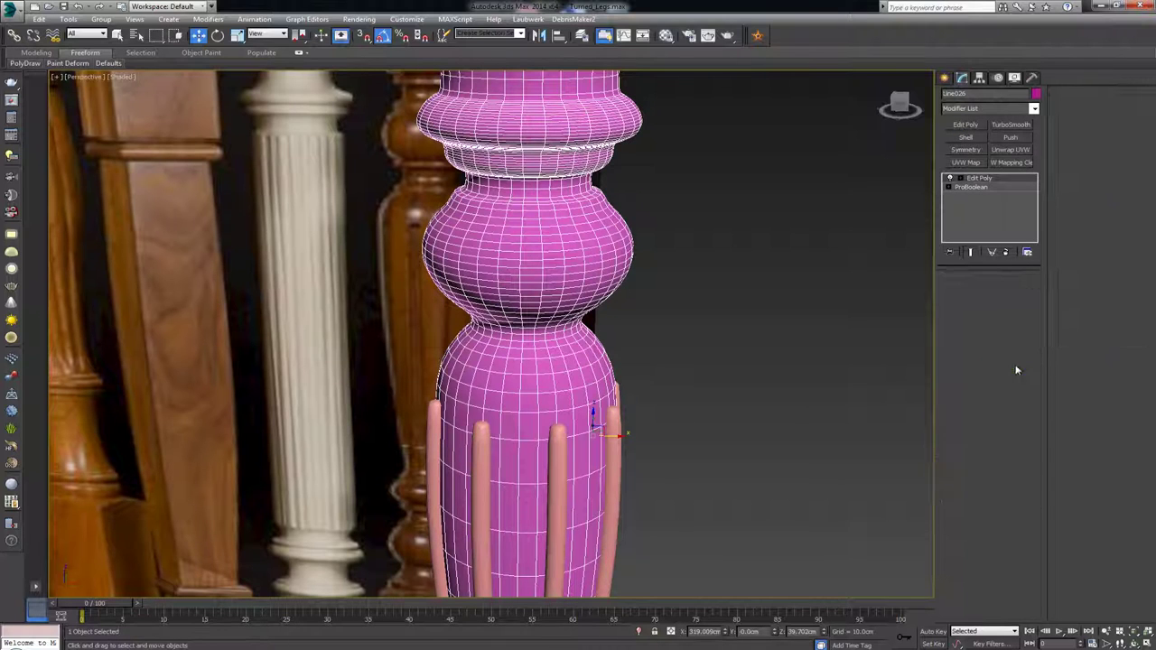
key(ctrl+a)
scroll(582, 253, down, 4)
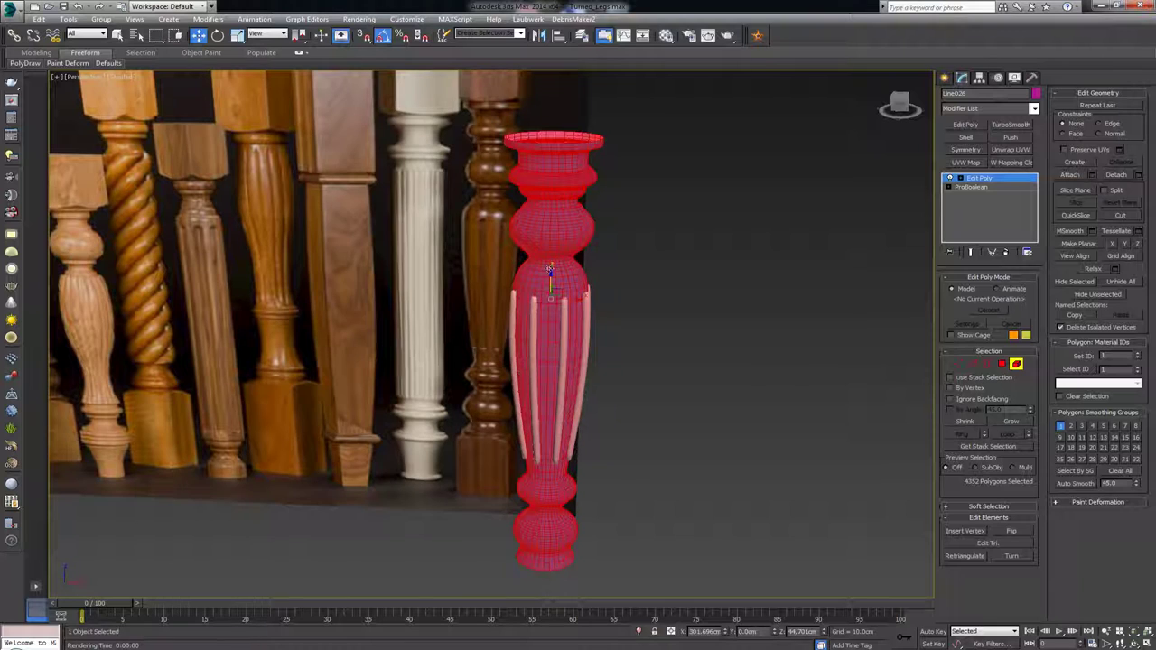
click(1012, 529)
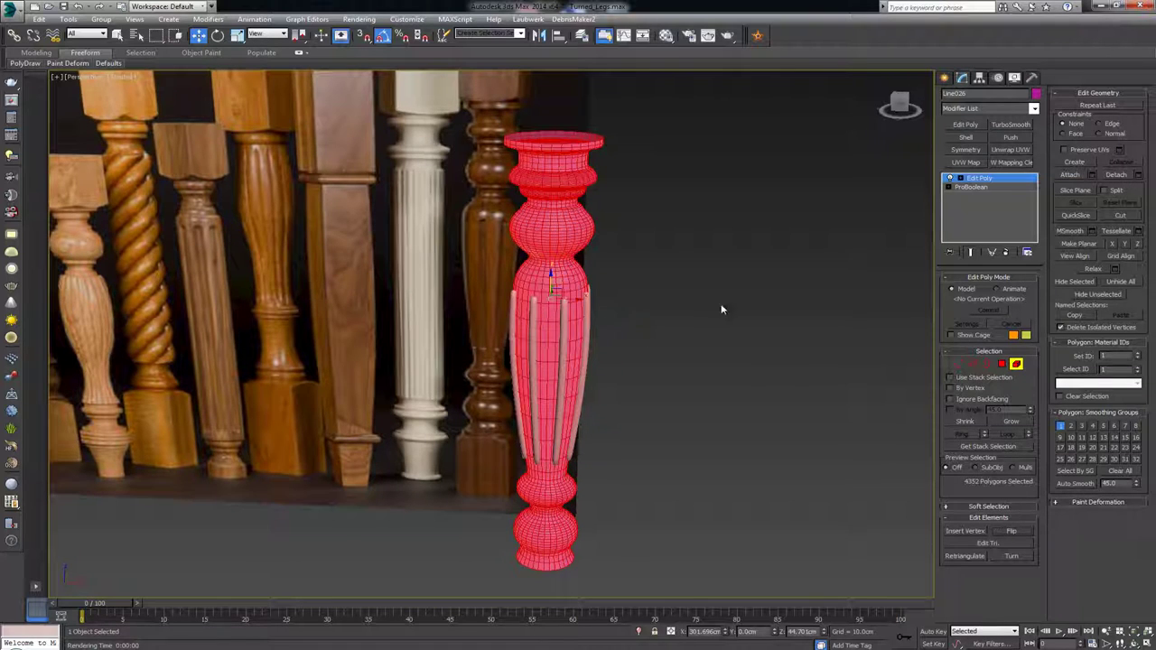
click(1014, 364)
- Apply ProBoolean to the leg with the Subtraction operation and subtract the eight tubes to carve the flutes
scroll(616, 239, up, 4)
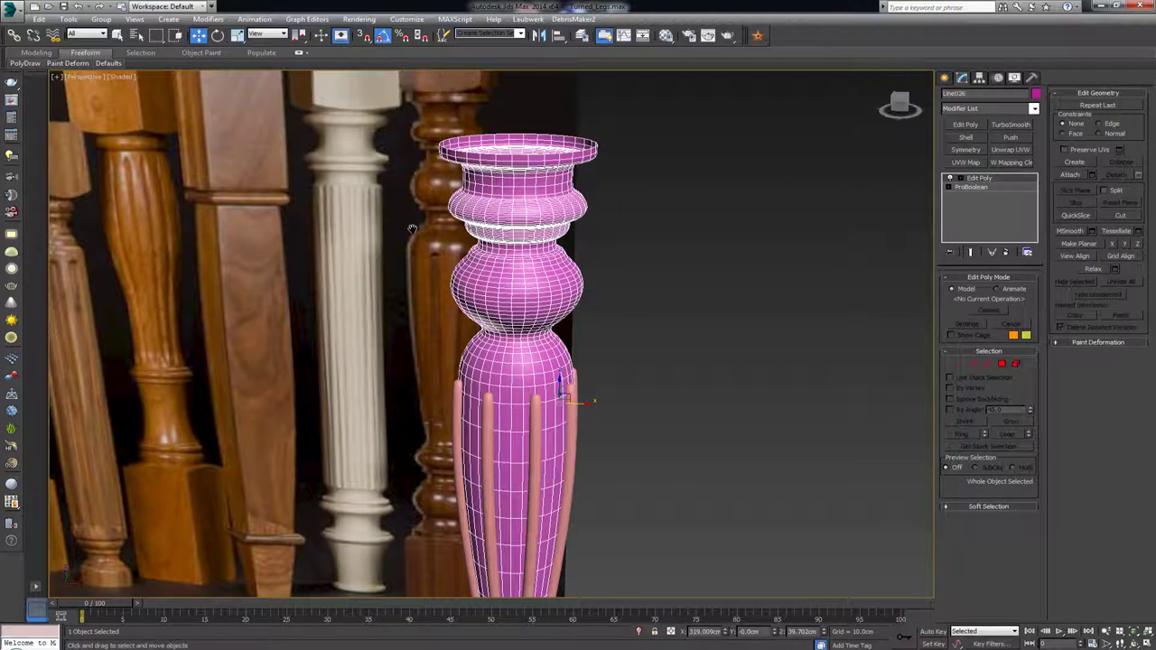
scroll(625, 243, down, 4)
scroll(614, 303, up, 3)
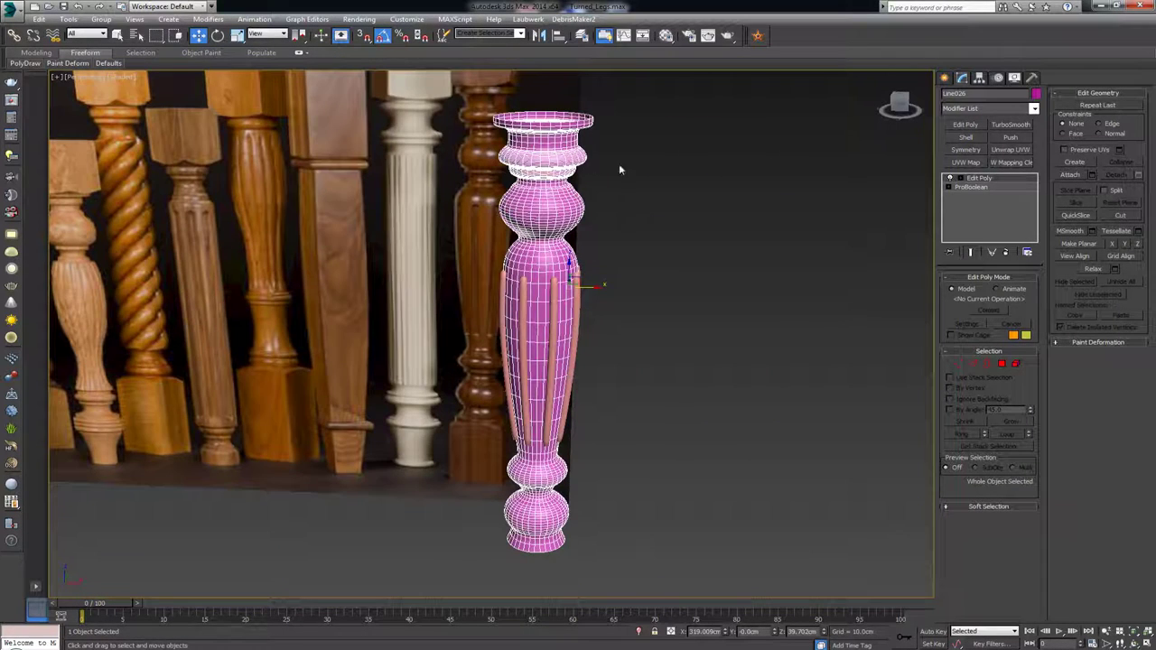
scroll(620, 169, up, 3)
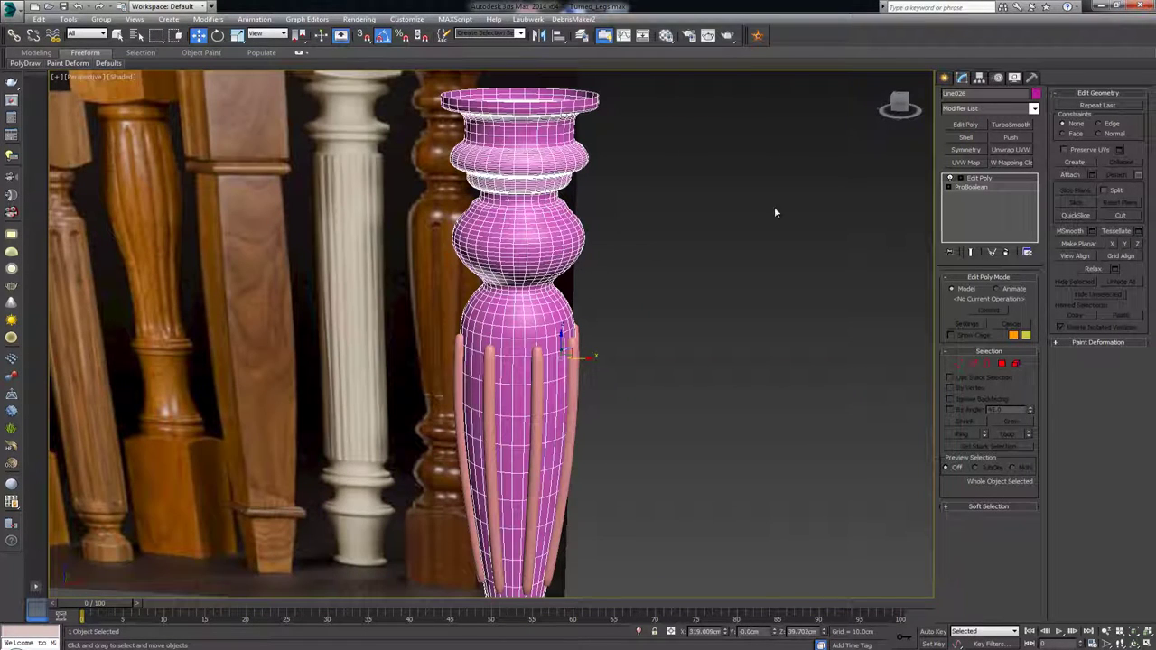
click(946, 78)
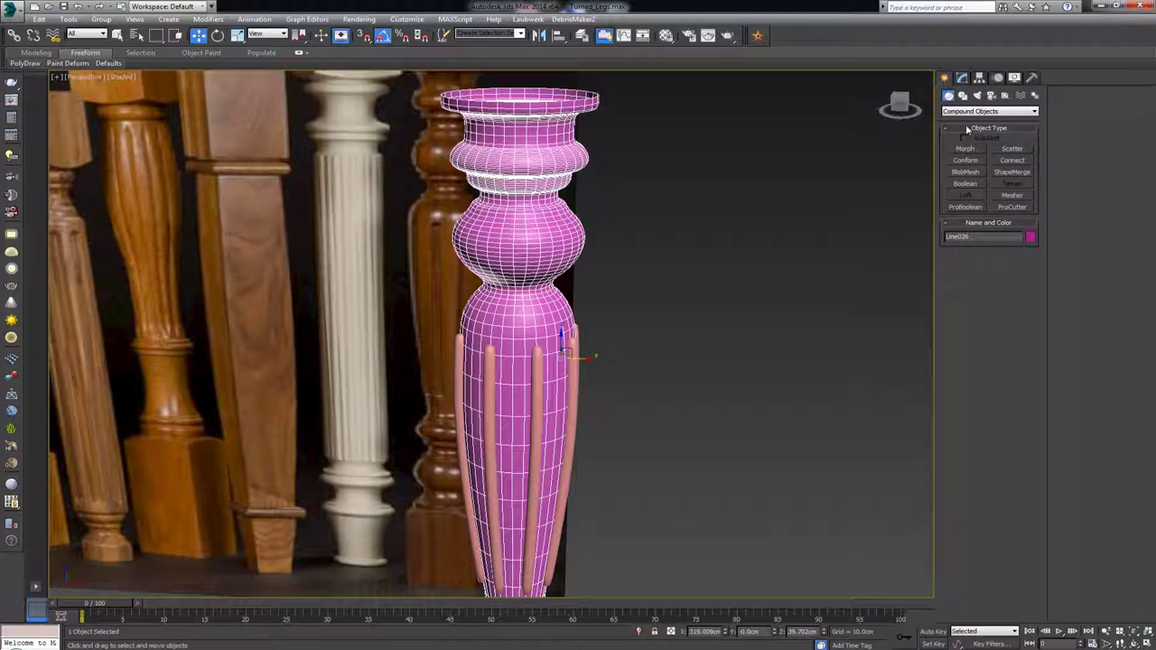
click(966, 206)
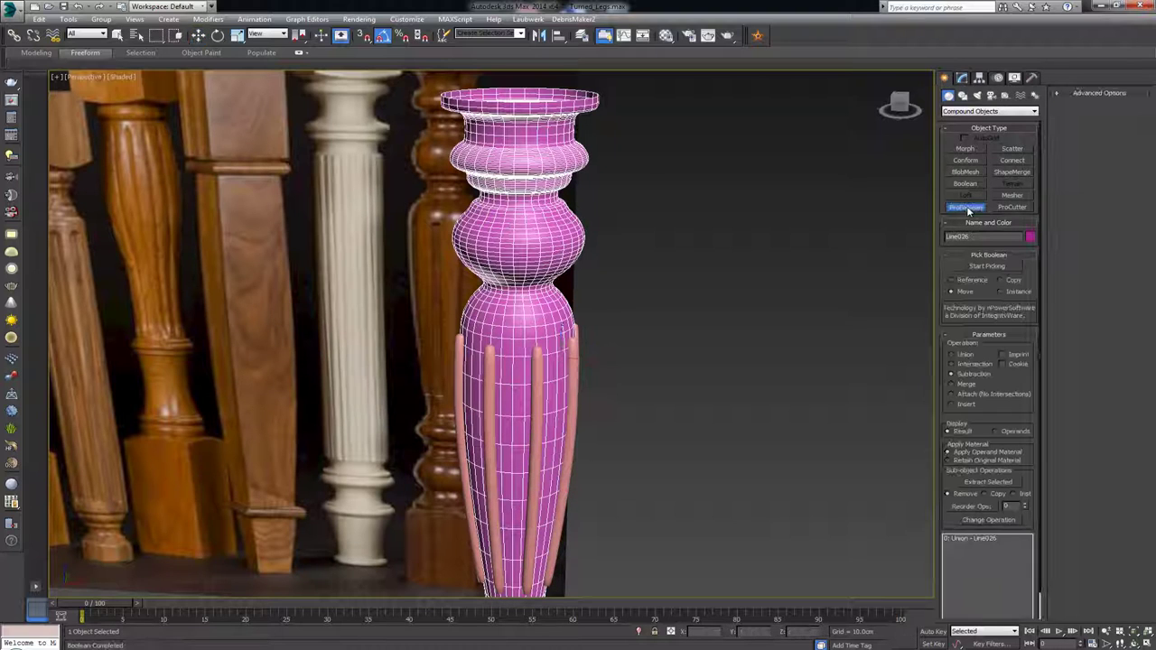
middle_drag(678, 256, 692, 172)
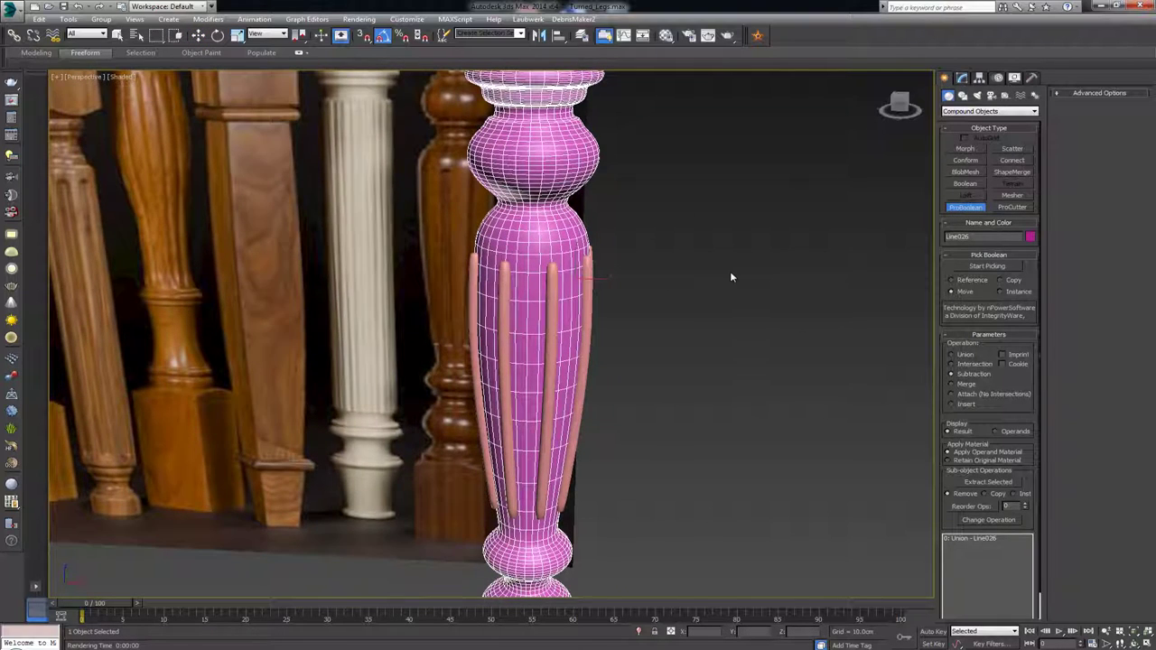
scroll(730, 271, up, 2)
click(986, 265)
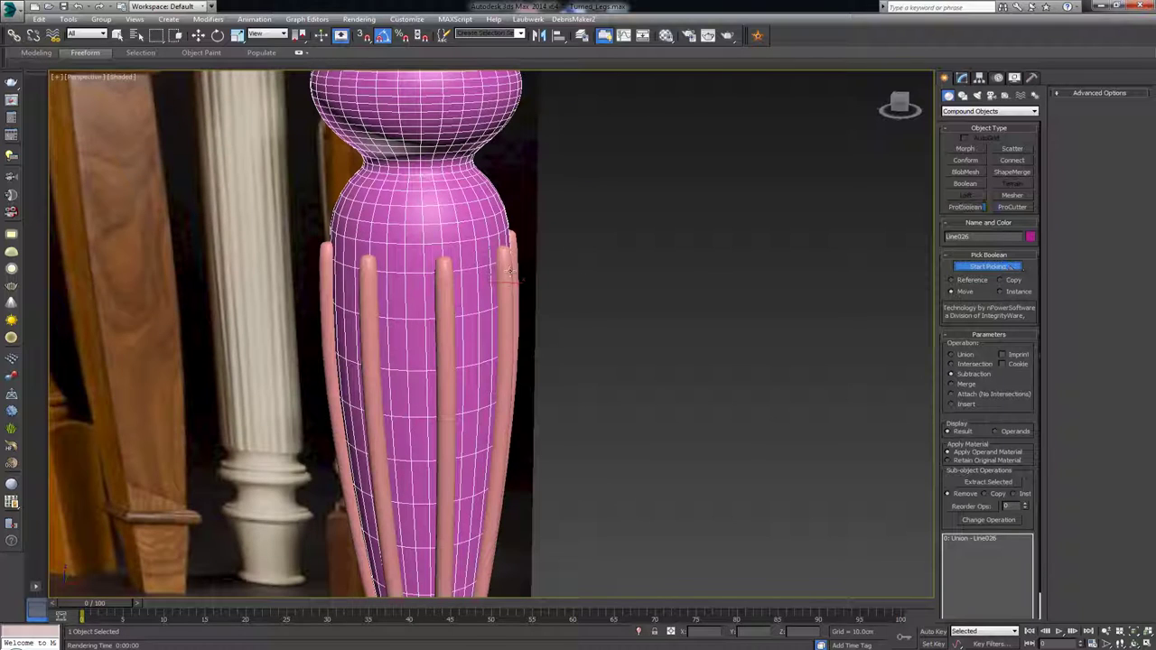
click(508, 272)
right_click(652, 283)
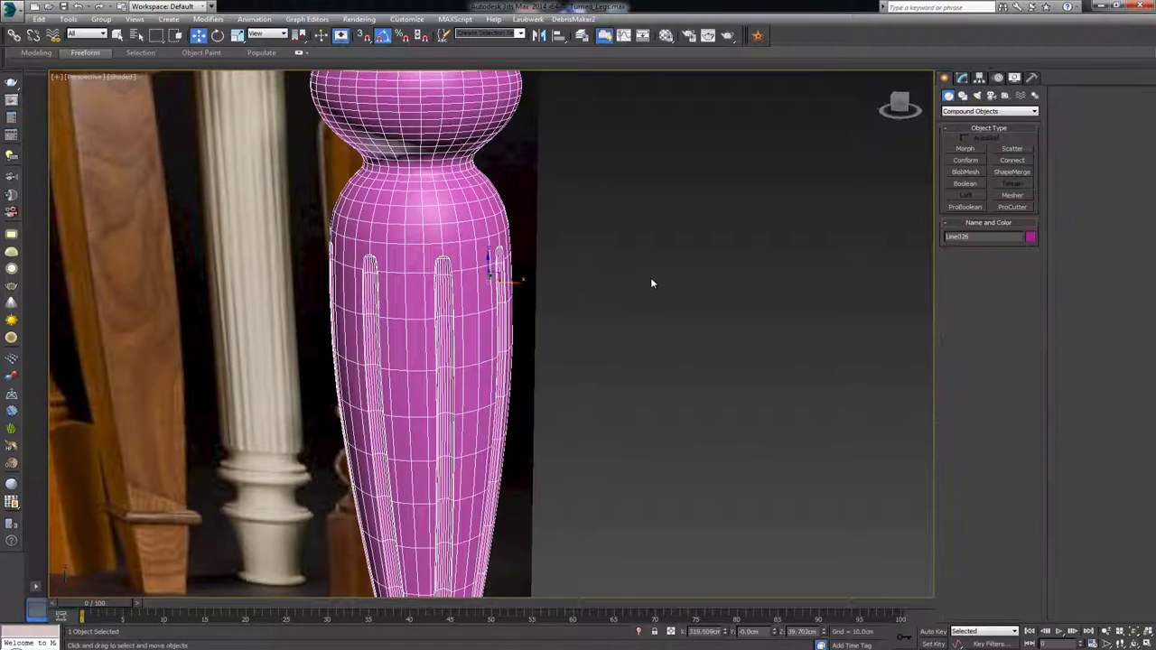
- Reselect the fluted leg and add an Edit Poly modifier above its ProBoolean
click(581, 298)
scroll(581, 298, down, 2)
middle_drag(581, 297, 624, 225)
alt+middle_drag(619, 270, 572, 267)
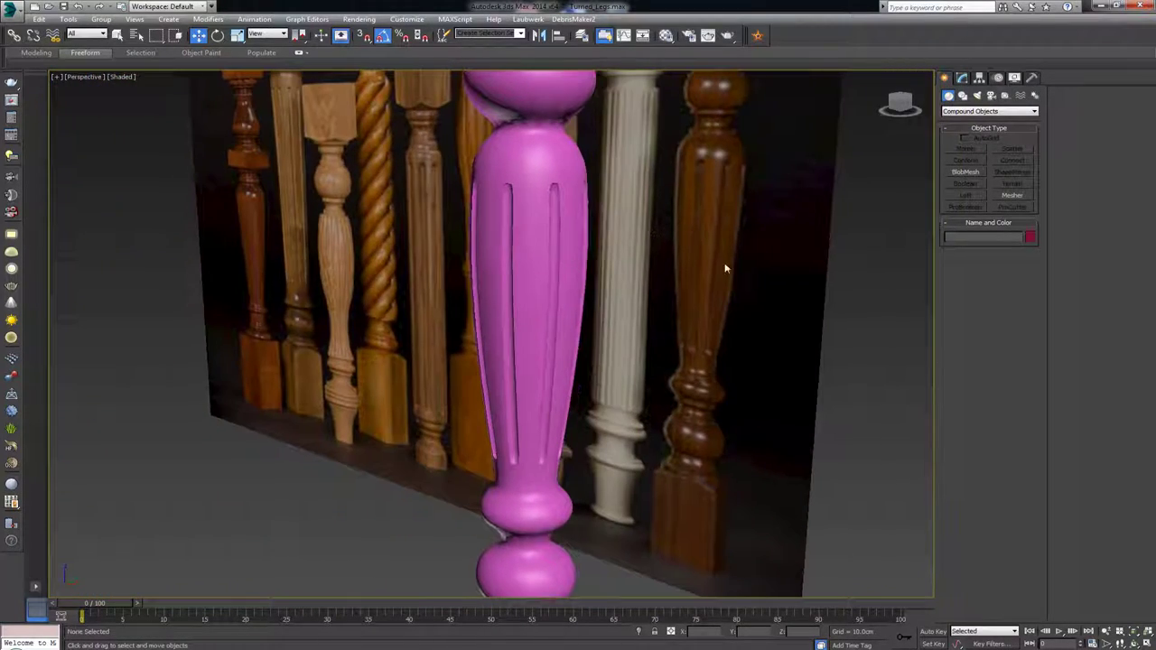
alt+middle_drag(596, 304, 671, 292)
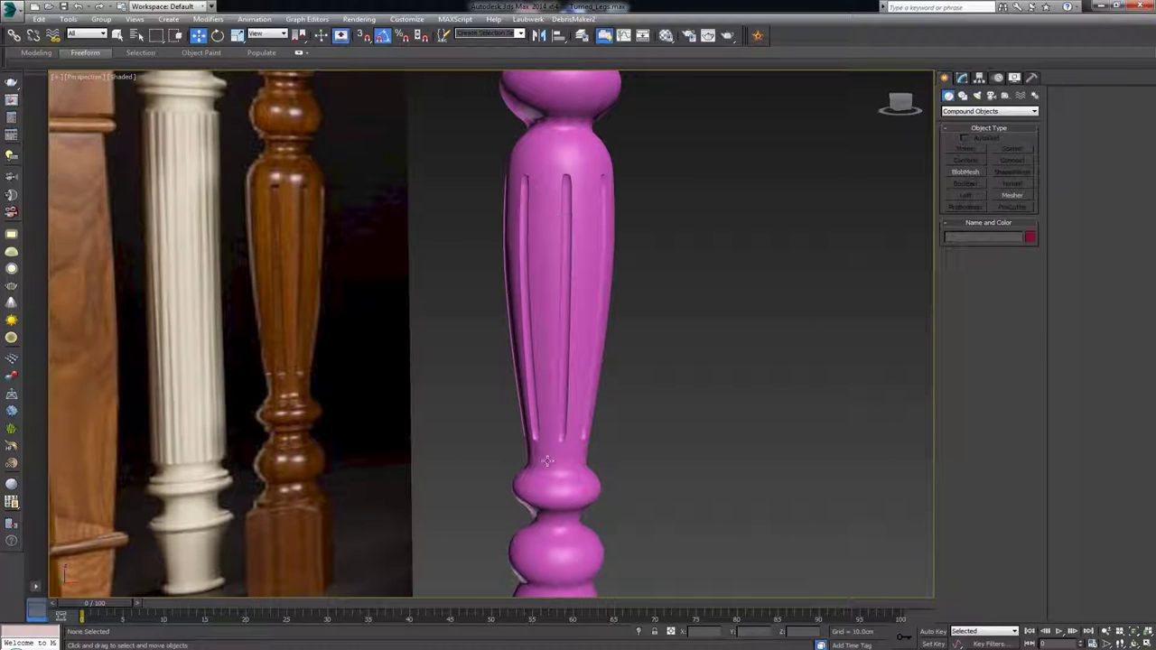
click(562, 205)
alt+middle_drag(563, 204, 593, 233)
scroll(600, 271, up, 4)
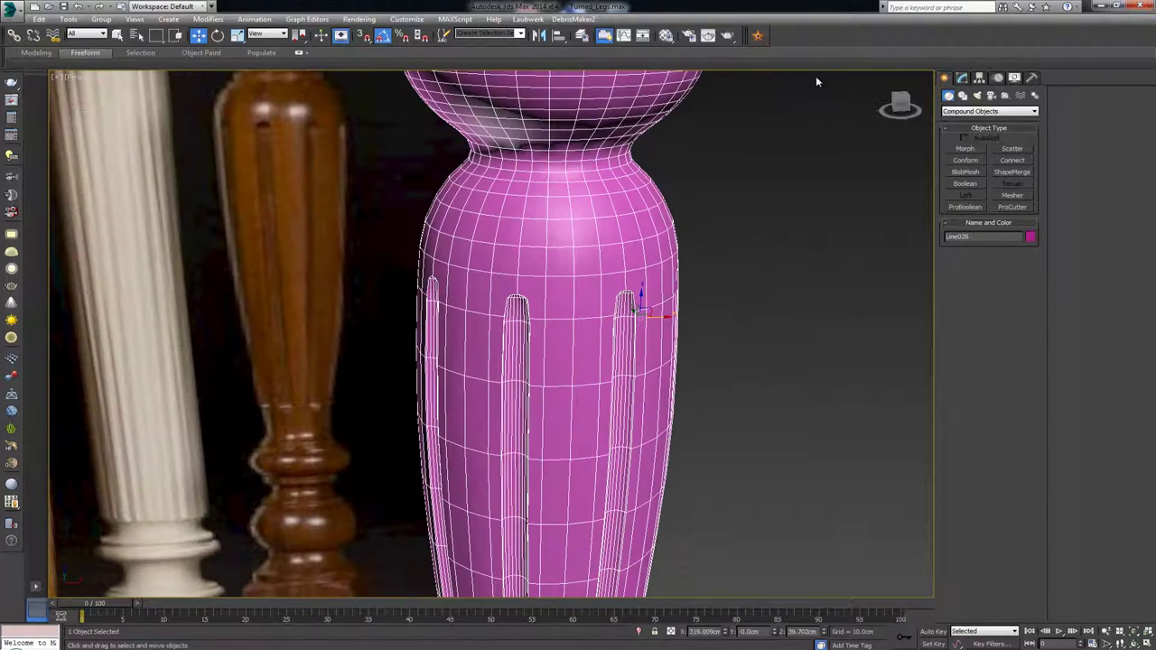
click(962, 78)
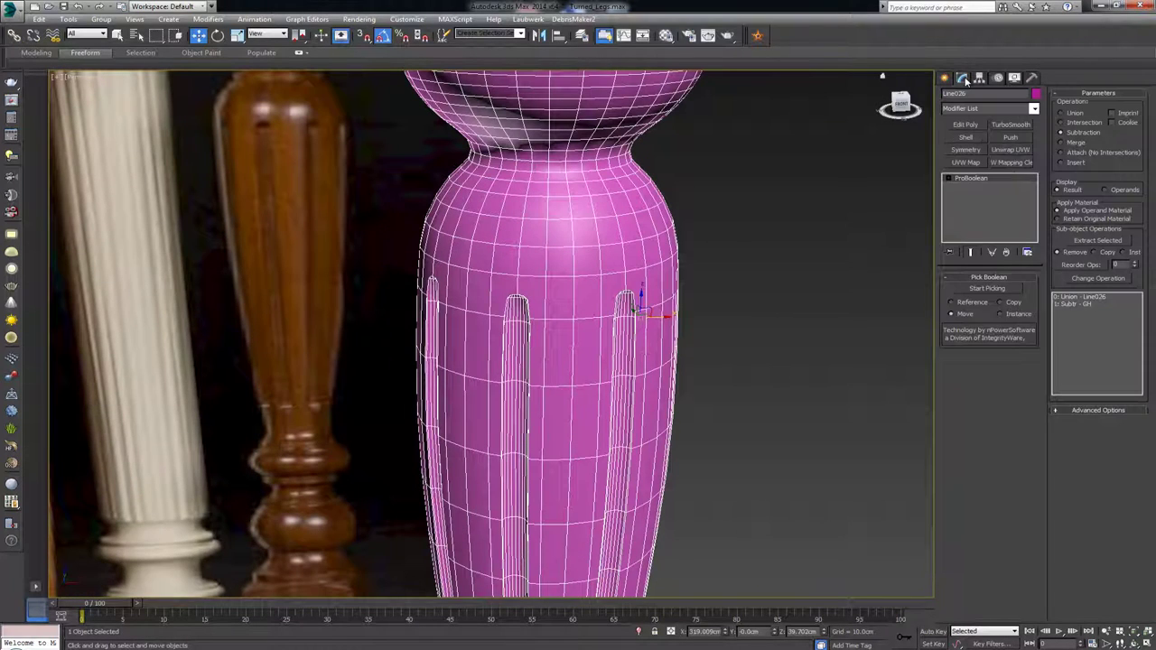
click(972, 126)
- Deselect the leg and examine the carved flutes' rims and rounded upper ends against the reference leg
alt+middle_drag(651, 255, 647, 238)
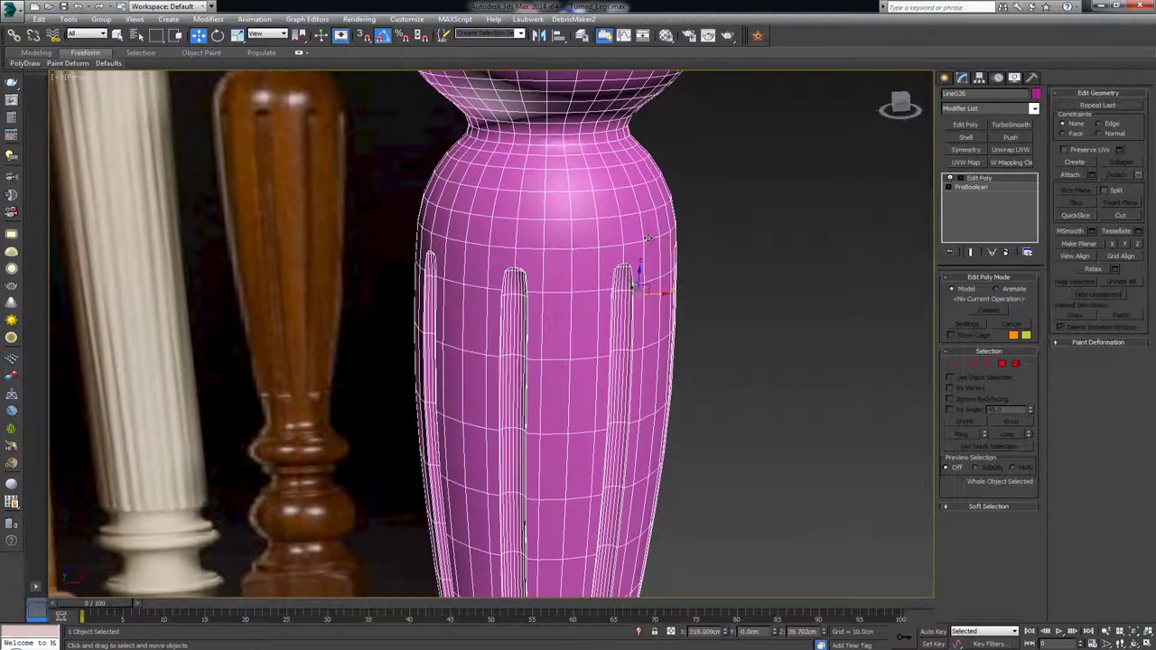
click(777, 229)
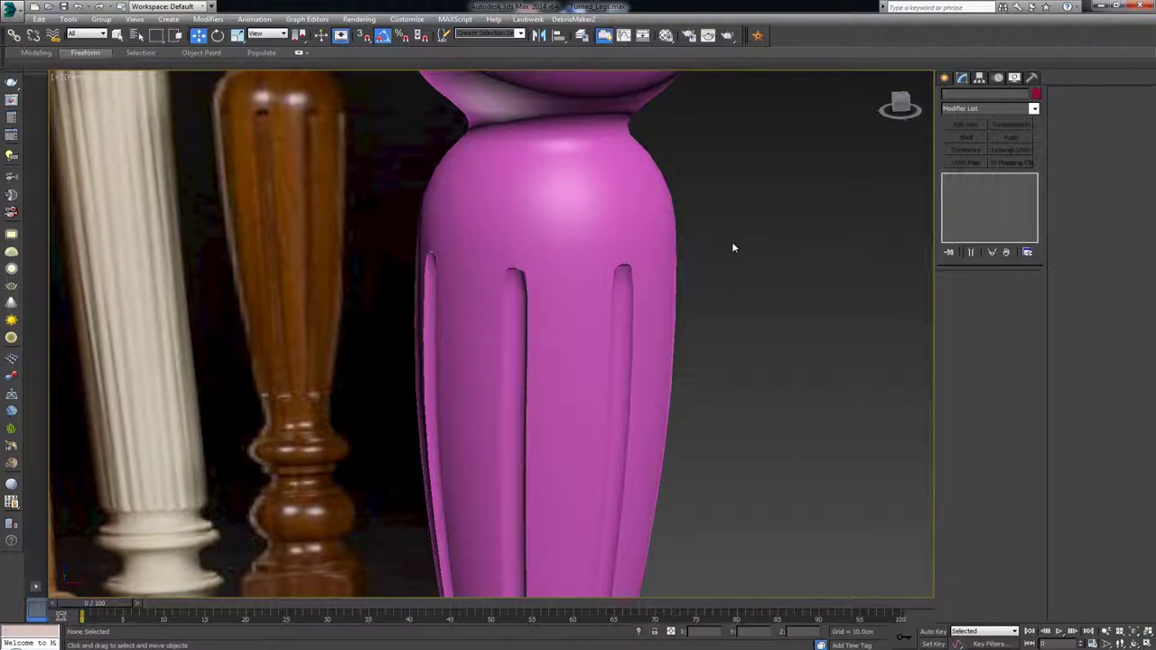
alt+middle_drag(733, 248, 676, 238)
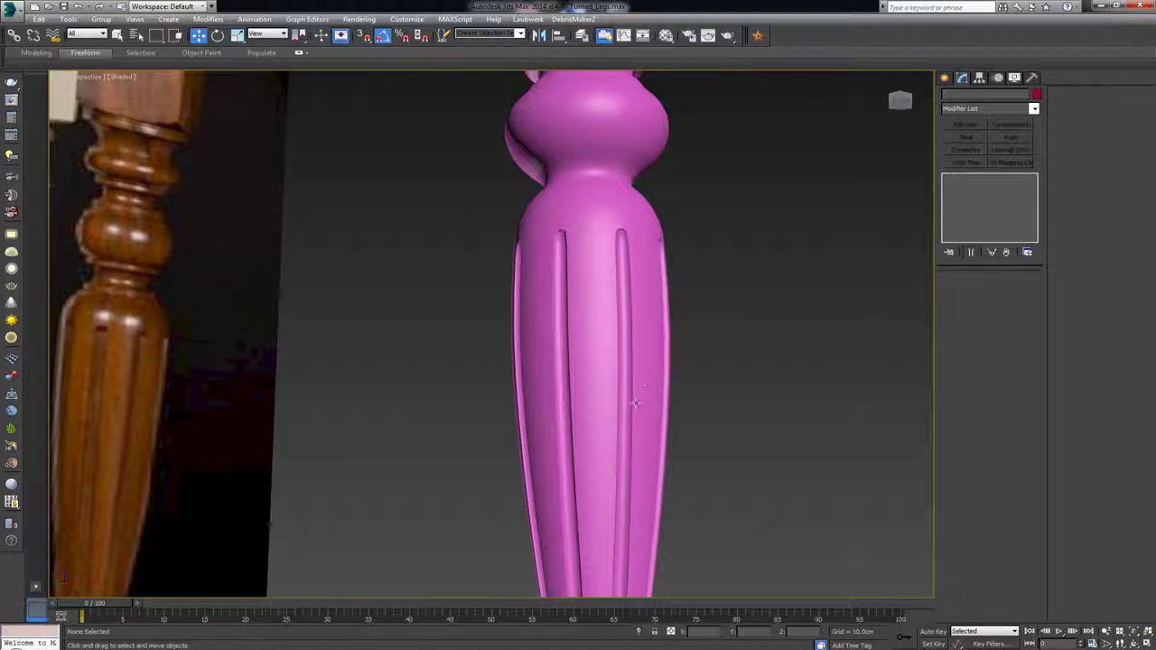
scroll(632, 348, down, 3)
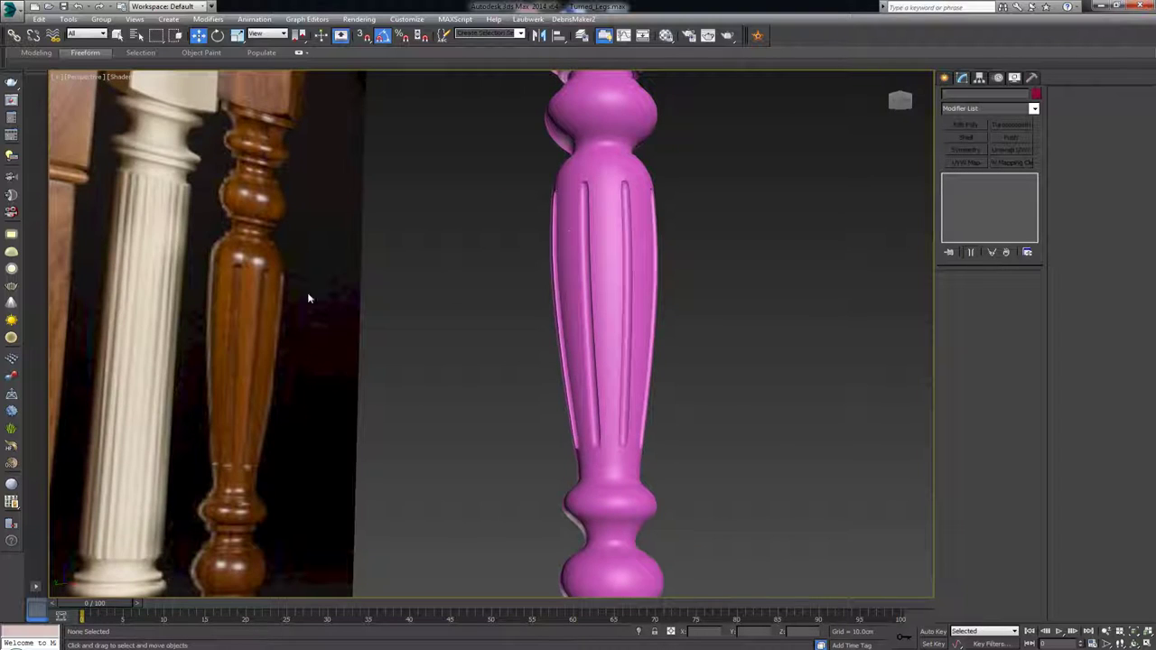
middle_drag(566, 253, 553, 318)
scroll(553, 317, up, 5)
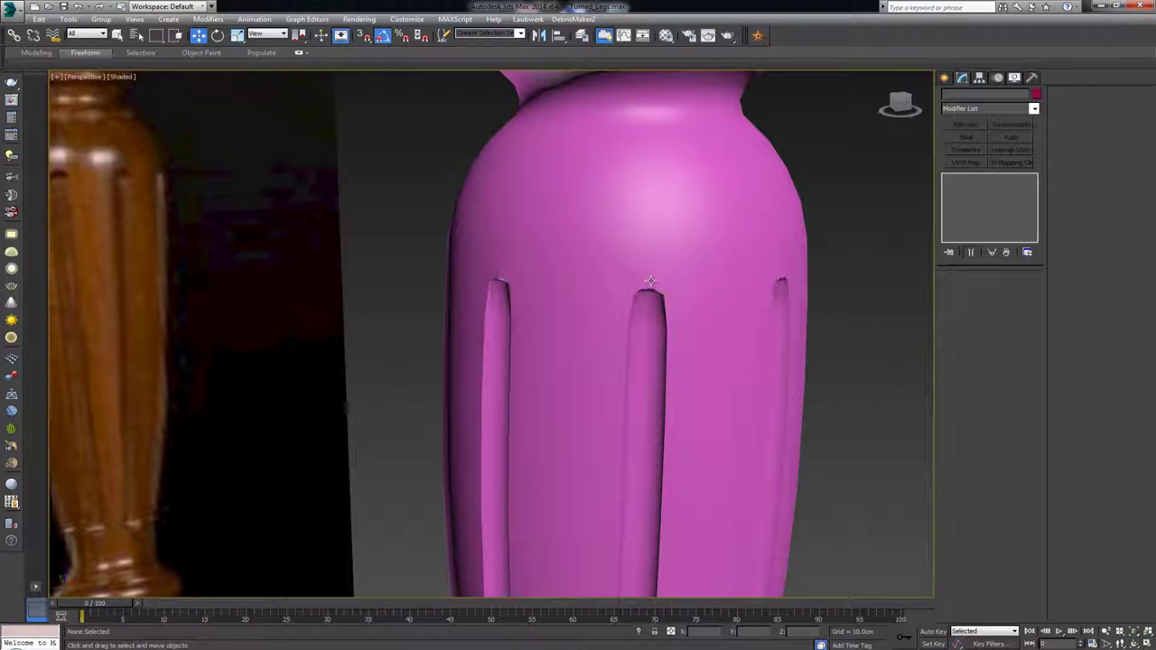
middle_drag(667, 331, 578, 294)
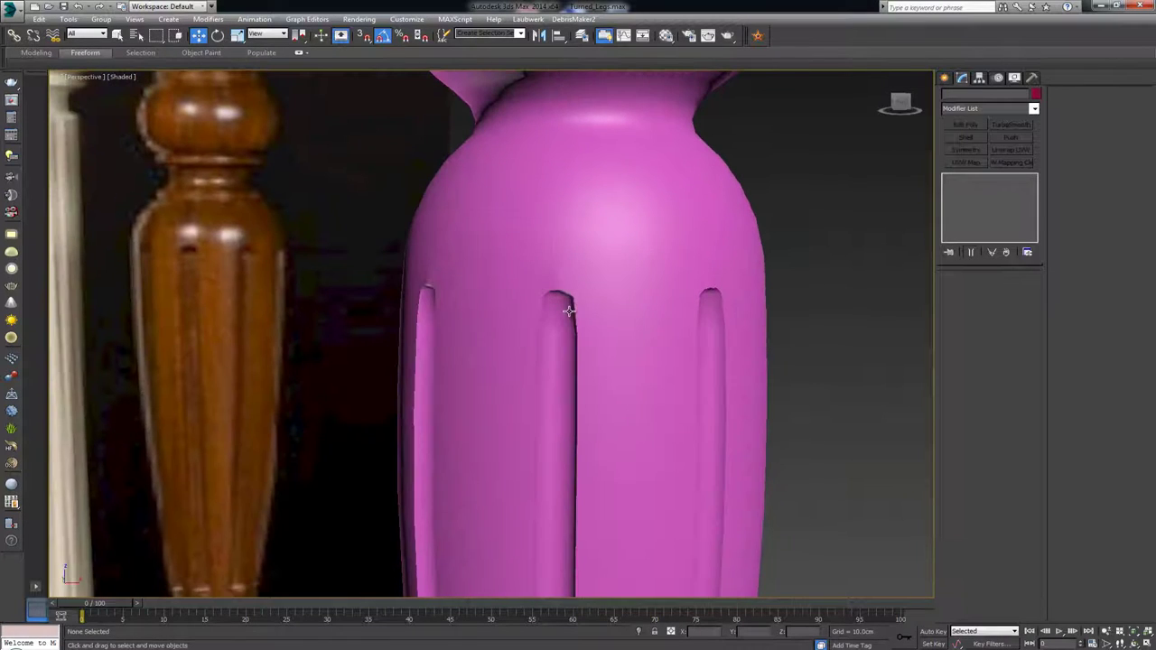
- Select the leg and enter the Edit Poly's edge level with the flutes' rim edges selected
click(585, 290)
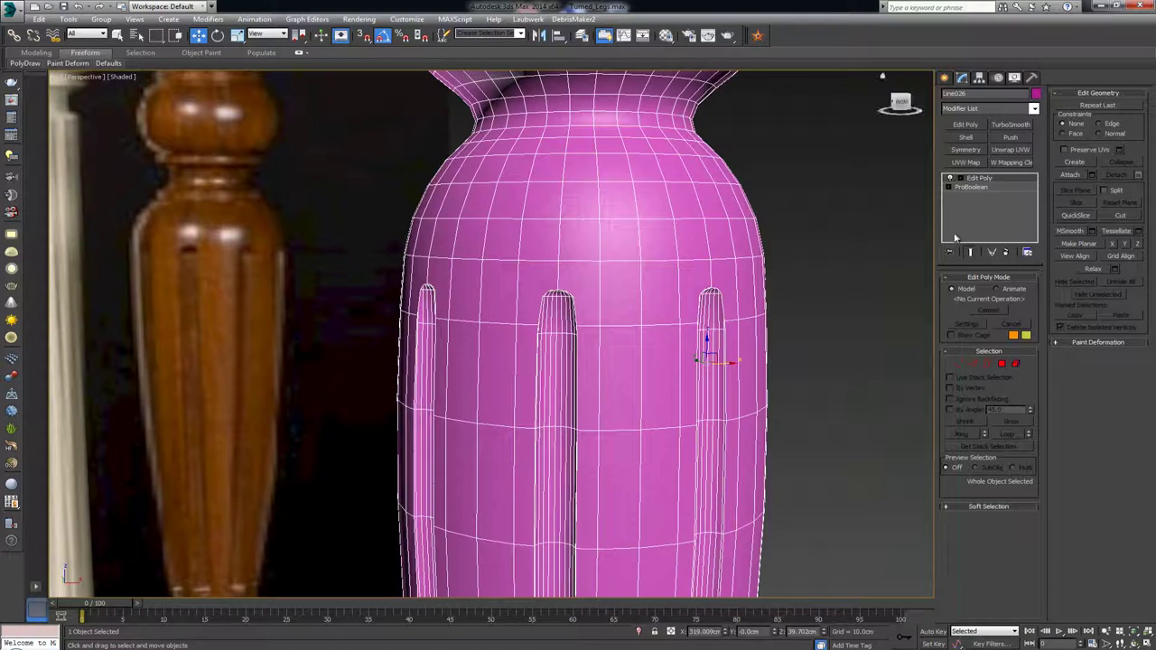
click(979, 179)
key(2)
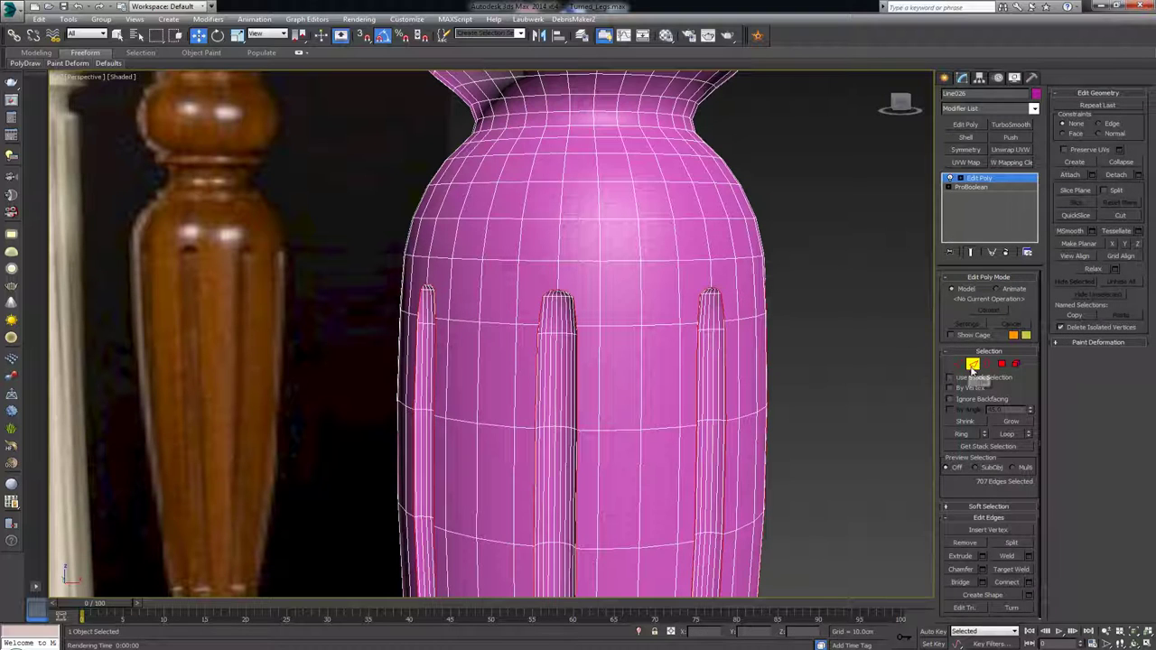
scroll(691, 288, up, 3)
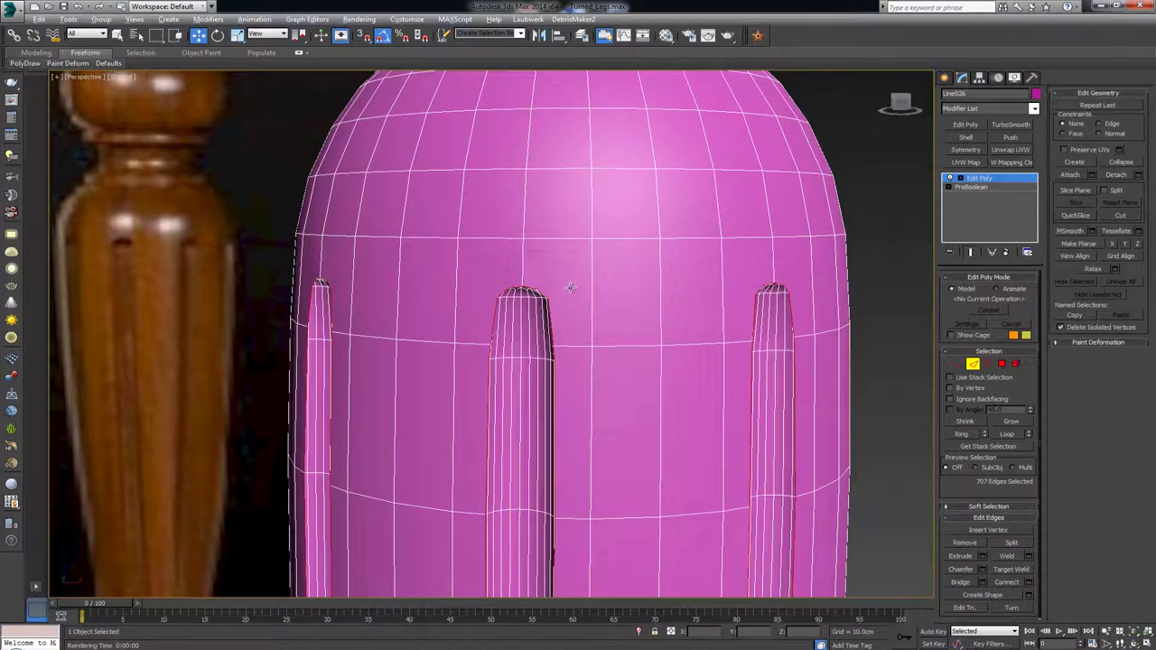
mouse_move(570, 286)
alt+middle_down()
mouse_move(577, 265)
mouse_move(559, 277)
alt+middle_up()
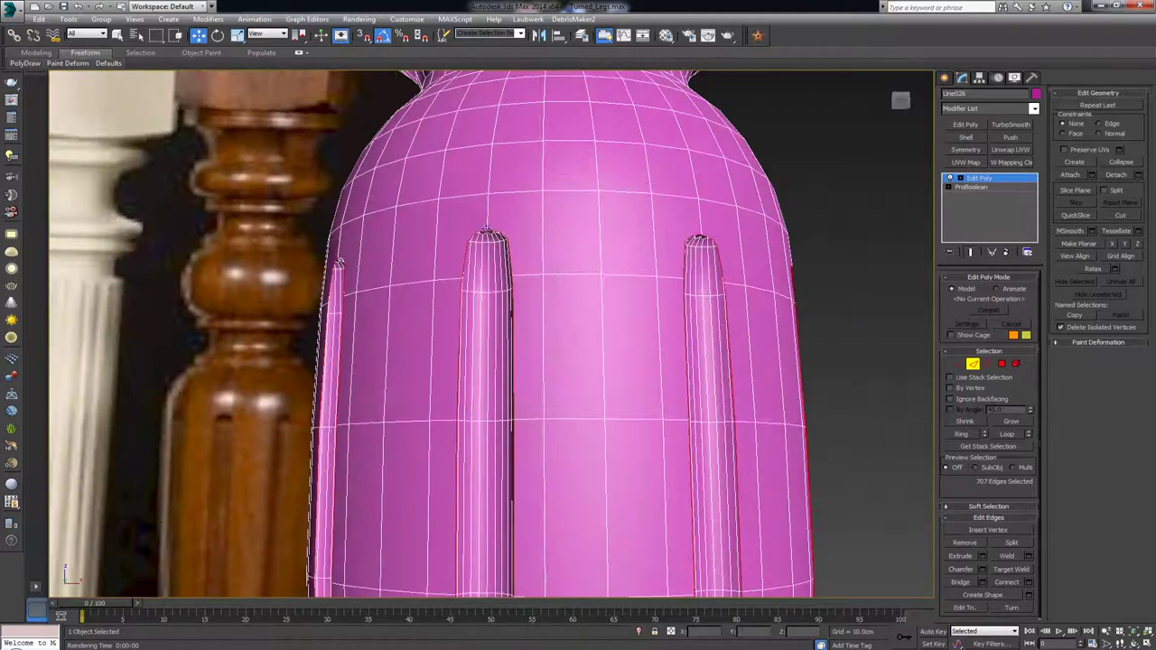
scroll(516, 266, down, 2)
scroll(547, 327, up, 5)
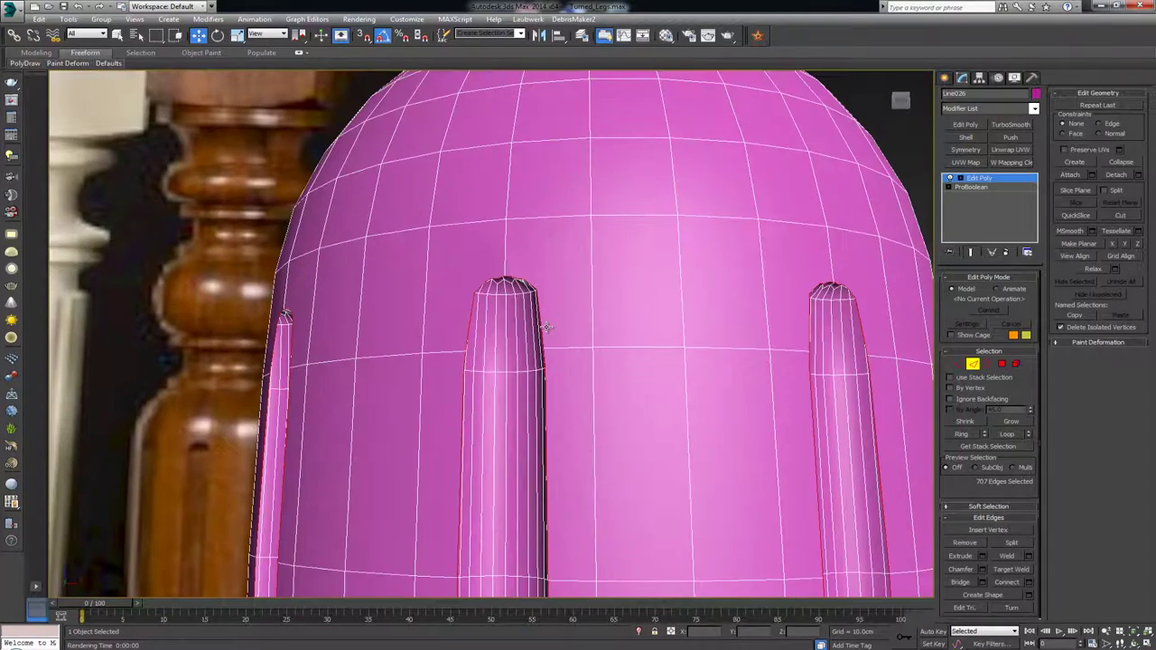
scroll(547, 327, up, 2)
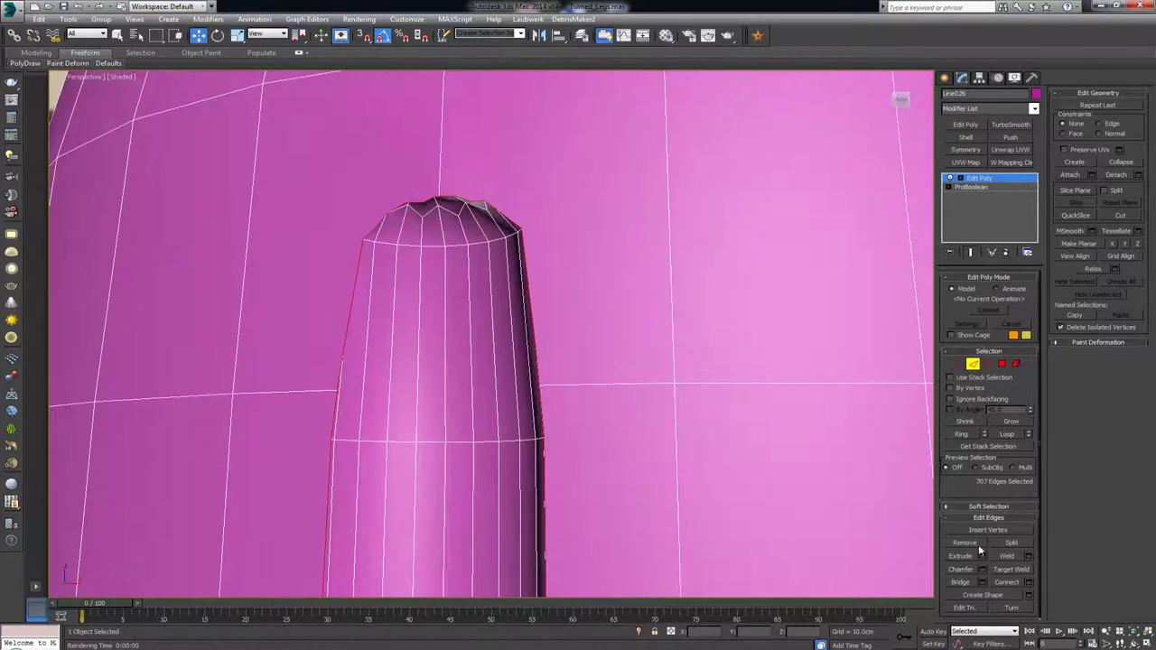
- Chamfer the selected flute rim edges by 0.05 cm and clear the edge selection
click(982, 569)
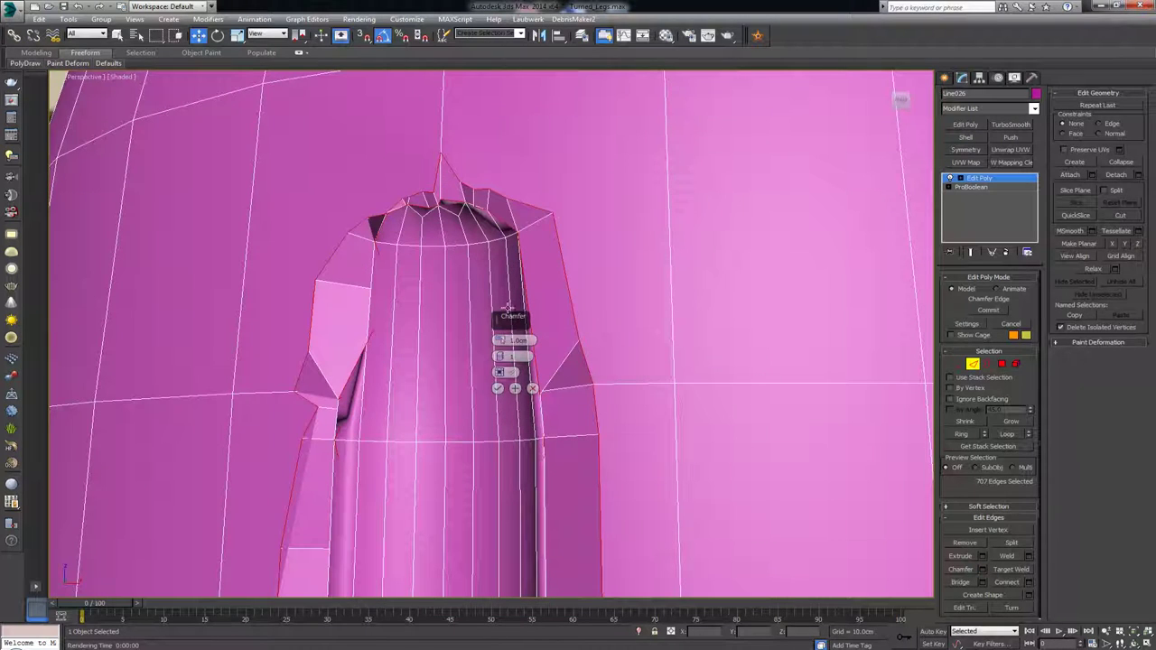
right_click(501, 341)
drag(501, 341, 501, 341)
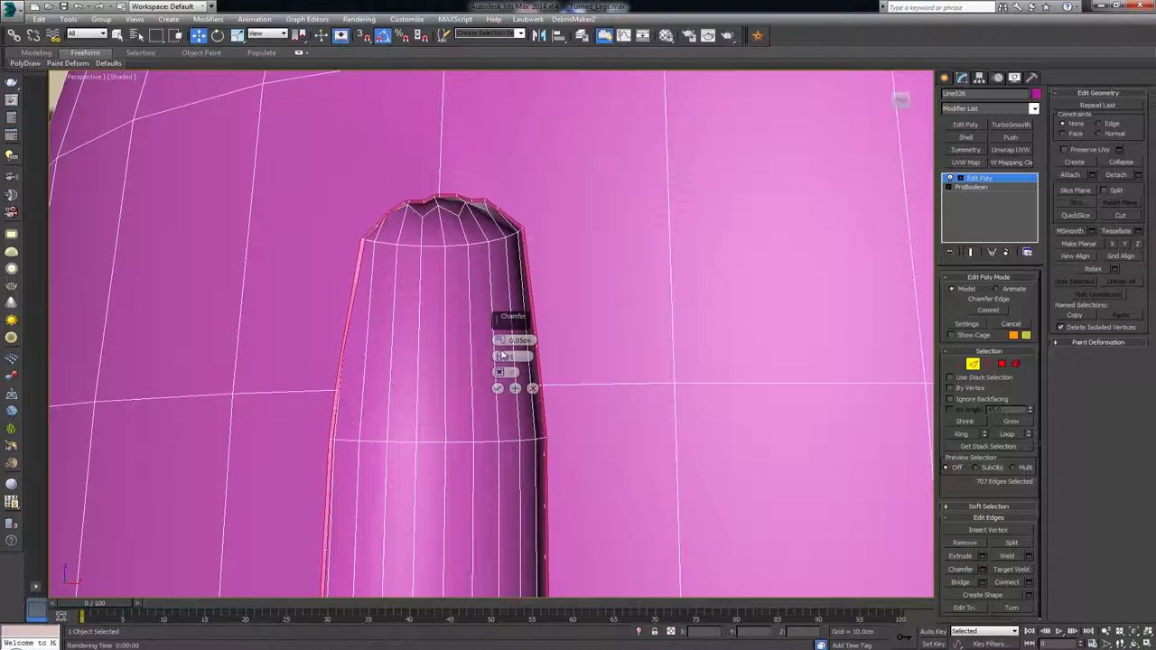
click(501, 354)
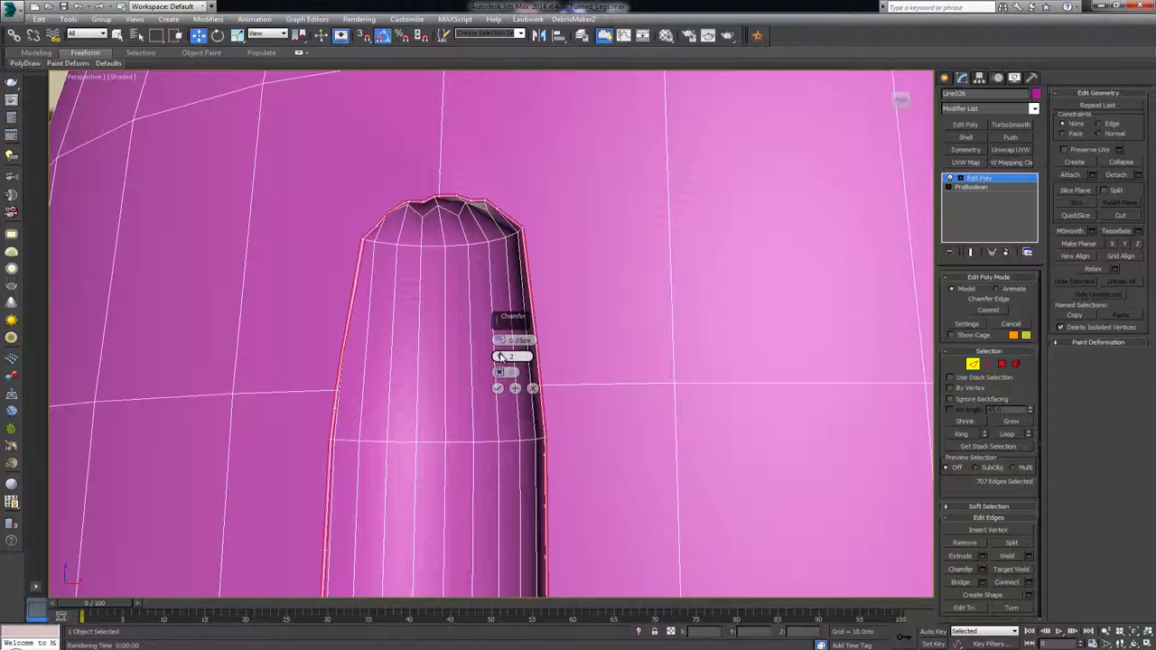
click(500, 355)
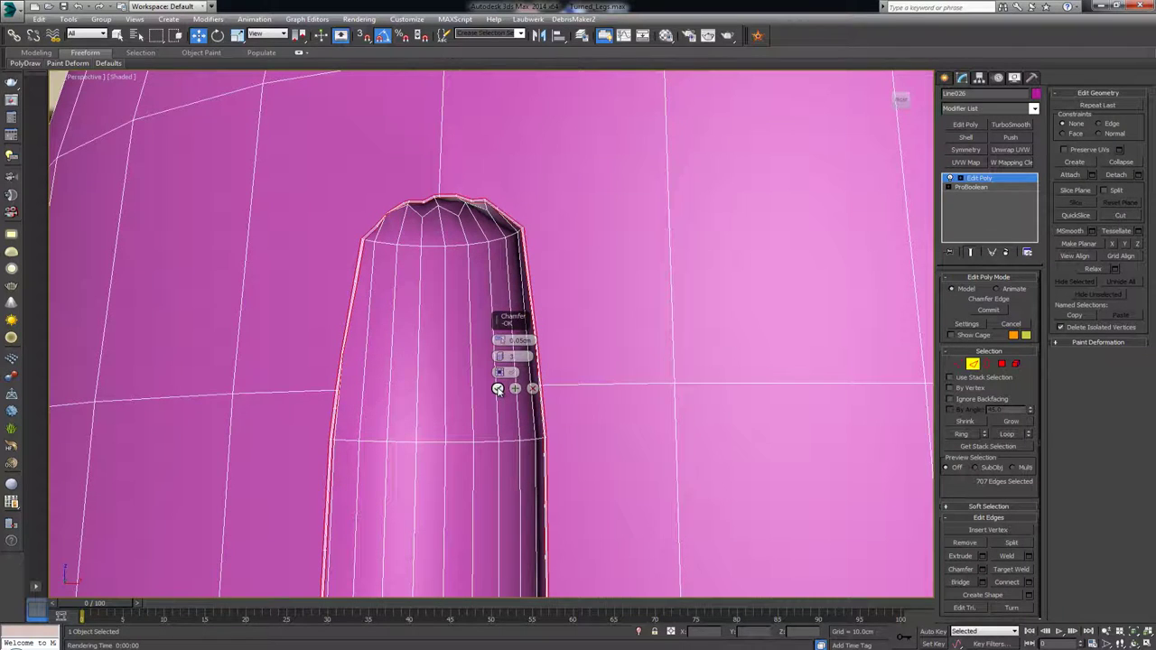
click(498, 389)
scroll(542, 344, down, 10)
click(853, 318)
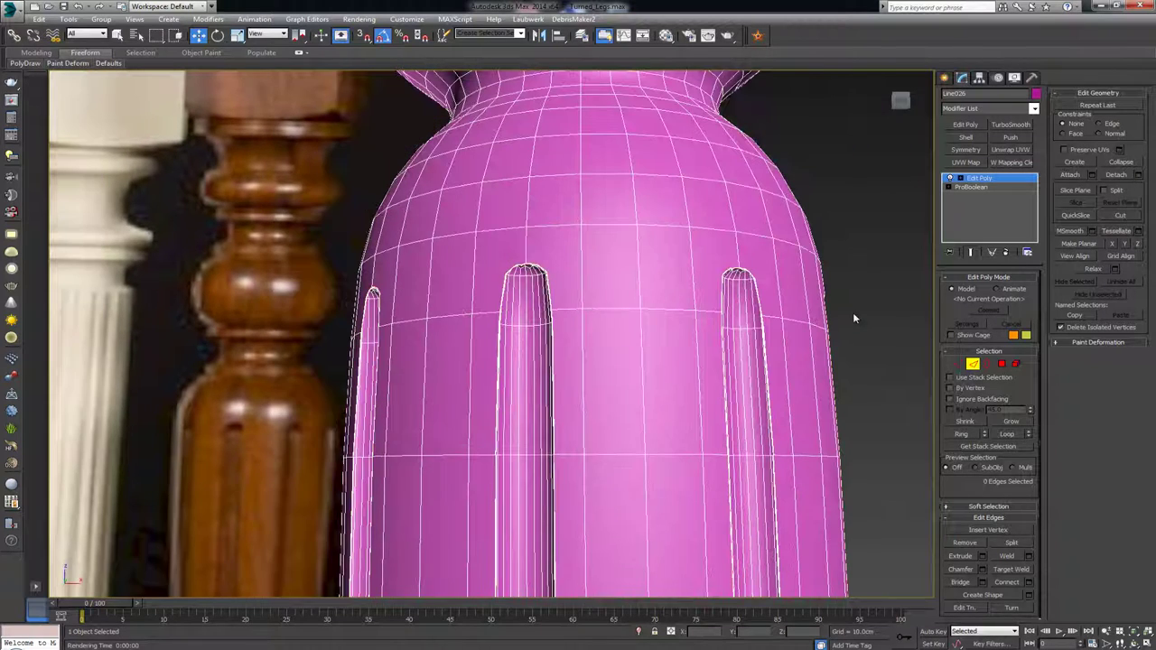
- Deselect the fluted leg and examine its chamfered flute rims from slightly different angles, toggling the leg's selection for comparison
click(885, 297)
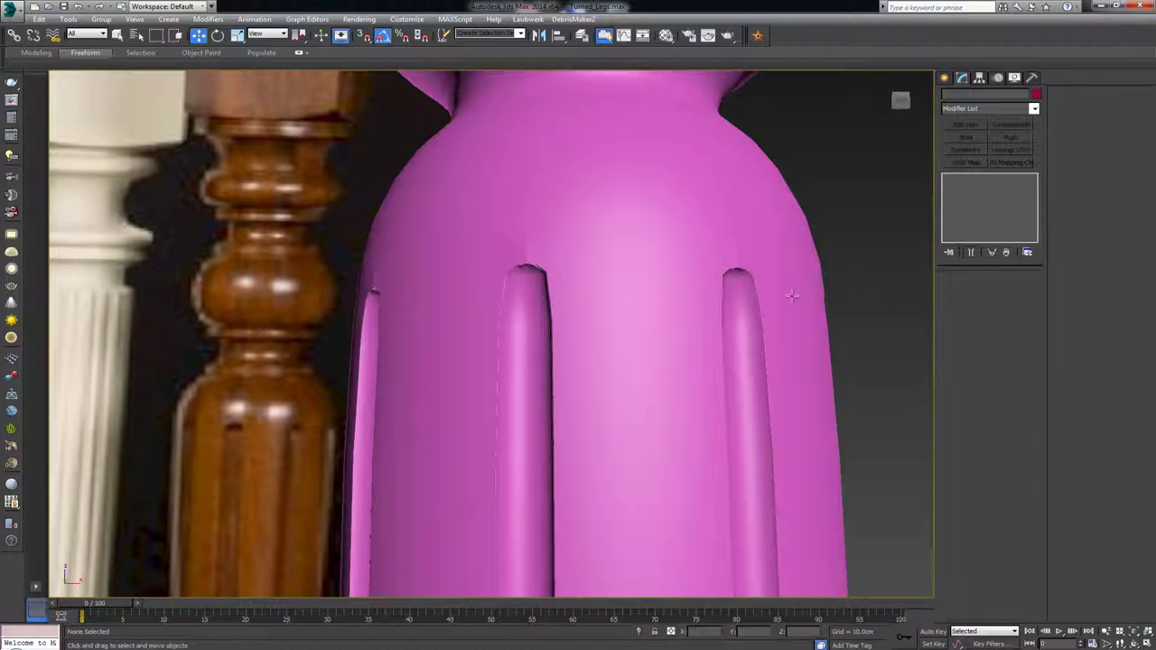
scroll(677, 288, down, 5)
alt+middle_drag(677, 290, 645, 283)
scroll(665, 258, up, 3)
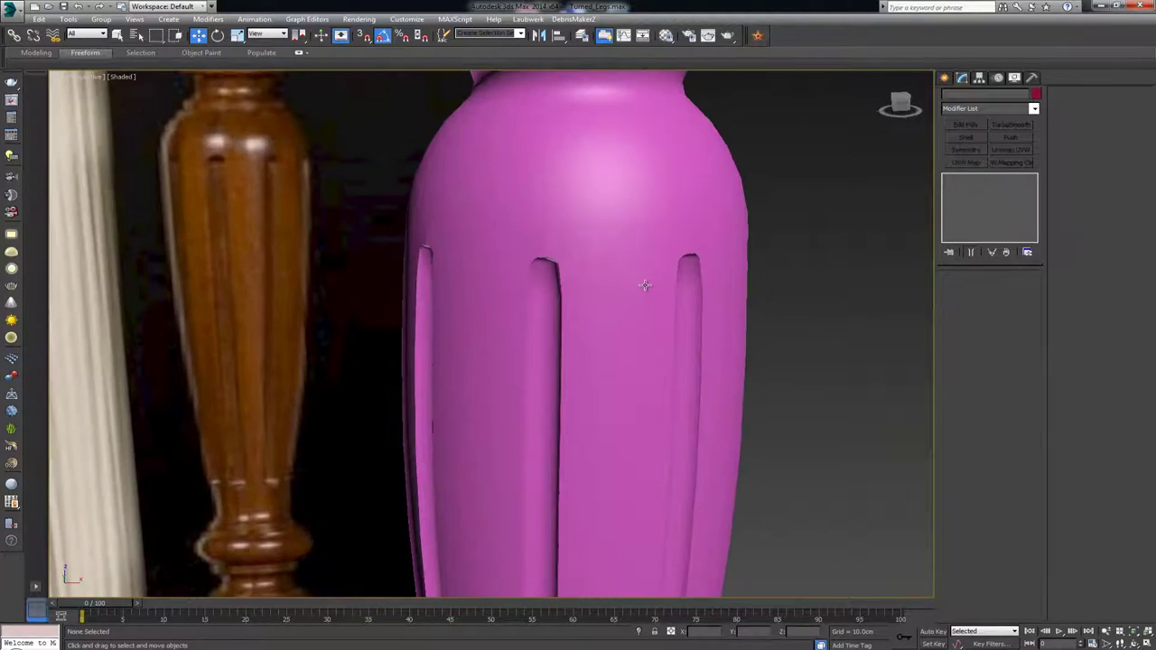
click(601, 249)
scroll(543, 259, up, 2)
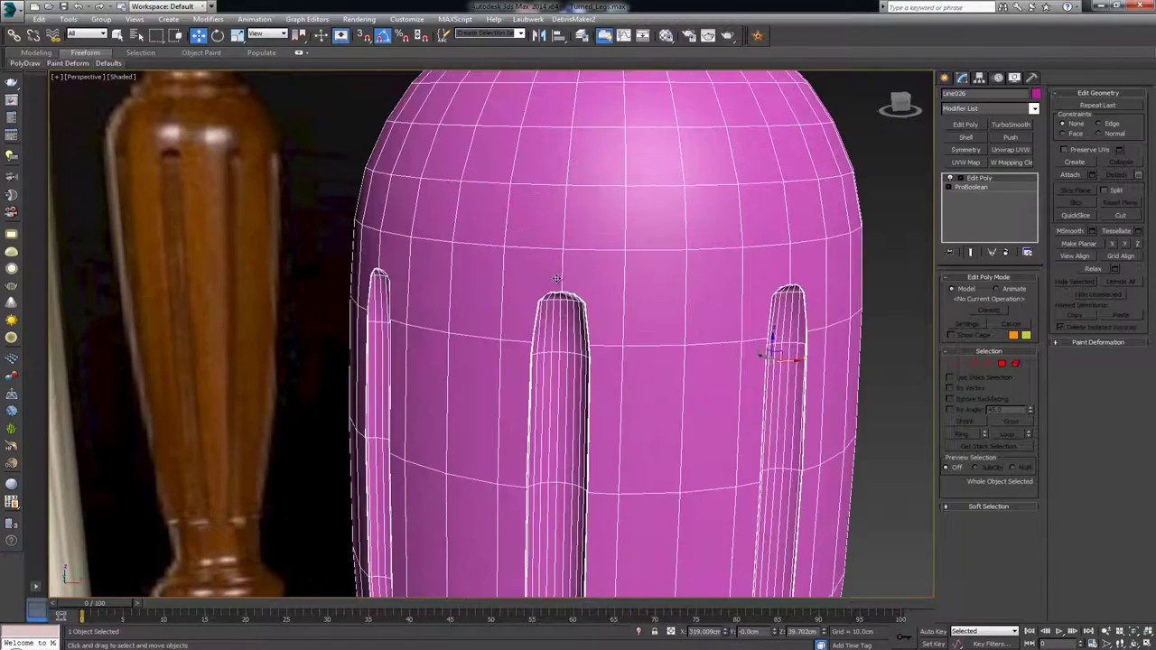
alt+middle_drag(579, 291, 575, 277)
click(901, 207)
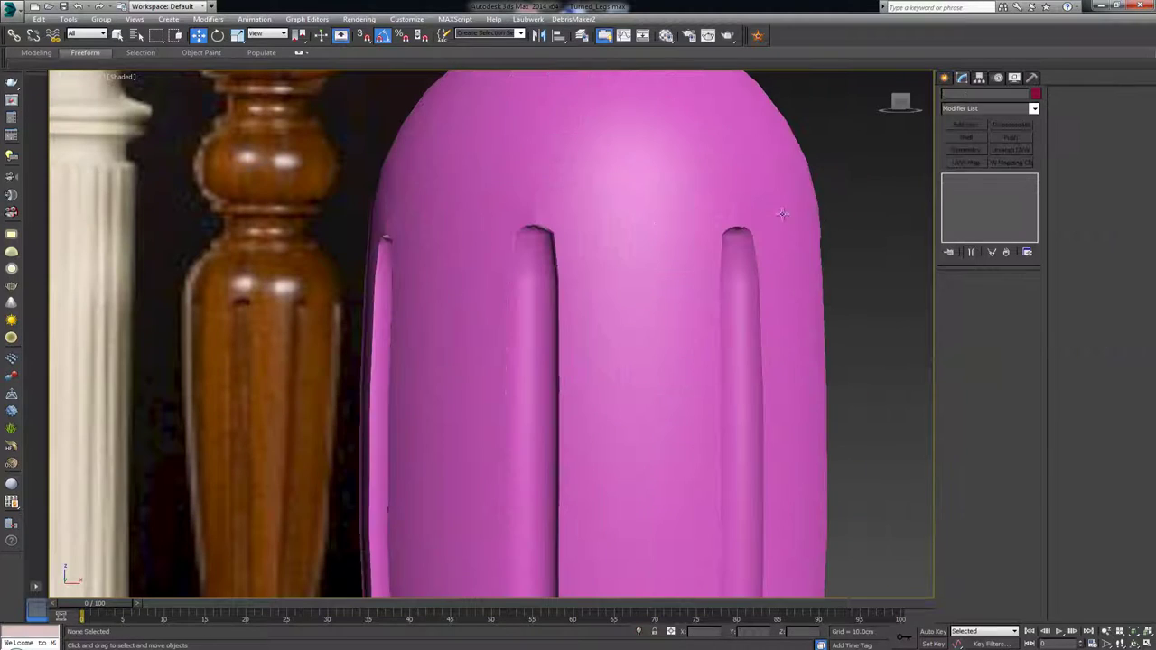
- Select the fluted leg and enter the edge level of its Edit Poly modifier
click(621, 211)
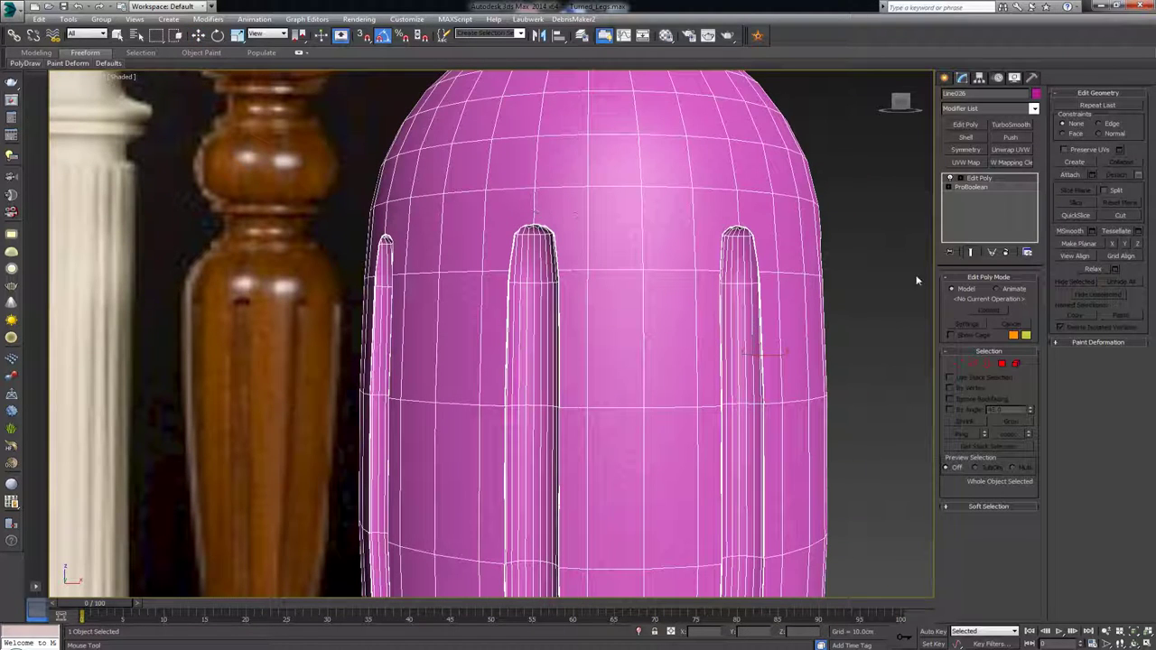
click(972, 363)
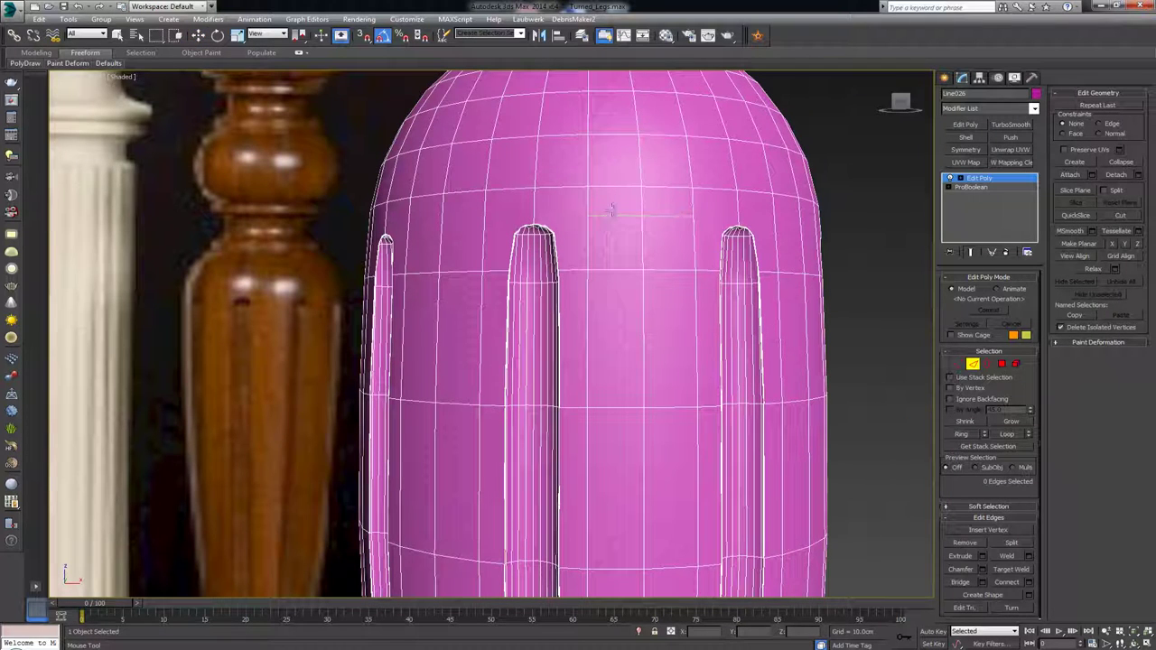
key(w)
scroll(610, 205, down, 5)
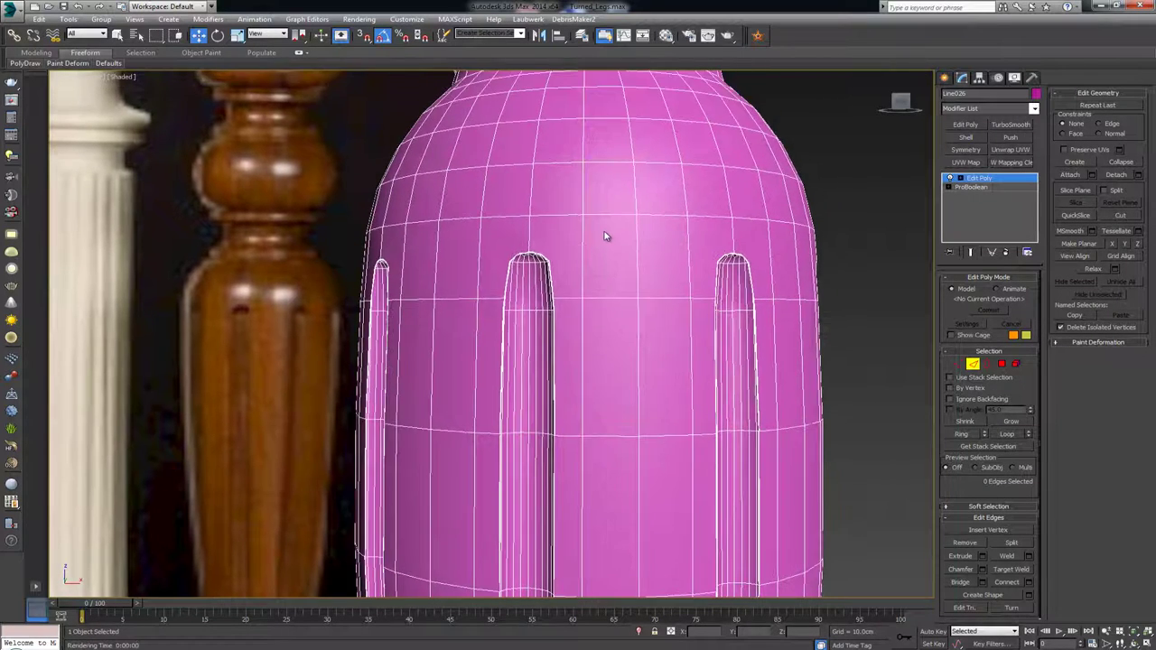
scroll(683, 257, up, 1)
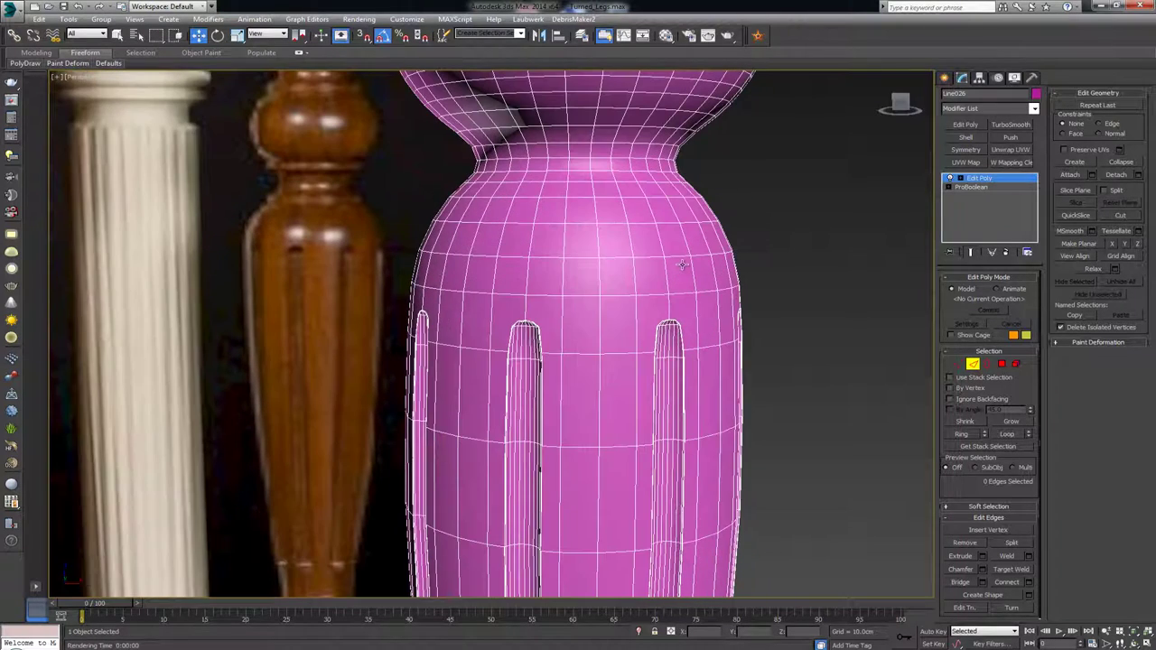
scroll(683, 265, down, 1)
scroll(691, 267, up, 4)
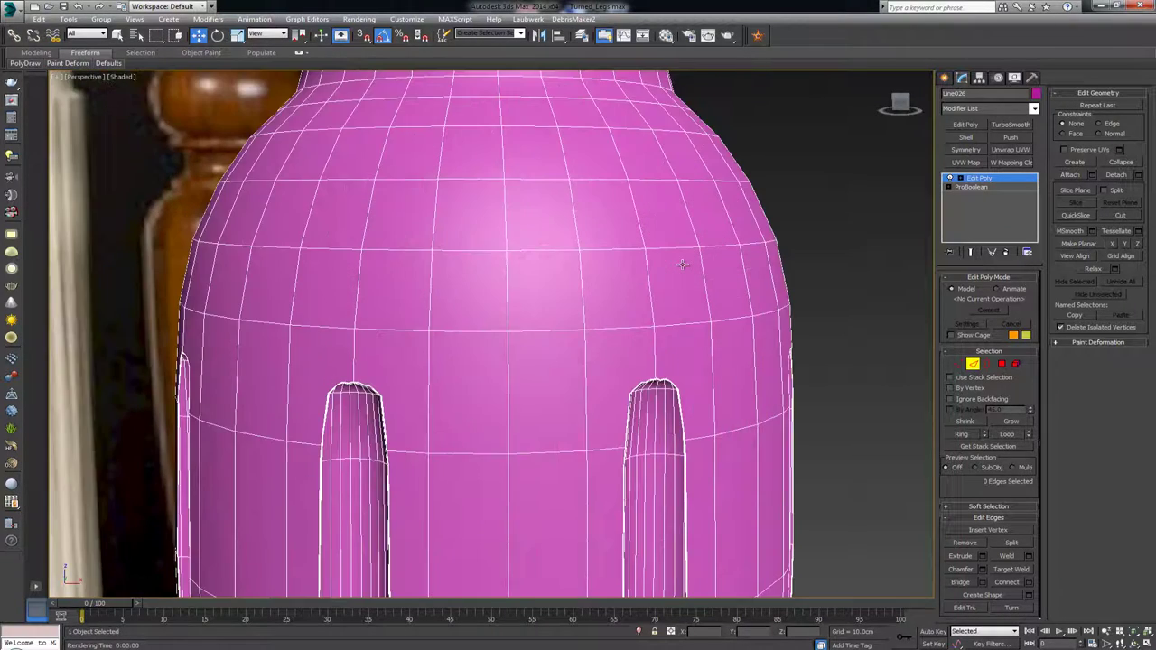
scroll(706, 274, down, 3)
scroll(706, 269, down, 1)
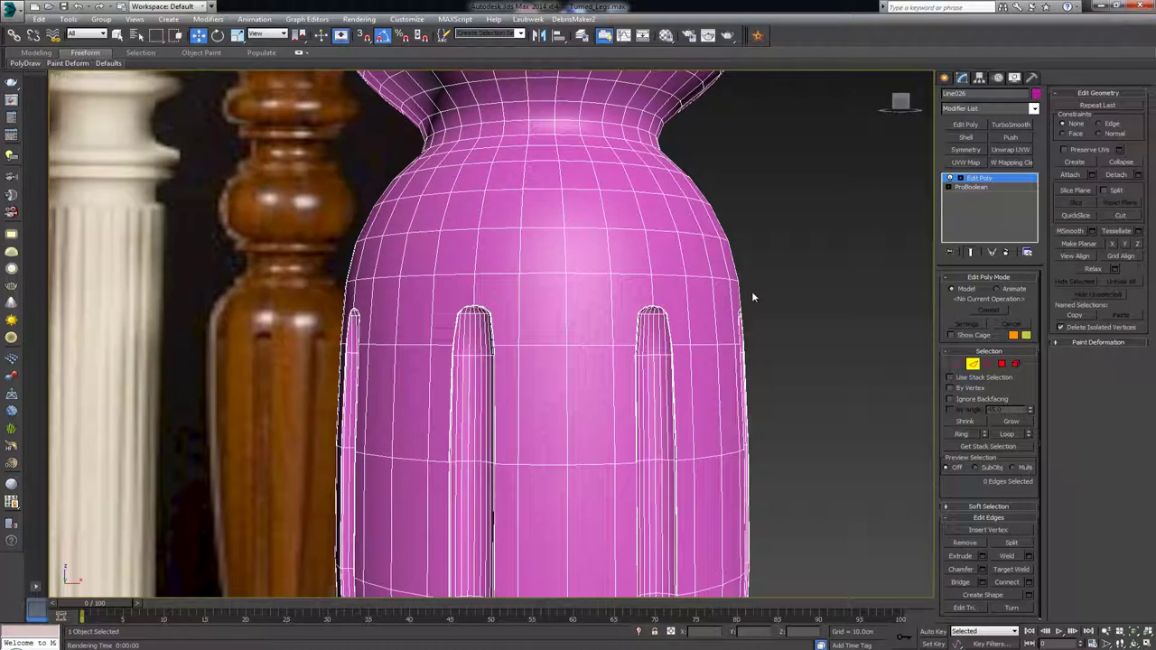
- In the front view, select the ring of vertical edges in the band crossing the flutes' rounded upper ends
drag(775, 290, 311, 293)
key(alt+w)
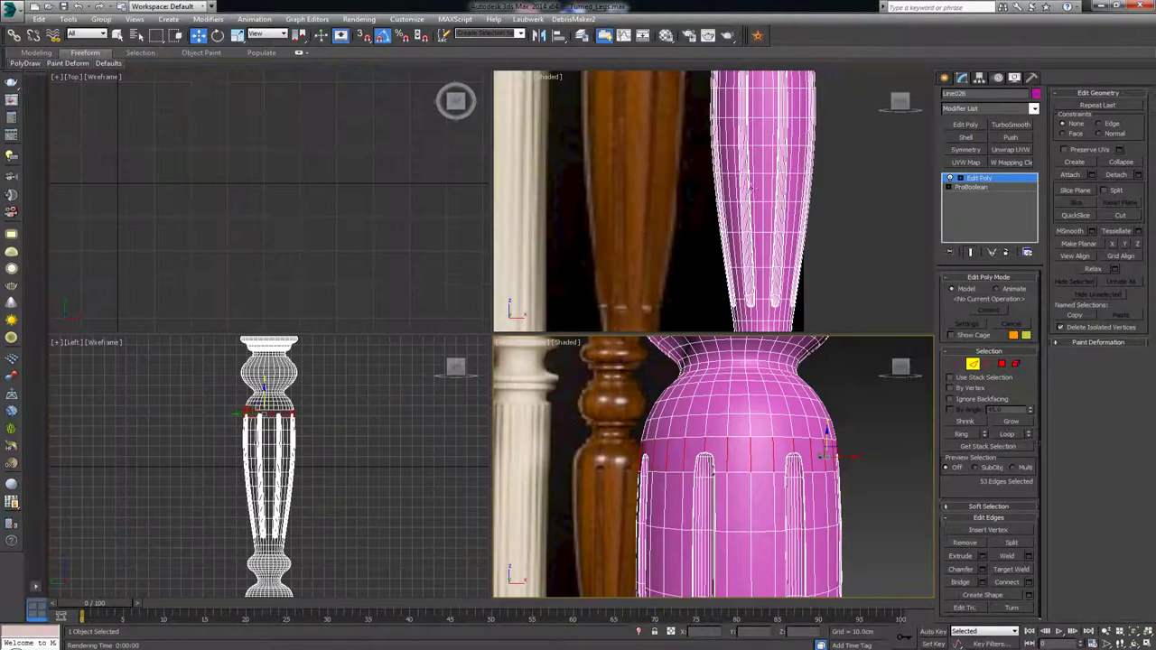
middle_drag(838, 155, 795, 288)
key(alt+w)
scroll(665, 215, up, 2)
middle_drag(650, 208, 712, 160)
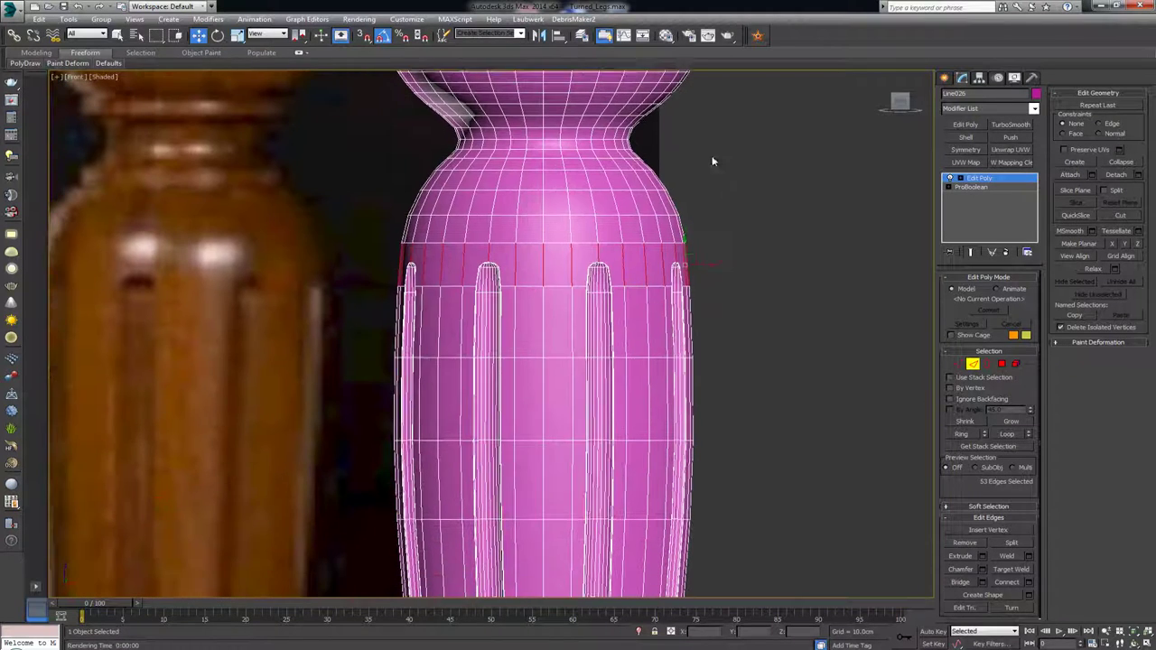
click(772, 255)
drag(691, 261, 349, 255)
scroll(426, 242, up, 2)
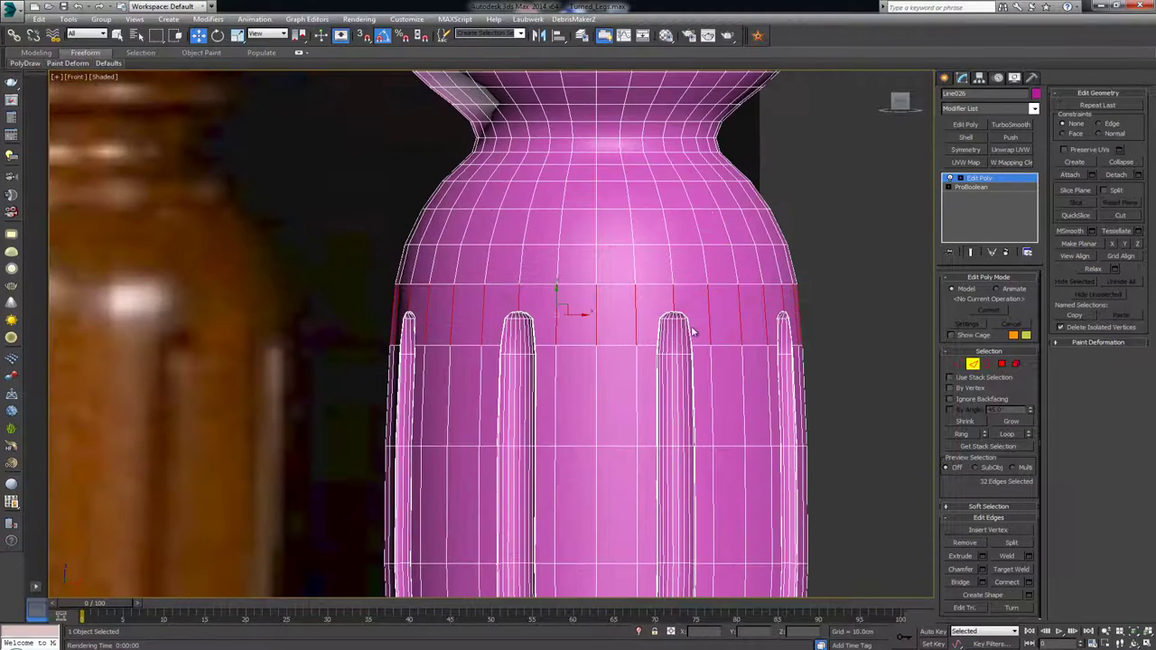
scroll(632, 338, up, 2)
- Connect the selected vertical edges with 1 segment and a slide of 110
click(1028, 582)
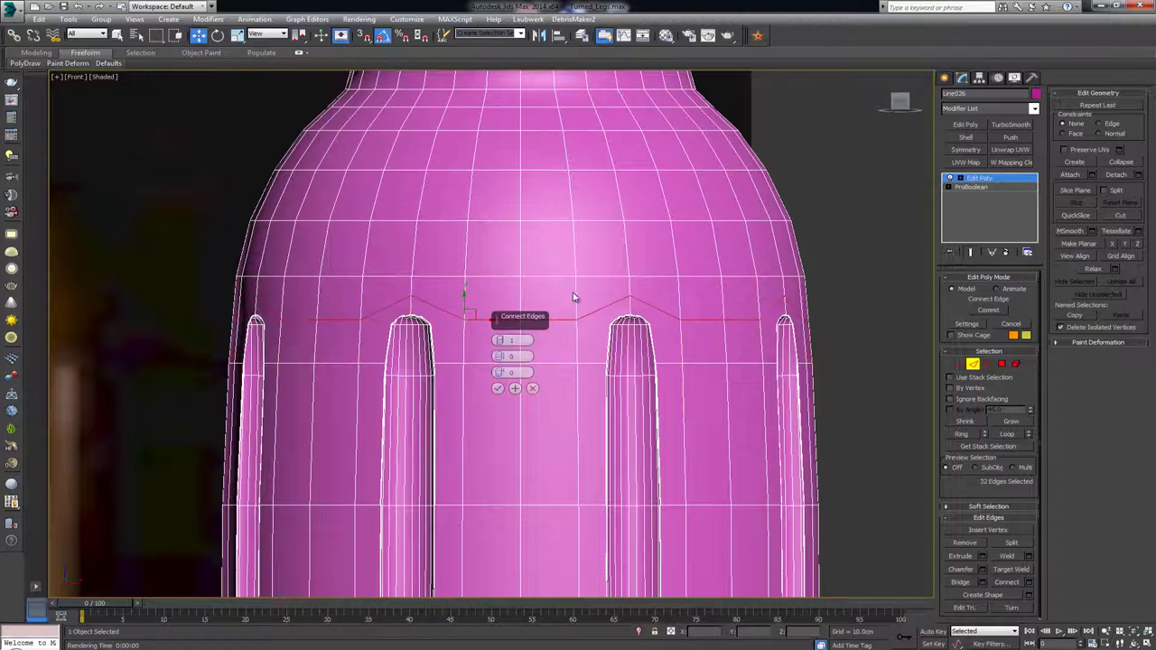
drag(499, 355, 532, 124)
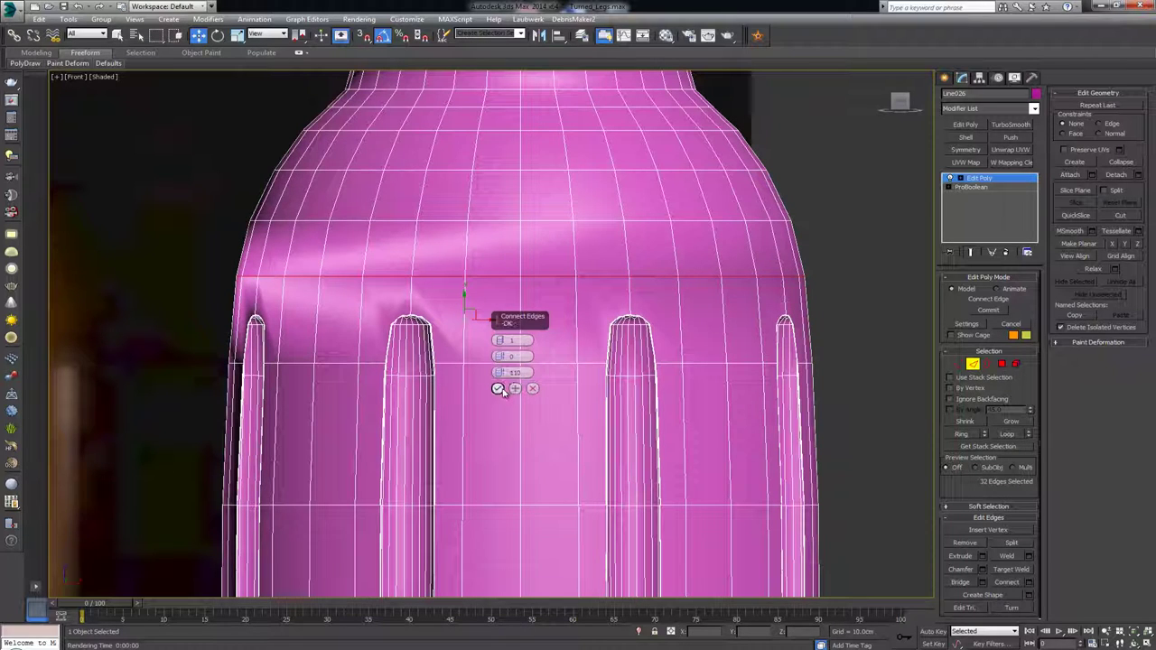
click(499, 388)
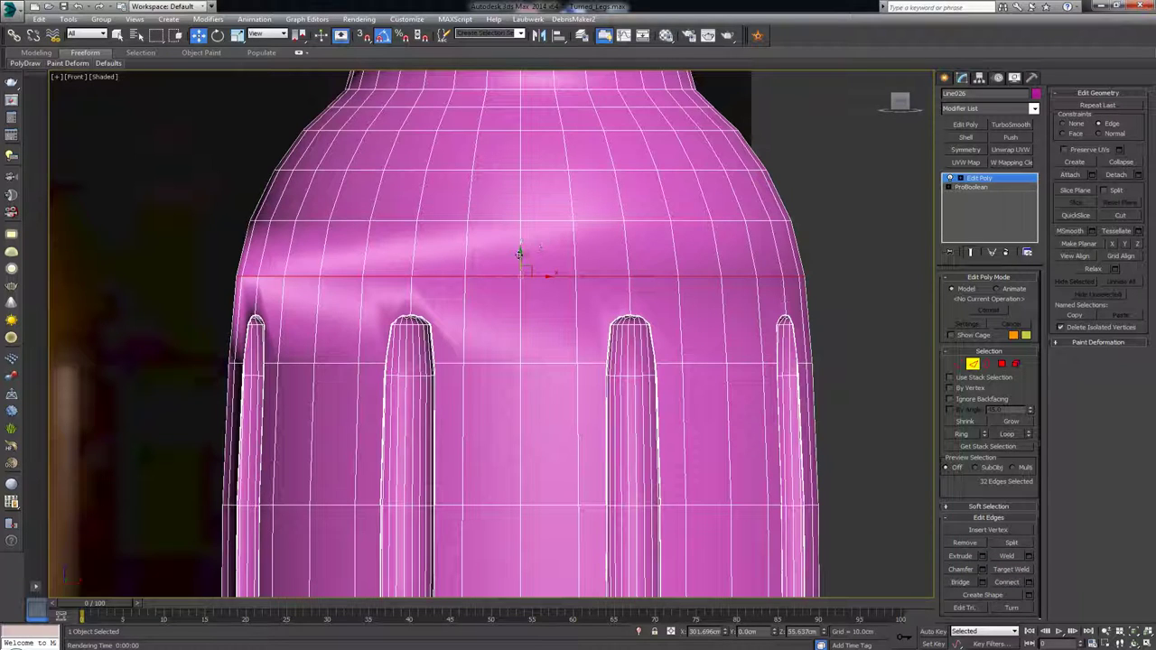
- Lower the new edge loop along its edges to just above the flute tops, using the Edge constraint, and deselect the leg
drag(519, 253, 518, 282)
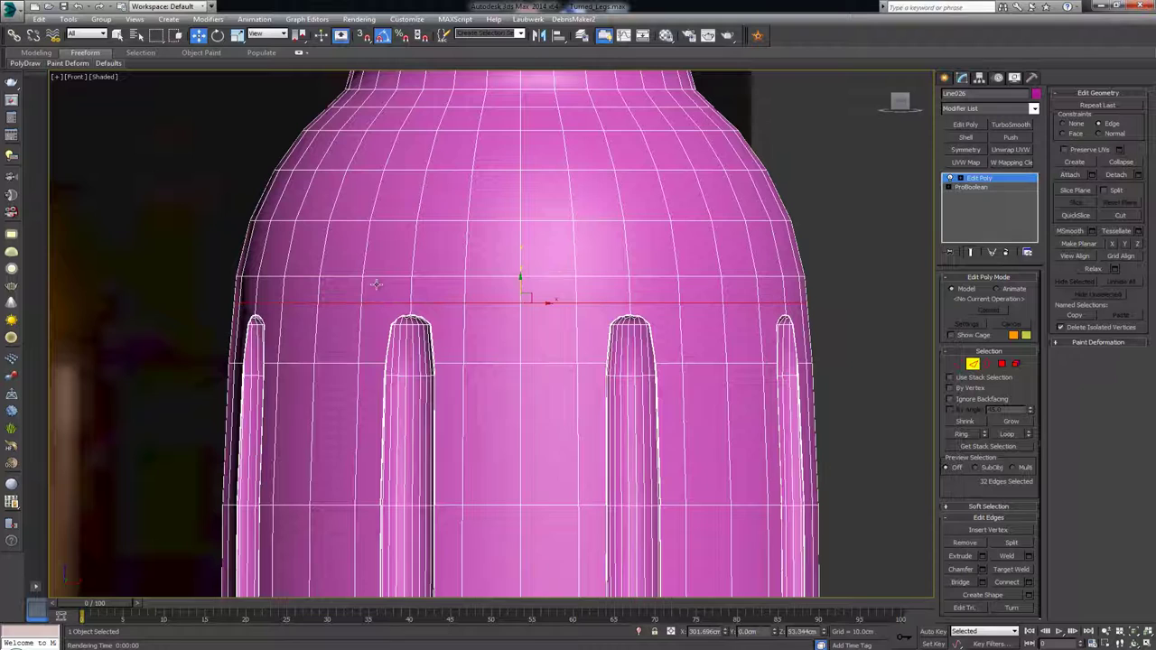
click(971, 363)
click(842, 269)
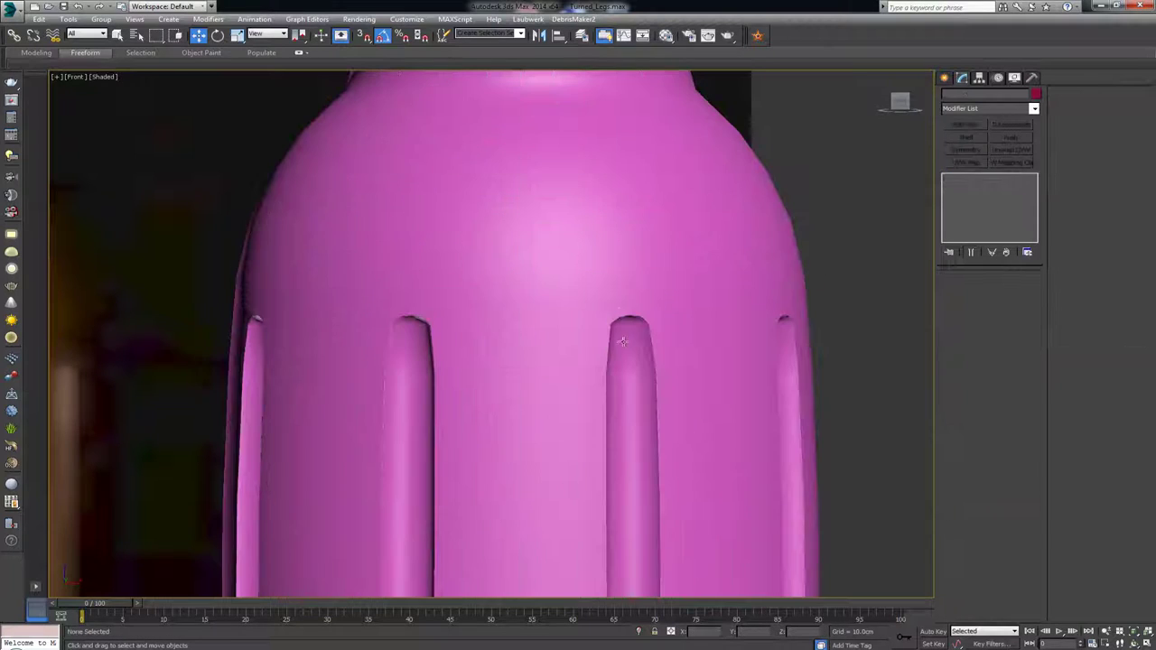
- Examine the shading around the flutes' upper ends in the front and perspective views
scroll(622, 310, down, 2)
scroll(638, 313, down, 2)
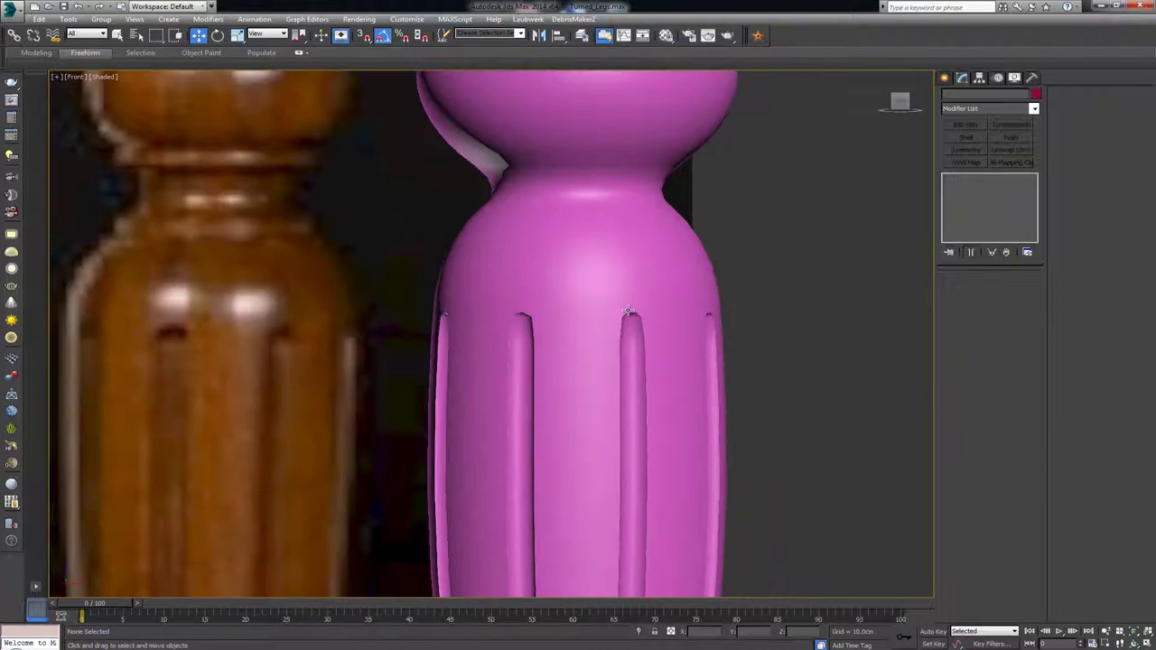
scroll(633, 315, up, 4)
scroll(638, 321, up, 5)
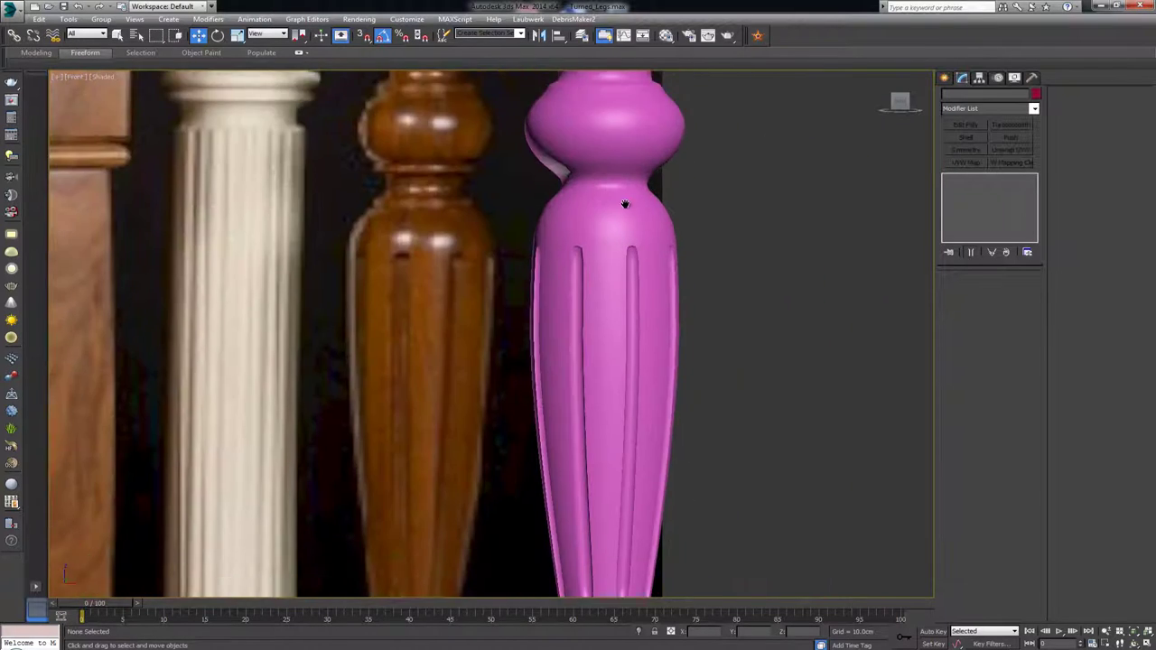
middle_drag(625, 204, 619, 167)
scroll(618, 168, down, 3)
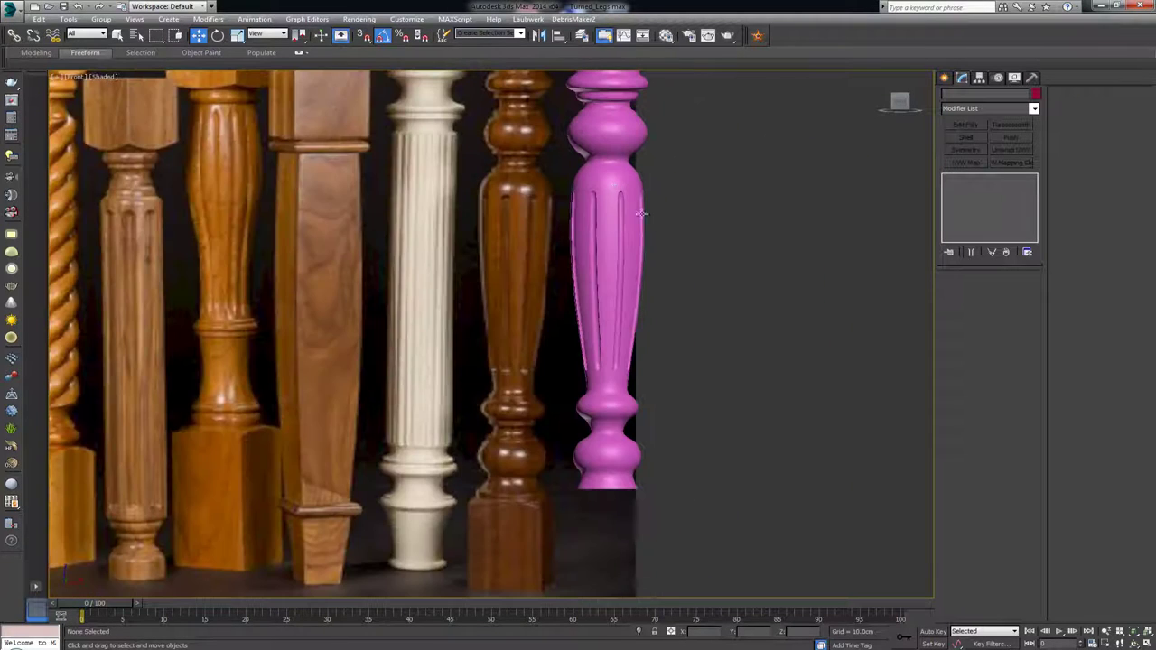
key(alt+w)
middle_click(772, 407)
key(alt+w)
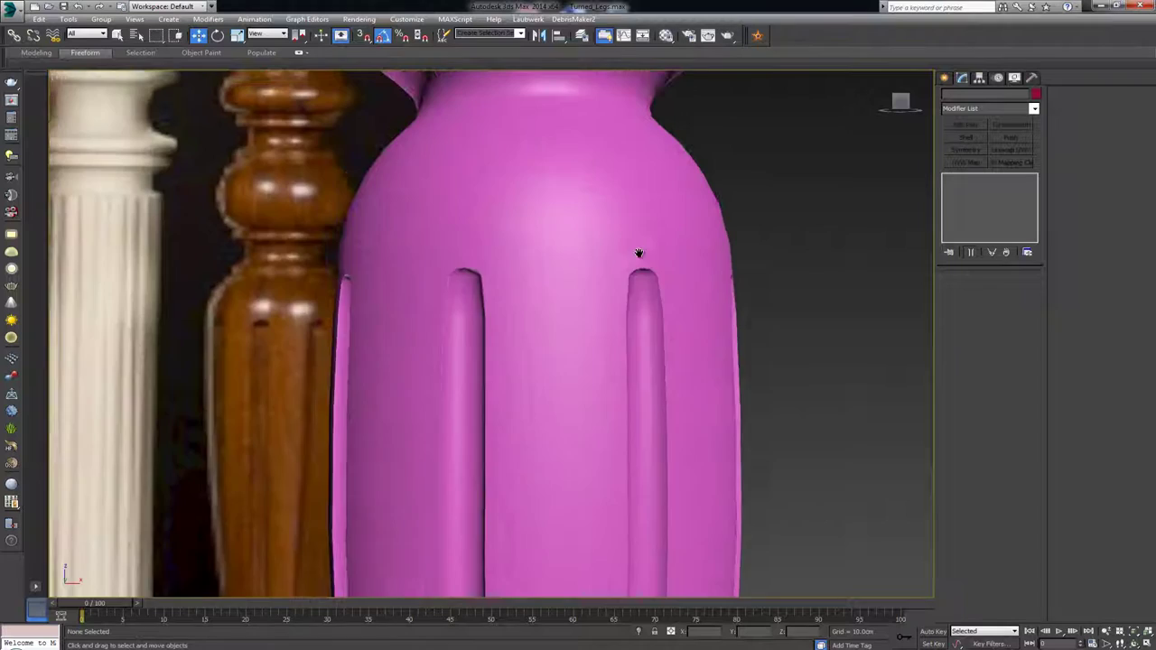
middle_drag(639, 253, 676, 315)
scroll(676, 315, up, 3)
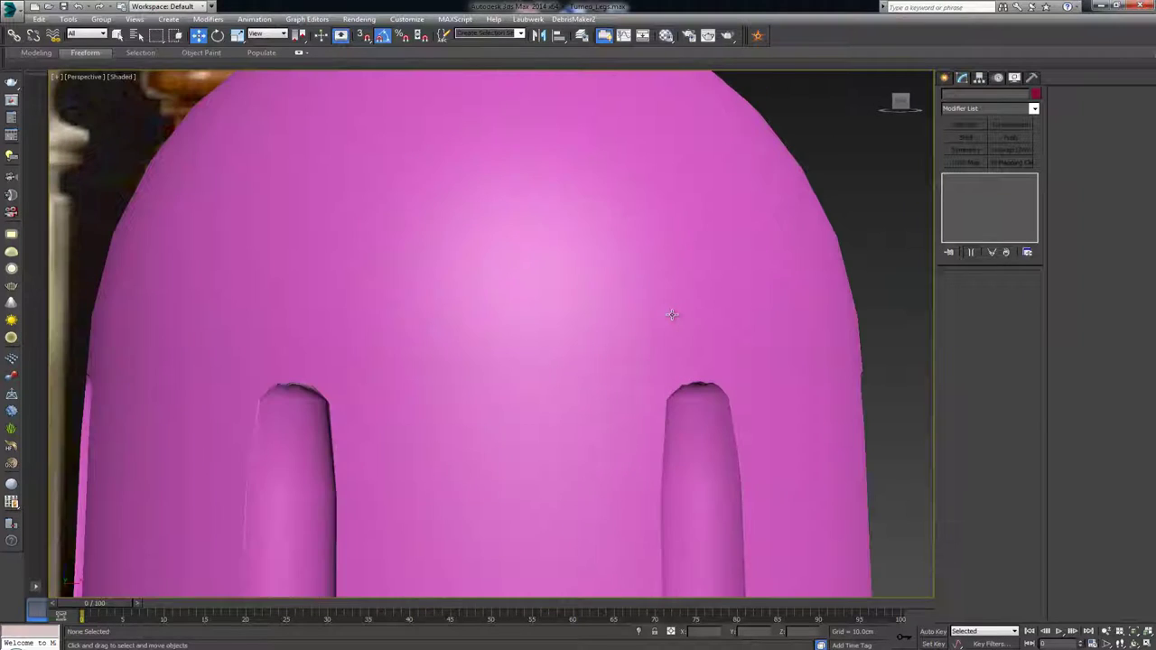
middle_drag(701, 352, 676, 271)
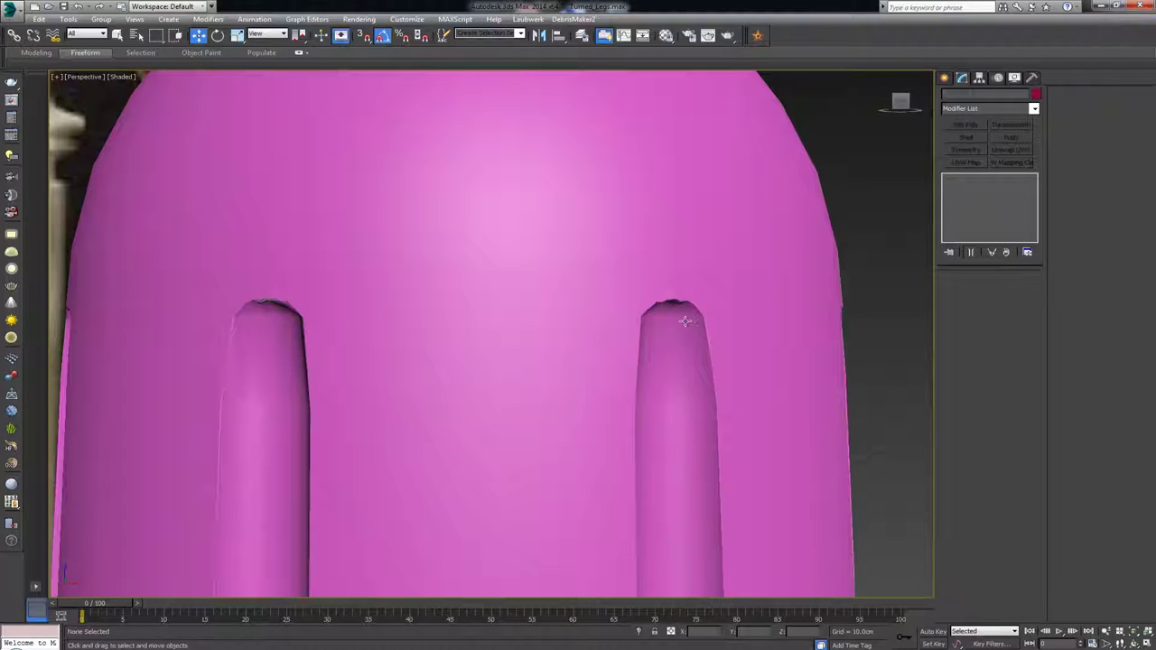
alt+middle_drag(685, 321, 678, 227)
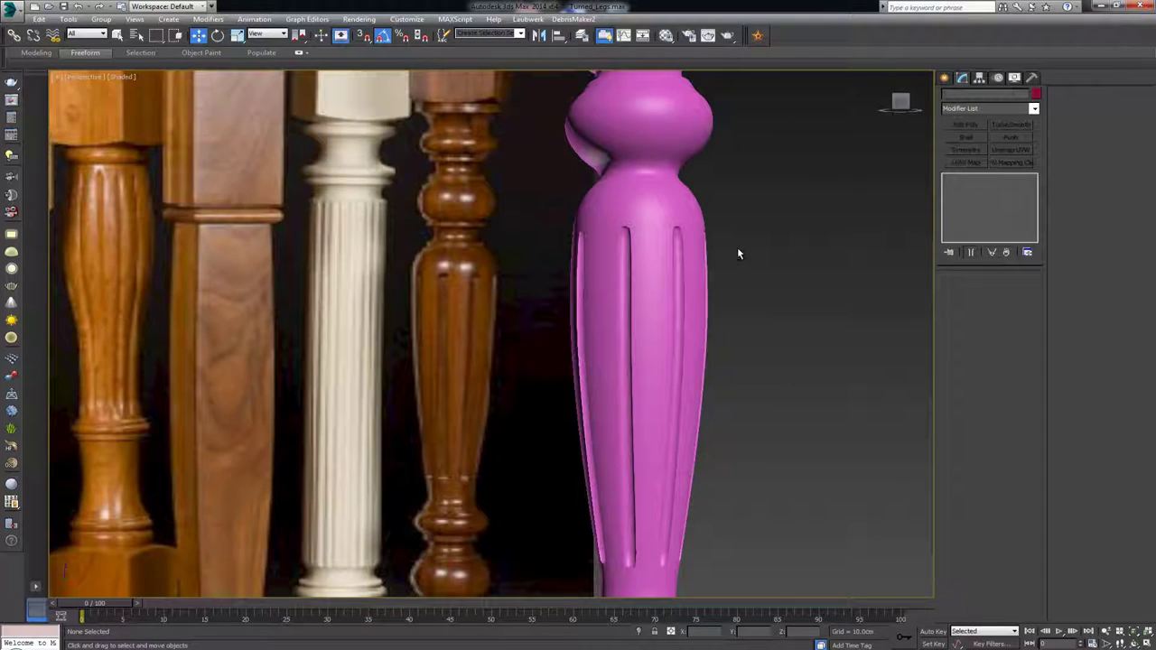
- Compare the whole fluted leg in perspective with the turned legs in the reference photo
scroll(722, 237, down, 2)
middle_drag(718, 236, 653, 216)
scroll(674, 196, down, 6)
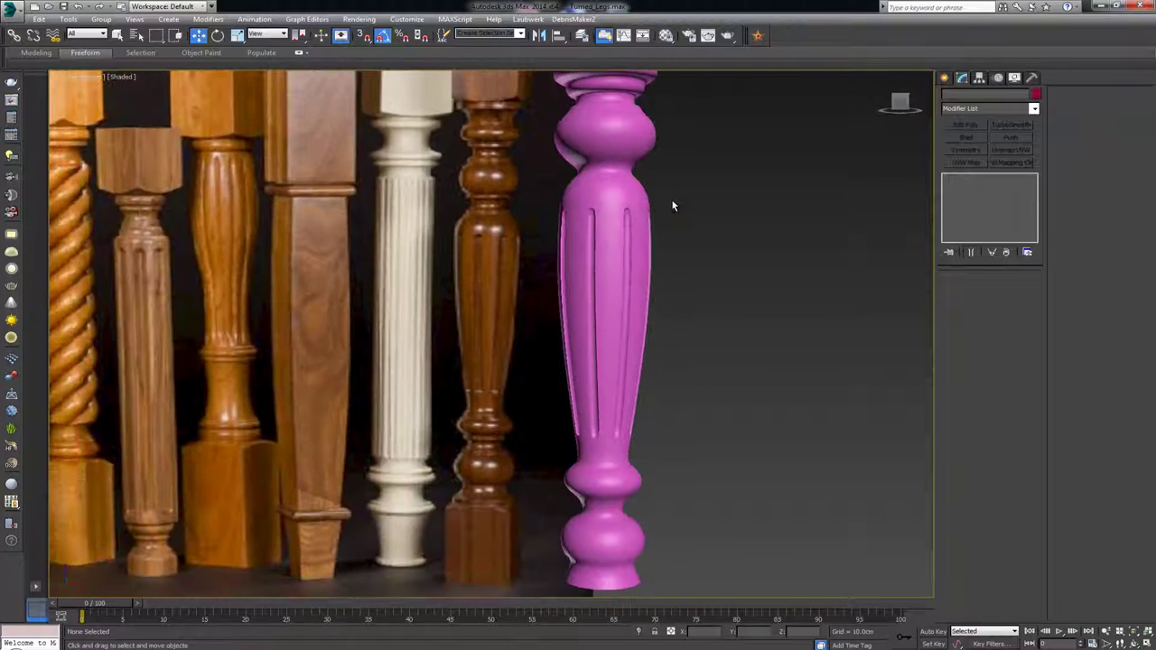
scroll(650, 260, up, 3)
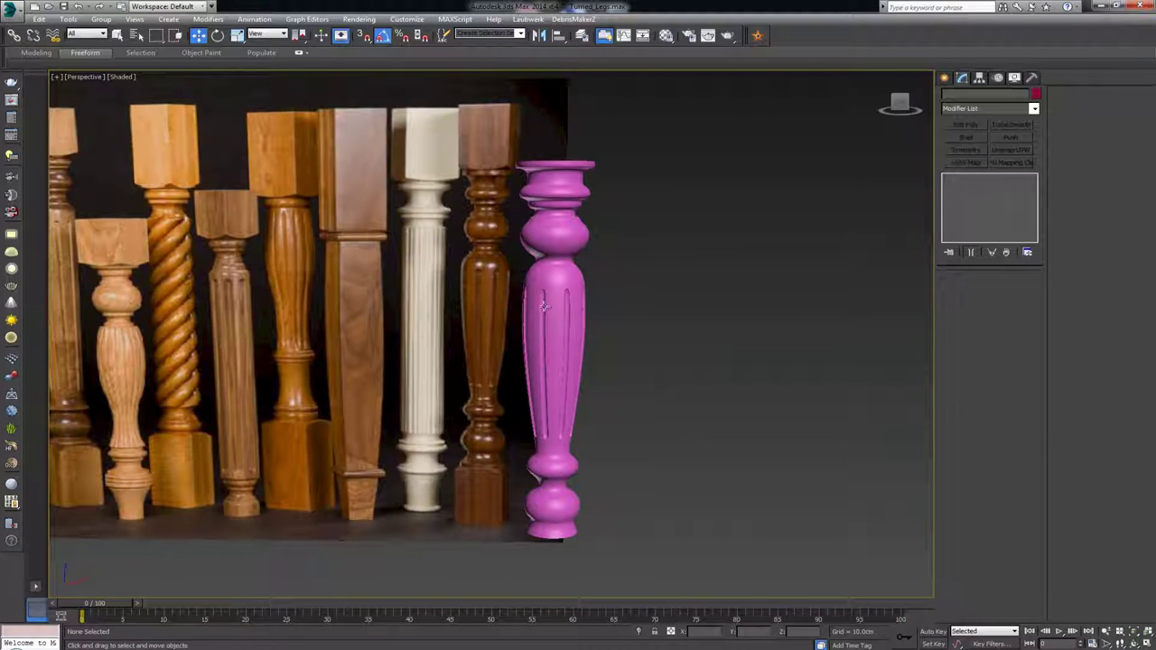
scroll(542, 306, up, 3)
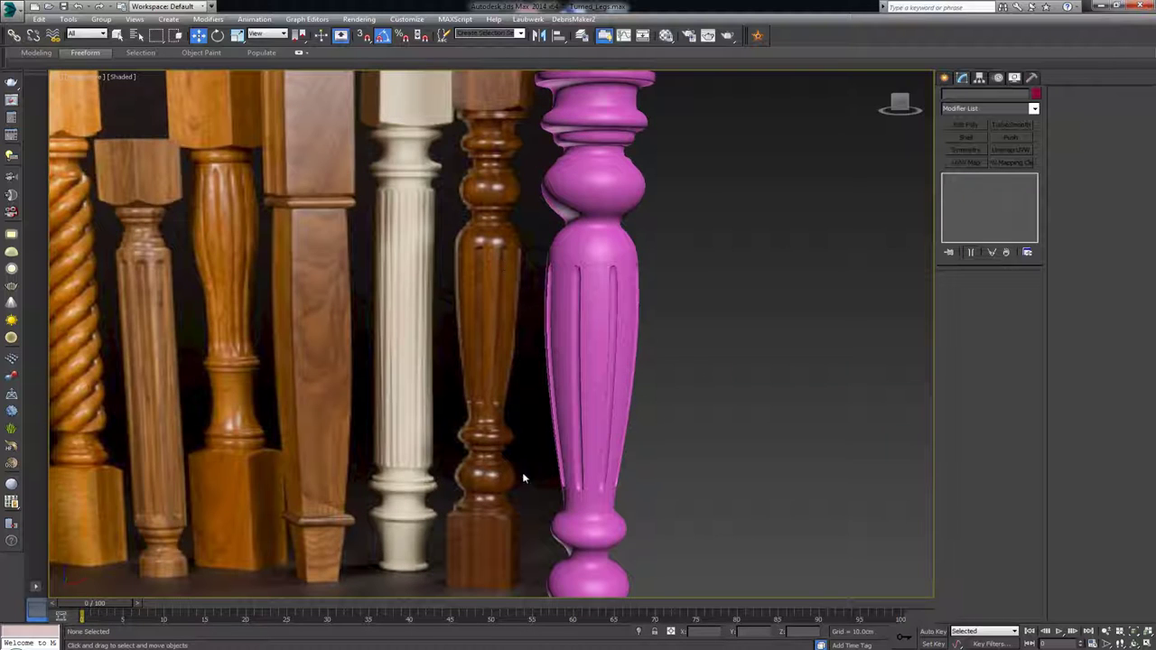
scroll(488, 213, down, 3)
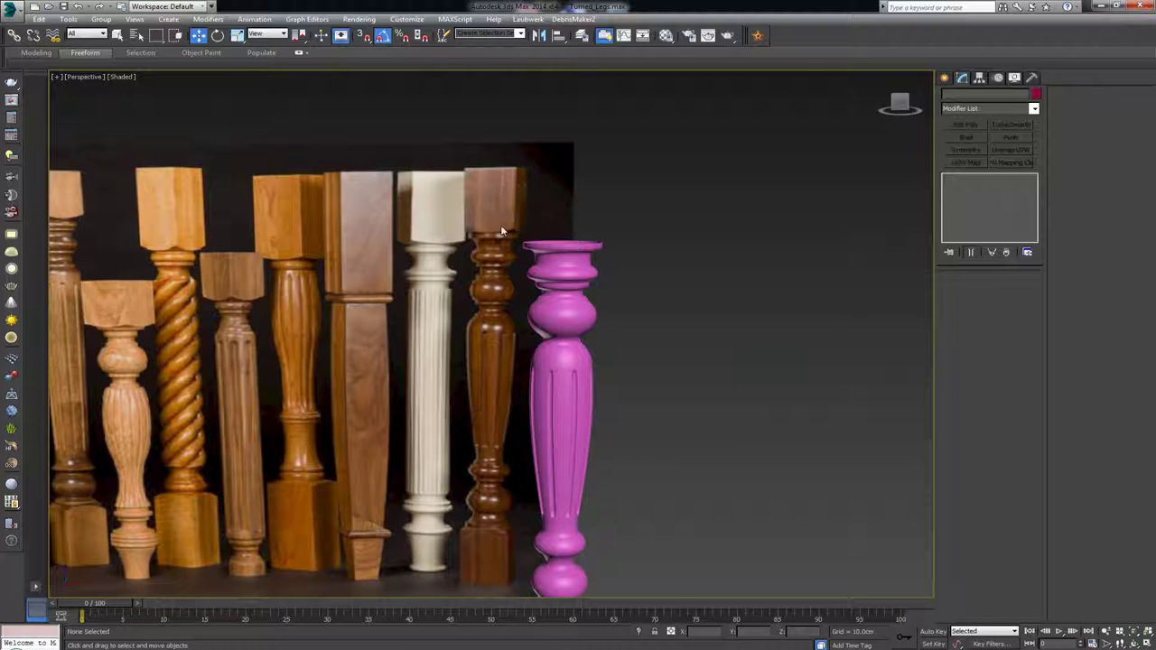
scroll(507, 197, up, 2)
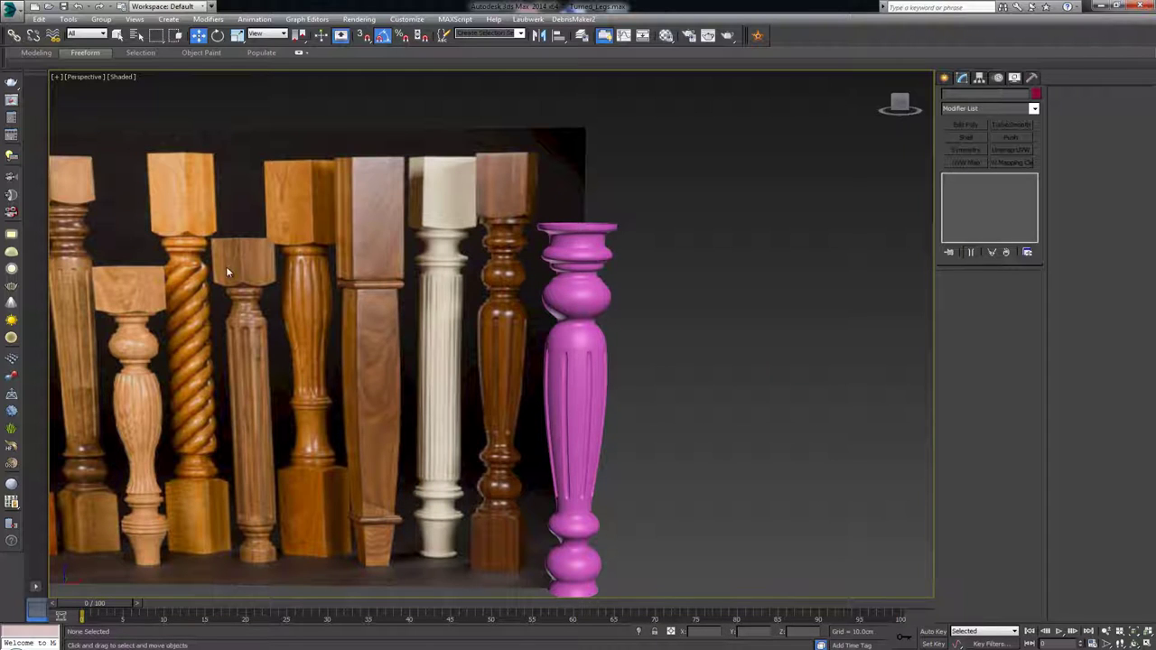
middle_drag(226, 268, 330, 252)
middle_drag(513, 278, 643, 278)
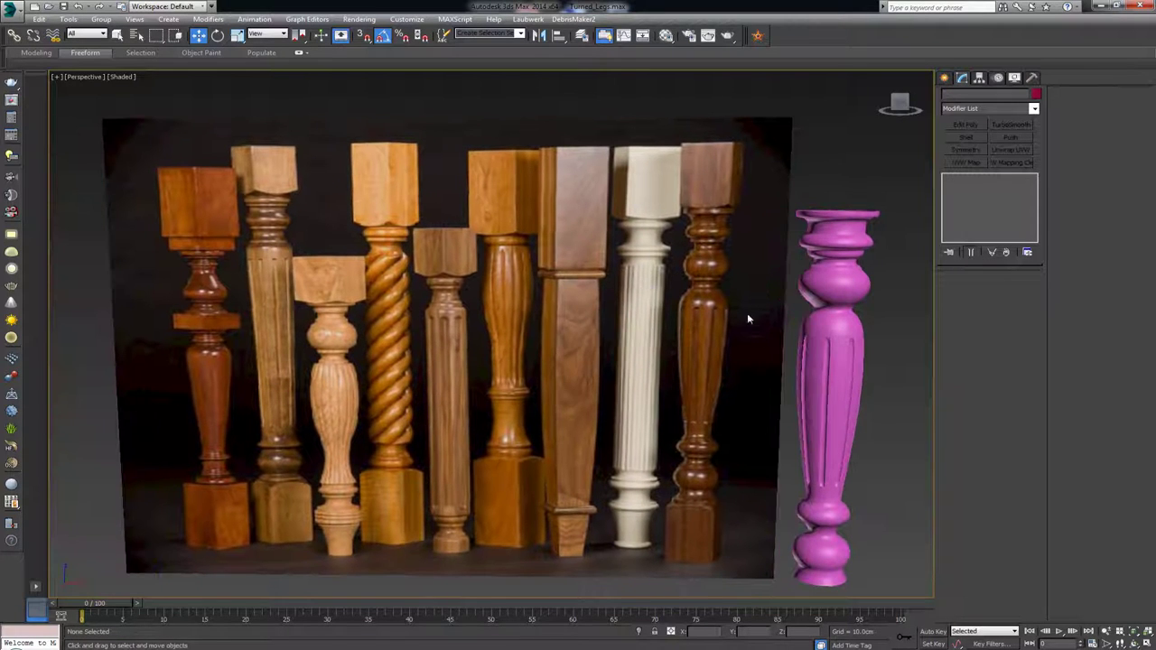
middle_drag(725, 333, 747, 286)
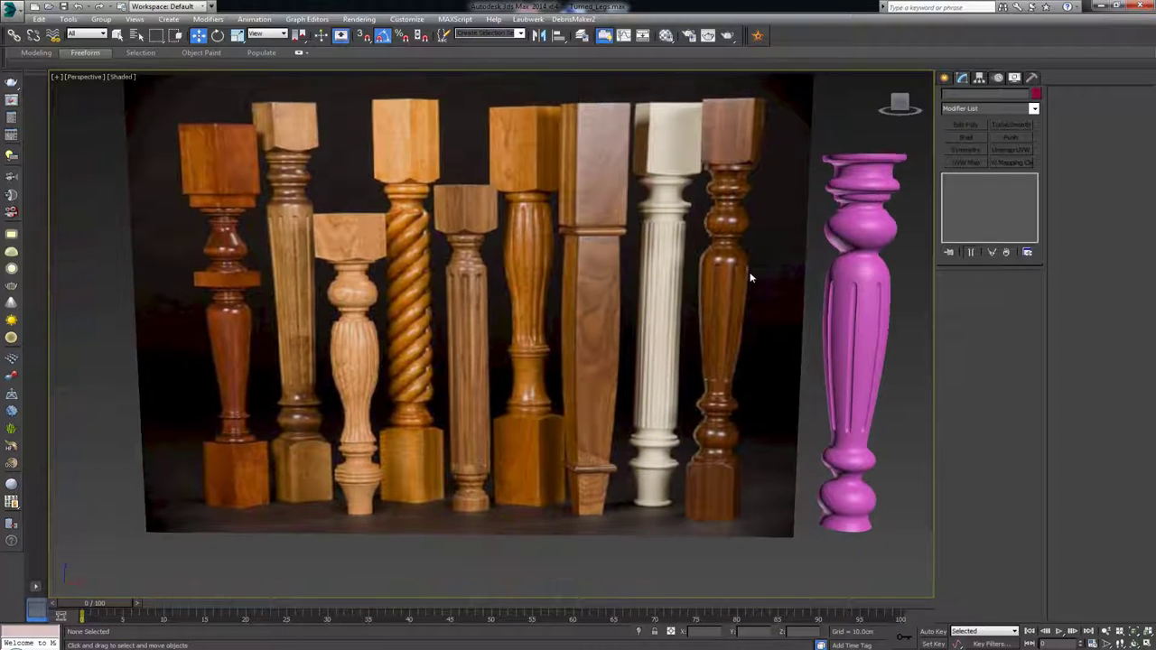
- Show the full reference photo with the modelled leg in a maximized front view
key(alt+w)
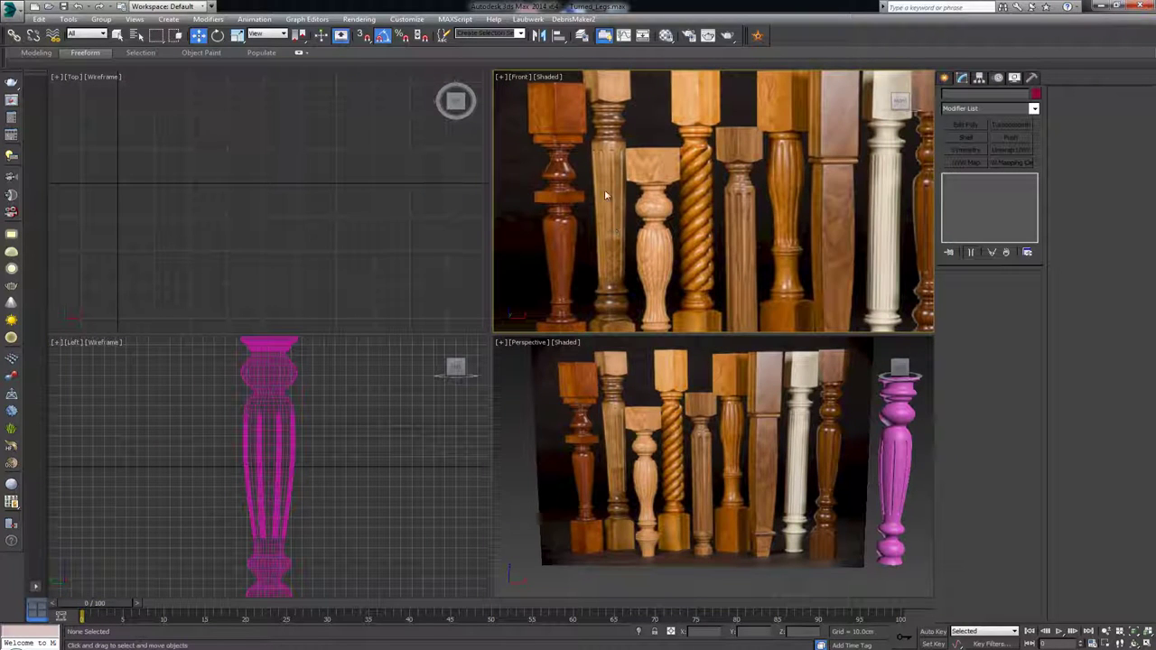
middle_drag(683, 205, 656, 205)
scroll(656, 206, down, 2)
scroll(656, 206, up, 2)
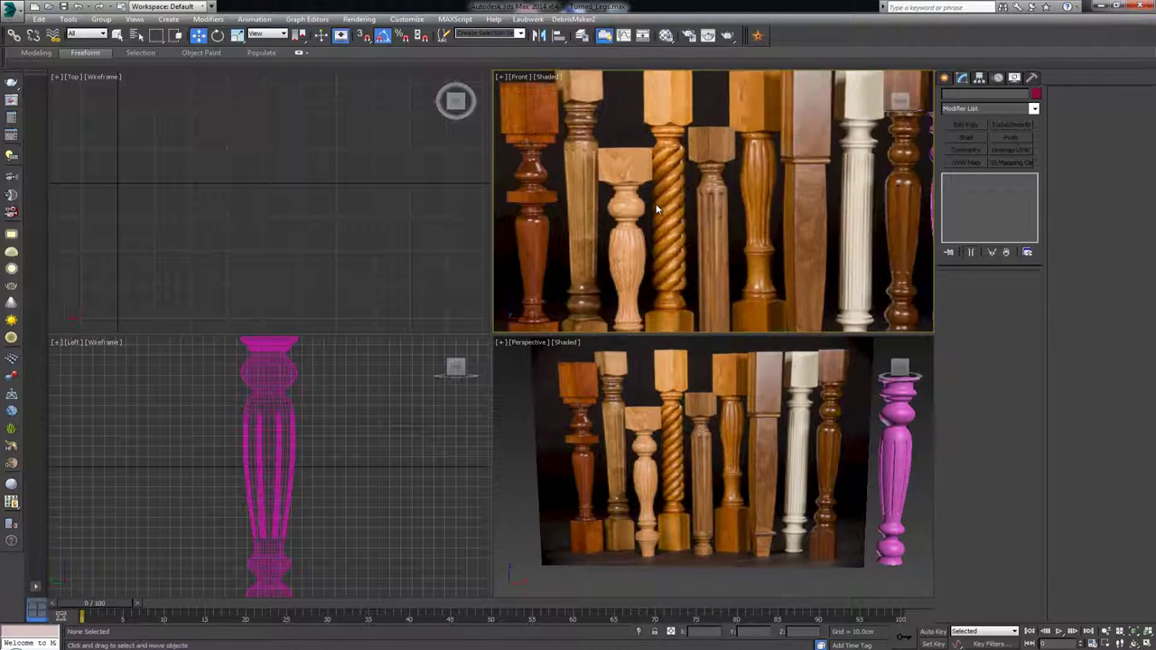
key(alt+w)
scroll(588, 230, down, 3)
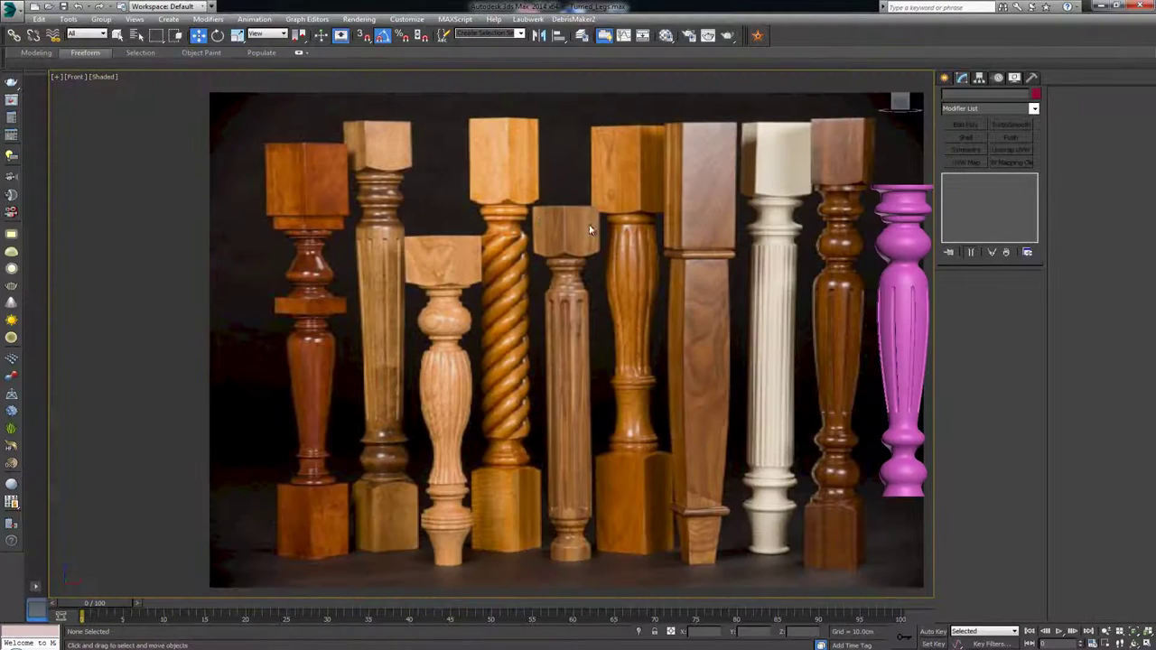
- Assign the grey Material #2 from the Material Editor to the modelled leg beside the reference photo and select the leg
middle_drag(589, 229, 561, 232)
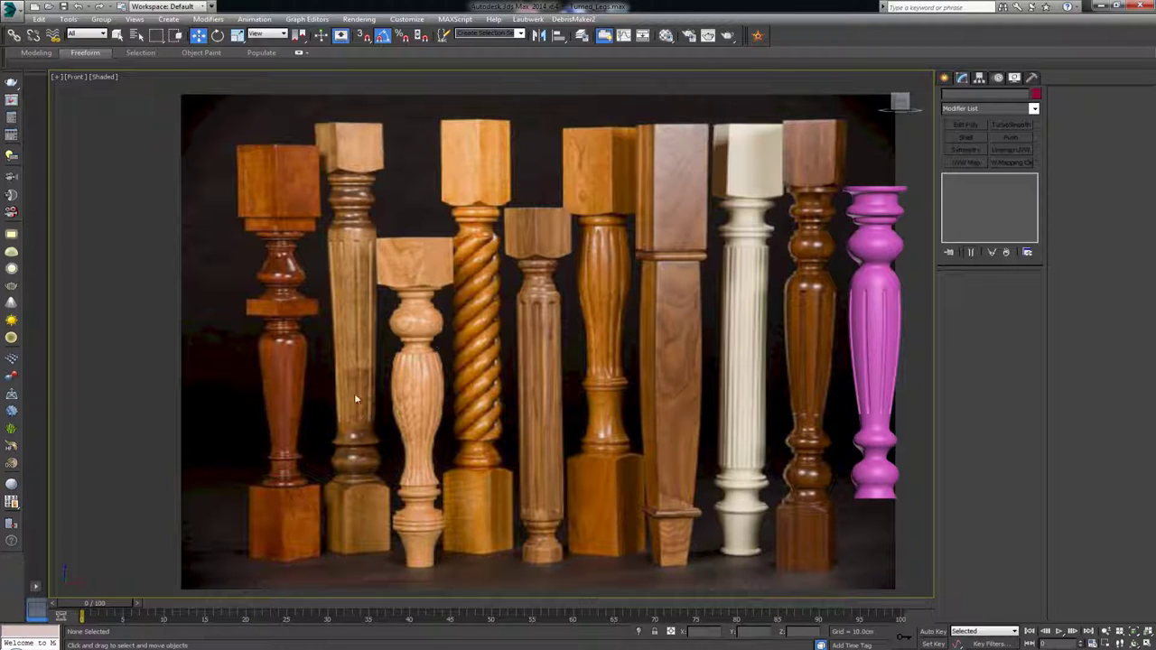
middle_drag(606, 326, 525, 314)
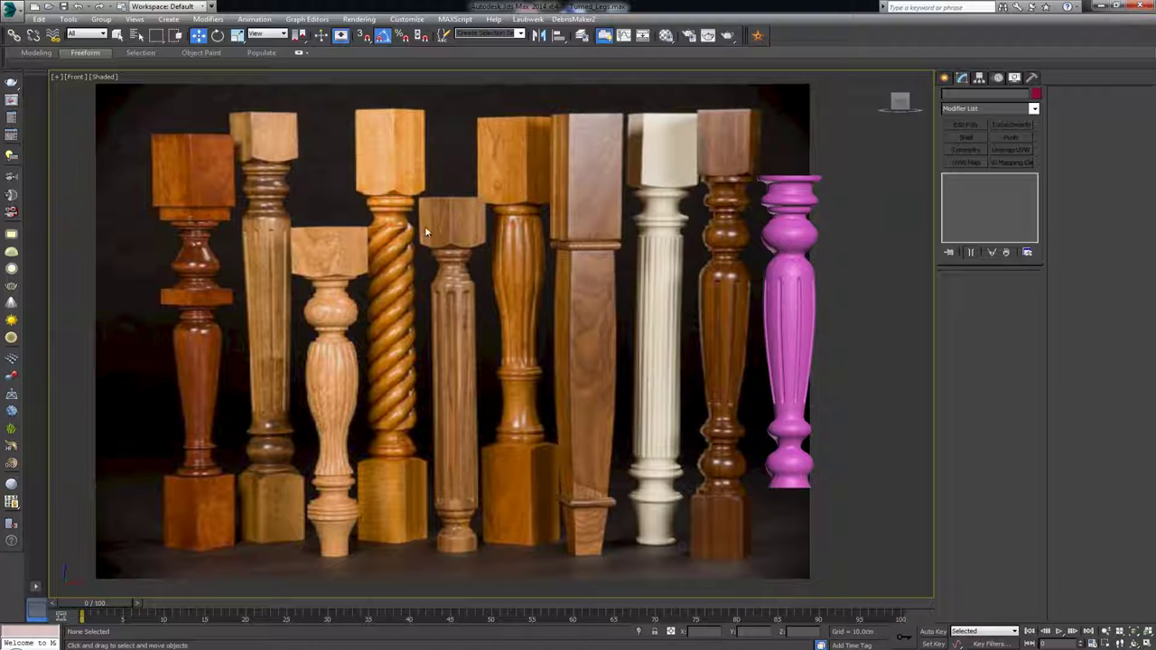
middle_drag(755, 261, 656, 291)
key(m)
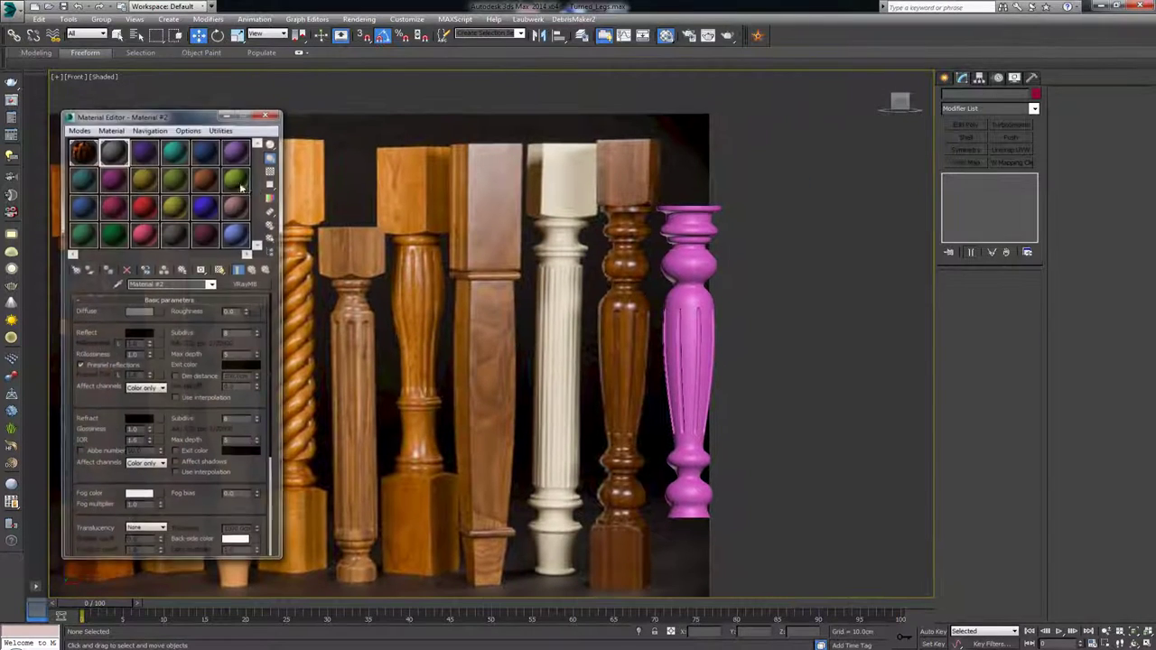
drag(116, 153, 679, 299)
click(687, 307)
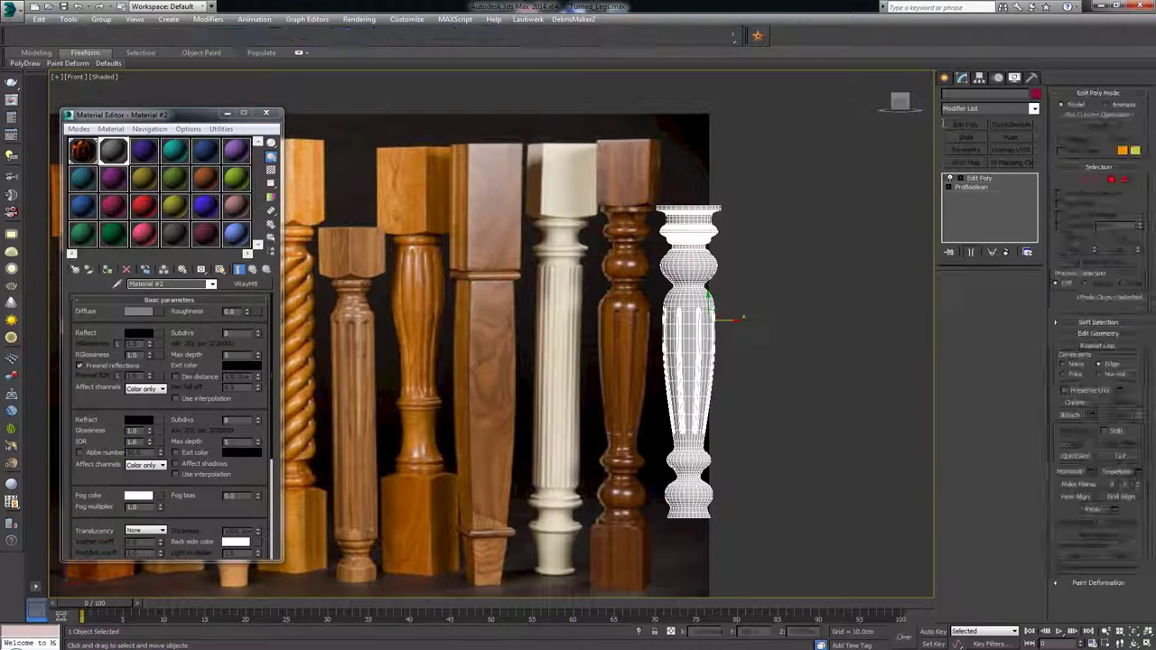
- Set the selected leg's object color to black and close the Material Editor
click(1037, 94)
click(668, 357)
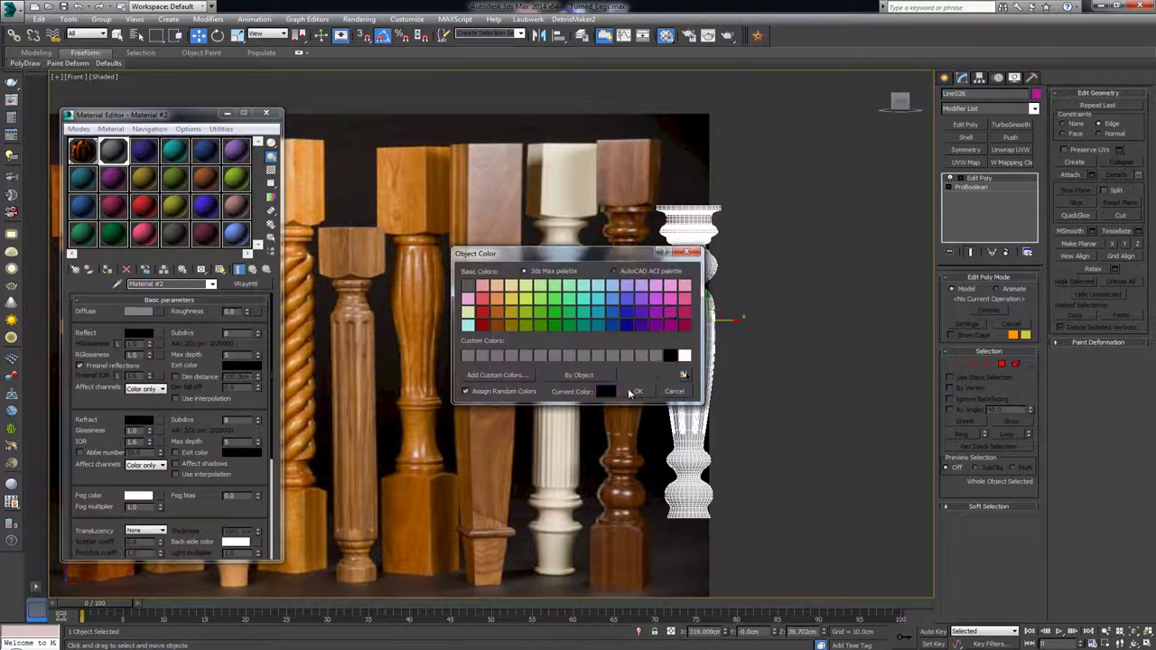
click(628, 387)
click(266, 112)
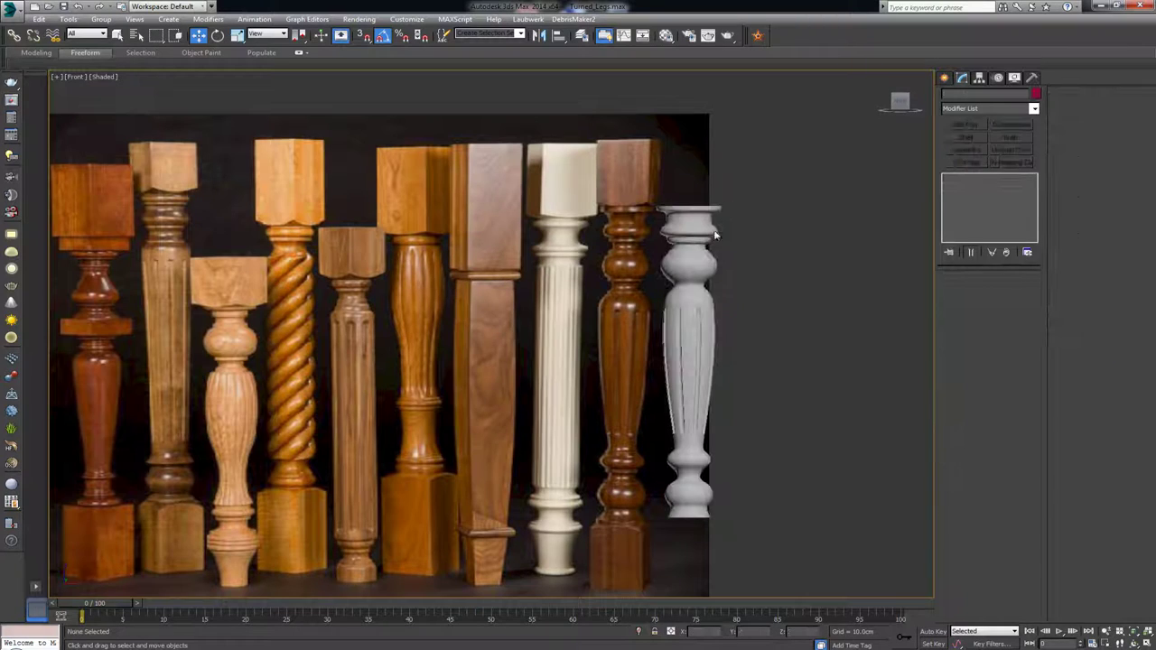
scroll(537, 166, down, 3)
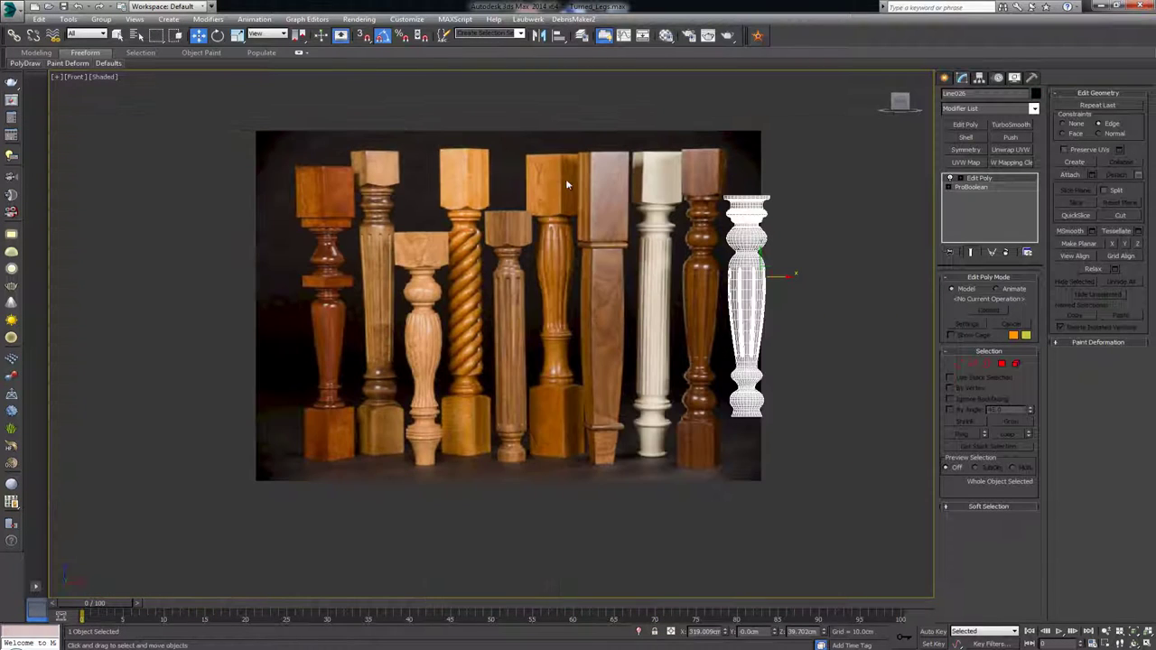
scroll(497, 206, up, 3)
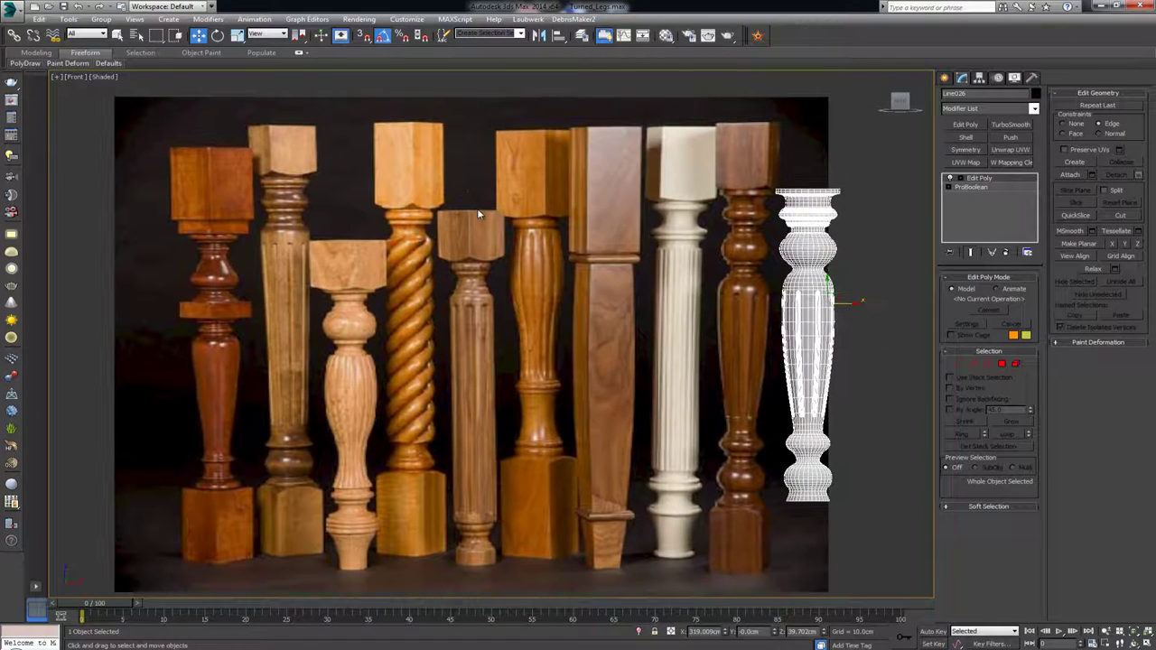